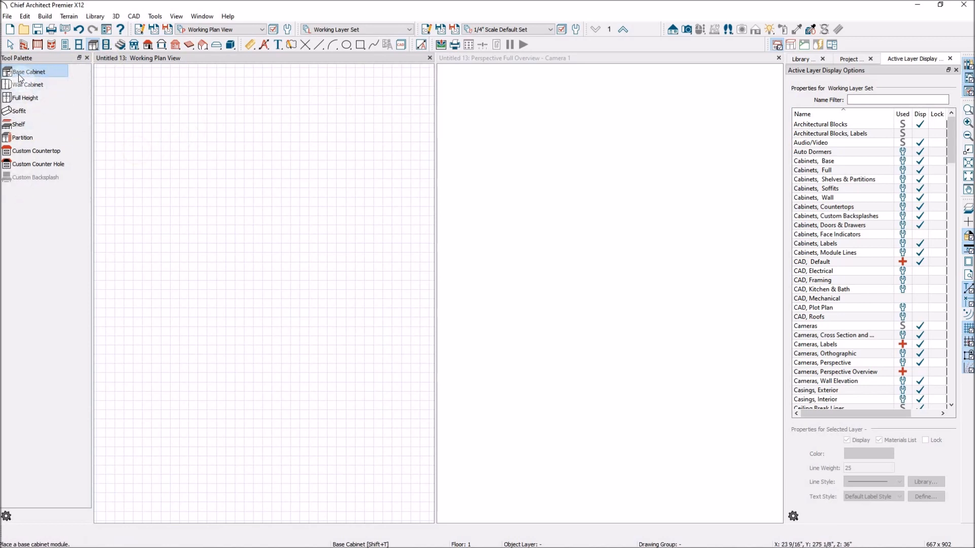
Step: Place a base cabinet in the plan view and a wall cabinet at the same spot
{"action": "left_click", "coordinate": [257, 214]}
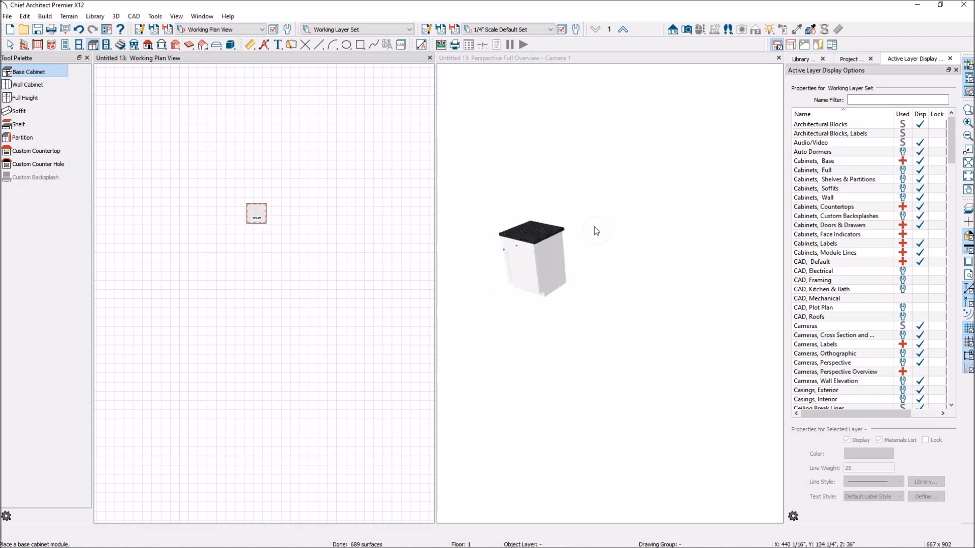
{"action": "left_click", "coordinate": [15, 84]}
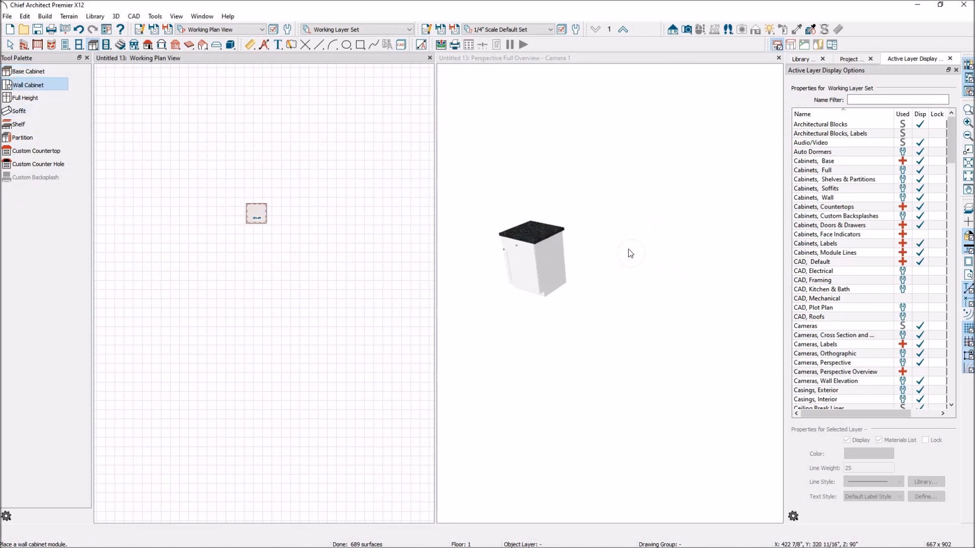
{"action": "left_click", "coordinate": [256, 208]}
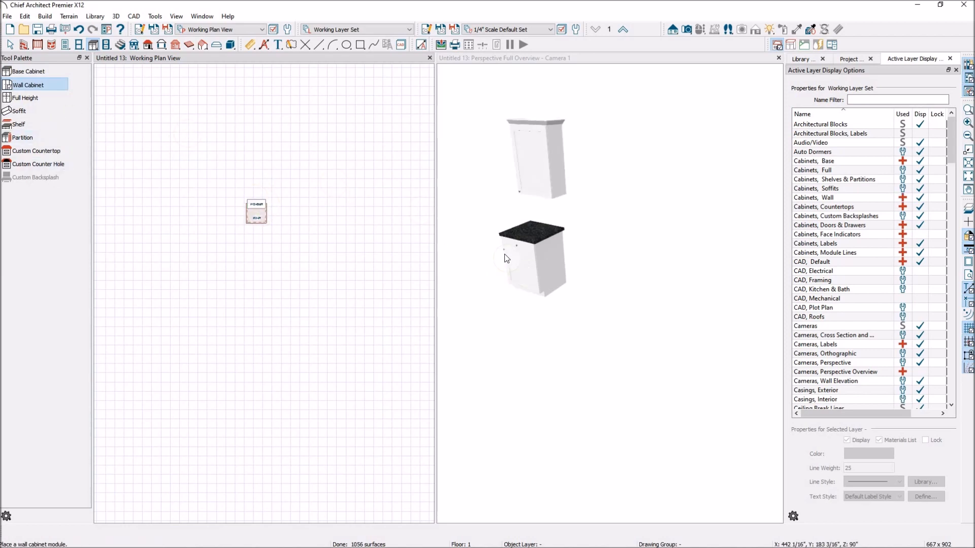
Step: Place a full height cabinet just to the right of the other cabinets
{"action": "left_click", "coordinate": [32, 101]}
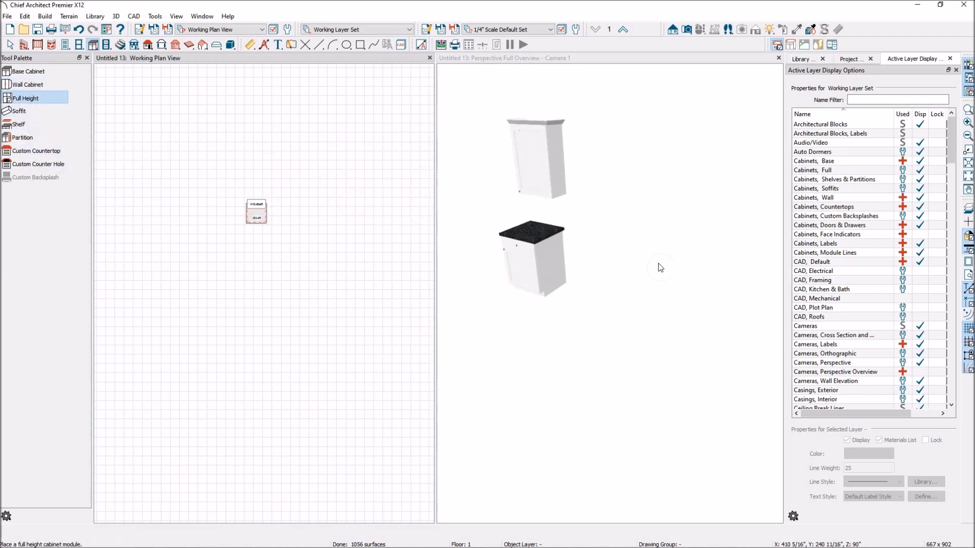
{"action": "left_click", "coordinate": [292, 218]}
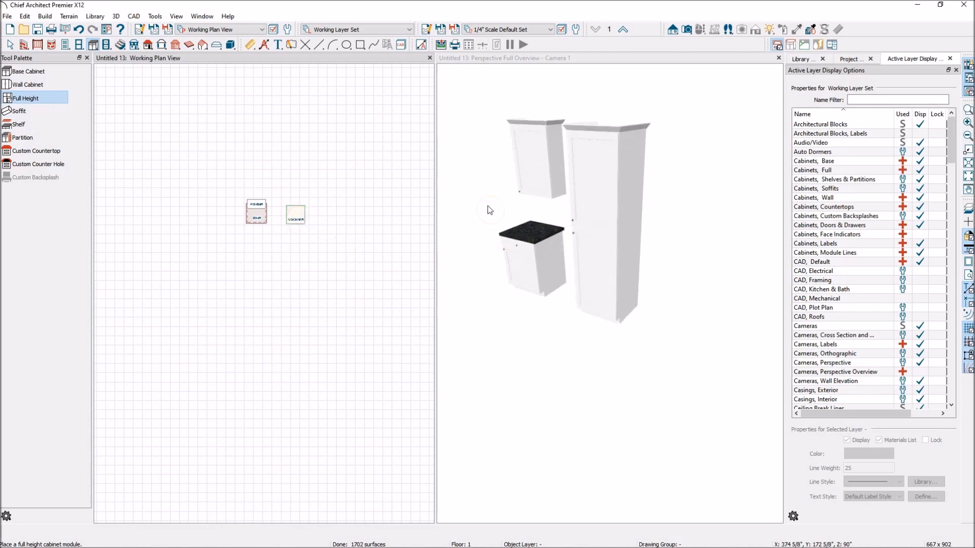
Step: Select the base cabinet in the 3D view and open its specification dialog
{"action": "scroll", "coordinate": [489, 210], "scroll_direction": "up", "scroll_amount": 2}
{"action": "scroll", "coordinate": [632, 271], "scroll_direction": "down", "scroll_amount": 1}
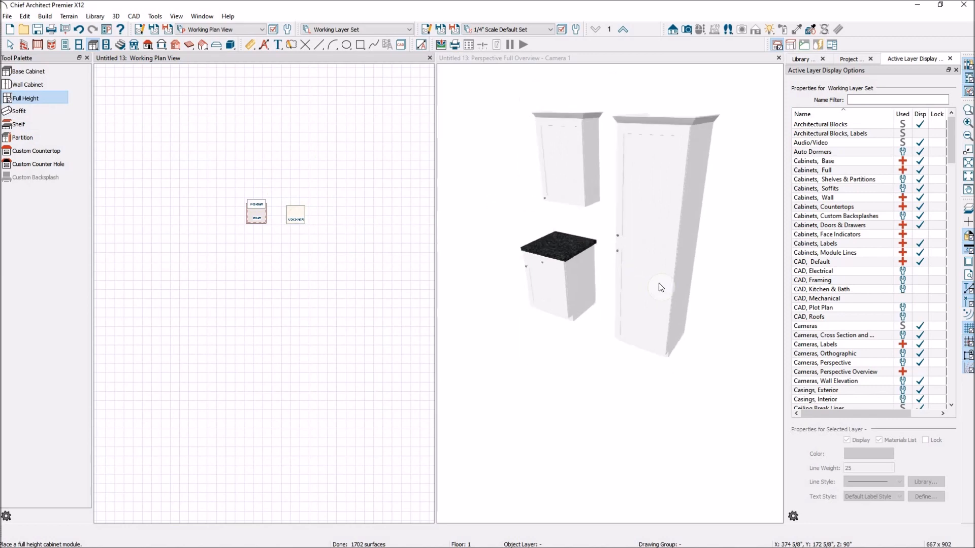
{"action": "left_click", "coordinate": [10, 45]}
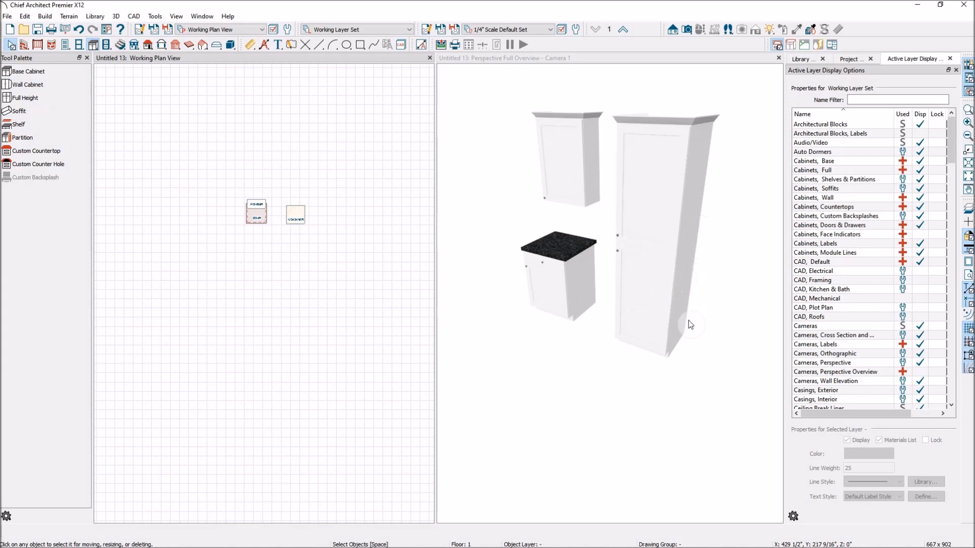
{"action": "left_click", "coordinate": [561, 286]}
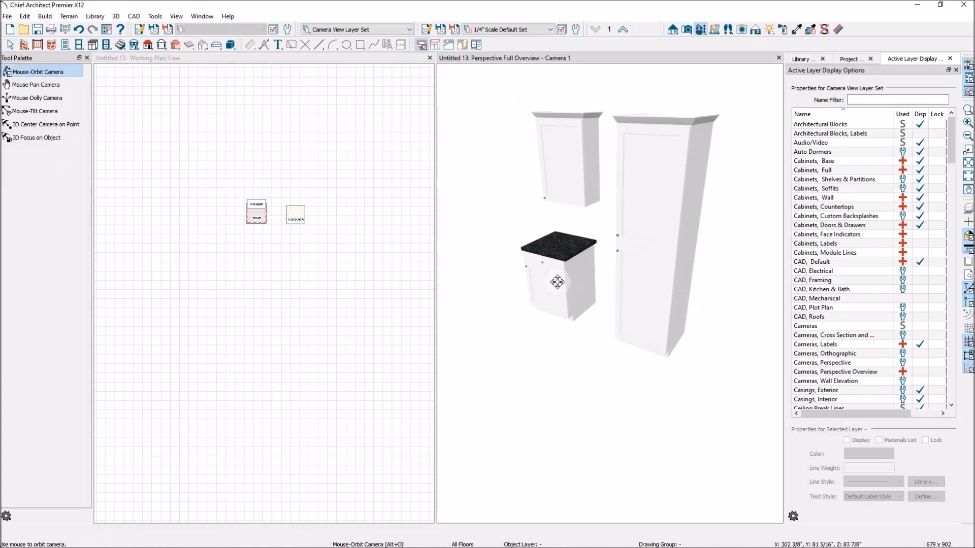
{"action": "left_click", "coordinate": [568, 279]}
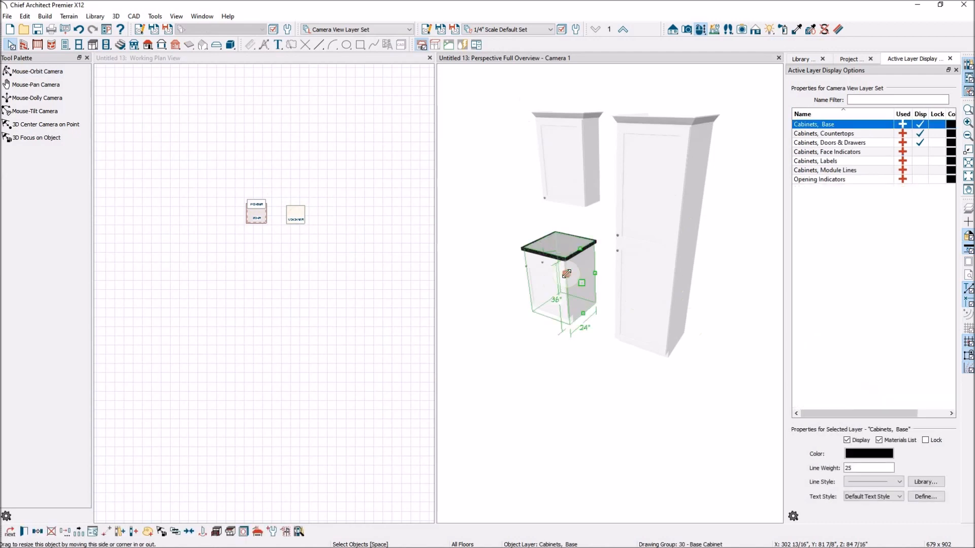
{"action": "double_click", "coordinate": [567, 274]}
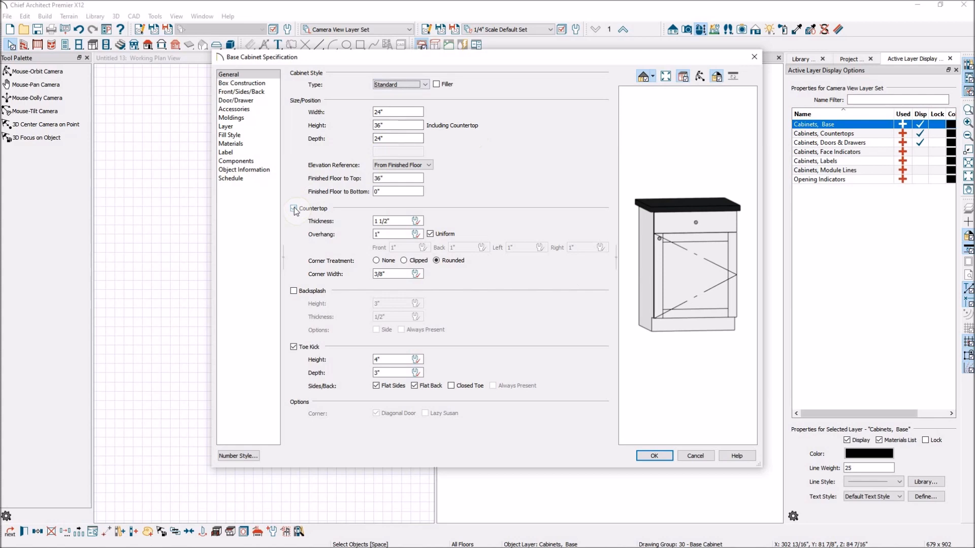
Step: Turn the base cabinet's countertop off and back on
{"action": "left_click", "coordinate": [382, 138]}
{"action": "left_click", "coordinate": [294, 209]}
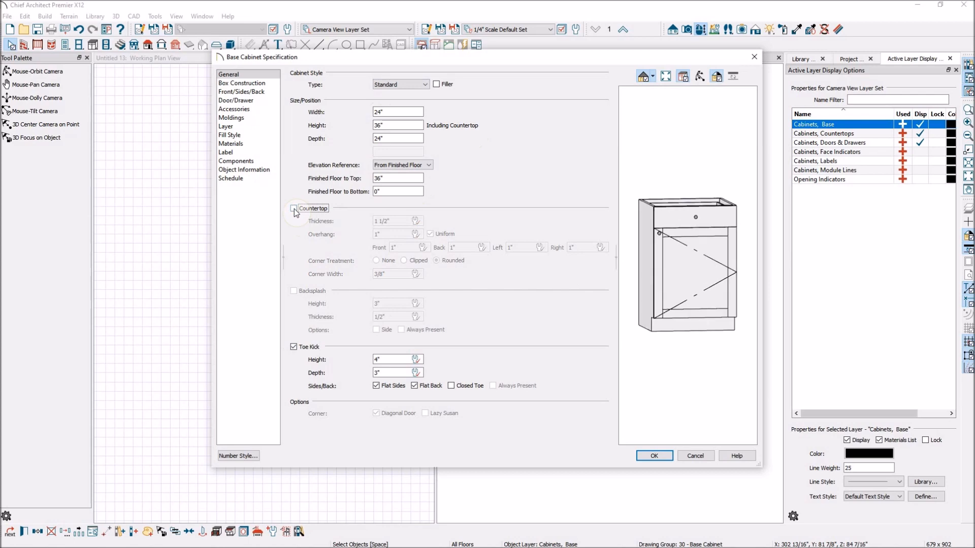
{"action": "left_click", "coordinate": [293, 209]}
Step: Enable the backsplash with Always Present, and toggle the toe kick off and back on
{"action": "left_click", "coordinate": [294, 291]}
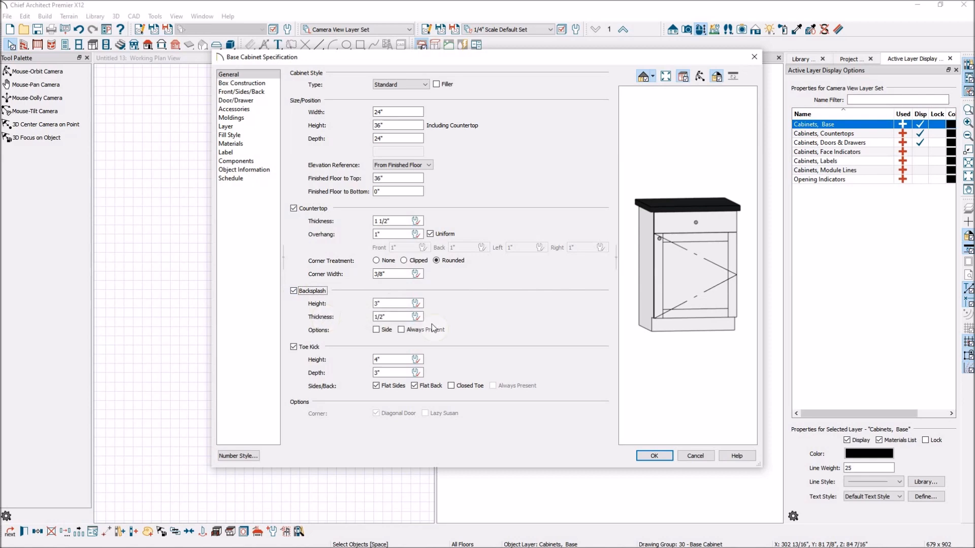
{"action": "left_click", "coordinate": [403, 330]}
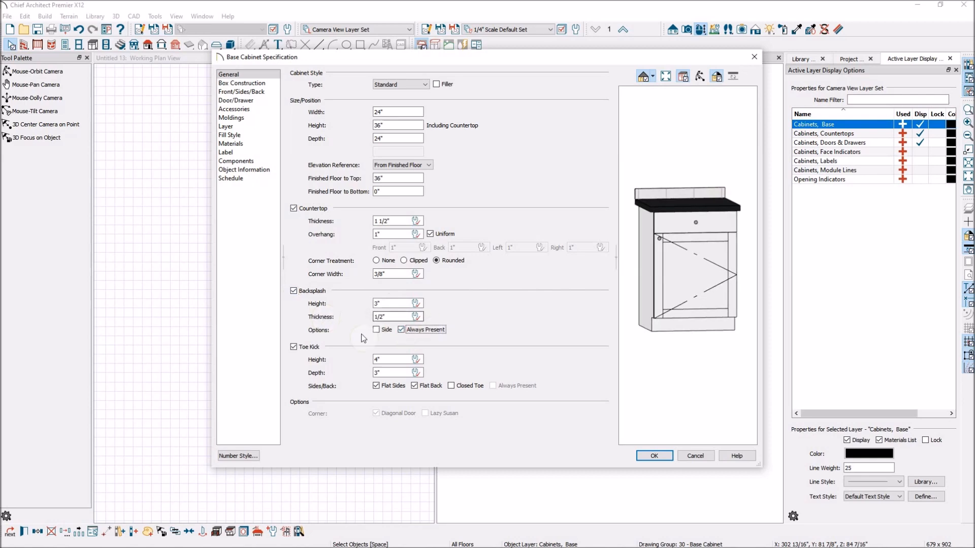
{"action": "left_click", "coordinate": [376, 330]}
{"action": "left_click", "coordinate": [296, 350]}
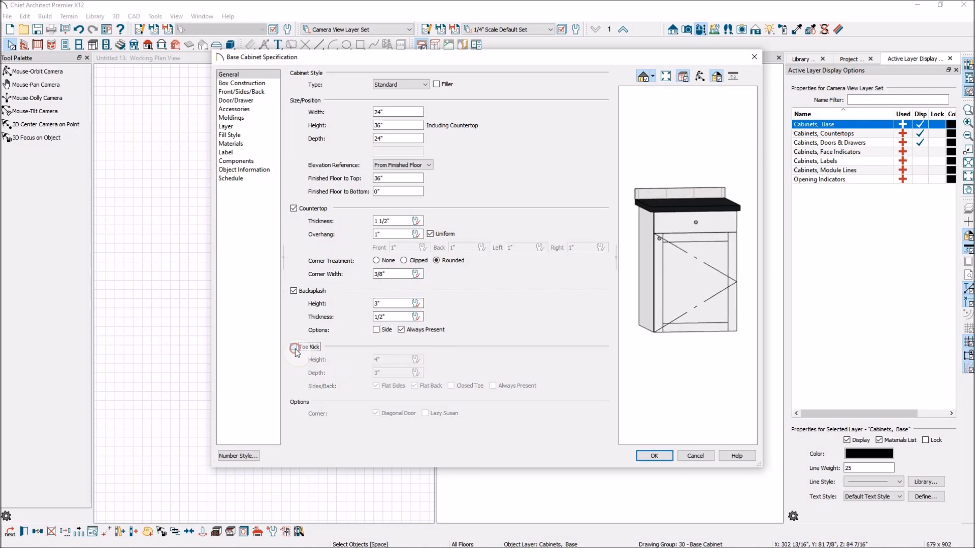
{"action": "left_click", "coordinate": [295, 348]}
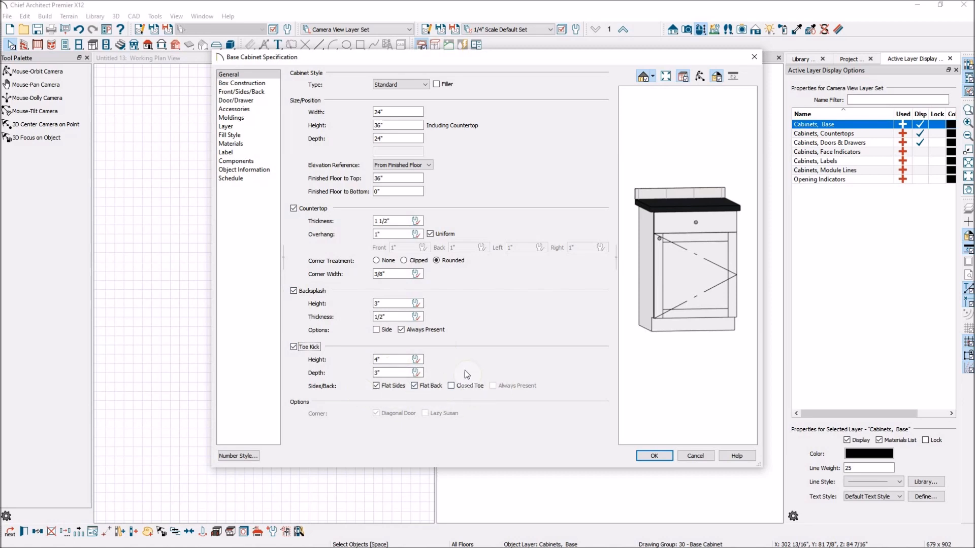
Step: In box construction, choose Traditional Overlay and a Rounded cabinet corner treatment with a 2" corner width
{"action": "left_click", "coordinate": [264, 86]}
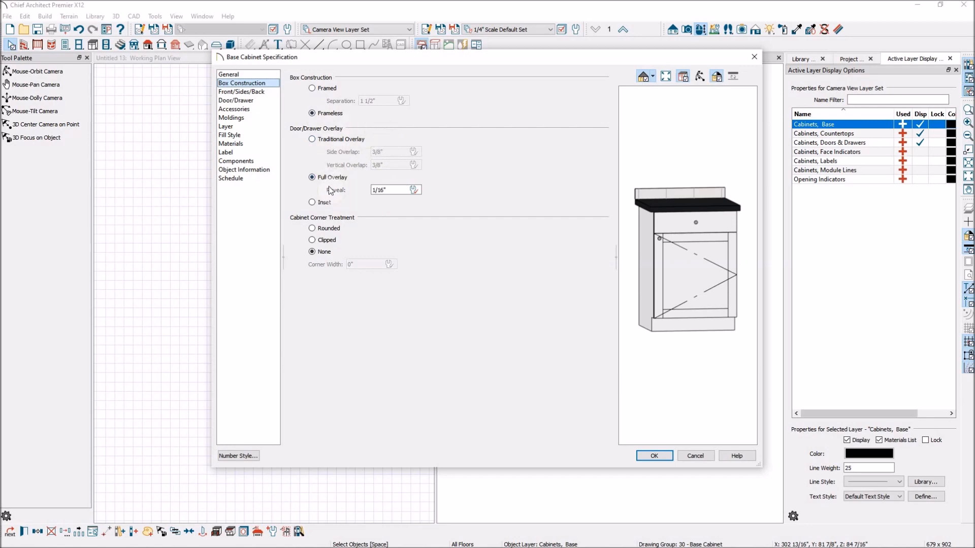
{"action": "left_click", "coordinate": [312, 140]}
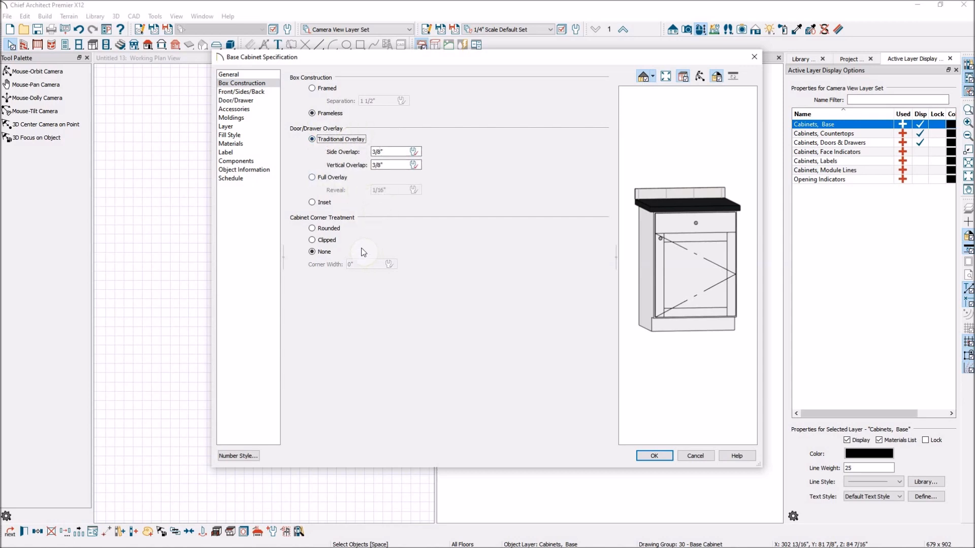
{"action": "left_click", "coordinate": [312, 232]}
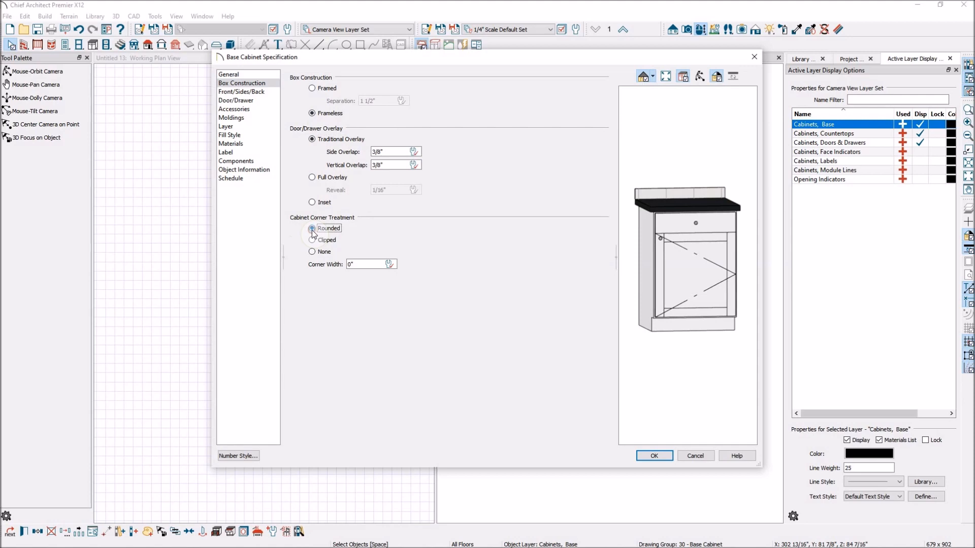
{"action": "left_click", "coordinate": [313, 240]}
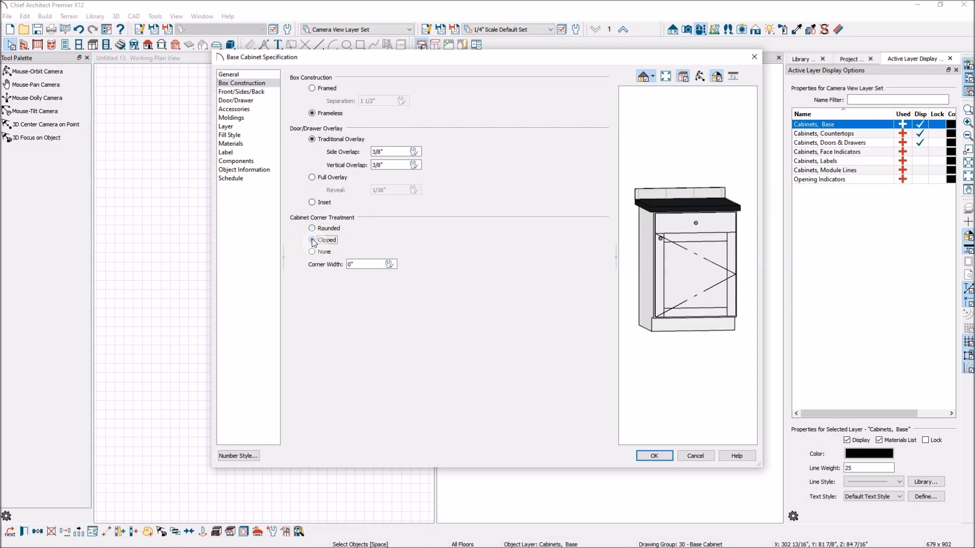
{"action": "left_click", "coordinate": [312, 228]}
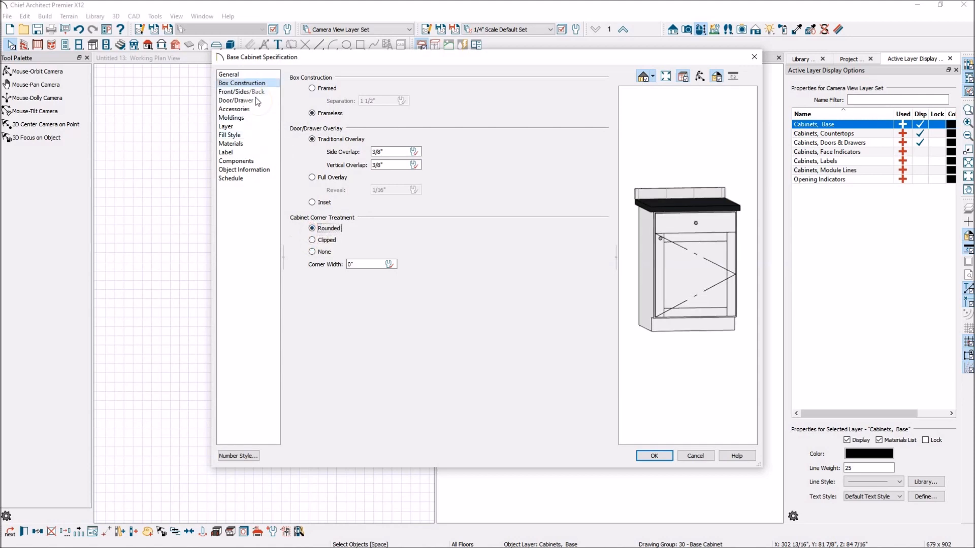
{"action": "left_click", "coordinate": [312, 239]}
{"action": "key", "text": "Tab"}
{"action": "key", "text": "BackSpace"}
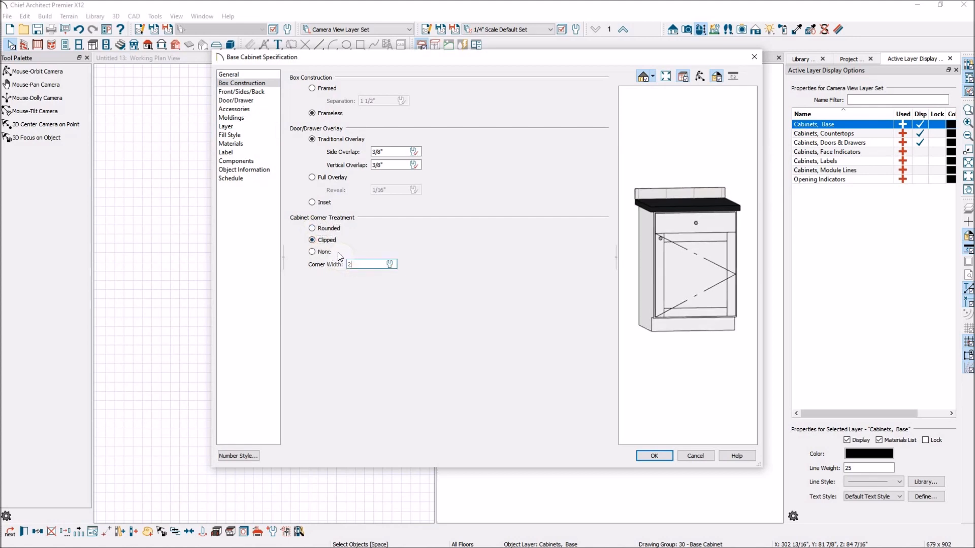
{"action": "type", "text": "2"}
{"action": "key", "text": "Tab"}
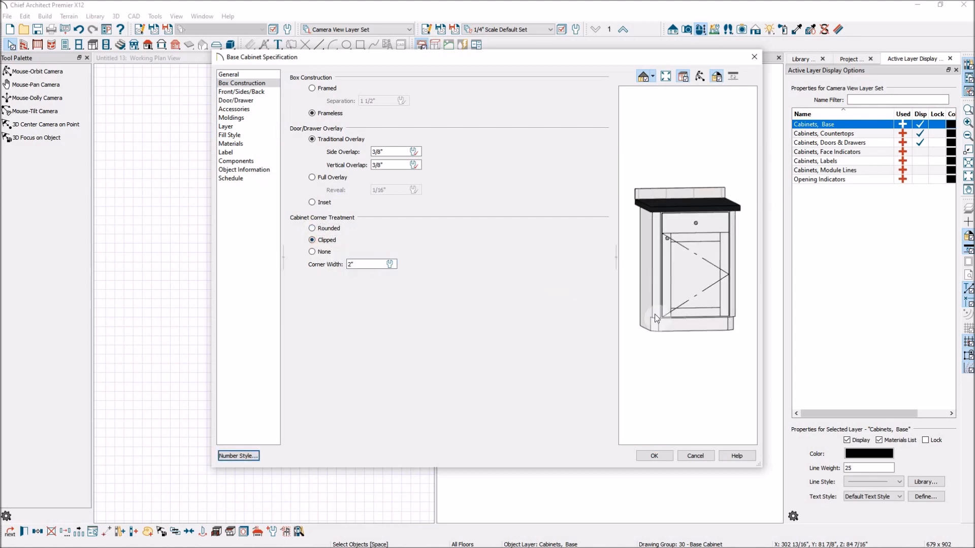
{"action": "left_click", "coordinate": [315, 228]}
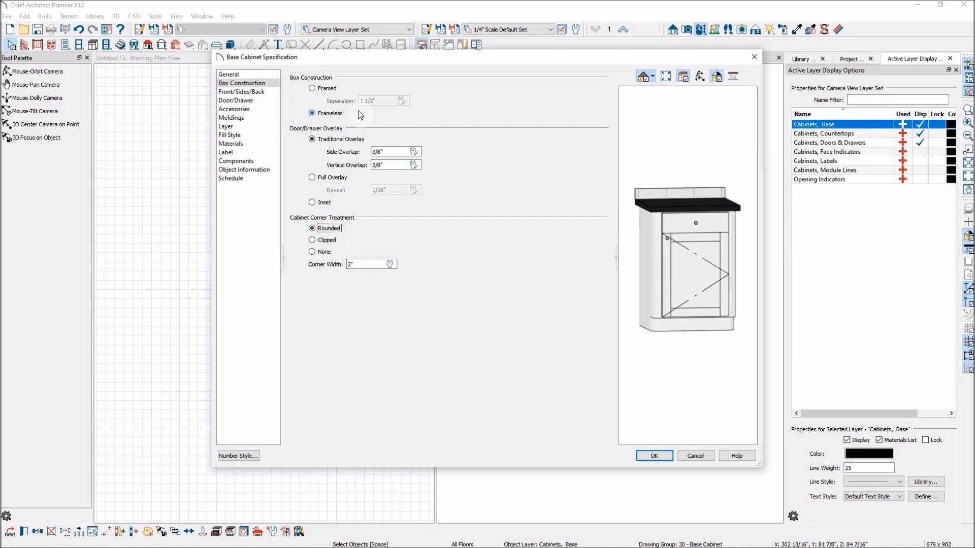
Step: Change the front's top drawer into a 10" high Blank Area face item
{"action": "left_click", "coordinate": [258, 92]}
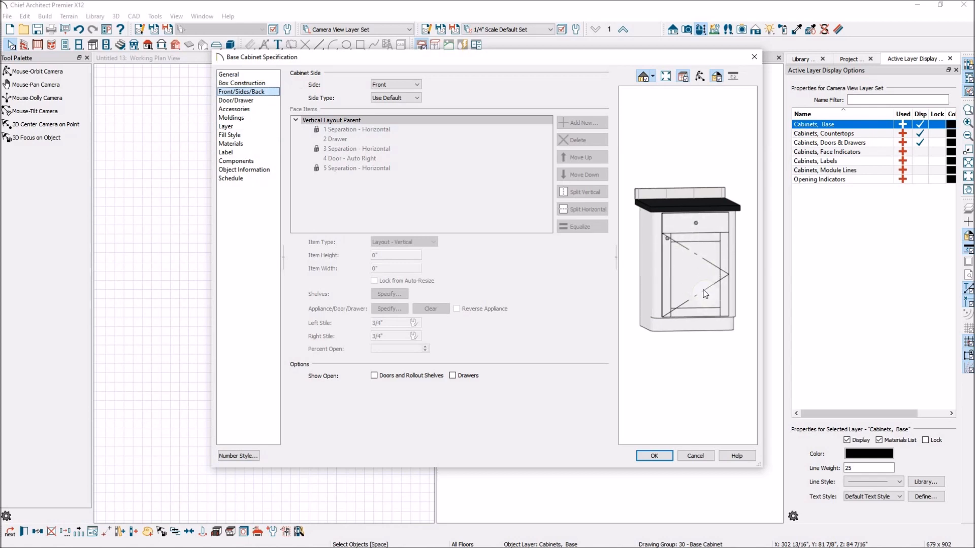
{"action": "left_click", "coordinate": [714, 227]}
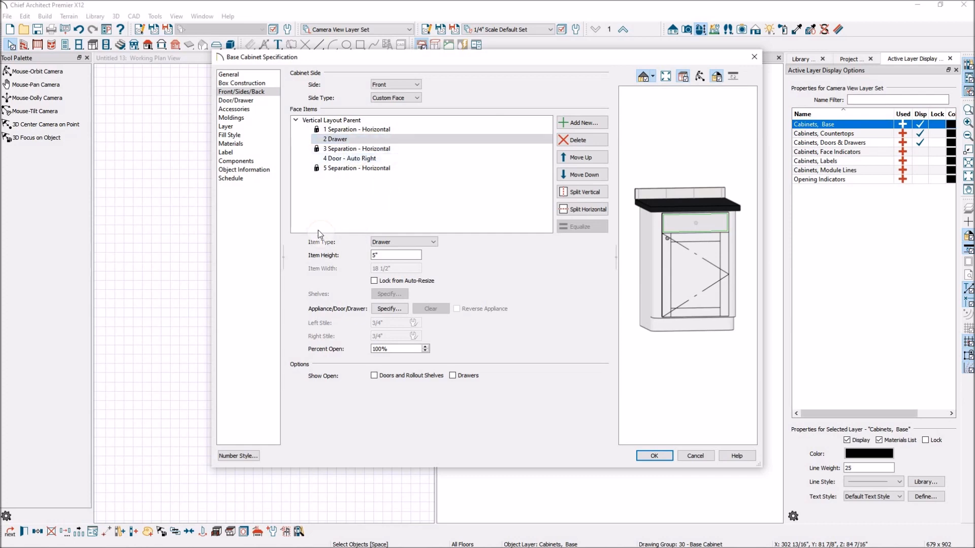
{"action": "left_click", "coordinate": [432, 242]}
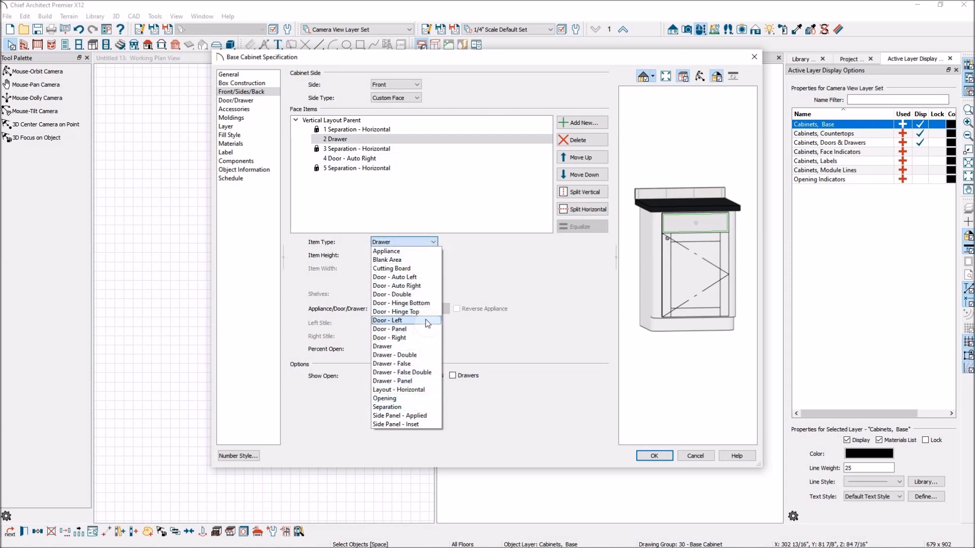
{"action": "left_click", "coordinate": [414, 399]}
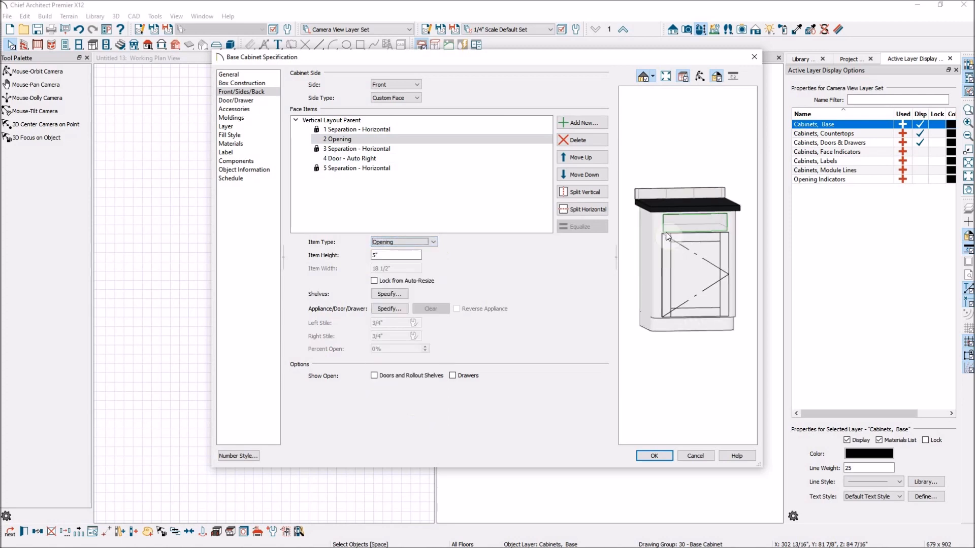
{"action": "double_click", "coordinate": [391, 253]}
{"action": "type", "text": "10"}
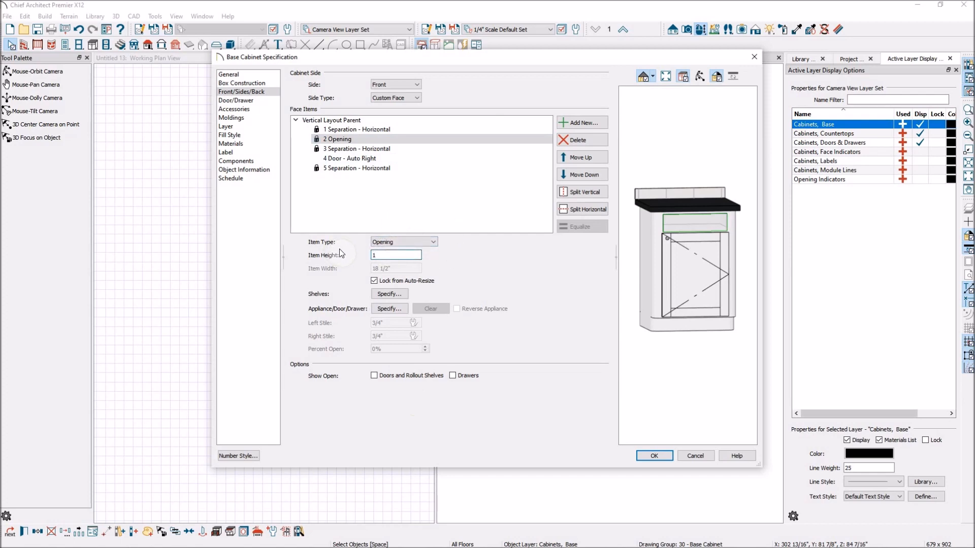
{"action": "key", "text": "Tab"}
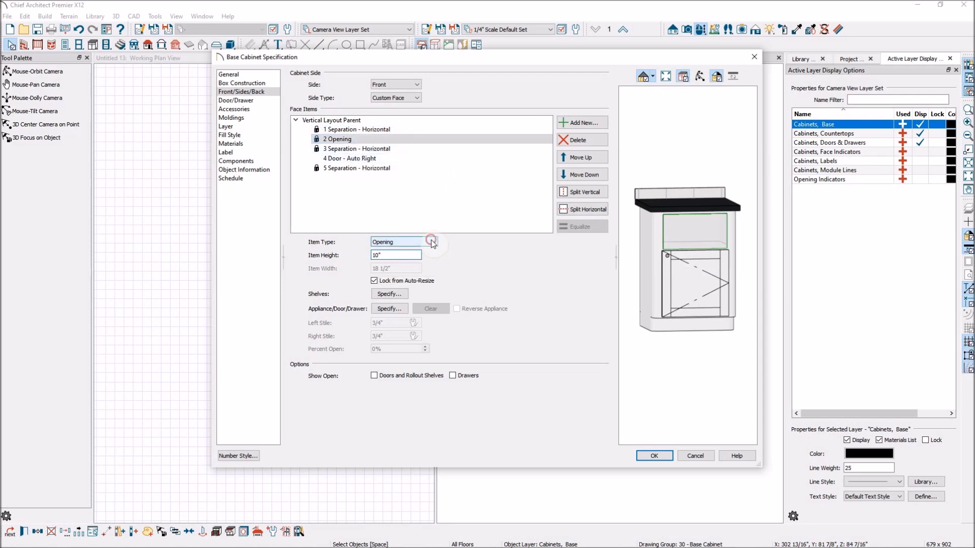
{"action": "left_click", "coordinate": [415, 244]}
{"action": "left_click", "coordinate": [387, 259]}
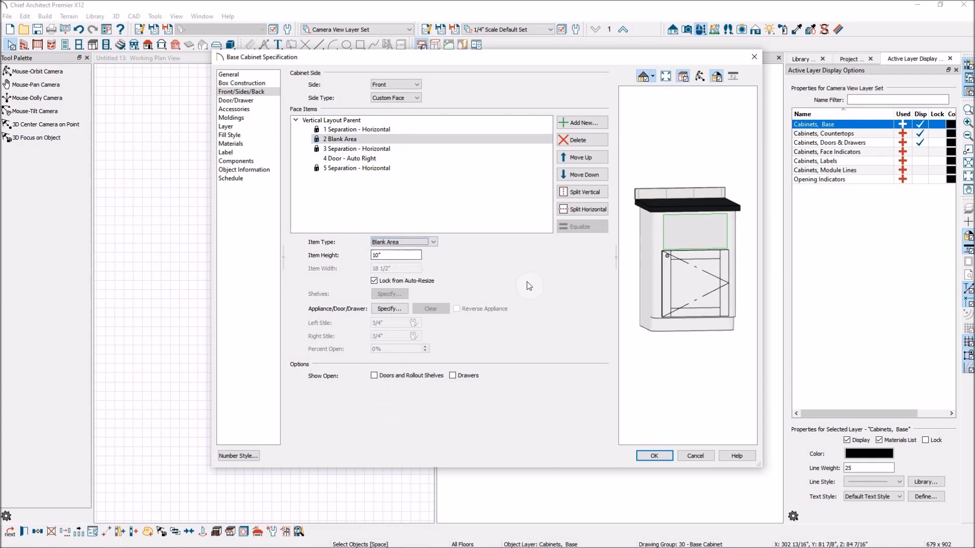
Step: Split the cabinet door vertically and horizontally into four doors
{"action": "left_click", "coordinate": [706, 299]}
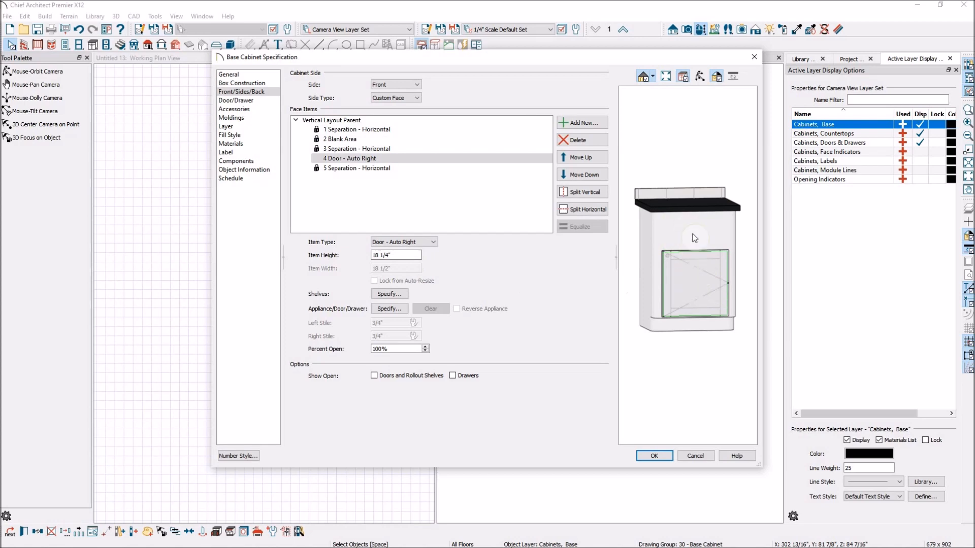
{"action": "left_click", "coordinate": [578, 194]}
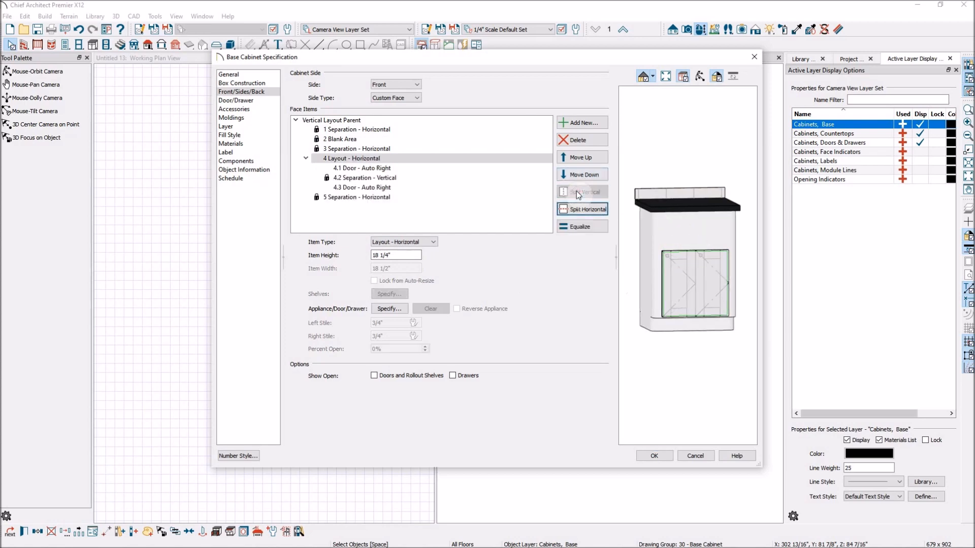
{"action": "left_click", "coordinate": [582, 209]}
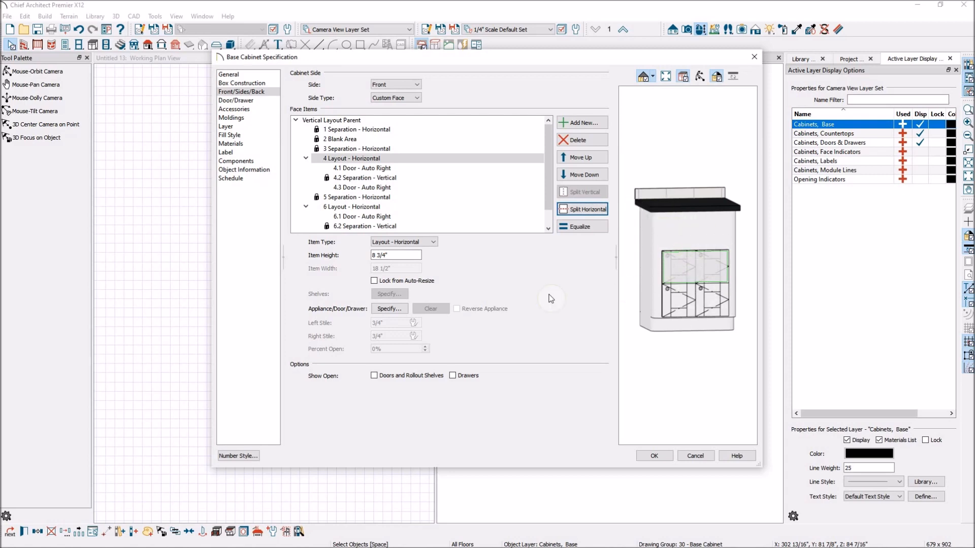
Step: Delete the four doors to leave open compartments, then cancel the specification dialog
{"action": "left_click", "coordinate": [691, 304]}
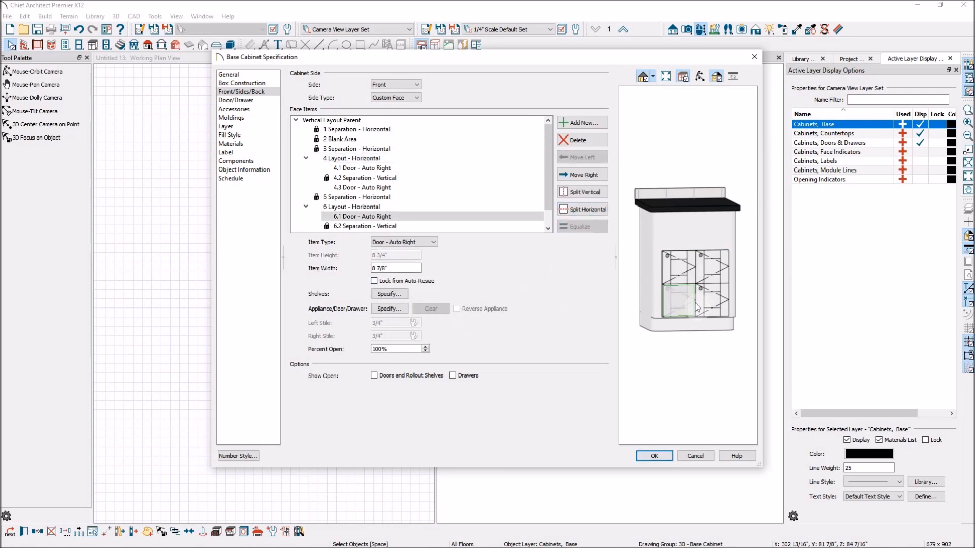
{"action": "key", "text": "Delete"}
{"action": "left_click", "coordinate": [715, 303]}
{"action": "key", "text": "Delete"}
{"action": "left_click", "coordinate": [715, 278]}
{"action": "key", "text": "Delete"}
{"action": "left_click", "coordinate": [680, 269]}
{"action": "key", "text": "Delete"}
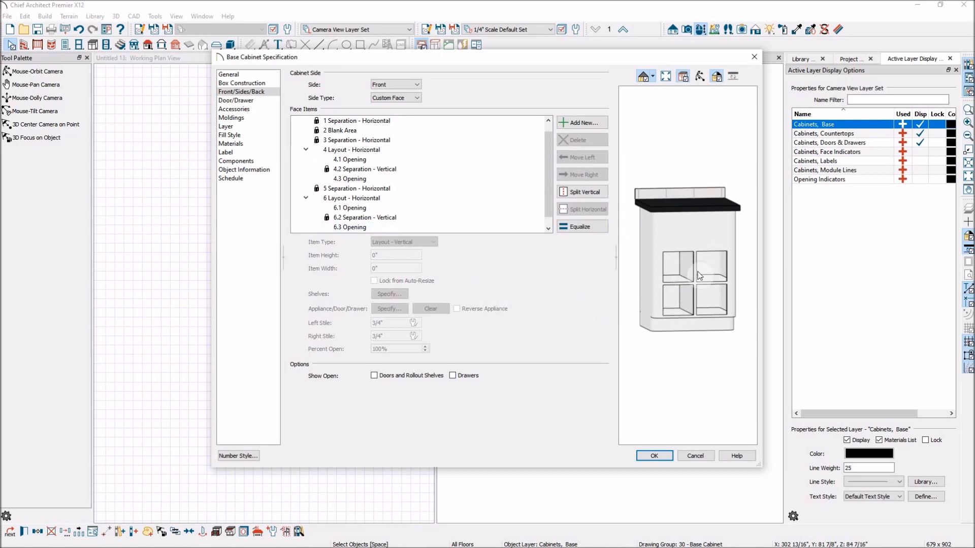
{"action": "left_click", "coordinate": [691, 457]}
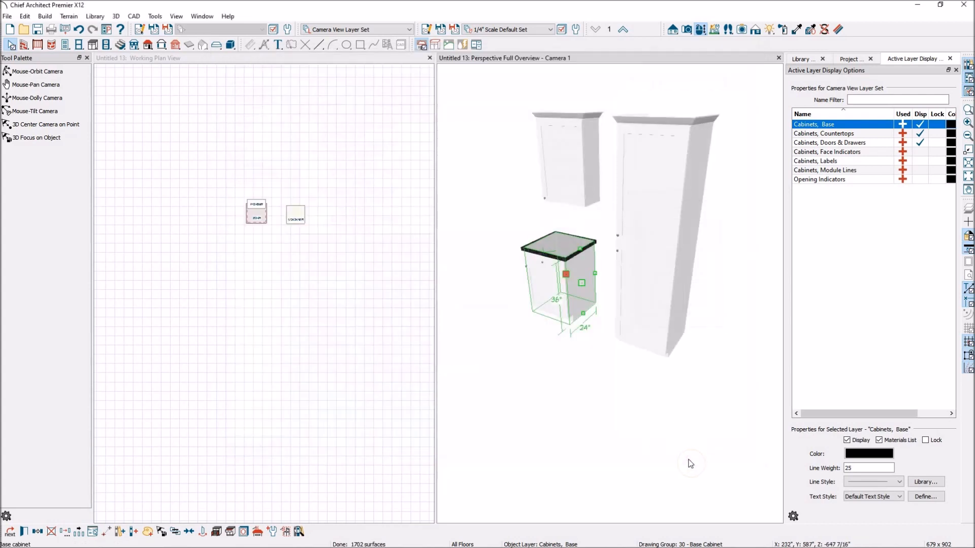
Step: Reopen the base cabinet's specification and select the door face item in its front layout
{"action": "left_click", "coordinate": [521, 353]}
{"action": "left_click", "coordinate": [553, 286]}
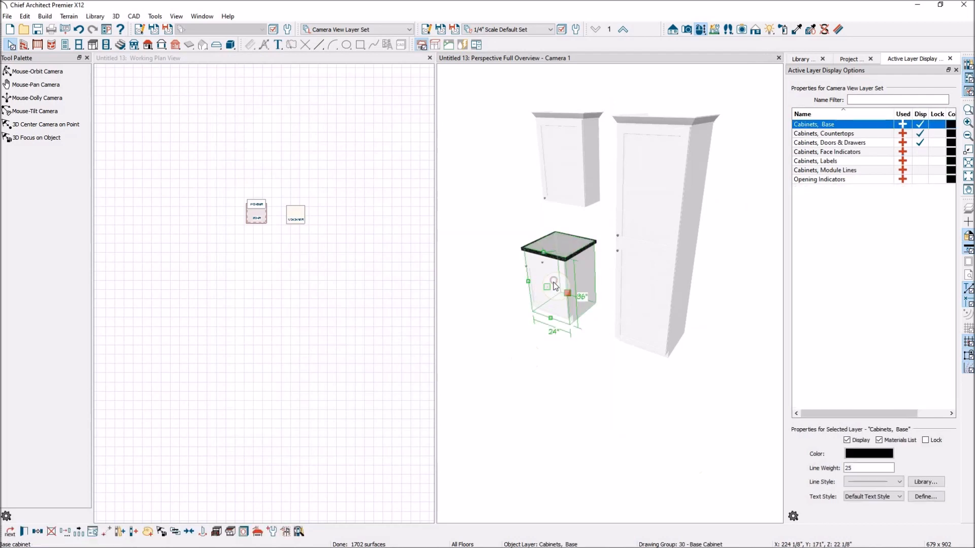
{"action": "double_click", "coordinate": [555, 283]}
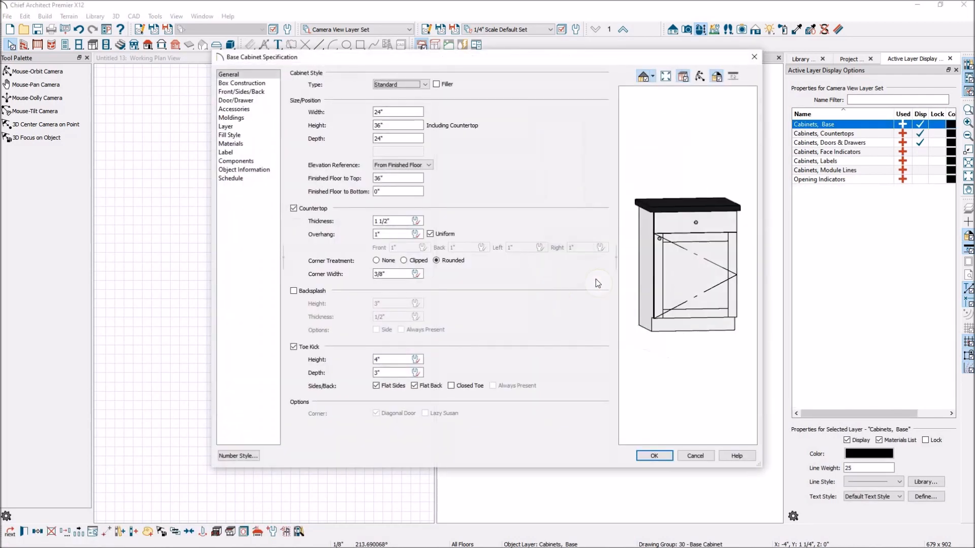
{"action": "left_click", "coordinate": [241, 92]}
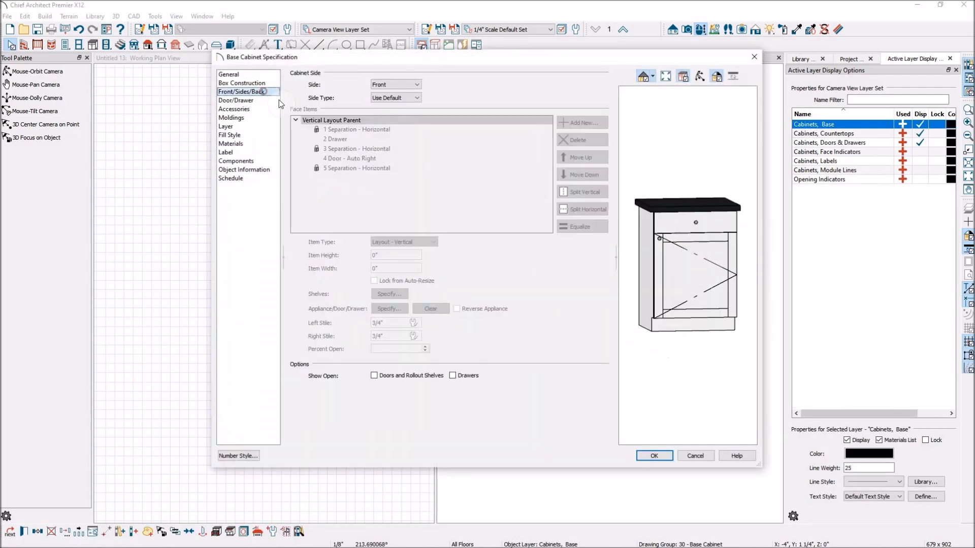
{"action": "left_click", "coordinate": [700, 280]}
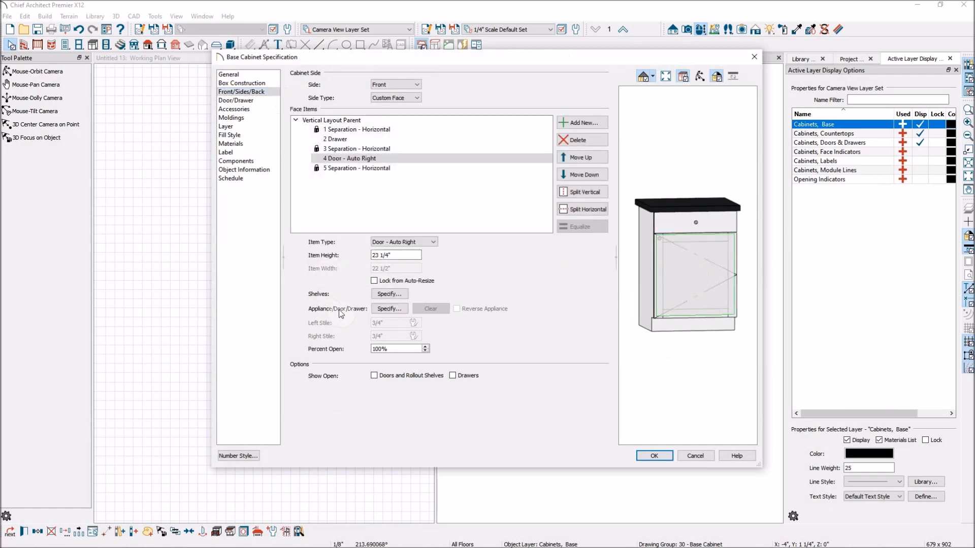
Step: Switch the door's shelves to Manual shelf management, then cancel the shelf dialog
{"action": "left_click", "coordinate": [388, 294]}
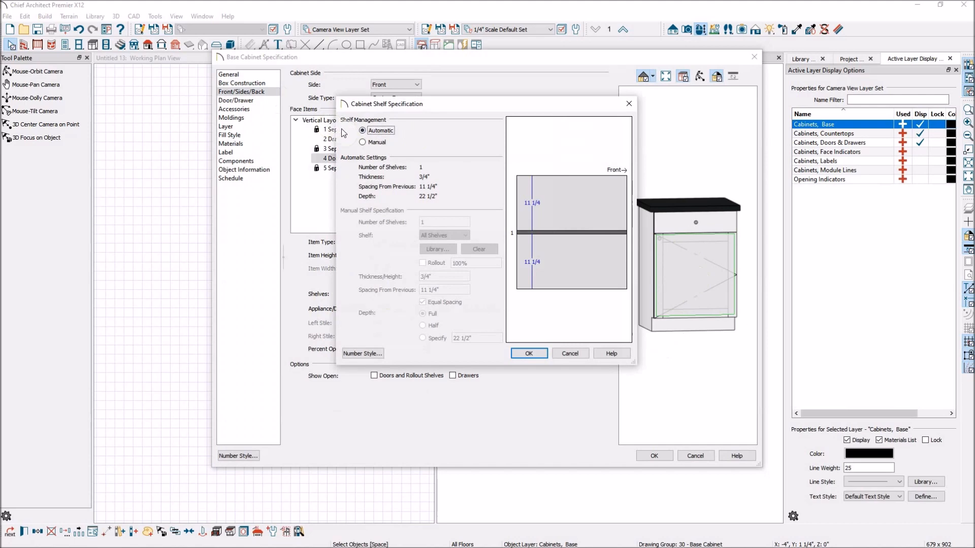
{"action": "left_click", "coordinate": [363, 143]}
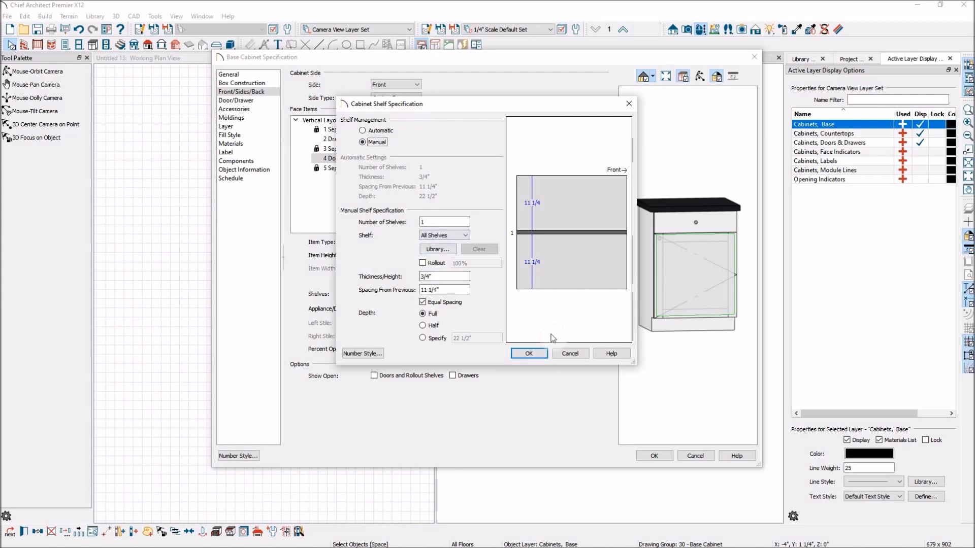
{"action": "left_click", "coordinate": [568, 356]}
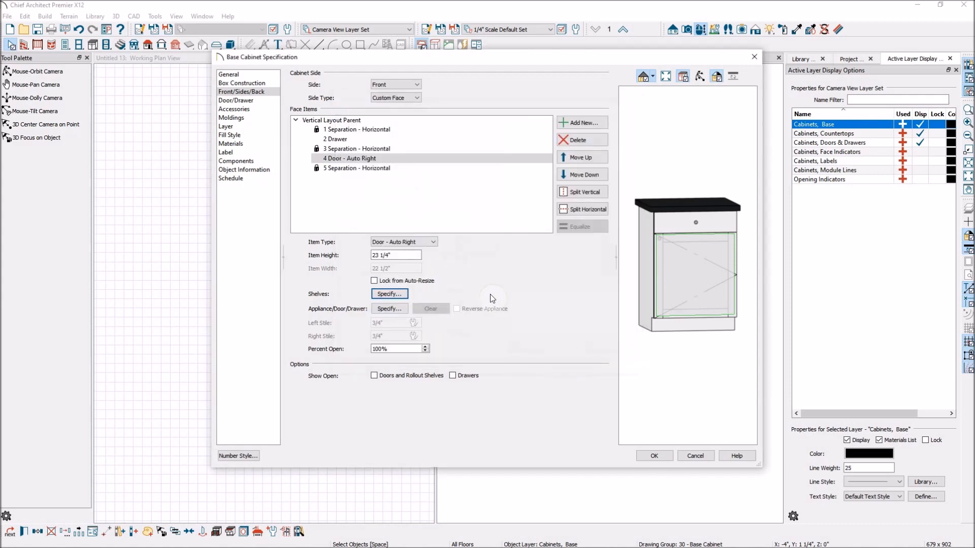
Step: Change the selected door's item type to Door - Auto Left
{"action": "left_click", "coordinate": [437, 242]}
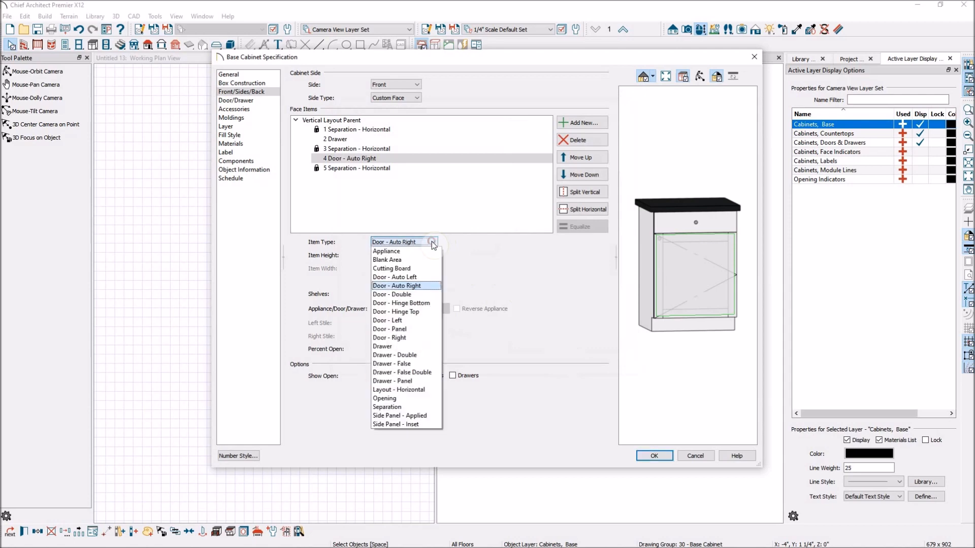
{"action": "left_click", "coordinate": [437, 277]}
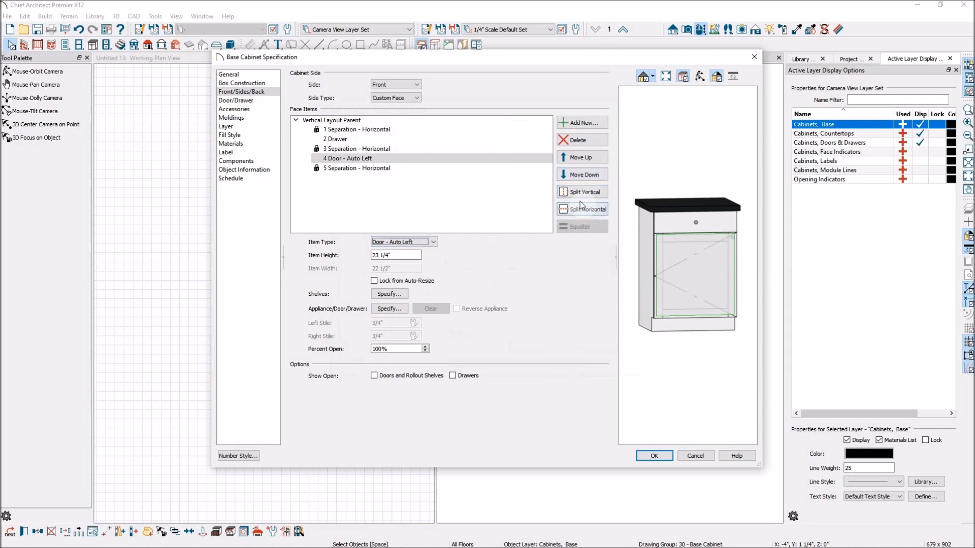
{"action": "left_click", "coordinate": [399, 308]}
Step: Show doors, rollout shelves and drawers open, and set the door's percent open to 50%
{"action": "left_click", "coordinate": [374, 376]}
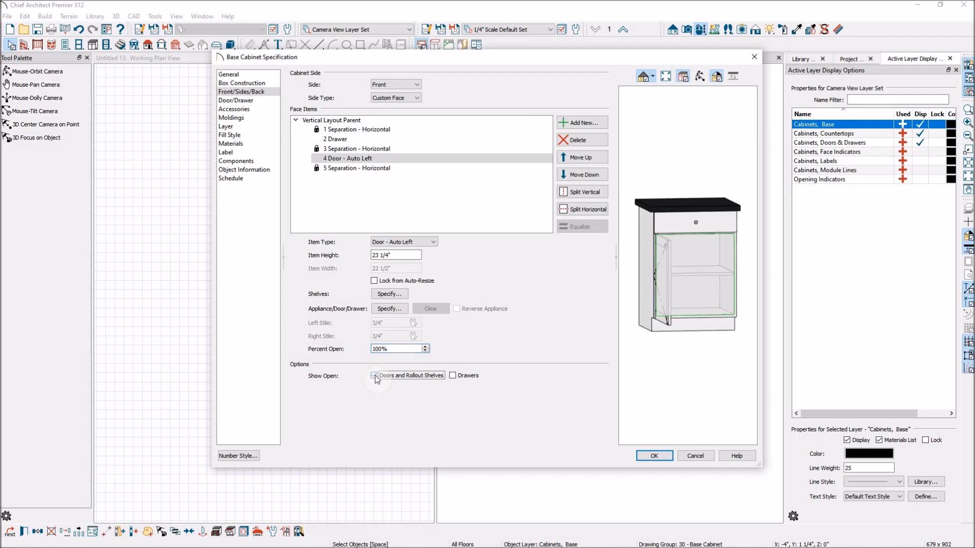
{"action": "left_click", "coordinate": [453, 376]}
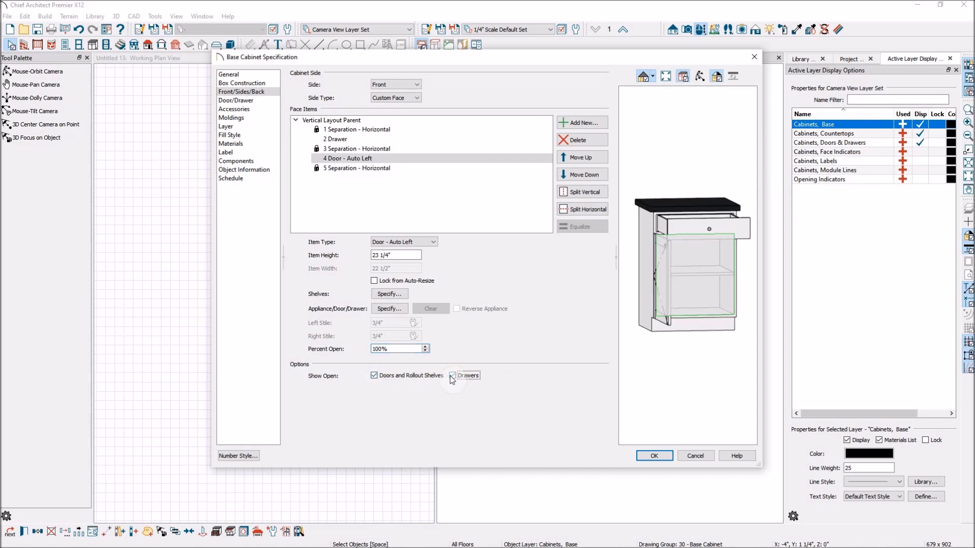
{"action": "left_click_drag", "start_coordinate": [400, 349], "coordinate": [303, 315]}
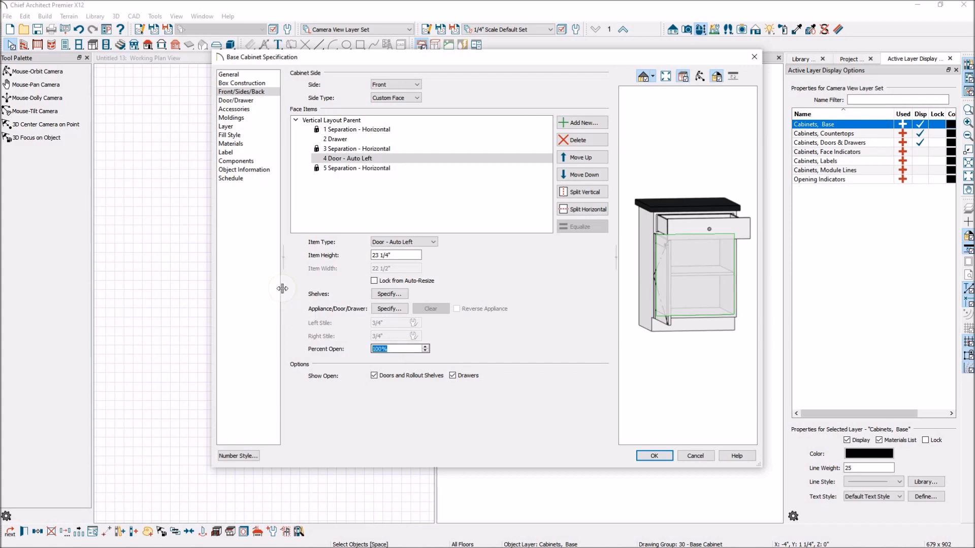
{"action": "key", "text": "Tab"}
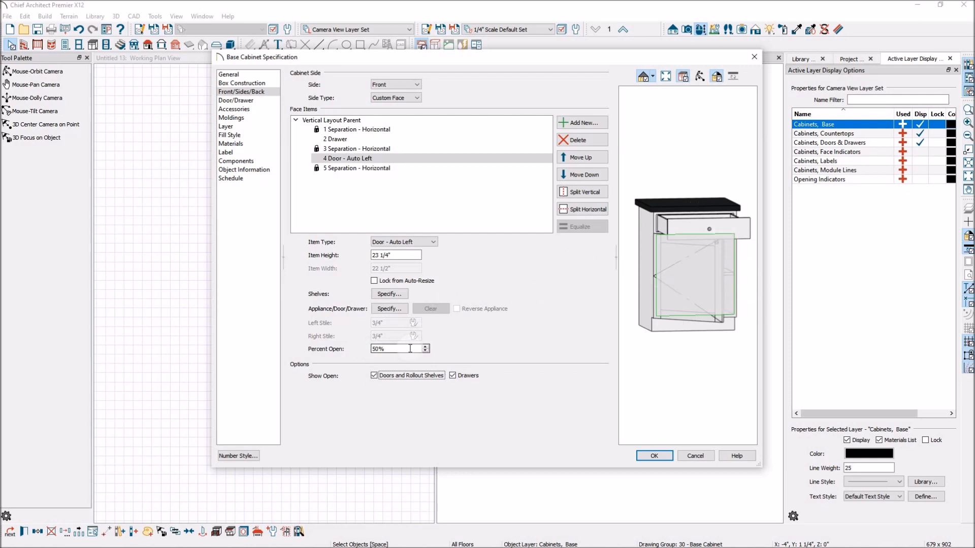
Step: Turn off showing doors, rollout shelves and drawers open
{"action": "left_click", "coordinate": [378, 377]}
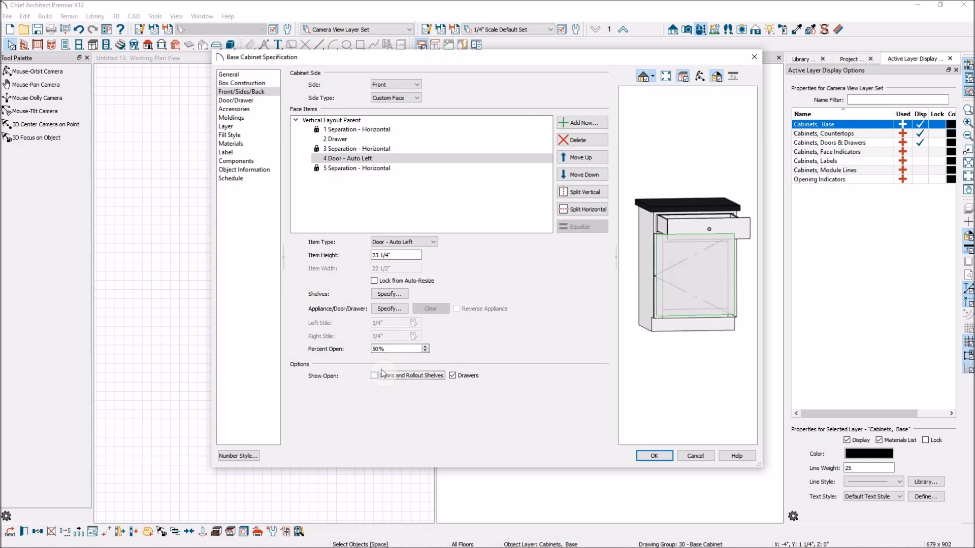
{"action": "left_click", "coordinate": [453, 376]}
{"action": "left_click", "coordinate": [557, 343]}
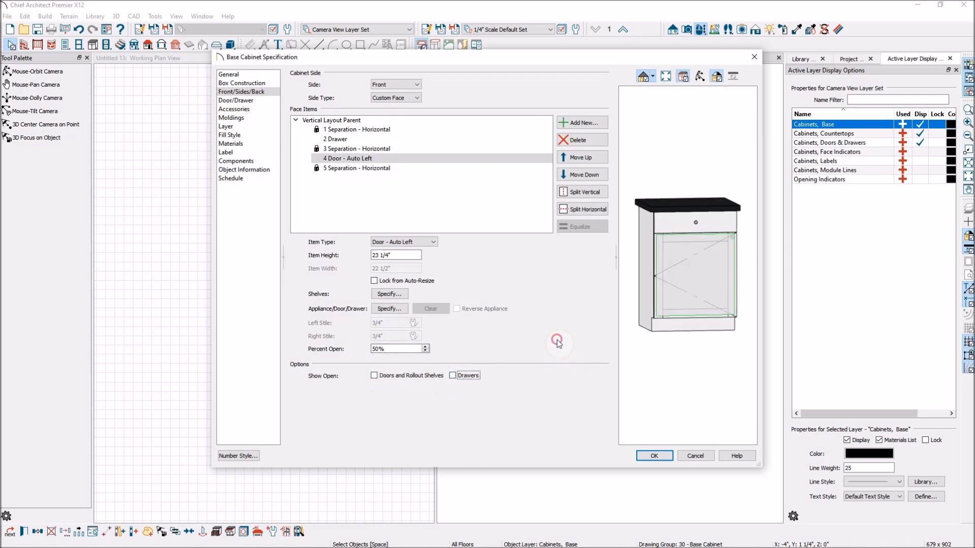
Step: Set the cabinet's door style to Slab Doors
{"action": "left_click", "coordinate": [250, 100]}
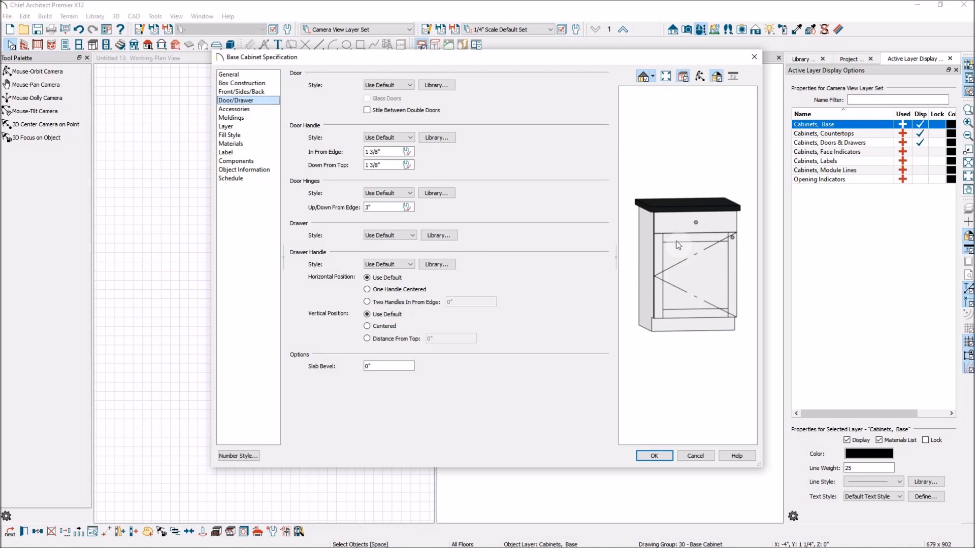
{"action": "left_click", "coordinate": [409, 85]}
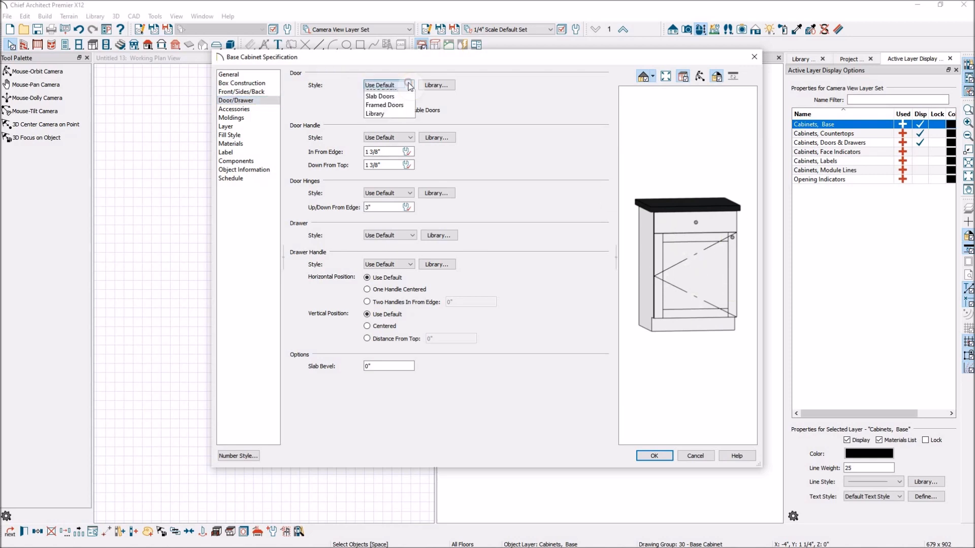
{"action": "left_click", "coordinate": [398, 97]}
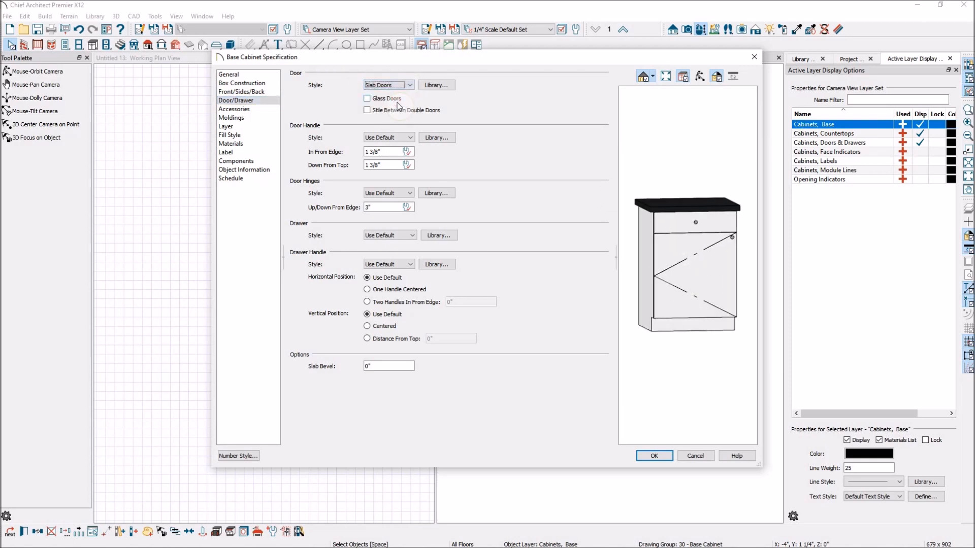
Step: Pick the Hoop Mullion Door 2 door style from the library's Cabinet Doors catalog
{"action": "left_click", "coordinate": [406, 85]}
{"action": "left_click", "coordinate": [403, 111]}
{"action": "left_click", "coordinate": [432, 87]}
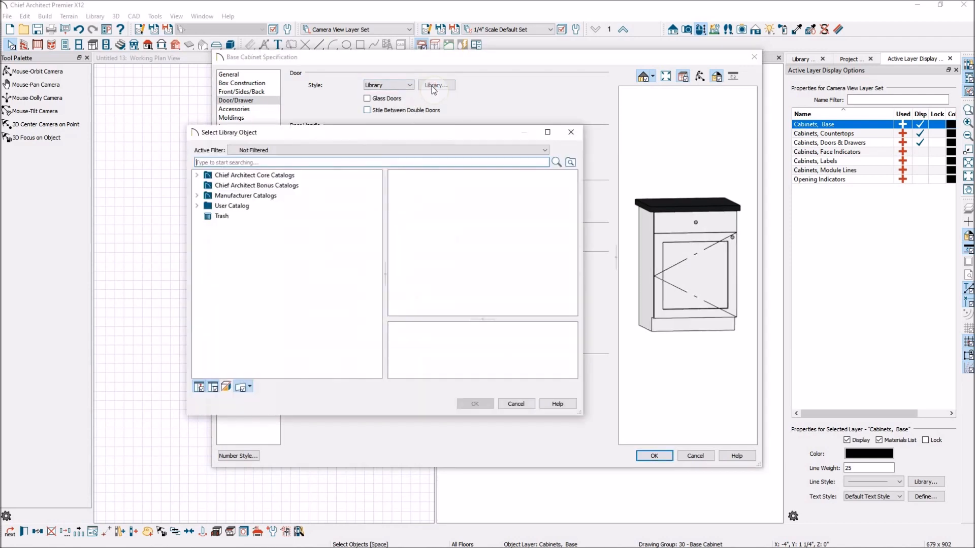
{"action": "left_click", "coordinate": [197, 175]}
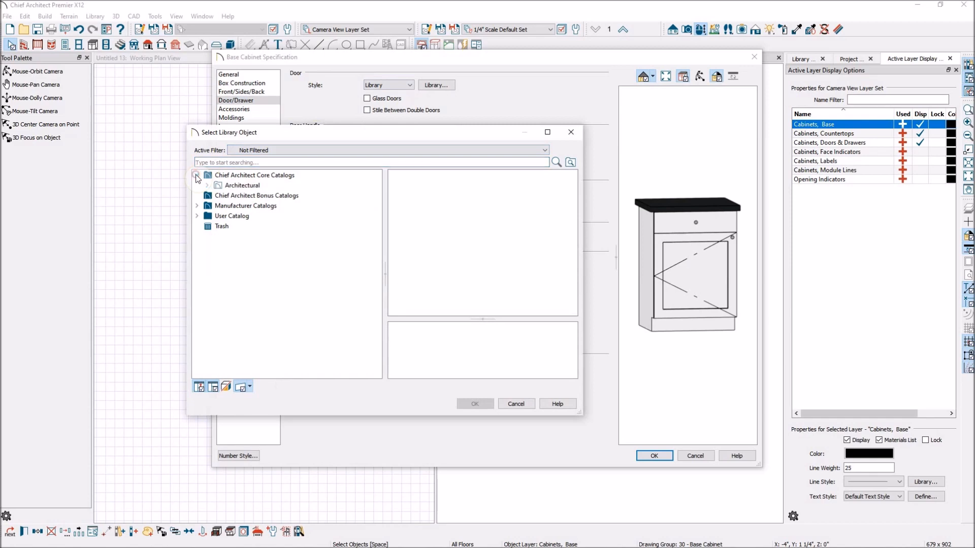
{"action": "left_click", "coordinate": [208, 186]}
{"action": "left_click", "coordinate": [218, 196]}
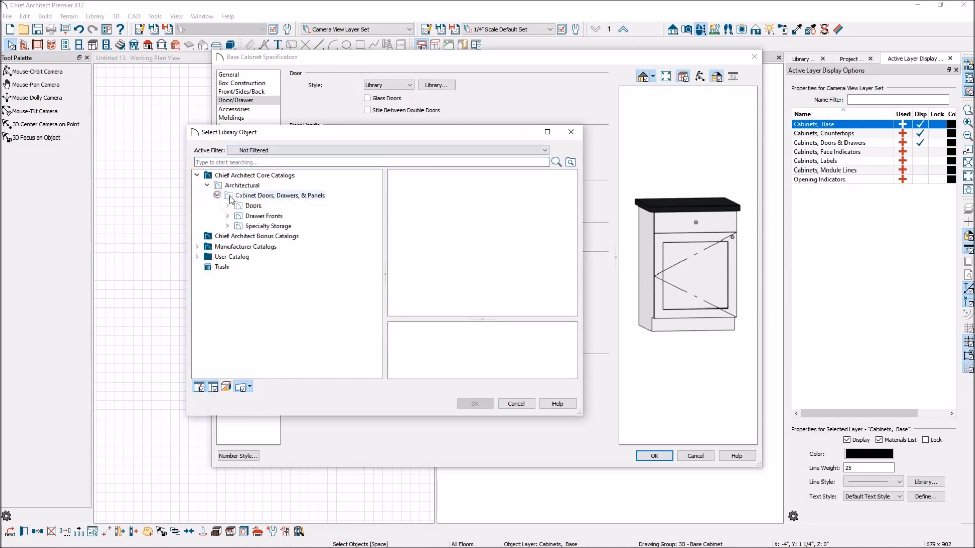
{"action": "left_click", "coordinate": [253, 206]}
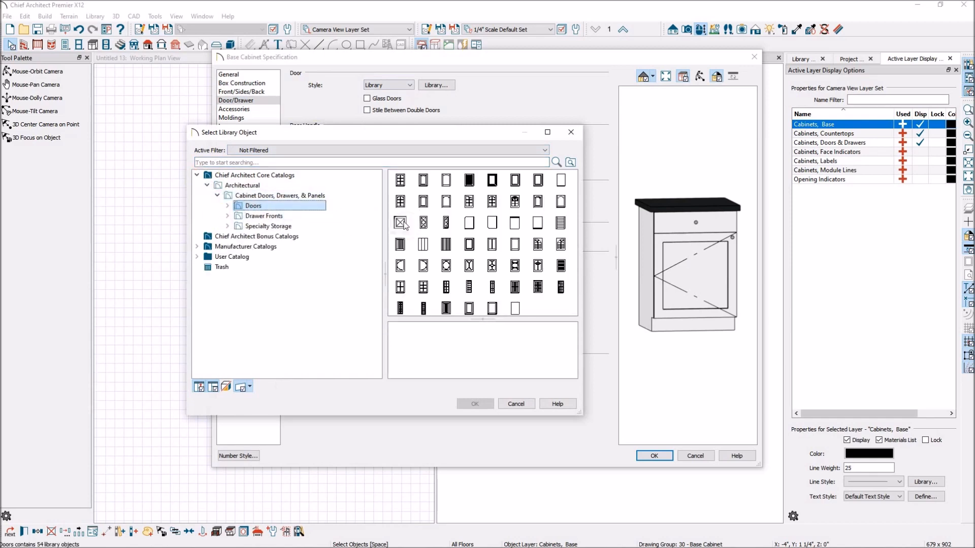
{"action": "left_click", "coordinate": [423, 266]}
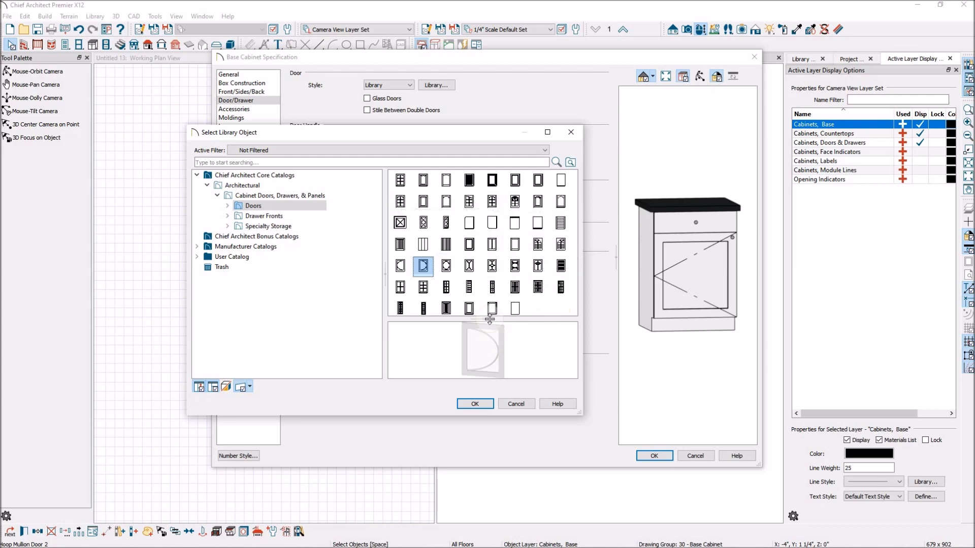
{"action": "left_click", "coordinate": [478, 404]}
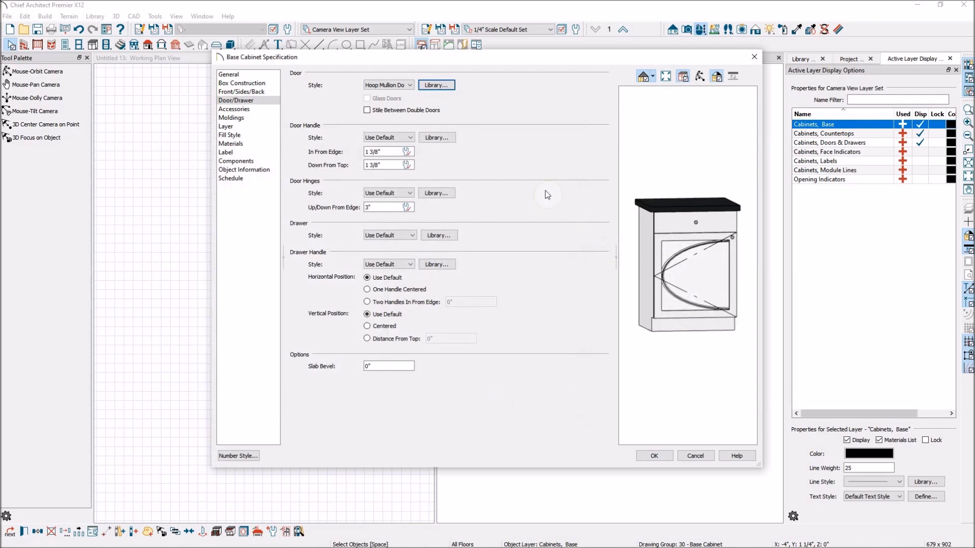
Step: Set the door style to Framed Doors with Glass Doors enabled
{"action": "left_click", "coordinate": [406, 85]}
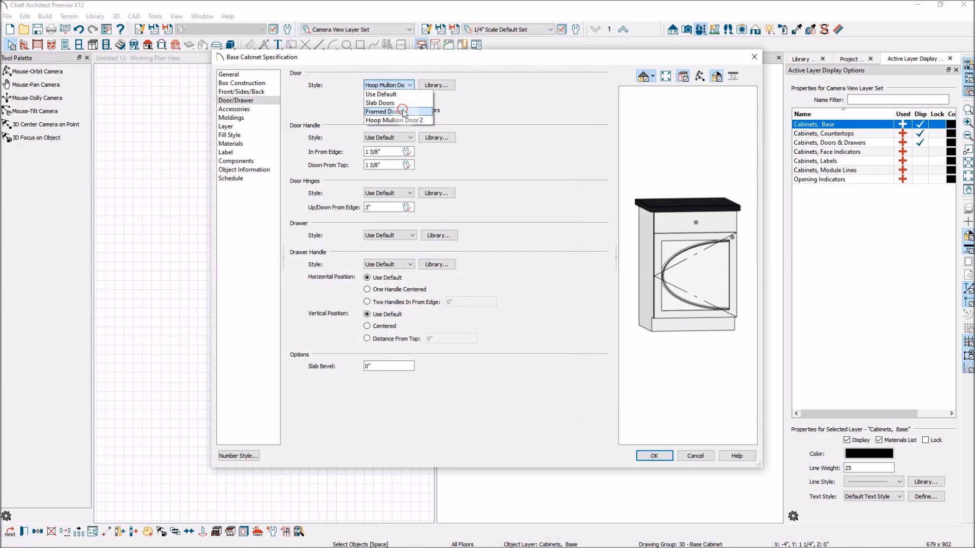
{"action": "left_click", "coordinate": [368, 104]}
{"action": "left_click", "coordinate": [367, 99]}
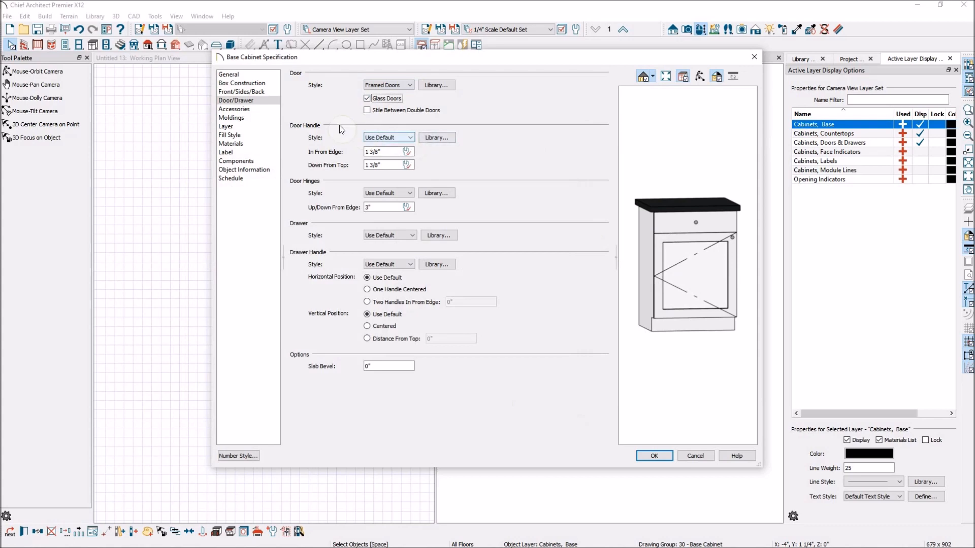
Step: Set the door handle style to Pull (Vertical) and its Down From Top distance to 2"
{"action": "left_click", "coordinate": [406, 138]}
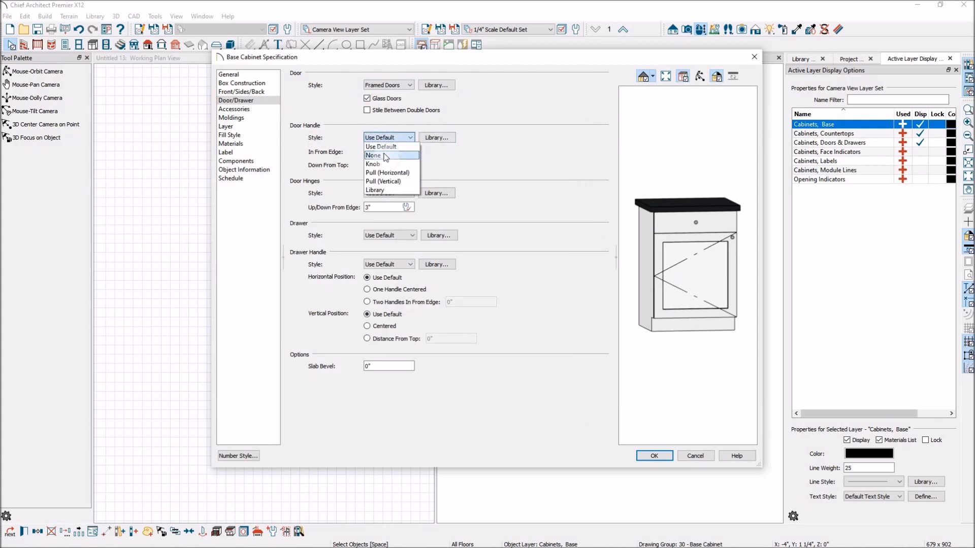
{"action": "left_click", "coordinate": [378, 164]}
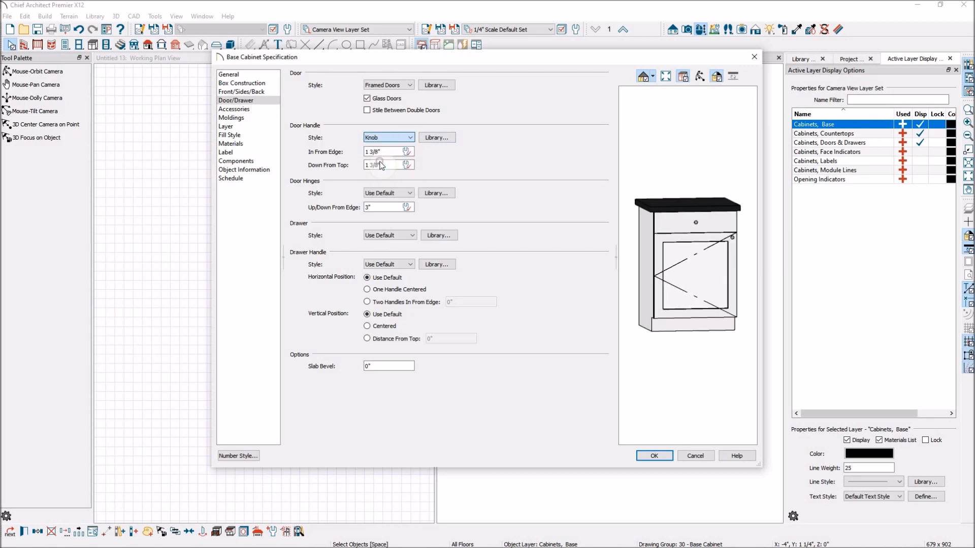
{"action": "left_click", "coordinate": [412, 138]}
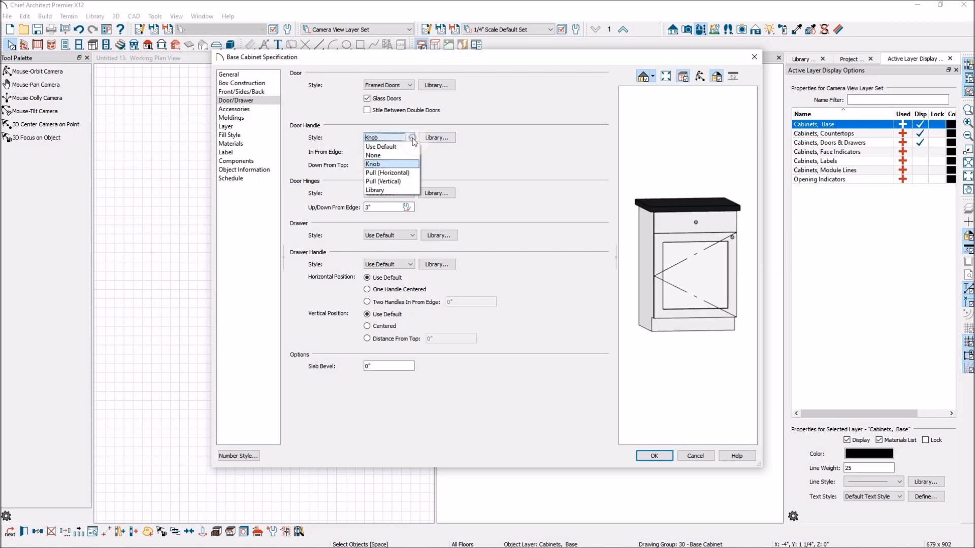
{"action": "left_click", "coordinate": [392, 173]}
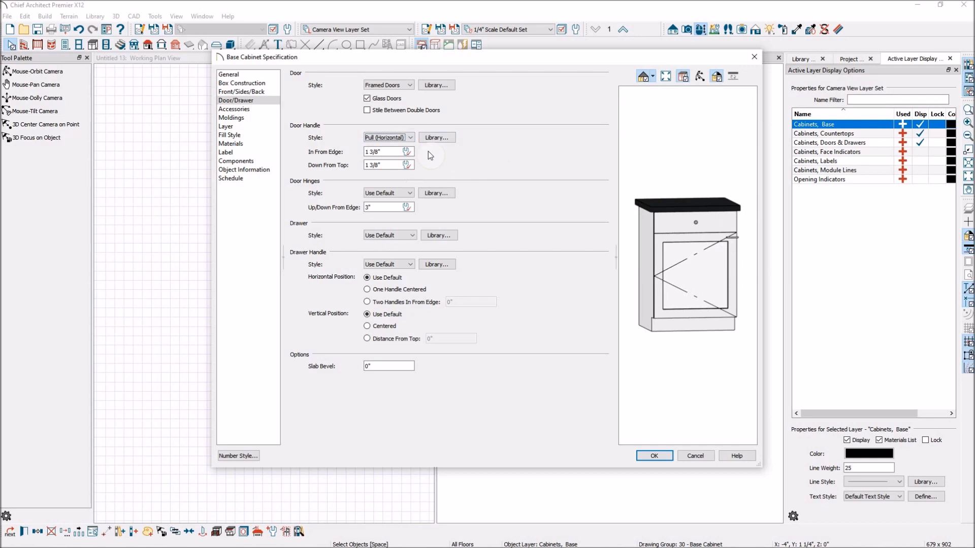
{"action": "left_click", "coordinate": [412, 138]}
{"action": "left_click", "coordinate": [395, 182]}
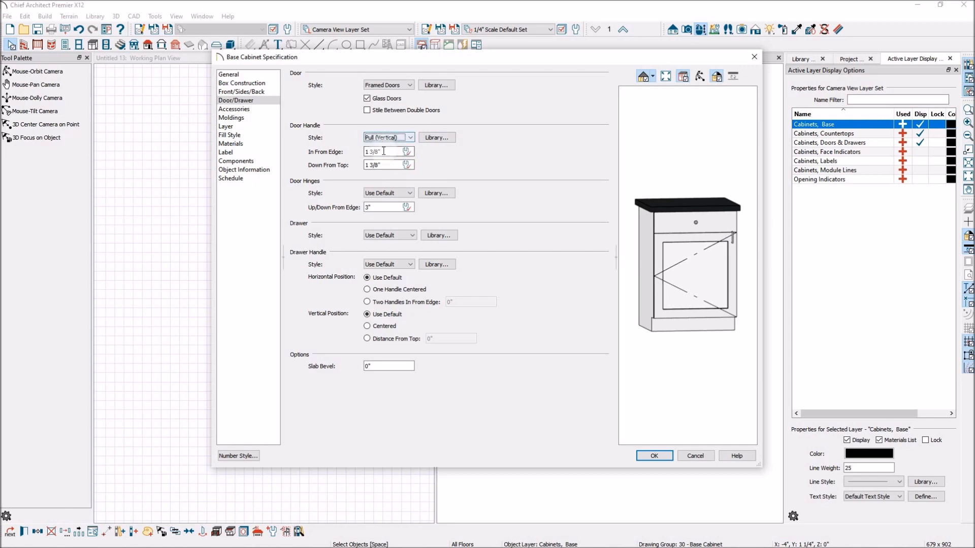
{"action": "left_click_drag", "start_coordinate": [394, 165], "coordinate": [366, 166]}
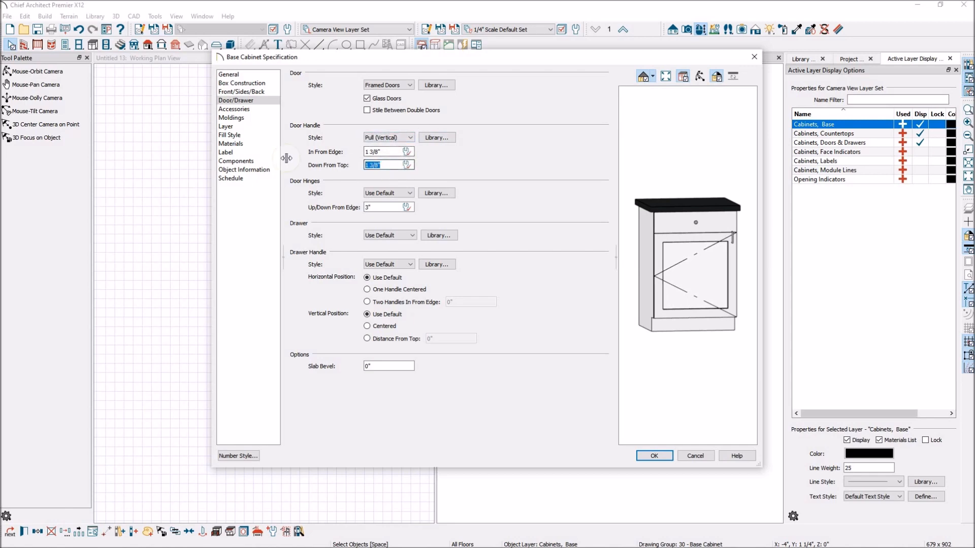
{"action": "key", "text": "Tab"}
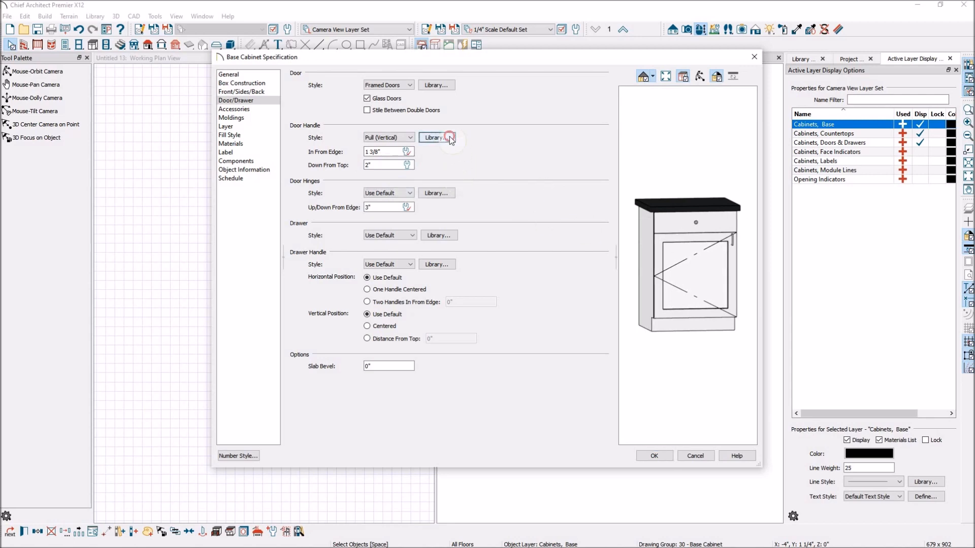
Step: Browse the library's core and bonus cabinet hardware catalogs for door handle options without choosing one
{"action": "left_click", "coordinate": [440, 137]}
{"action": "left_click", "coordinate": [195, 176]}
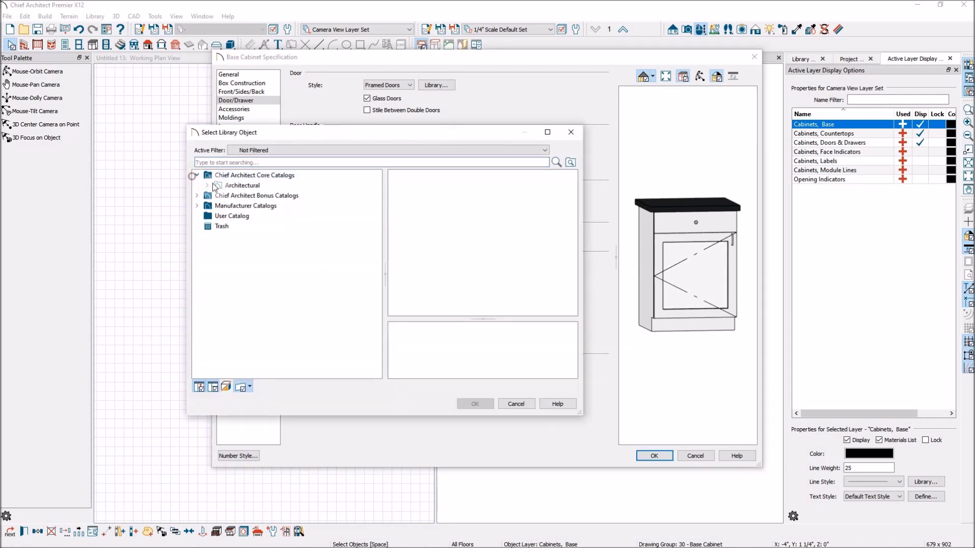
{"action": "left_click", "coordinate": [207, 185]}
{"action": "left_click", "coordinate": [217, 196]}
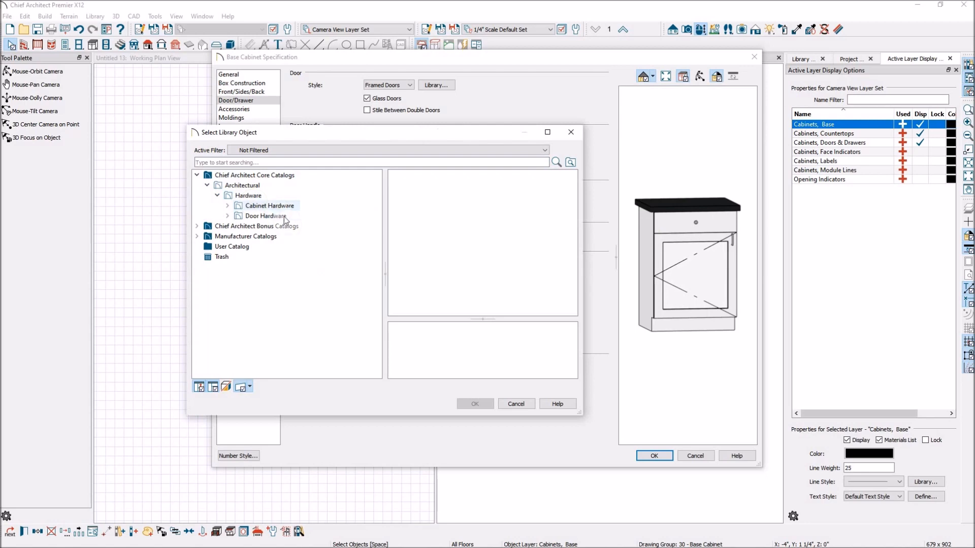
{"action": "left_click", "coordinate": [227, 207]}
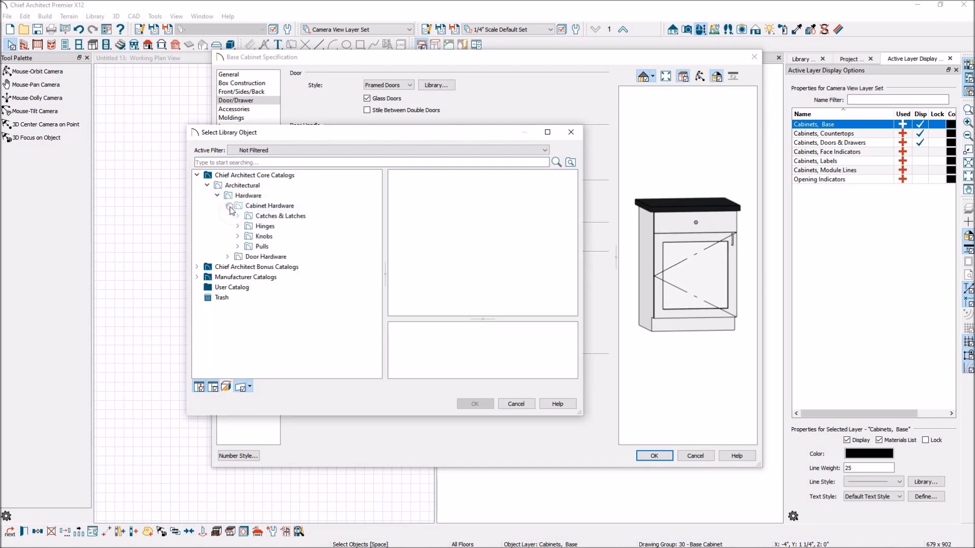
{"action": "left_click", "coordinate": [274, 217]}
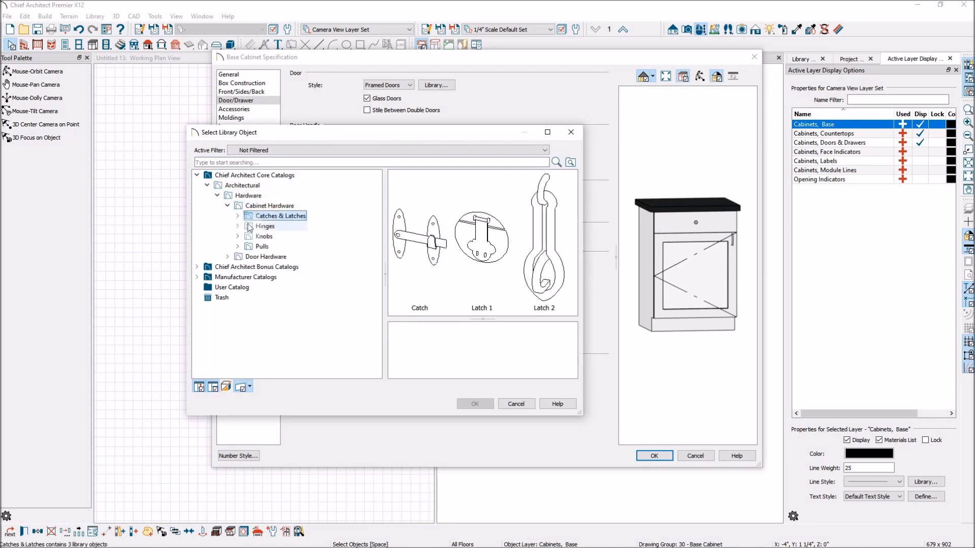
{"action": "left_click", "coordinate": [262, 228]}
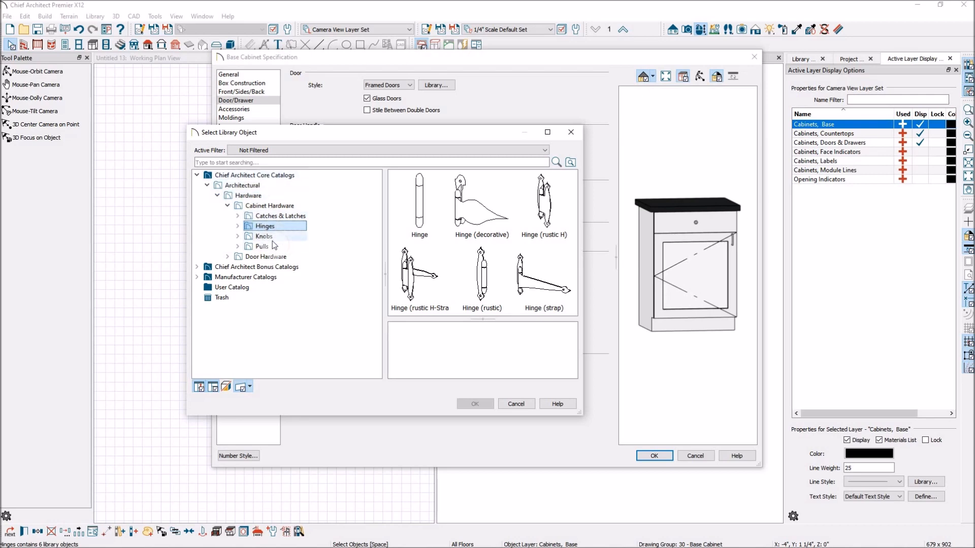
{"action": "left_click", "coordinate": [272, 237]}
{"action": "left_click", "coordinate": [262, 246]}
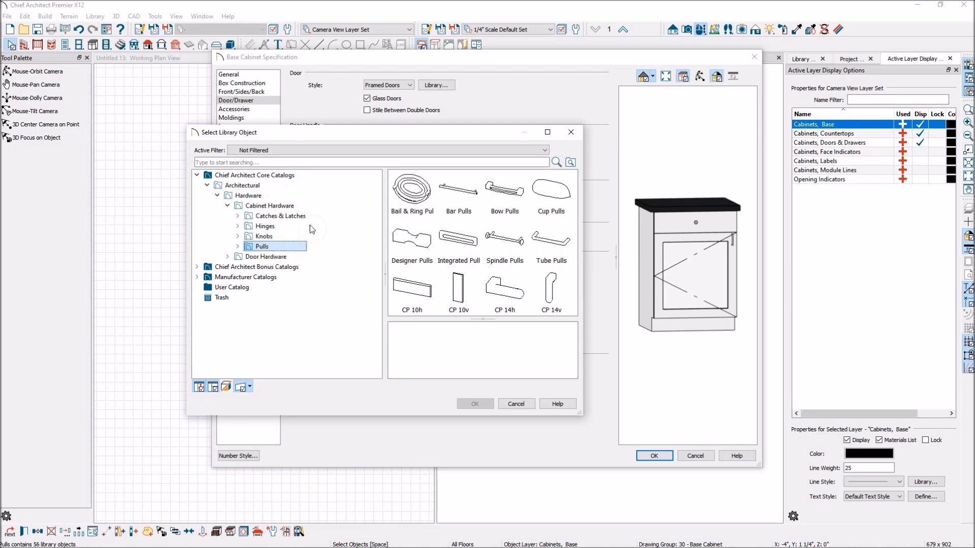
{"action": "left_click", "coordinate": [198, 267]}
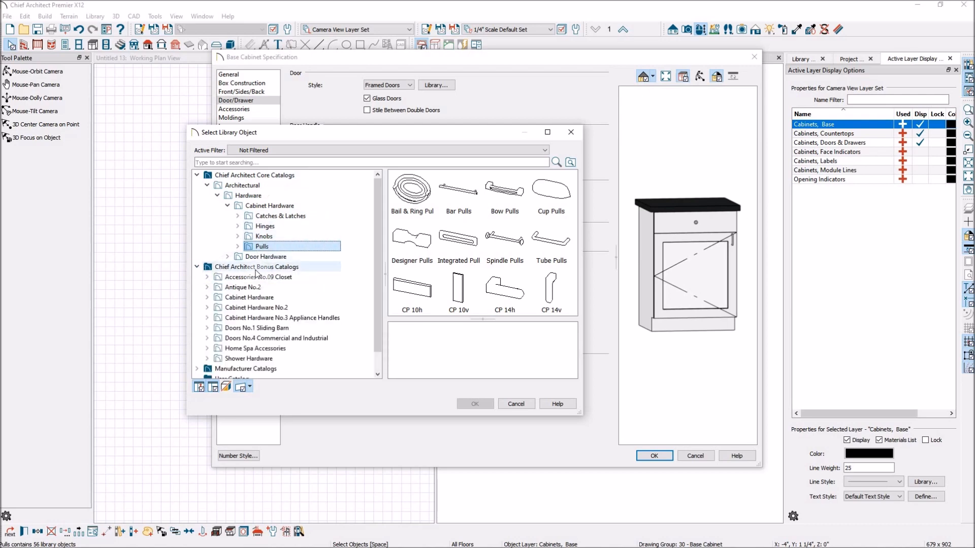
{"action": "left_click", "coordinate": [254, 277]}
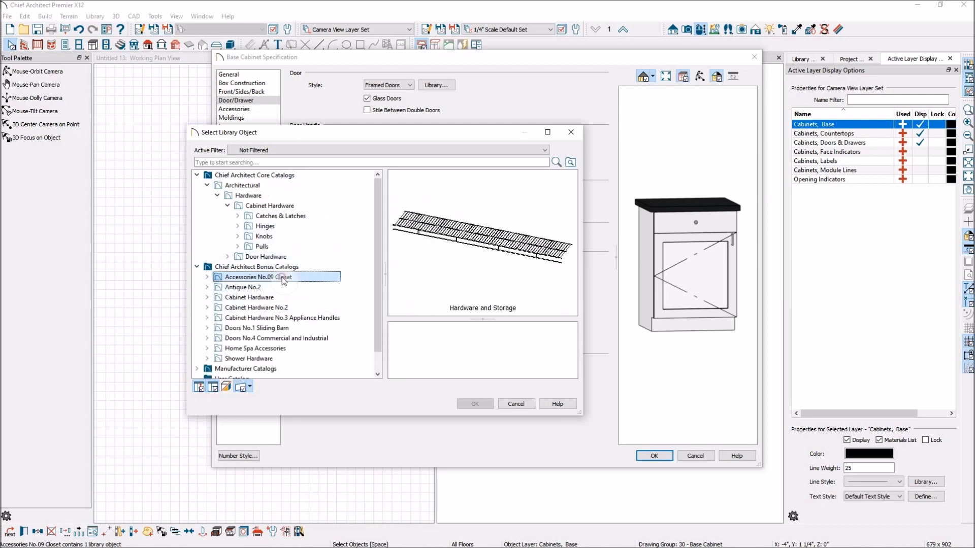
{"action": "left_click", "coordinate": [243, 288]}
{"action": "left_click", "coordinate": [253, 297]}
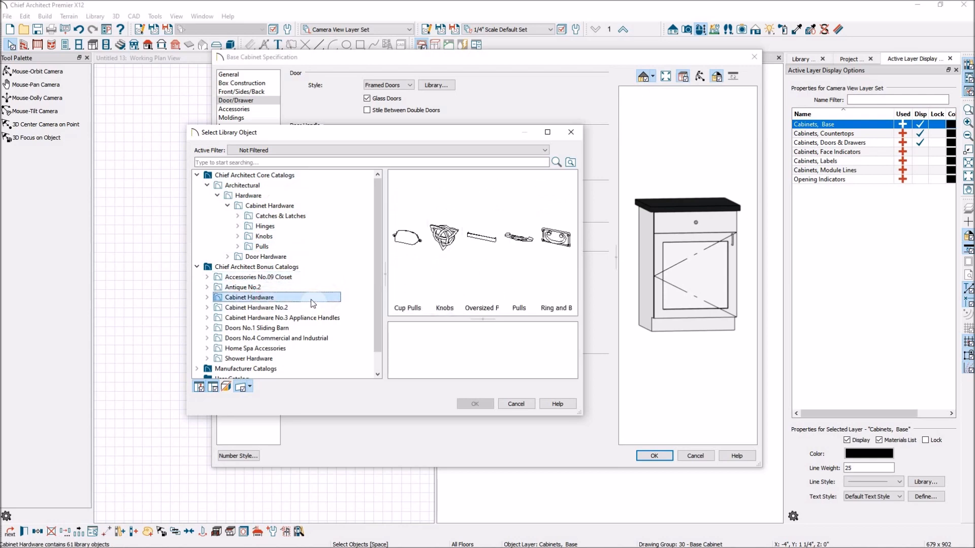
{"action": "left_click", "coordinate": [275, 308]}
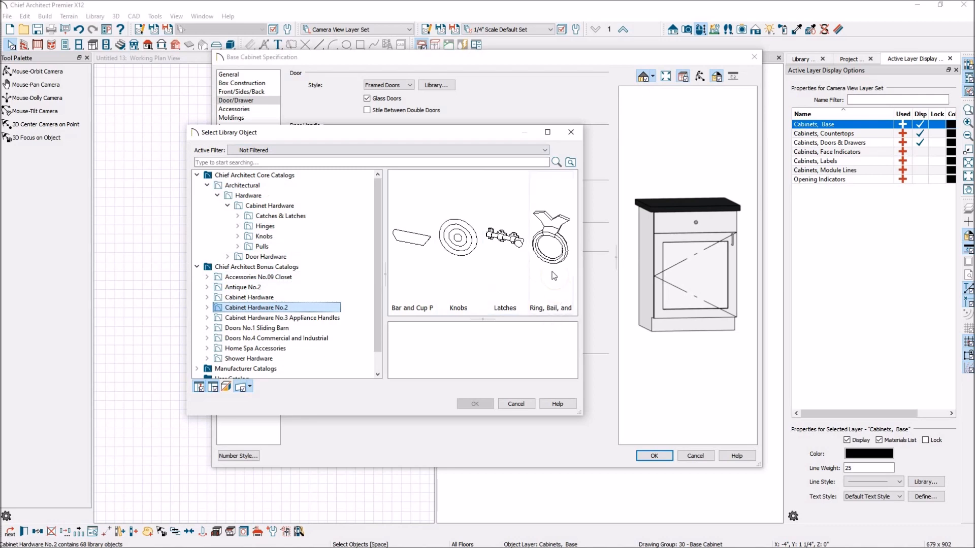
{"action": "left_click", "coordinate": [516, 404]}
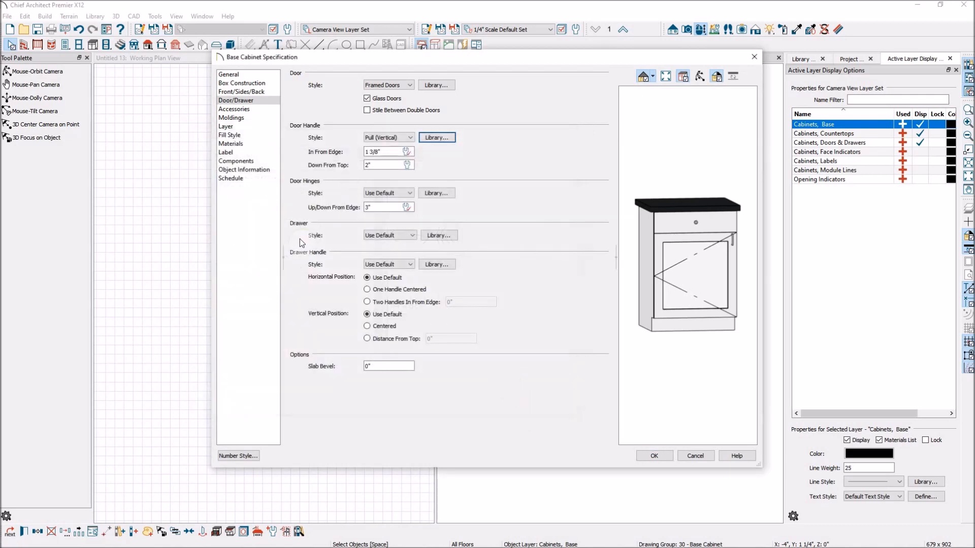
Step: Set the drawer style to Framed Drawers and place two drawer handles 4" in from the edge
{"action": "left_click", "coordinate": [414, 236]}
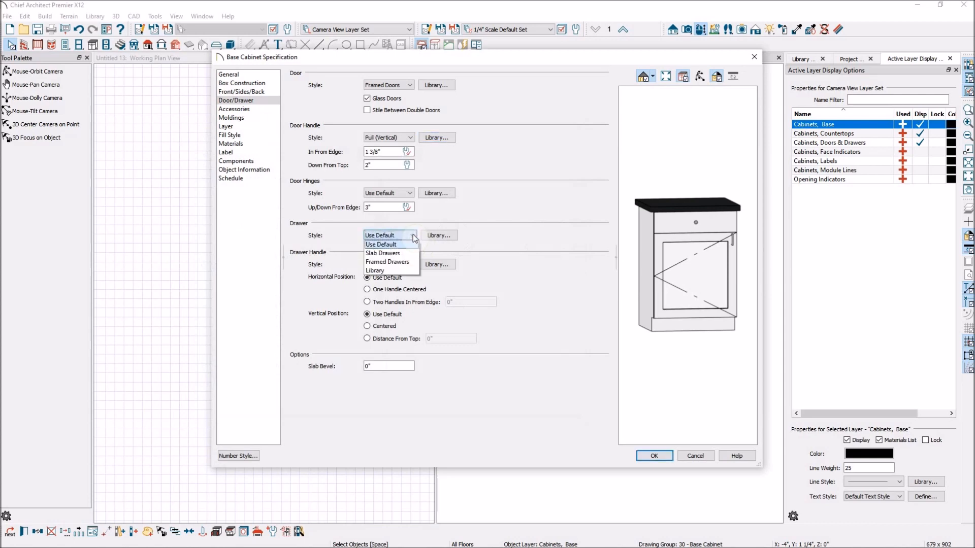
{"action": "left_click", "coordinate": [401, 264]}
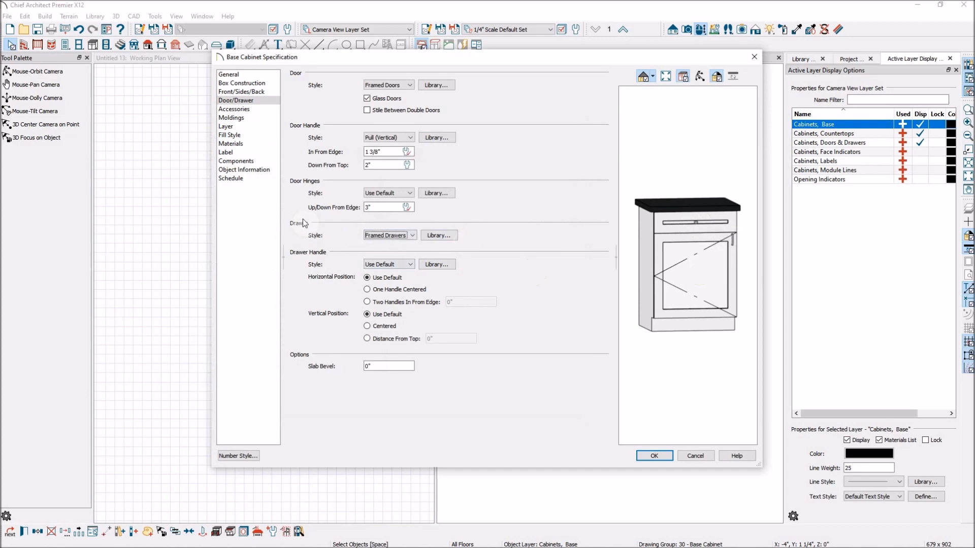
{"action": "left_click", "coordinate": [368, 302]}
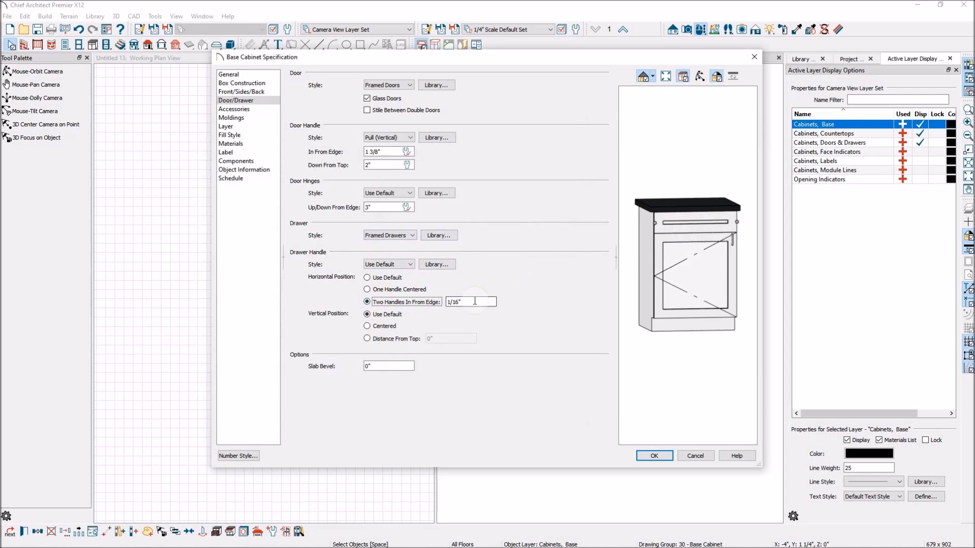
{"action": "key", "text": "Tab"}
{"action": "key", "text": "Tab"}
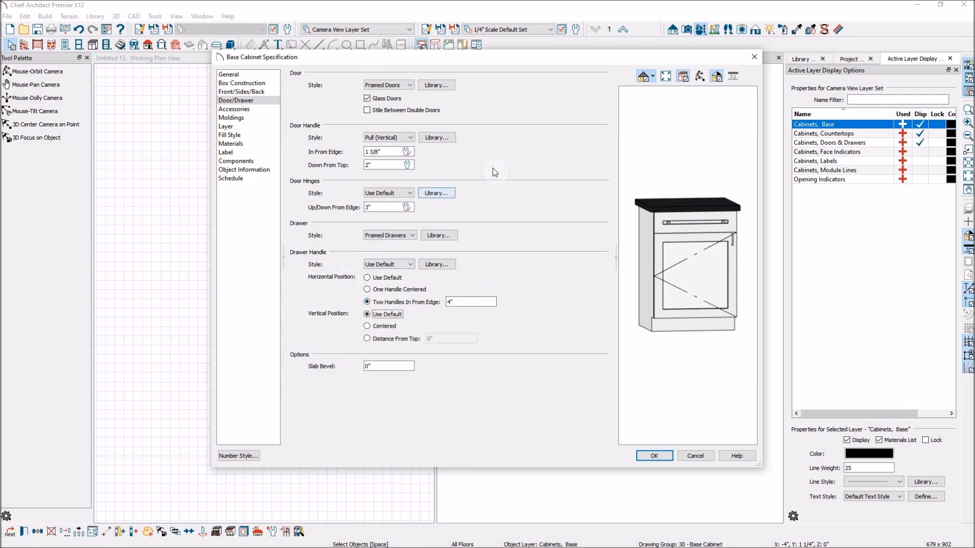
Step: Try a Classic V-01 baluster front pilaster from the Millwork library, then set the front pilaster back to None
{"action": "left_click", "coordinate": [253, 109]}
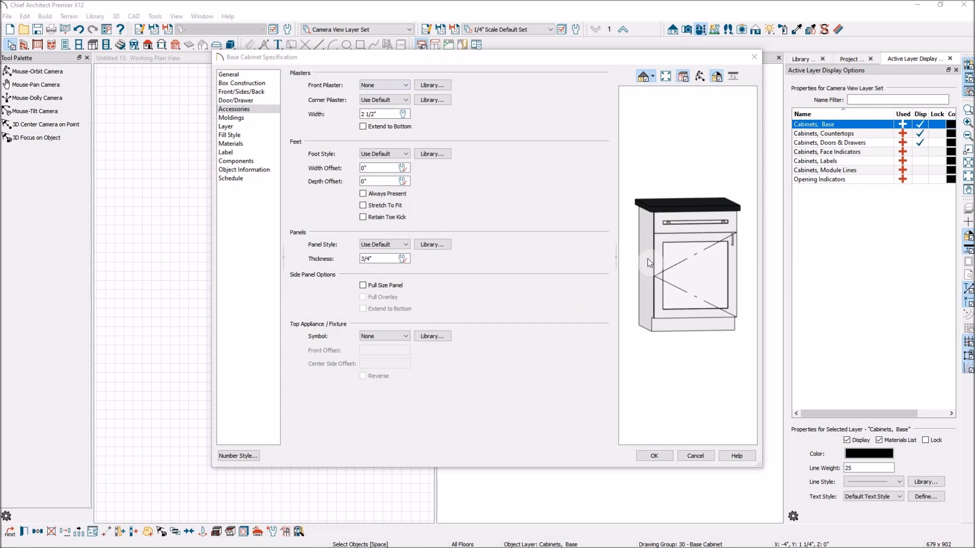
{"action": "left_click", "coordinate": [424, 85]}
{"action": "left_click", "coordinate": [197, 175]}
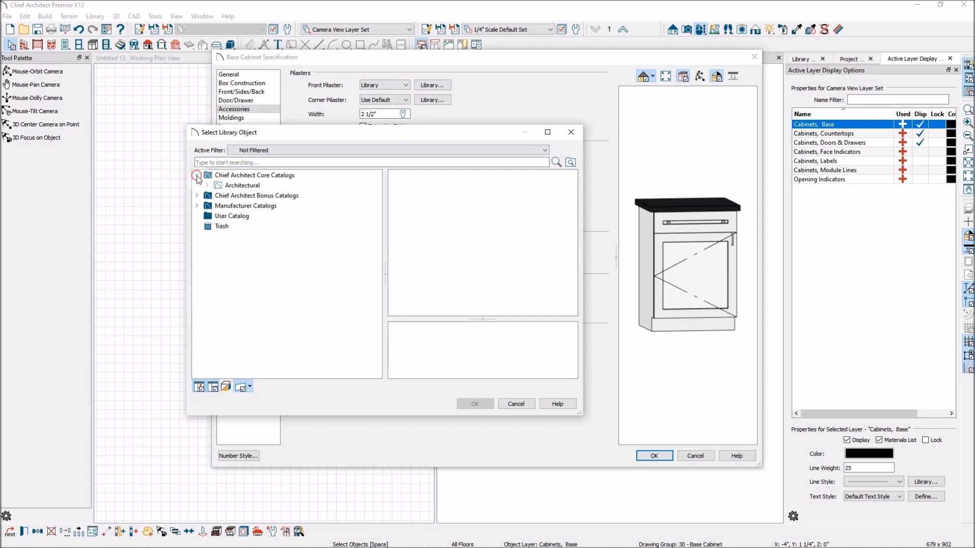
{"action": "left_click", "coordinate": [207, 185]}
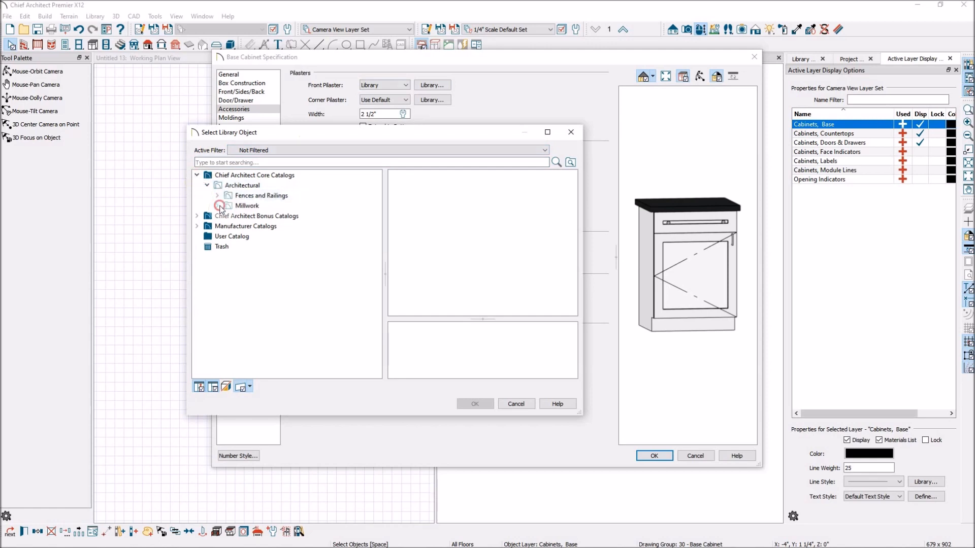
{"action": "left_click", "coordinate": [218, 205]}
{"action": "left_click", "coordinate": [285, 219]}
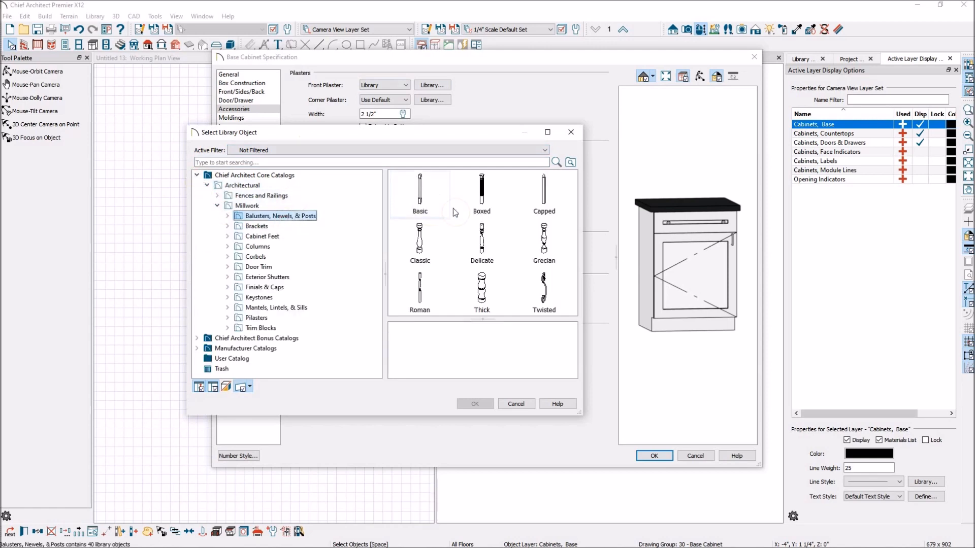
{"action": "double_click", "coordinate": [419, 237]}
{"action": "left_click", "coordinate": [407, 239]}
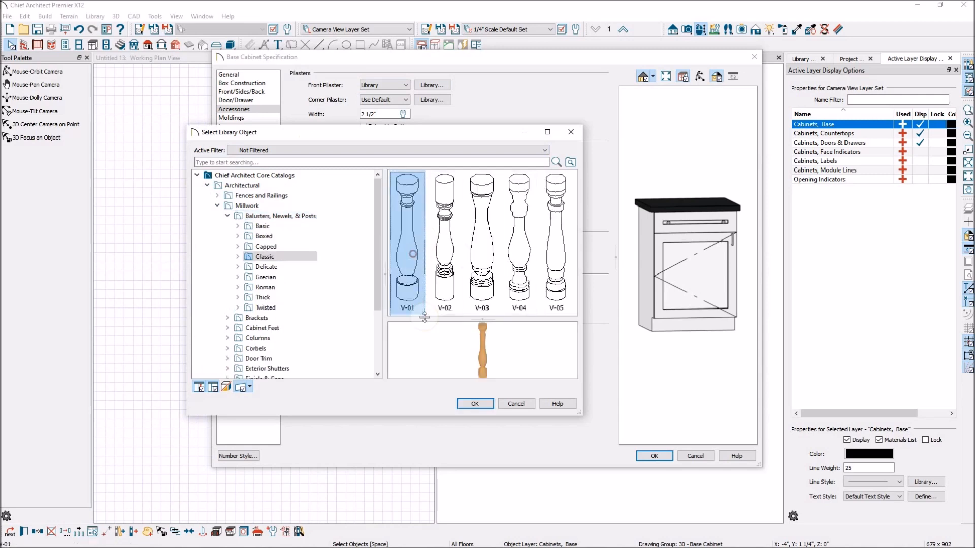
{"action": "left_click", "coordinate": [475, 403]}
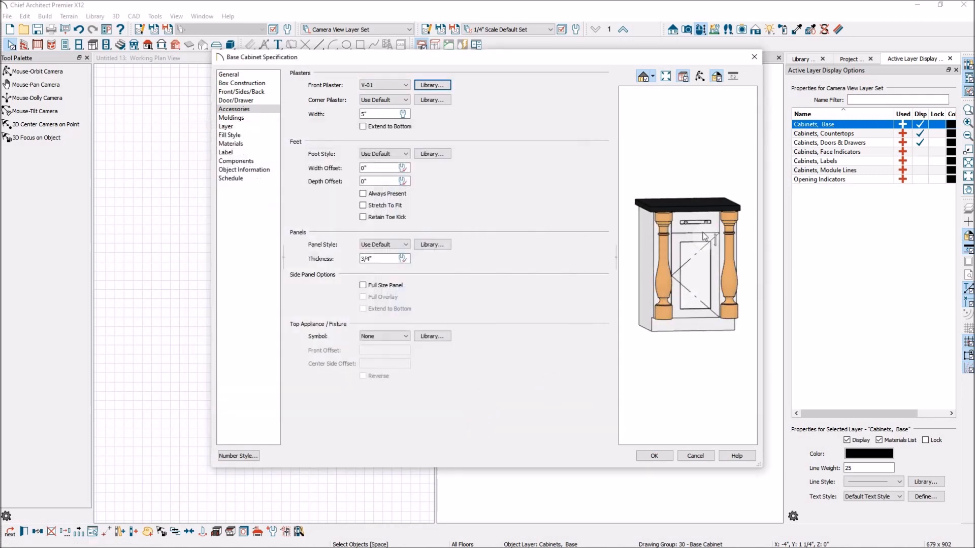
{"action": "left_click", "coordinate": [406, 84]}
{"action": "left_click", "coordinate": [399, 101]}
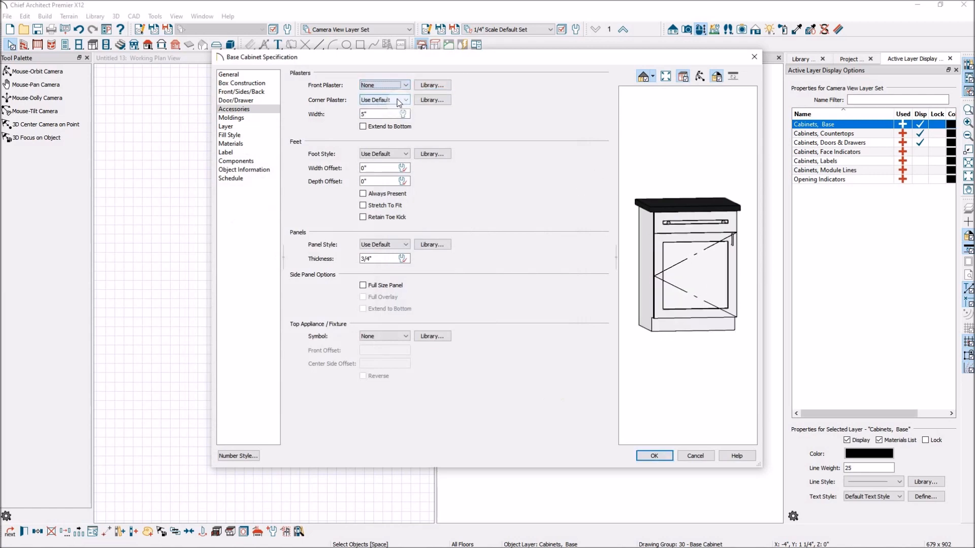
Step: Set the cabinet's foot style to Beaded Foot from the library's Millwork Cabinet Feet catalog
{"action": "left_click", "coordinate": [406, 155]}
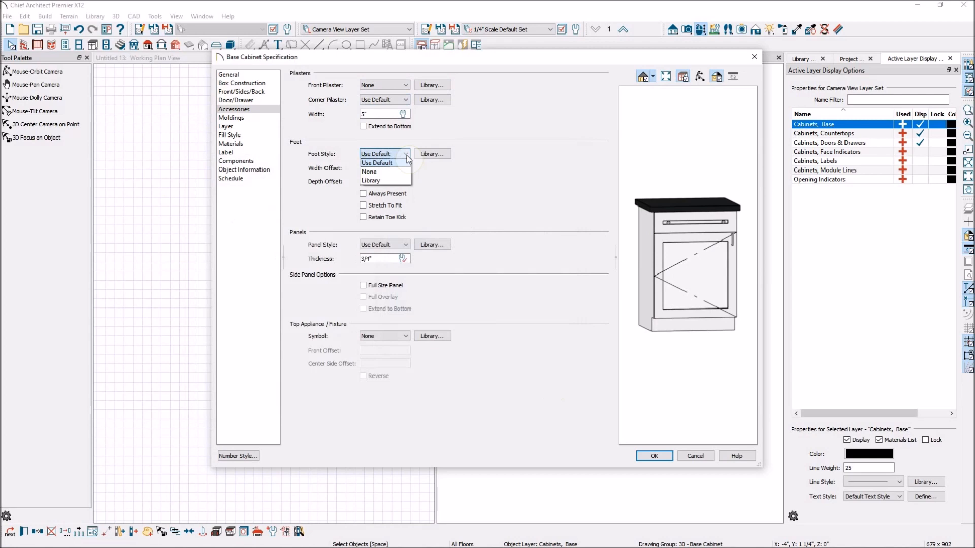
{"action": "left_click", "coordinate": [445, 159]}
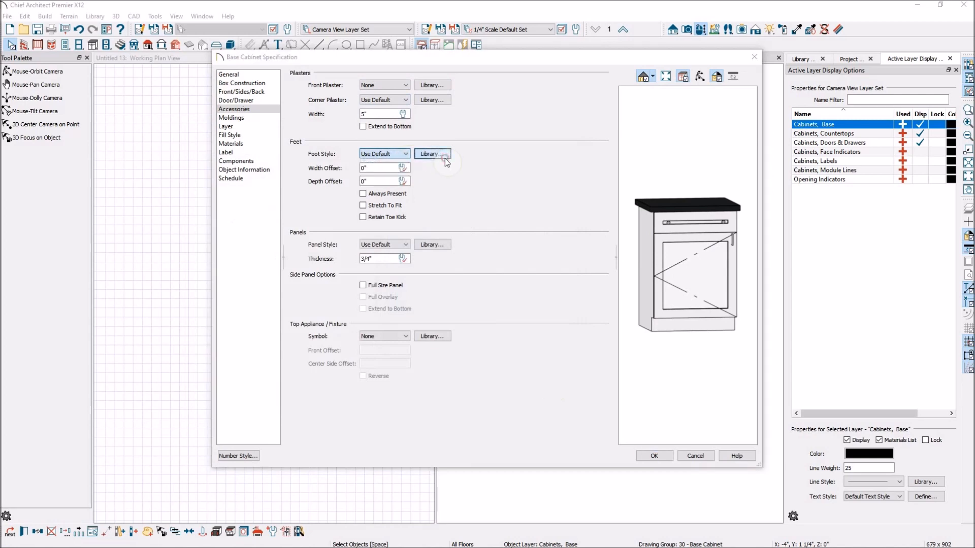
{"action": "left_click", "coordinate": [445, 159]}
{"action": "left_click", "coordinate": [197, 175]}
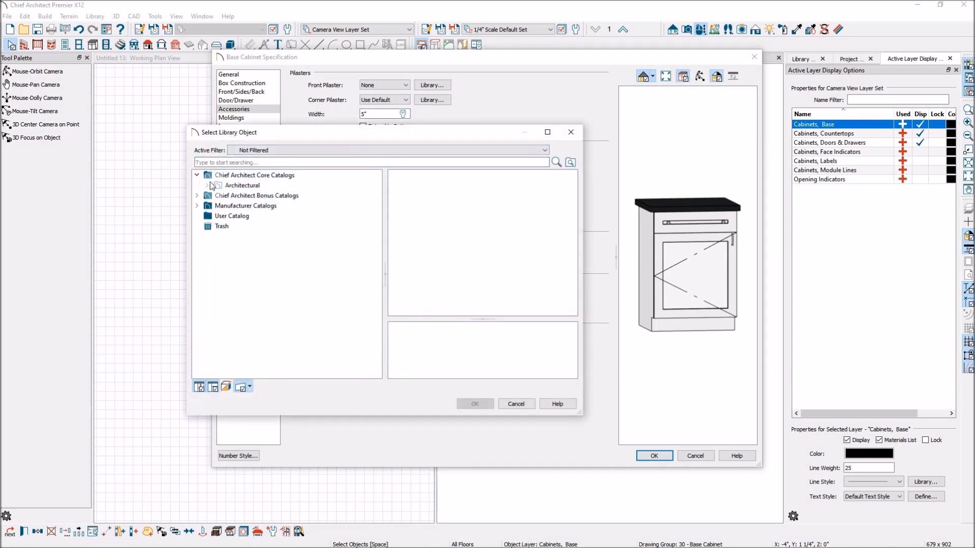
{"action": "left_click", "coordinate": [207, 185]}
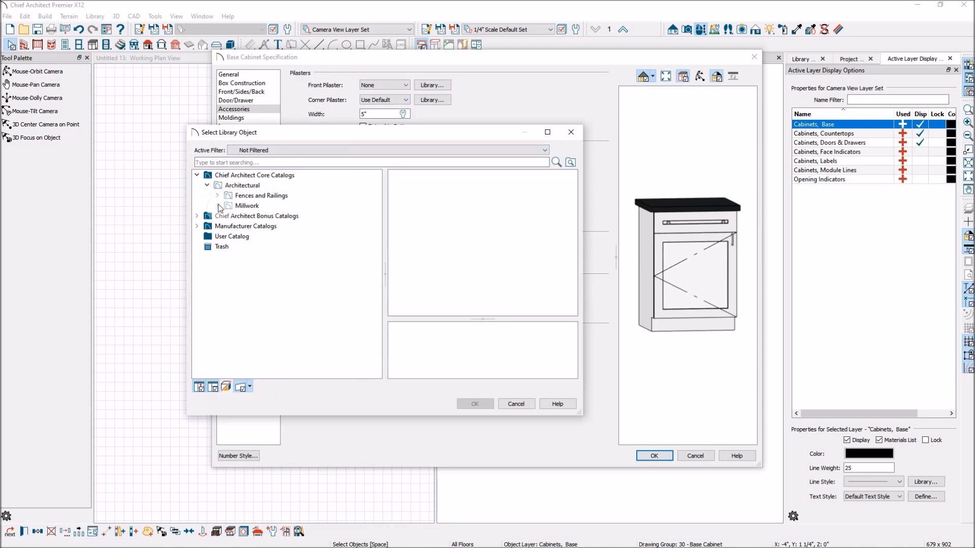
{"action": "left_click", "coordinate": [217, 205]}
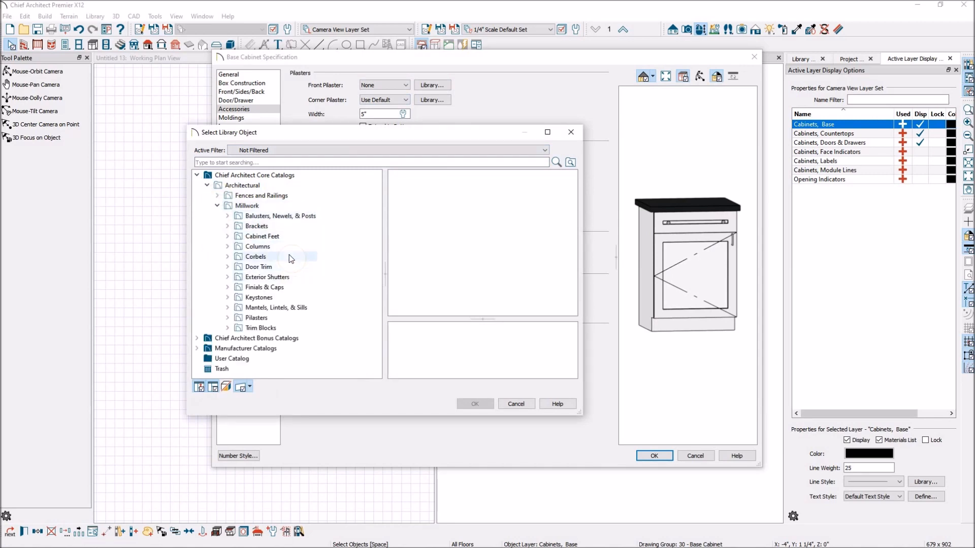
{"action": "left_click", "coordinate": [288, 238]}
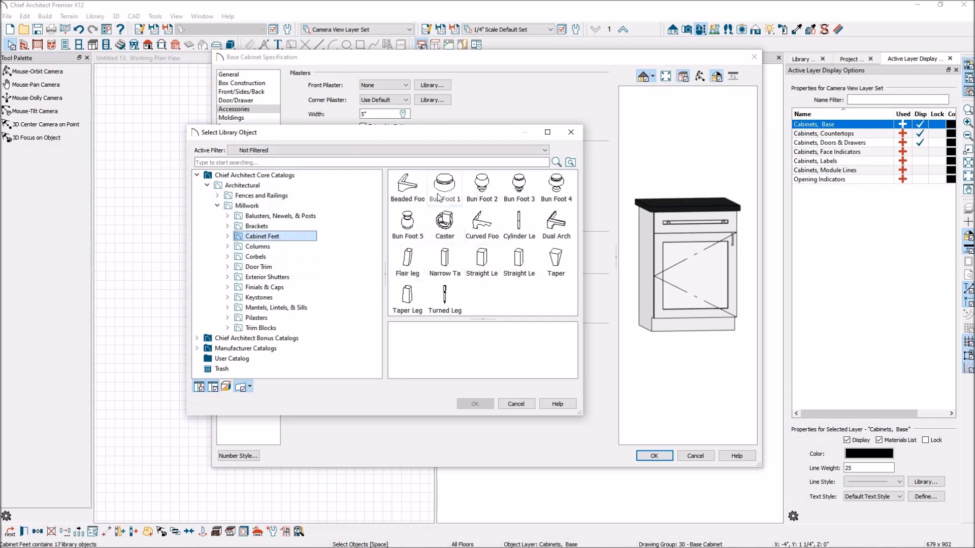
{"action": "left_click", "coordinate": [407, 187]}
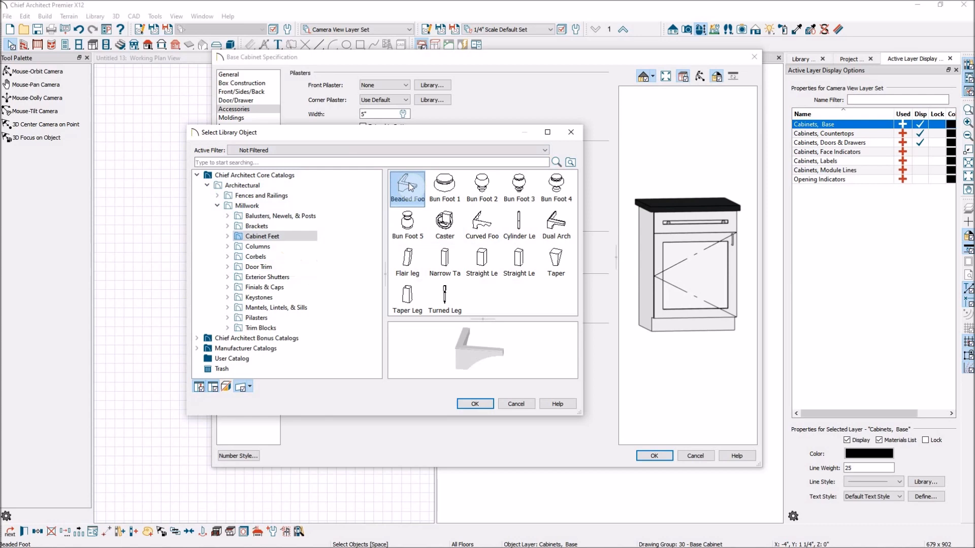
{"action": "left_click", "coordinate": [473, 404]}
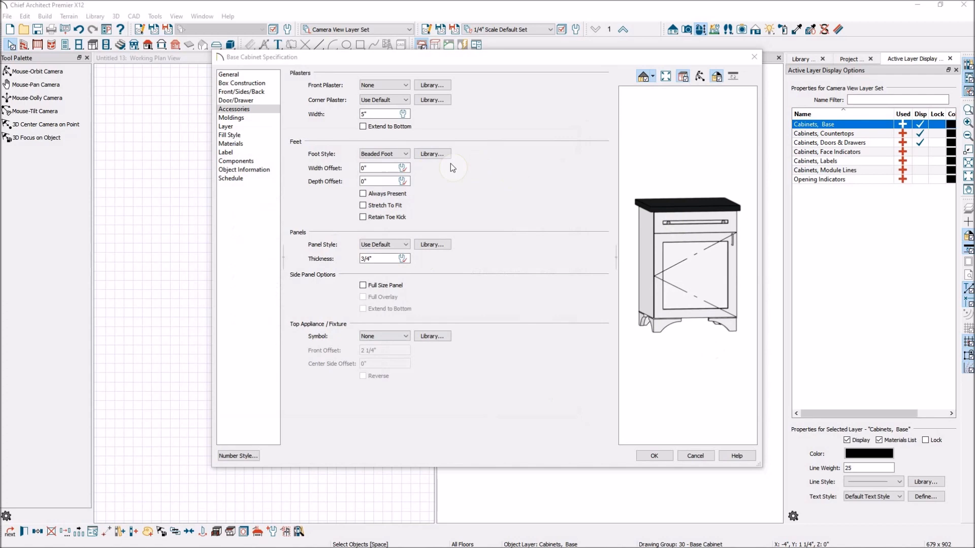
Step: Review the Moldings, Layer, Fill Style, Materials and Label pages of the cabinet specification
{"action": "left_click", "coordinate": [242, 118]}
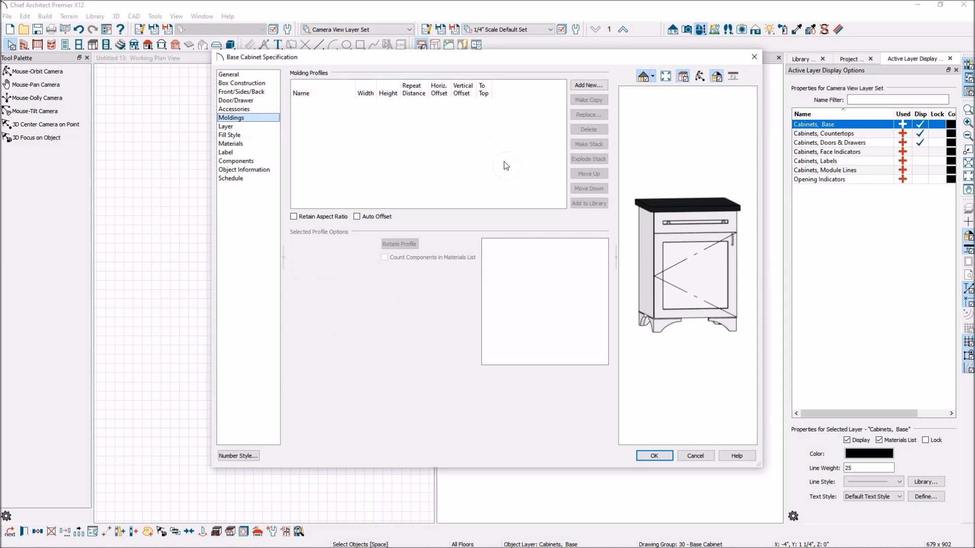
{"action": "left_click", "coordinate": [236, 126]}
{"action": "left_click", "coordinate": [235, 135]}
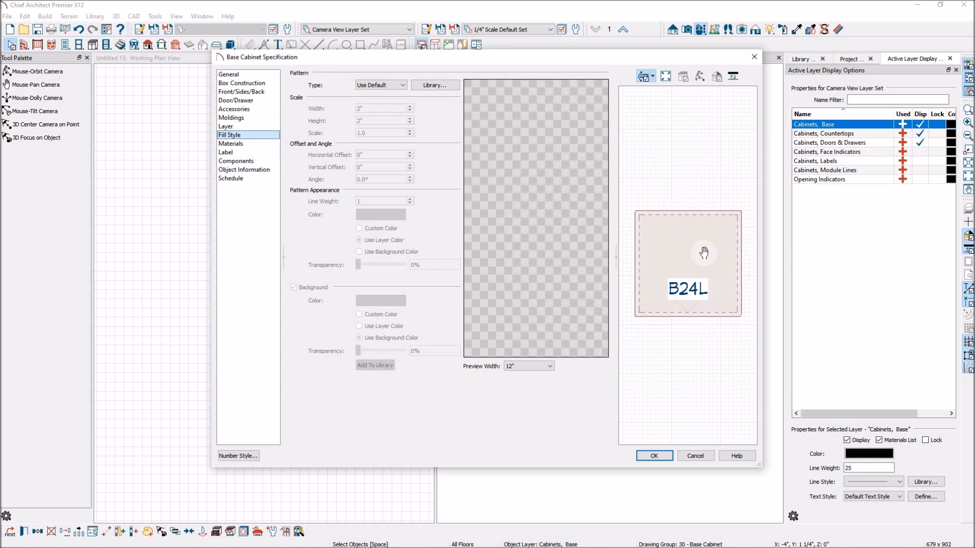
{"action": "left_click", "coordinate": [247, 145]}
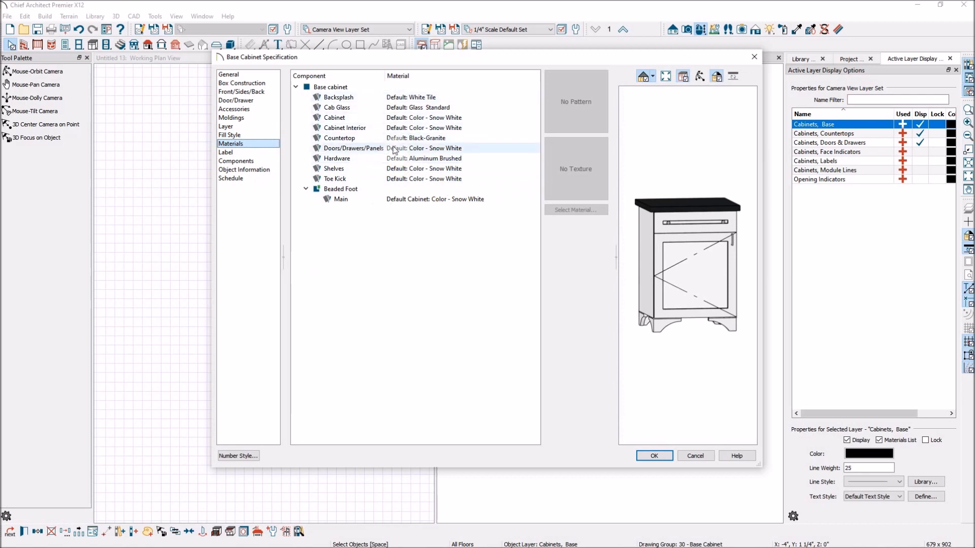
{"action": "left_click", "coordinate": [238, 153]}
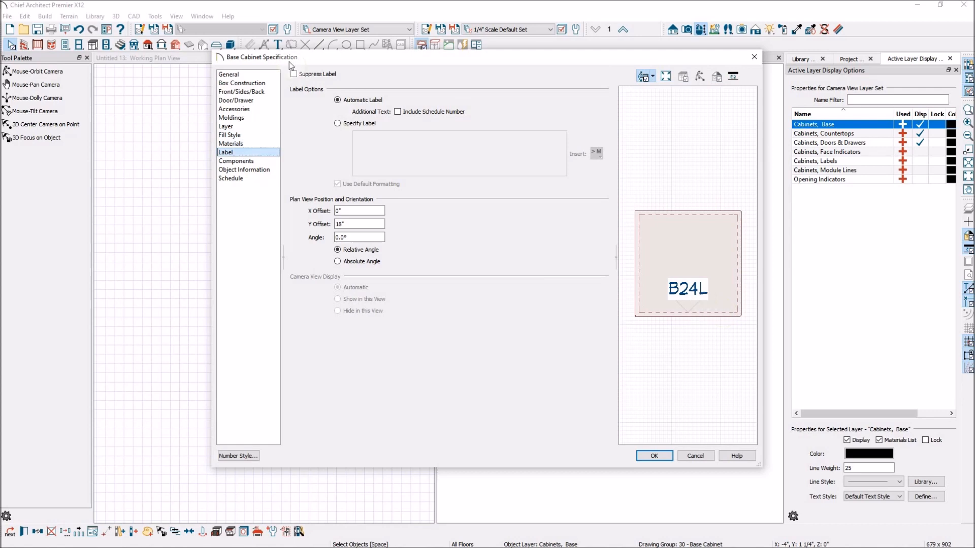
{"action": "left_click", "coordinate": [293, 74]}
{"action": "left_click", "coordinate": [294, 74]}
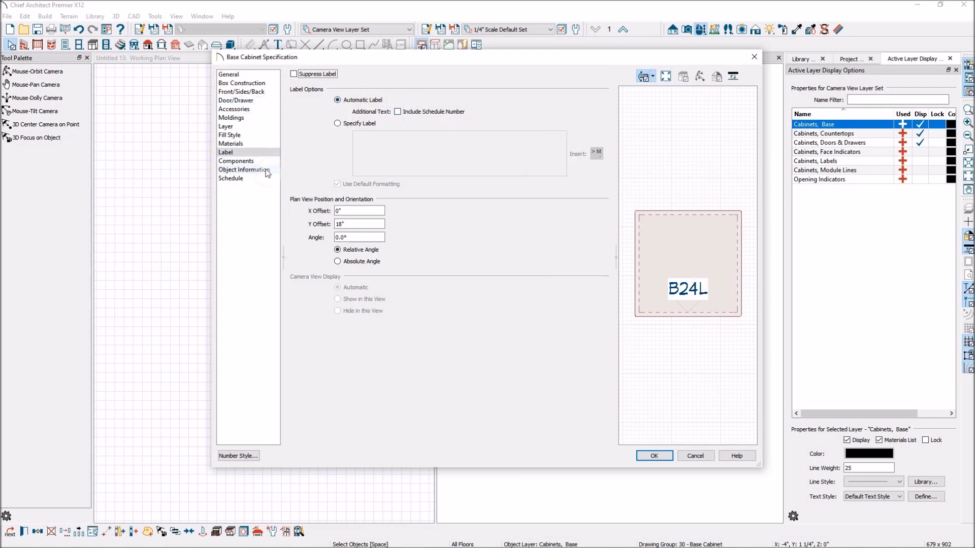
Step: Review the Components and Schedule pages of the cabinet specification, toggling Include in Schedule off and back on, and close it
{"action": "left_click", "coordinate": [250, 161]}
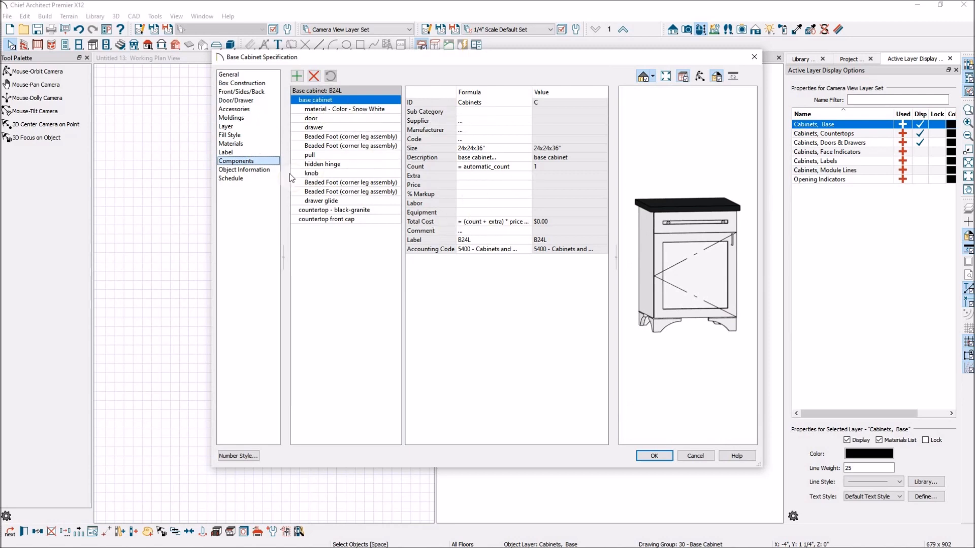
{"action": "left_click", "coordinate": [254, 178]}
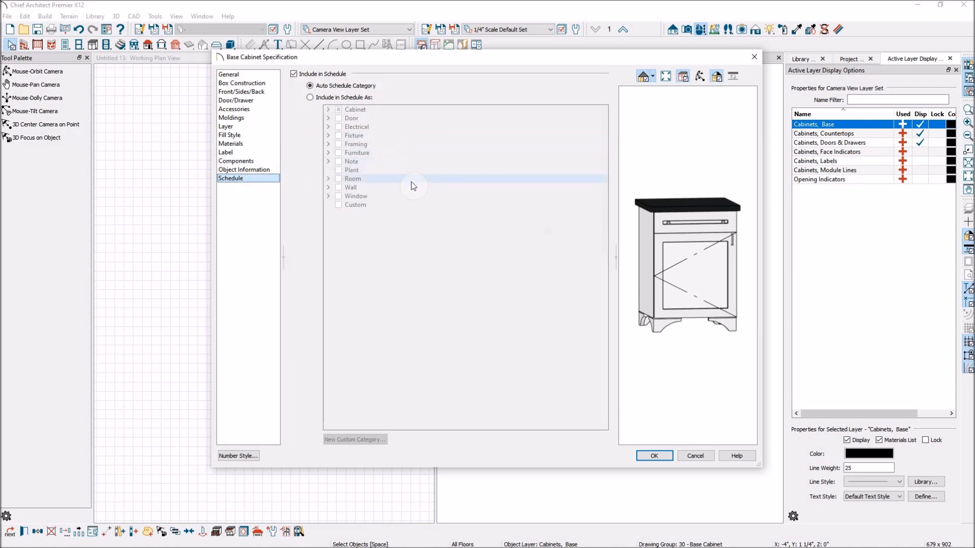
{"action": "left_click", "coordinate": [293, 75]}
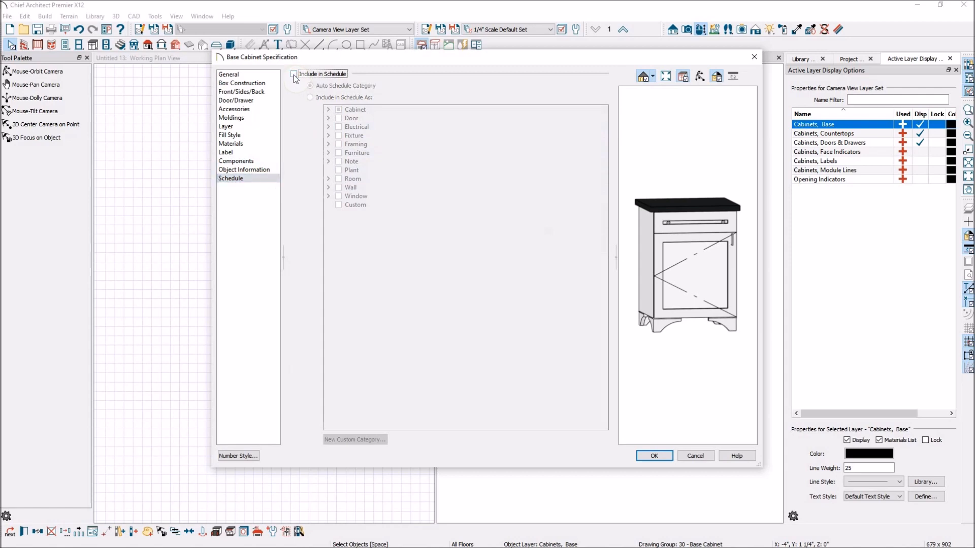
{"action": "left_click", "coordinate": [294, 74]}
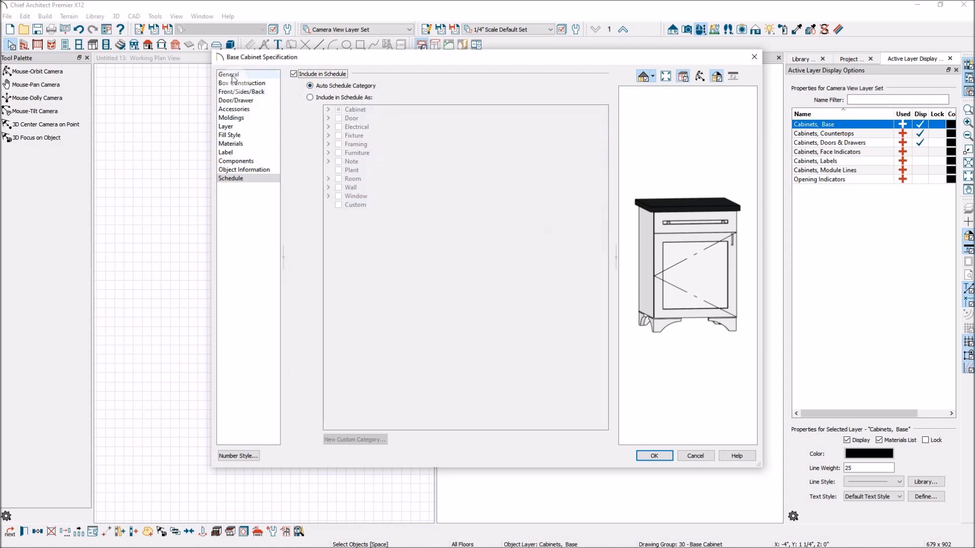
{"action": "left_click", "coordinate": [655, 456]}
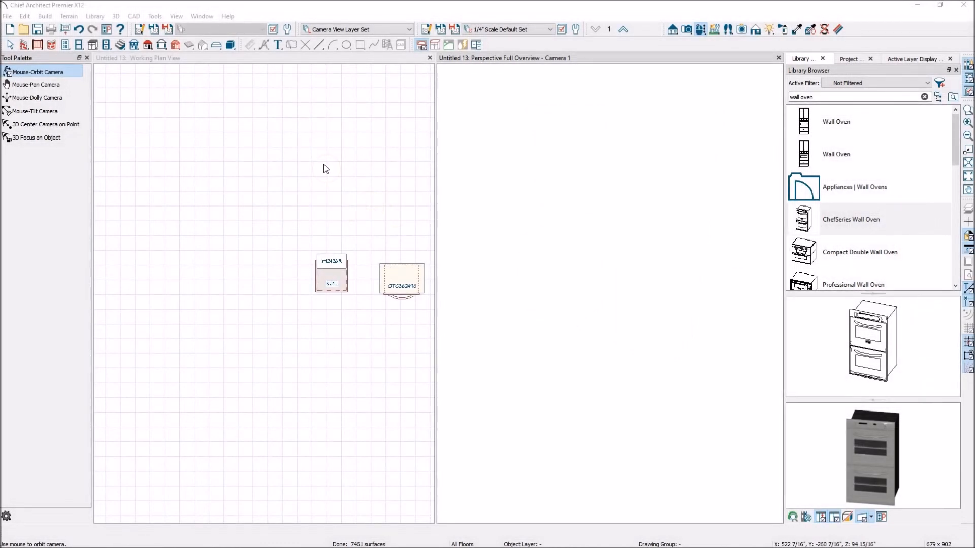
Step: Place three new base cabinets in a row to the left of the existing cabinets in the plan view
{"action": "left_click", "coordinate": [92, 46]}
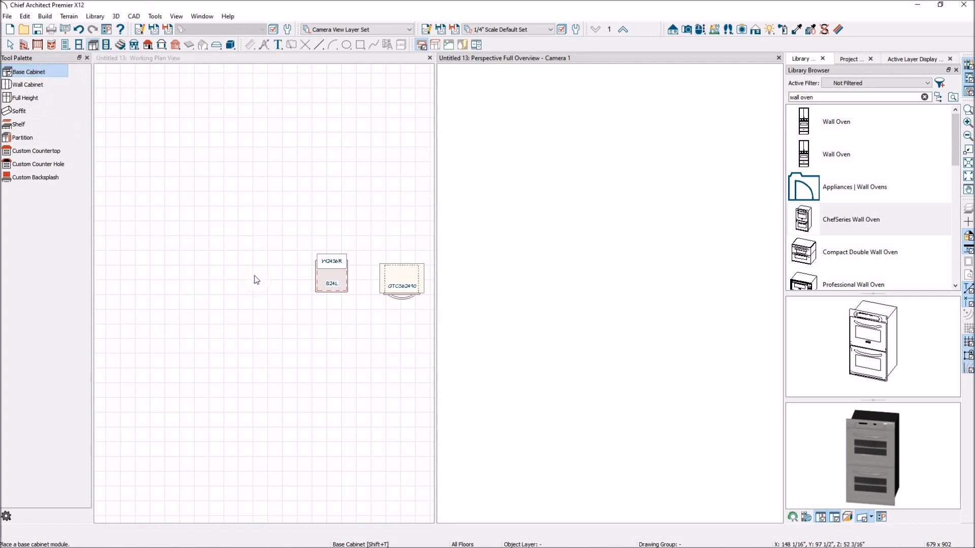
{"action": "left_click", "coordinate": [134, 58]}
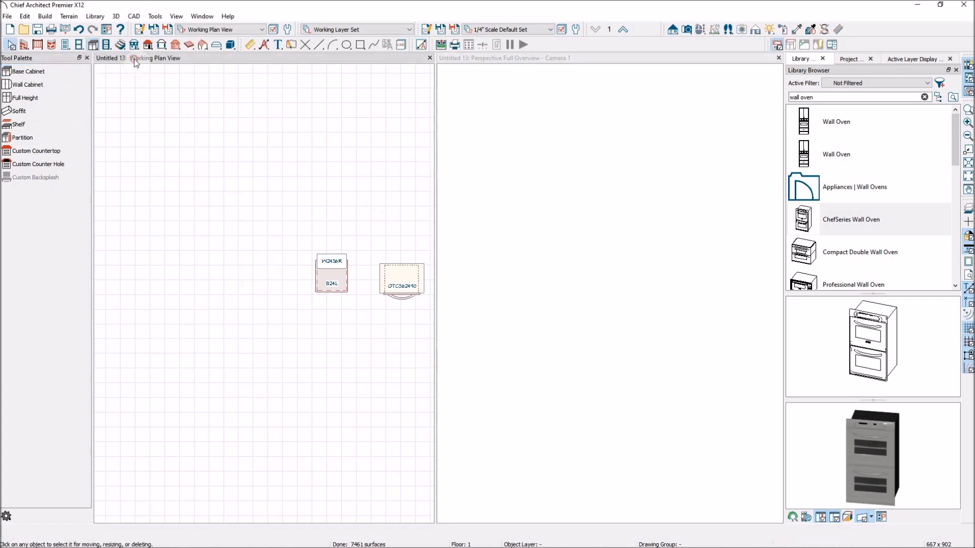
{"action": "left_click", "coordinate": [43, 76]}
{"action": "left_click", "coordinate": [259, 273]}
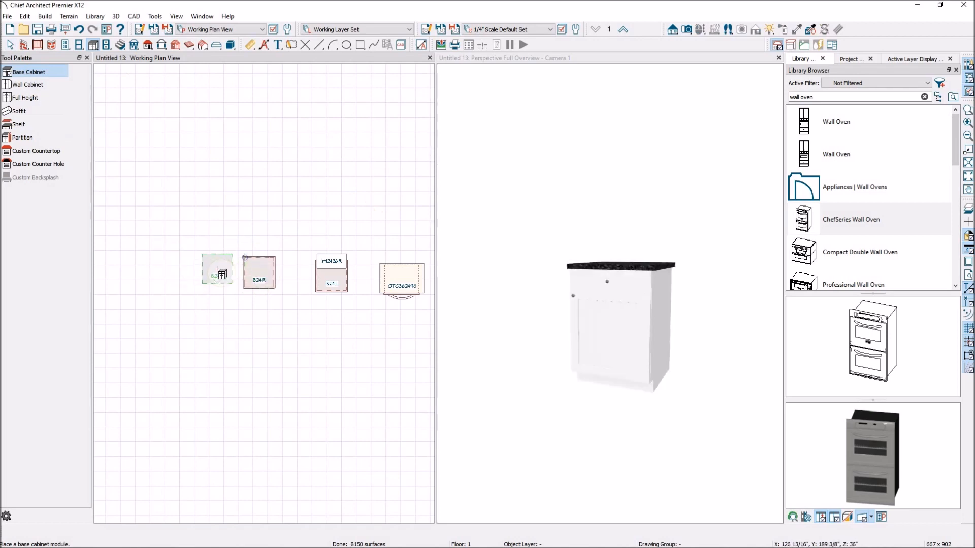
{"action": "left_click", "coordinate": [215, 273]}
{"action": "left_click", "coordinate": [170, 273]}
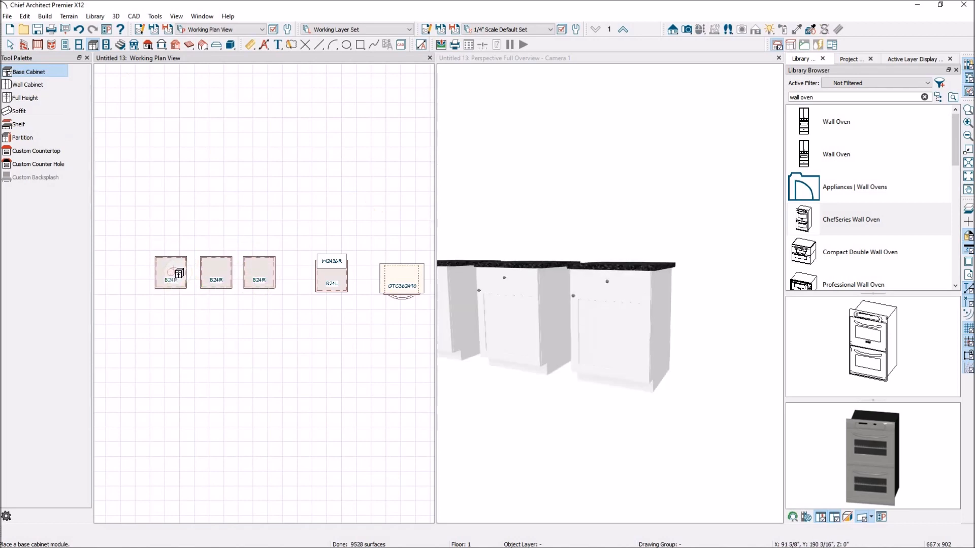
{"action": "key", "text": "Escape"}
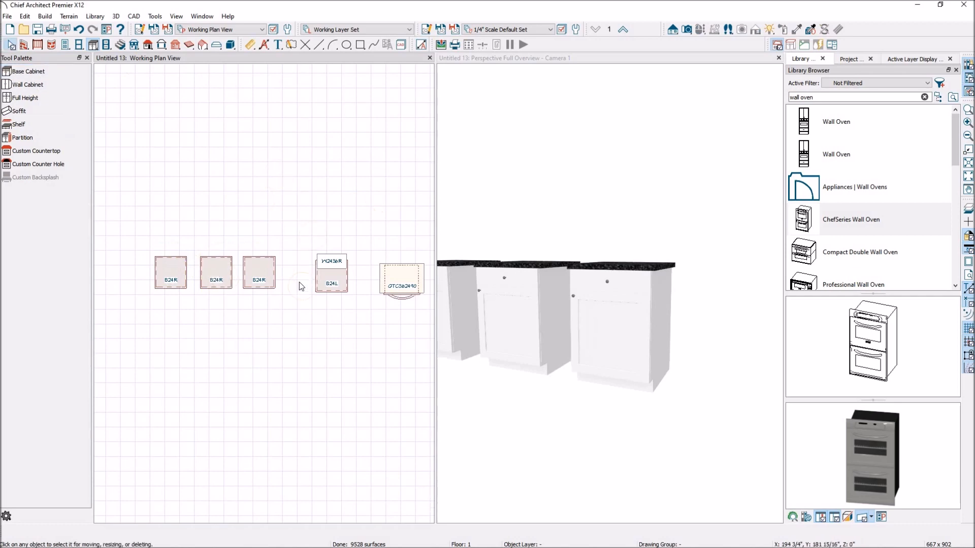
Step: Widen the leftmost new base cabinet to 39 inches by stretching its left edge
{"action": "left_click", "coordinate": [156, 283]}
{"action": "left_click_drag", "start_coordinate": [155, 272], "coordinate": [136, 273]}
{"action": "left_click", "coordinate": [170, 207]}
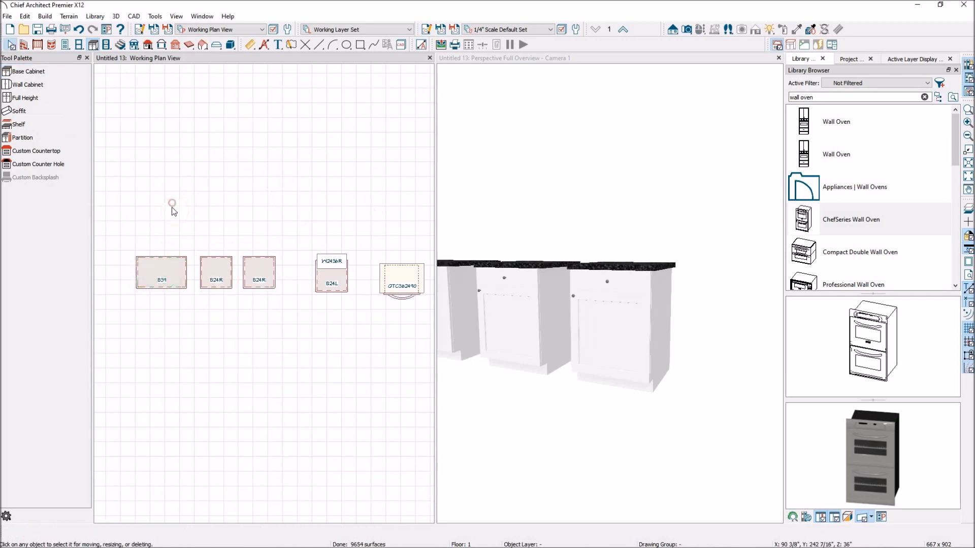
Step: Search the library for sink and place a Double Sink Narrow into the 39-inch base cabinet
{"action": "scroll", "coordinate": [701, 326], "scroll_direction": "down", "scroll_amount": 2}
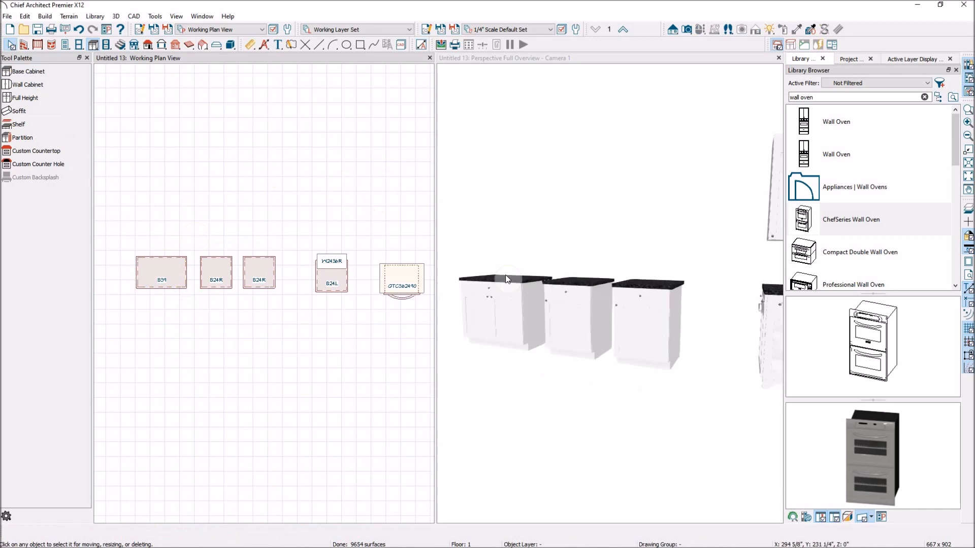
{"action": "scroll", "coordinate": [473, 277], "scroll_direction": "up", "scroll_amount": 2}
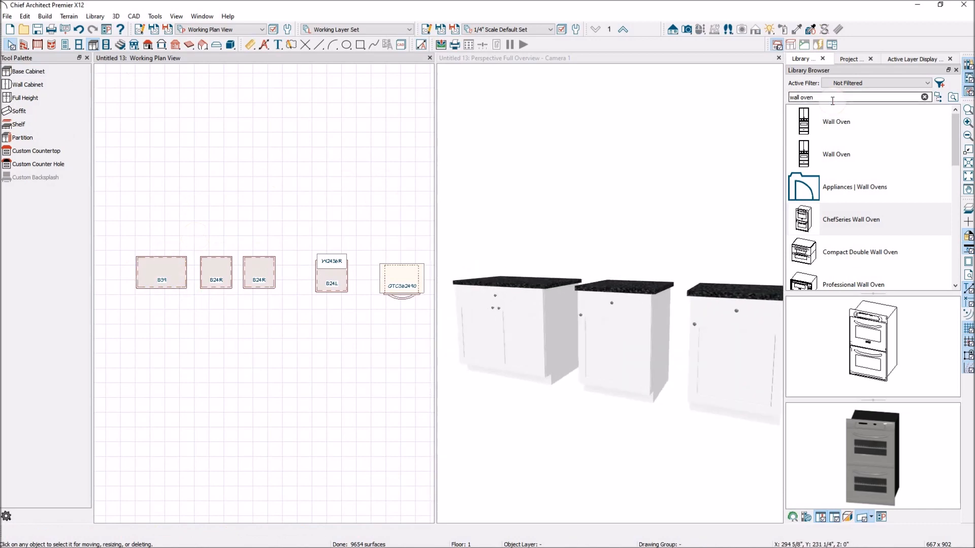
{"action": "left_click_drag", "start_coordinate": [834, 97], "coordinate": [781, 97]}
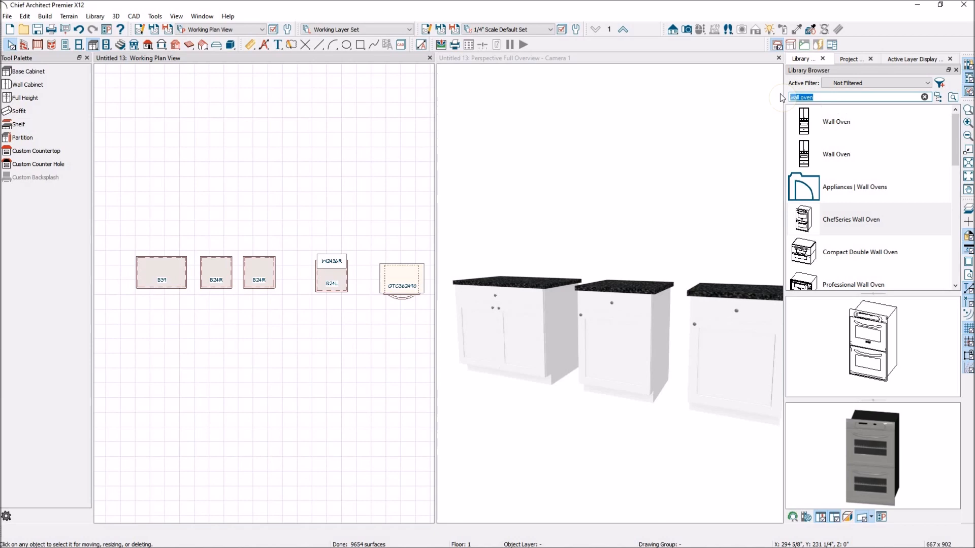
{"action": "type", "text": "sink"}
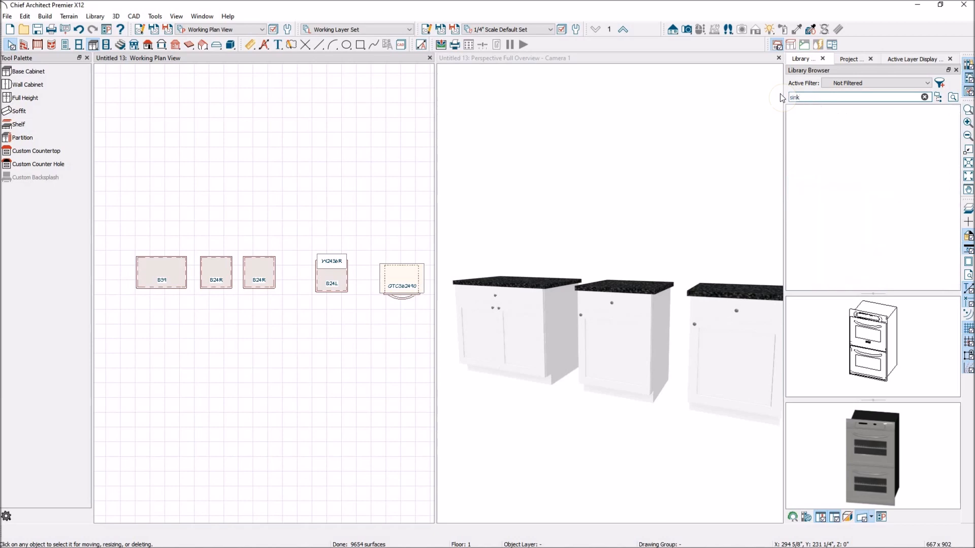
{"action": "scroll", "coordinate": [867, 154], "scroll_direction": "down", "scroll_amount": 2}
{"action": "scroll", "coordinate": [870, 162], "scroll_direction": "down", "scroll_amount": 5}
{"action": "scroll", "coordinate": [872, 165], "scroll_direction": "up", "scroll_amount": 4}
{"action": "scroll", "coordinate": [873, 166], "scroll_direction": "down", "scroll_amount": 4}
{"action": "scroll", "coordinate": [876, 167], "scroll_direction": "down", "scroll_amount": 2}
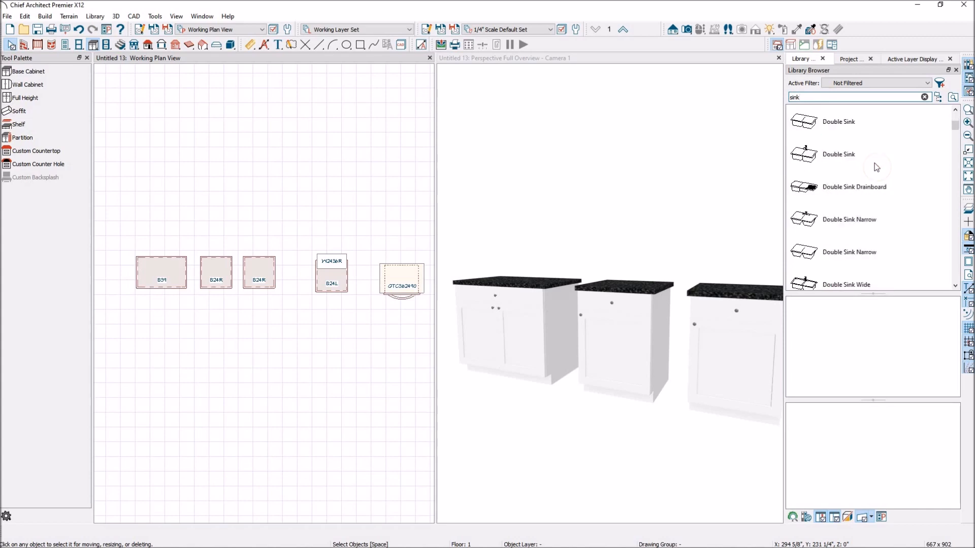
{"action": "left_click", "coordinate": [819, 256]}
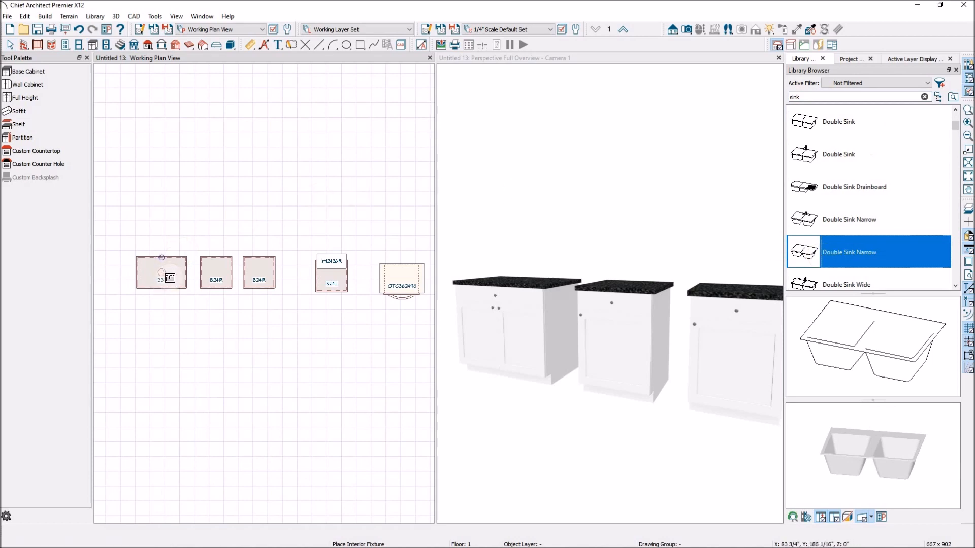
{"action": "left_click", "coordinate": [163, 273]}
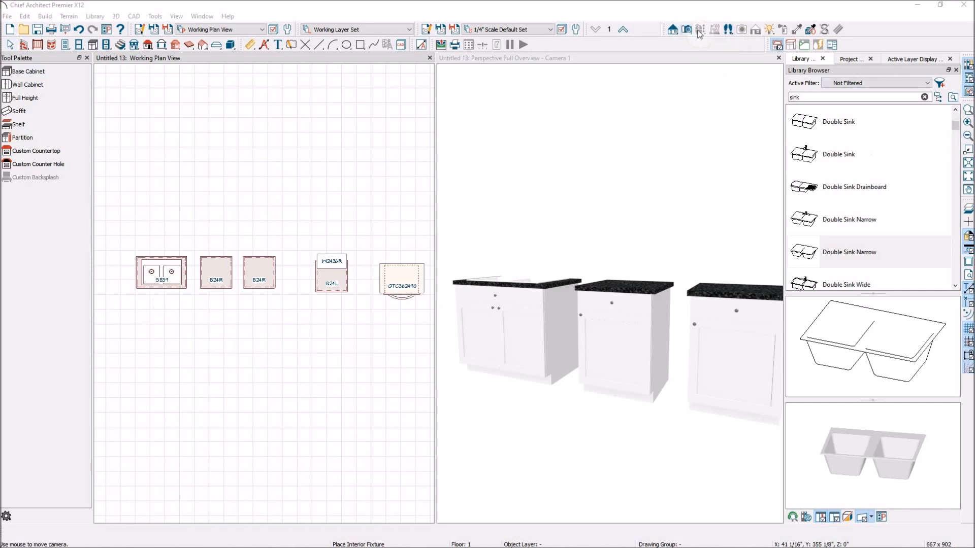
Step: Examine the sink cabinet and neighbouring cabinets in the 3D view from closer angles
{"action": "left_click", "coordinate": [674, 96]}
{"action": "left_click_drag", "start_coordinate": [609, 195], "coordinate": [603, 251]}
{"action": "scroll", "coordinate": [512, 224], "scroll_direction": "up", "scroll_amount": 3}
{"action": "scroll", "coordinate": [512, 224], "scroll_direction": "up", "scroll_amount": 2}
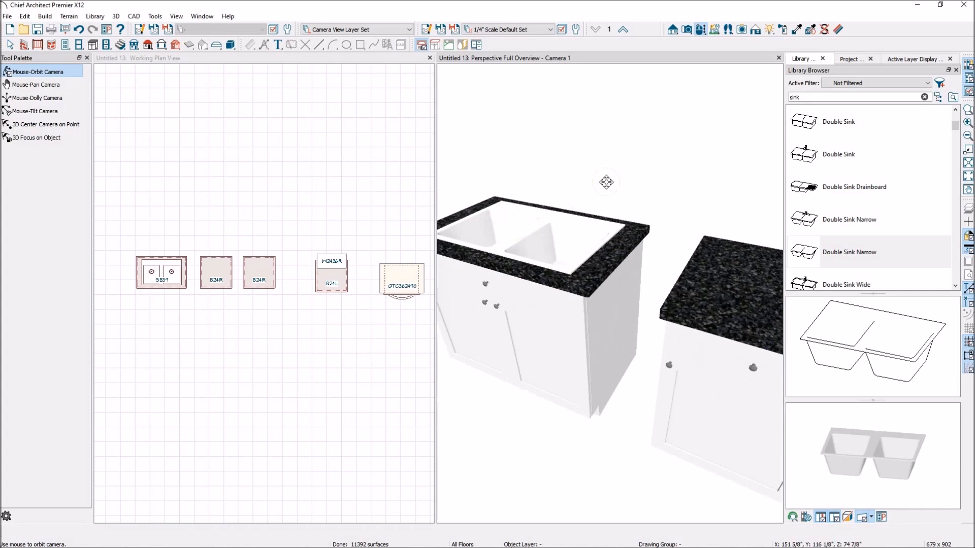
{"action": "scroll", "coordinate": [611, 184], "scroll_direction": "down", "scroll_amount": 3}
{"action": "scroll", "coordinate": [166, 286], "scroll_direction": "up", "scroll_amount": 4}
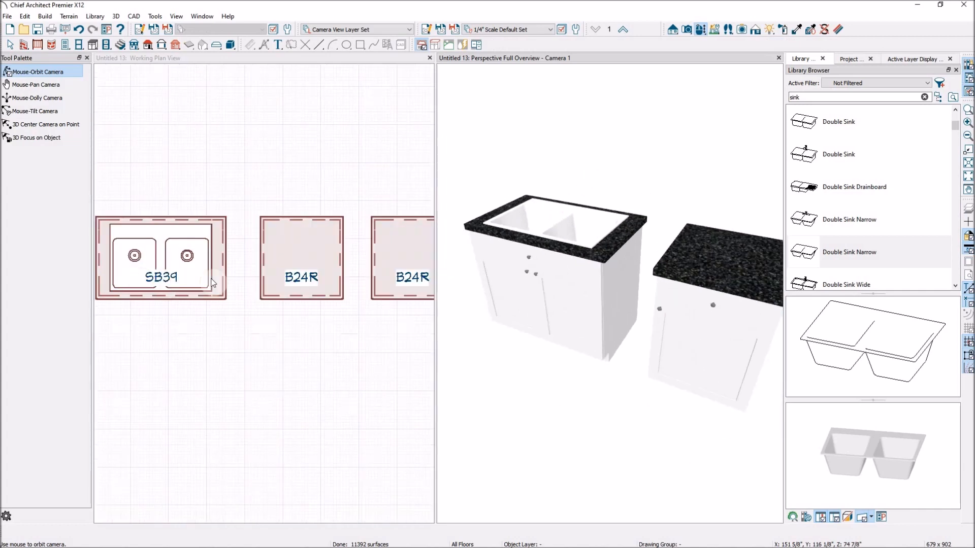
{"action": "scroll", "coordinate": [148, 280], "scroll_direction": "down", "scroll_amount": 3}
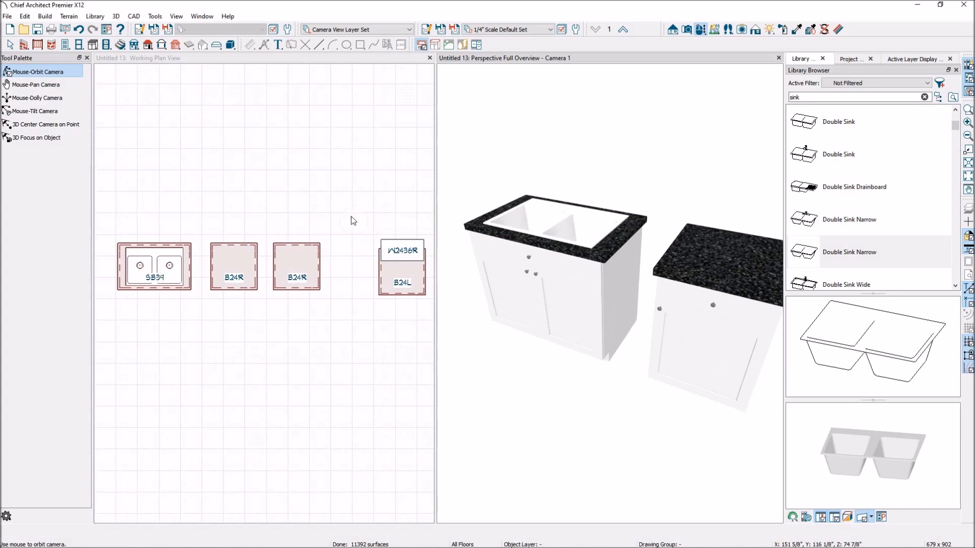
{"action": "scroll", "coordinate": [329, 234], "scroll_direction": "down", "scroll_amount": 1}
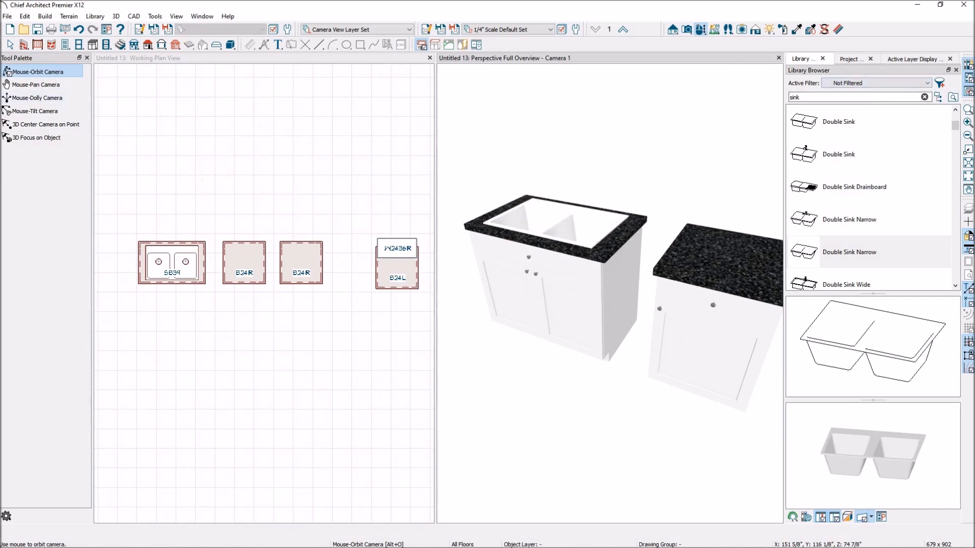
Step: Search the library for dishwasher and place Dishwasher 3 in place of the middle base cabinet
{"action": "left_click_drag", "start_coordinate": [828, 99], "coordinate": [756, 87]}
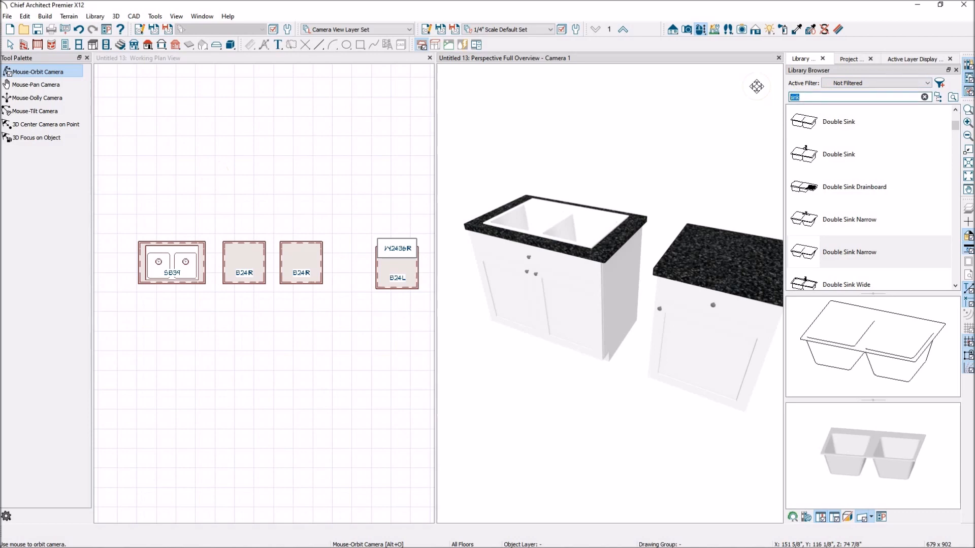
{"action": "type", "text": "dishwasher"}
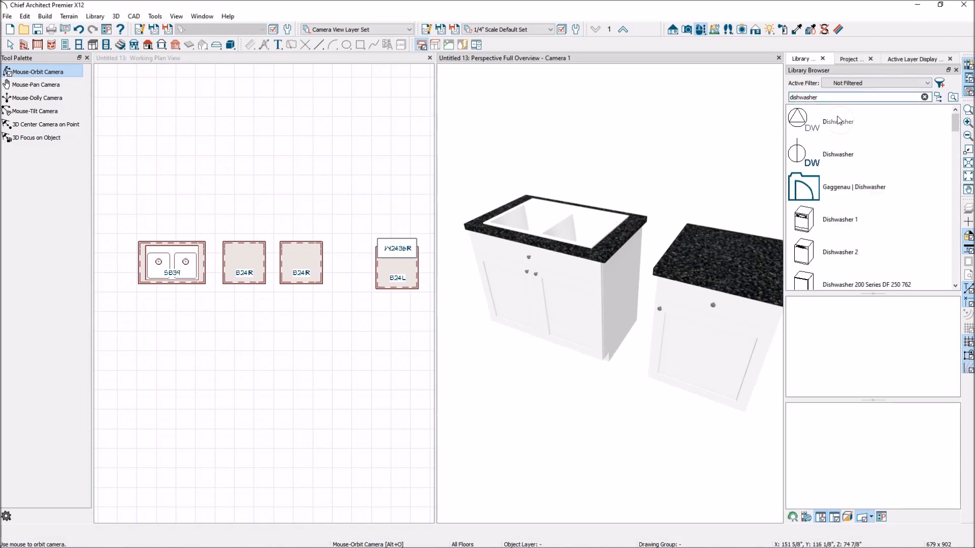
{"action": "scroll", "coordinate": [894, 173], "scroll_direction": "down", "scroll_amount": 5}
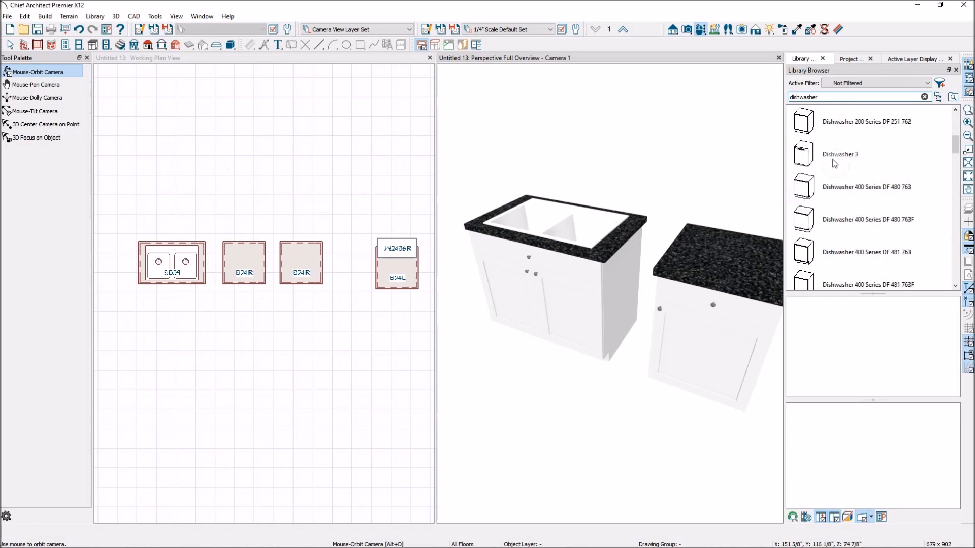
{"action": "left_click", "coordinate": [810, 160]}
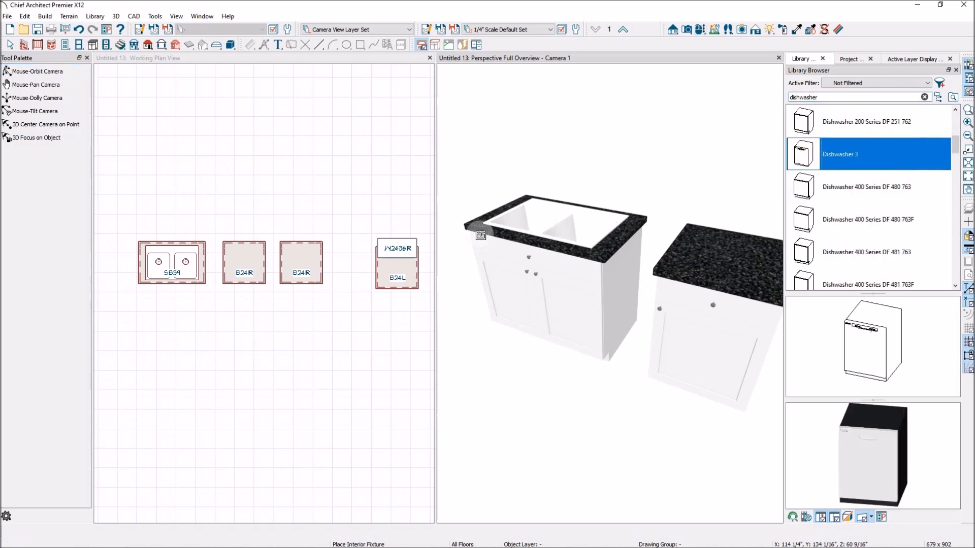
{"action": "left_click", "coordinate": [298, 63]}
{"action": "left_click", "coordinate": [827, 154]}
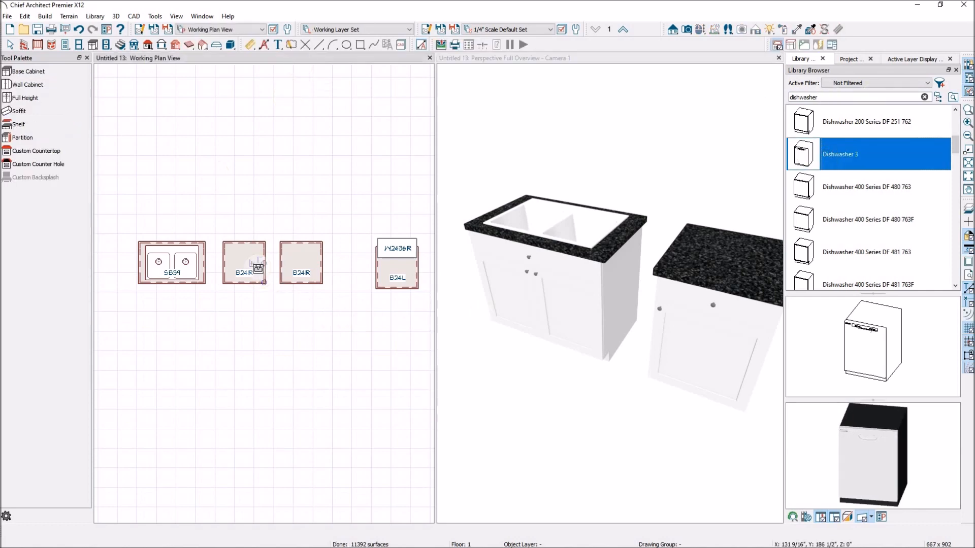
{"action": "left_click", "coordinate": [258, 267]}
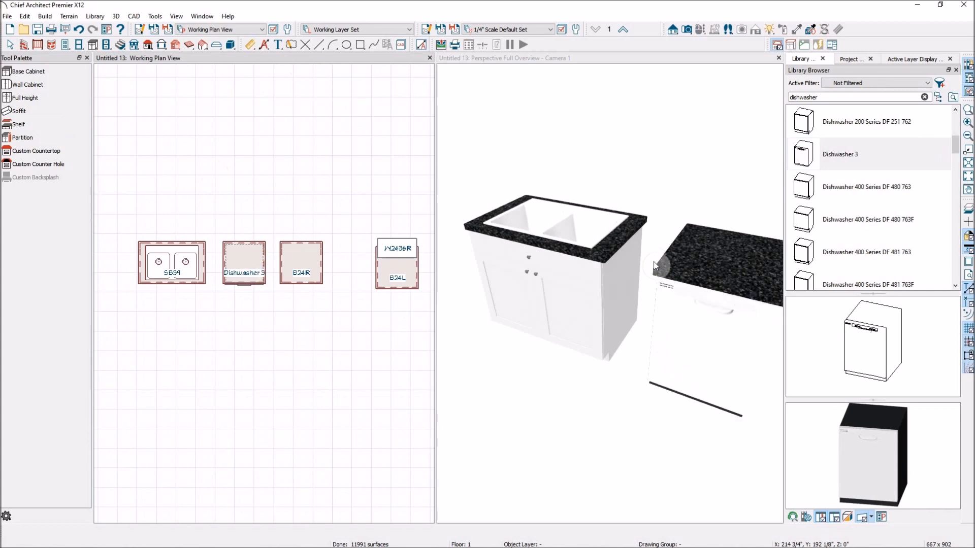
{"action": "scroll", "coordinate": [517, 258], "scroll_direction": "down", "scroll_amount": 2}
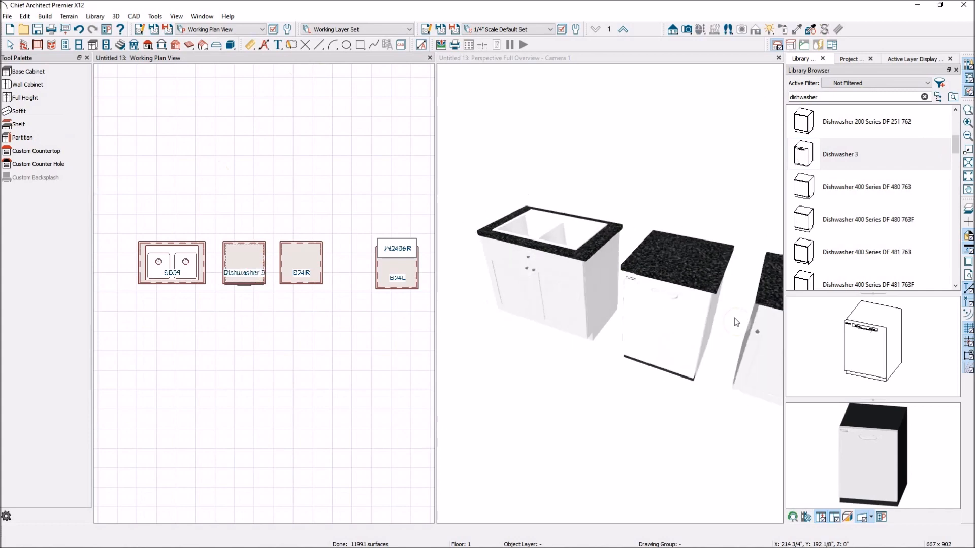
{"action": "scroll", "coordinate": [734, 318], "scroll_direction": "up", "scroll_amount": 2}
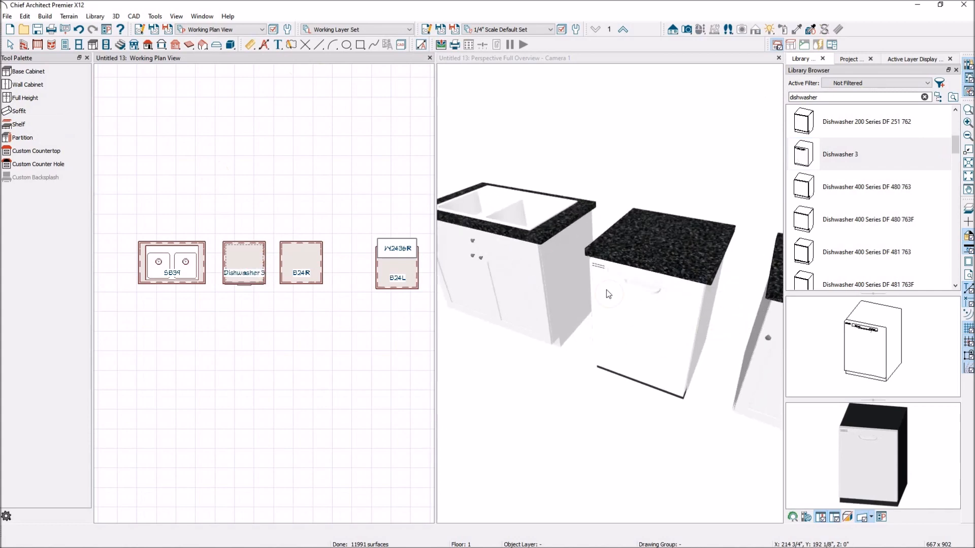
{"action": "scroll", "coordinate": [238, 297], "scroll_direction": "up", "scroll_amount": 2}
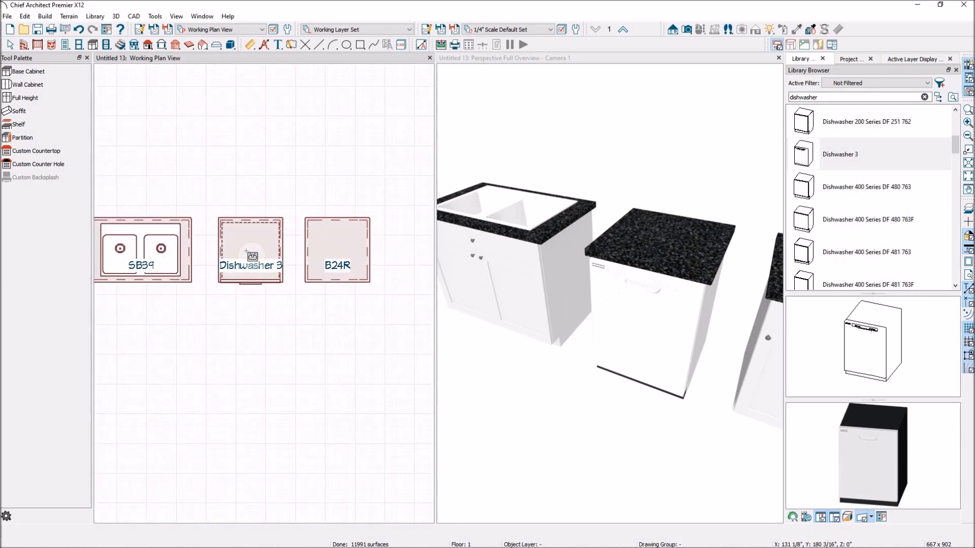
{"action": "scroll", "coordinate": [198, 275], "scroll_direction": "down", "scroll_amount": 2}
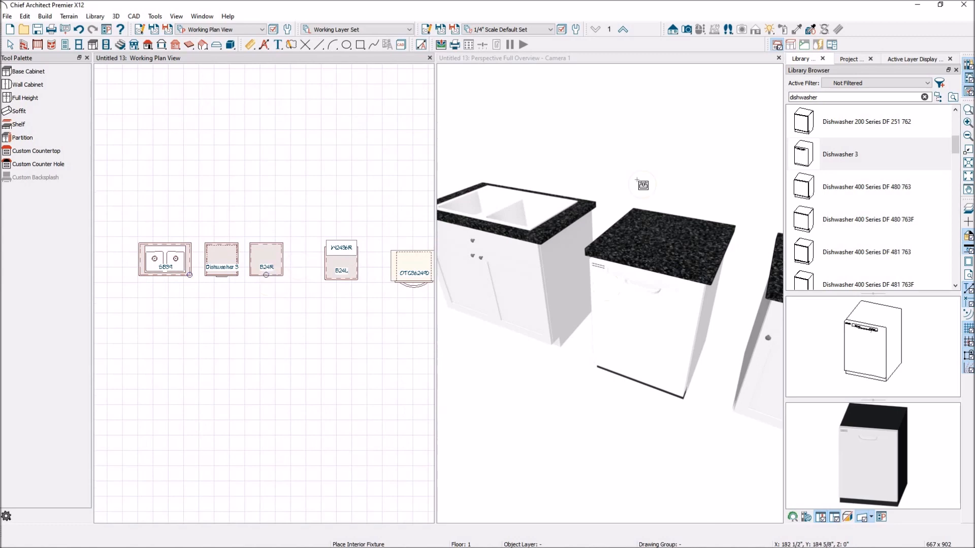
{"action": "key", "text": "Escape"}
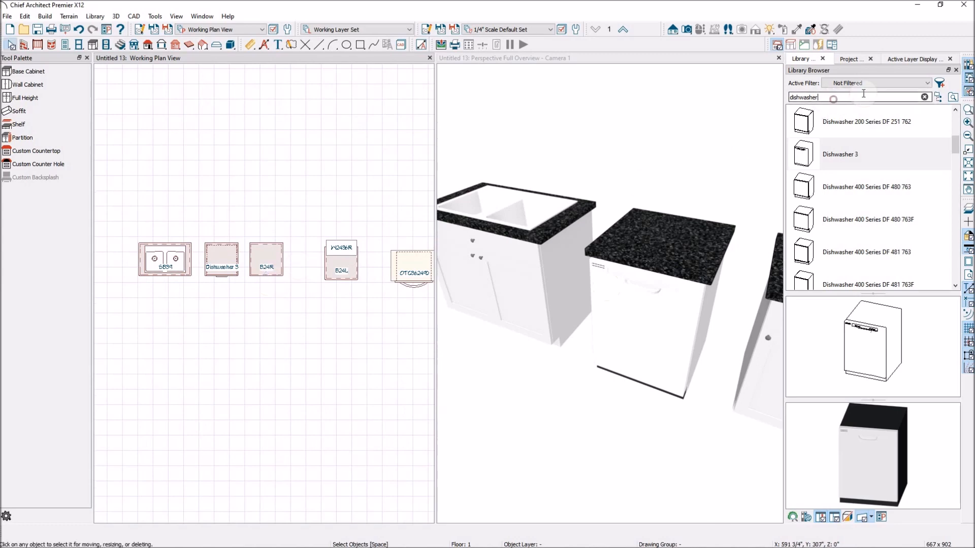
Step: Search the library for microwave drawer and place a Microwave Drawer into the rightmost base cabinet of the run
{"action": "double_click", "coordinate": [864, 97]}
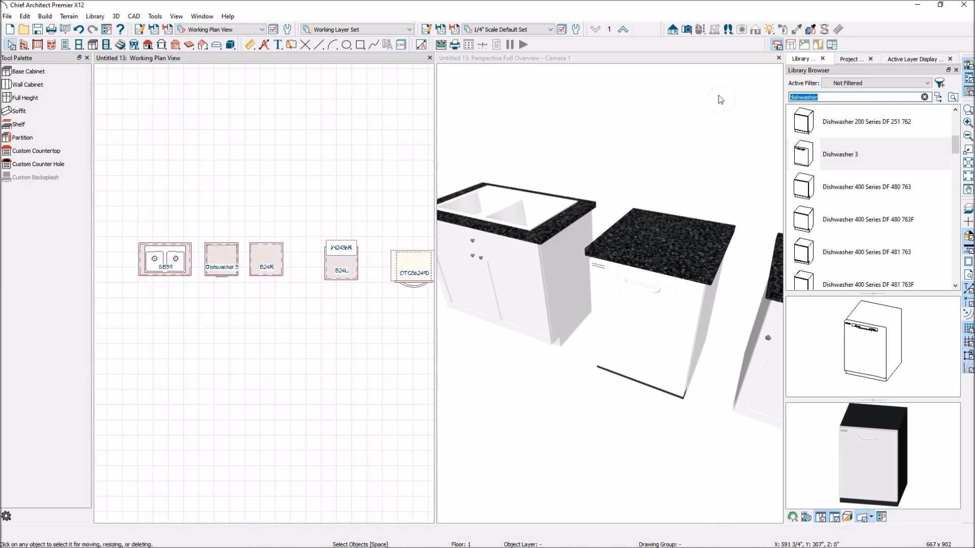
{"action": "type", "text": "microwave draw"}
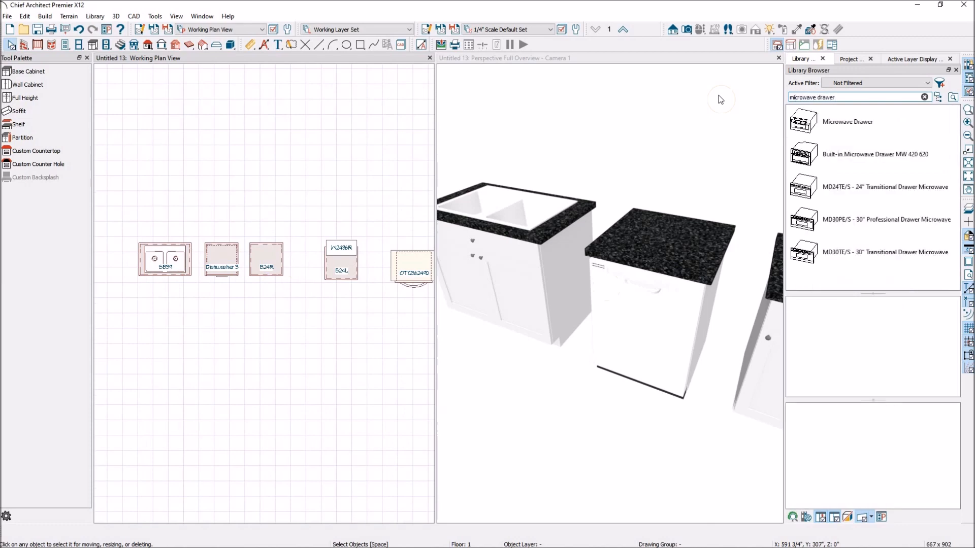
{"action": "left_click", "coordinate": [821, 117]}
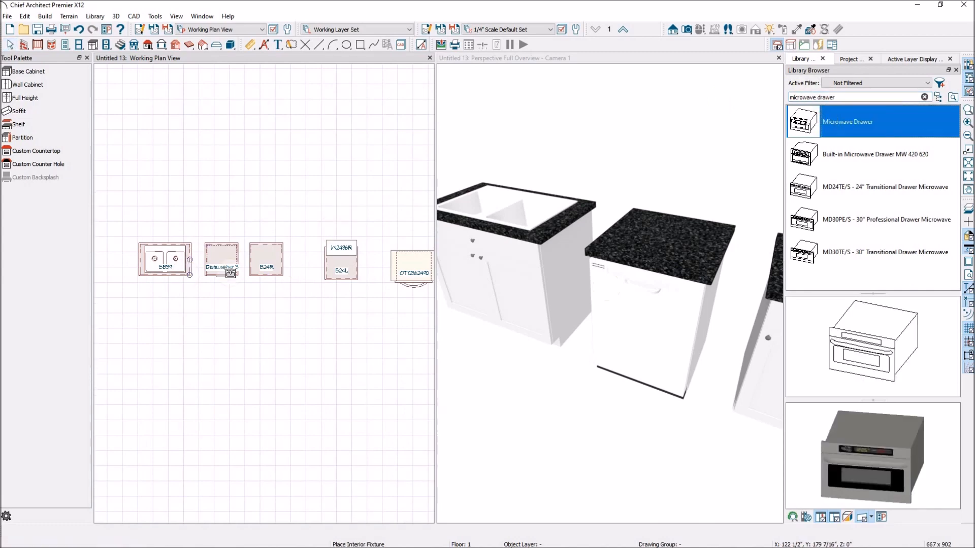
{"action": "left_click", "coordinate": [265, 263]}
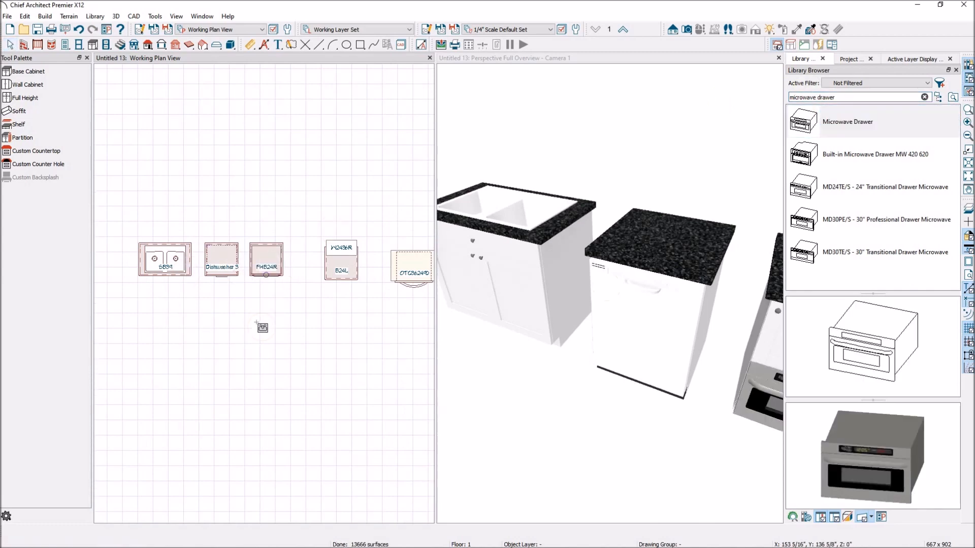
Step: Open the microwave cabinet's specification and move the Appliance face item up to sit directly below the top separation
{"action": "scroll", "coordinate": [508, 270], "scroll_direction": "down", "scroll_amount": 3}
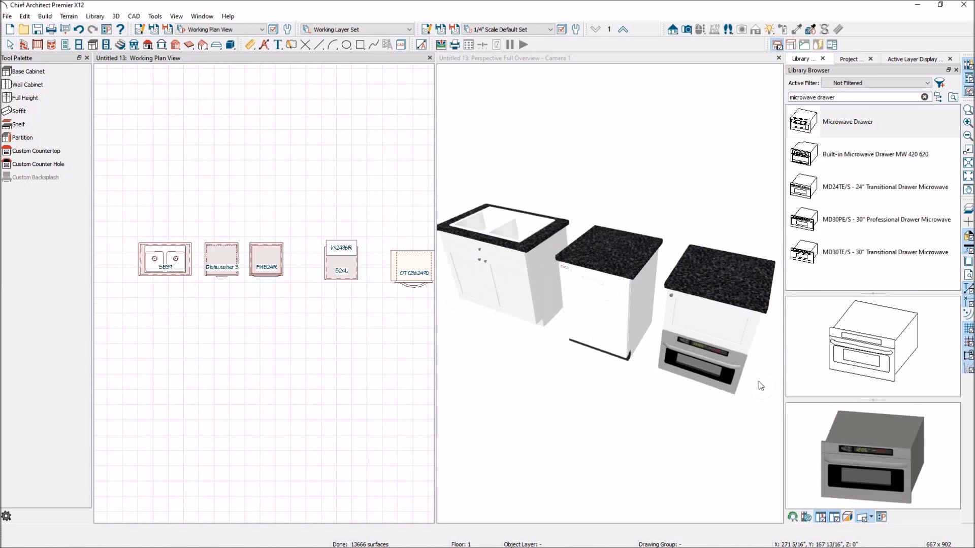
{"action": "scroll", "coordinate": [758, 382], "scroll_direction": "up", "scroll_amount": 3}
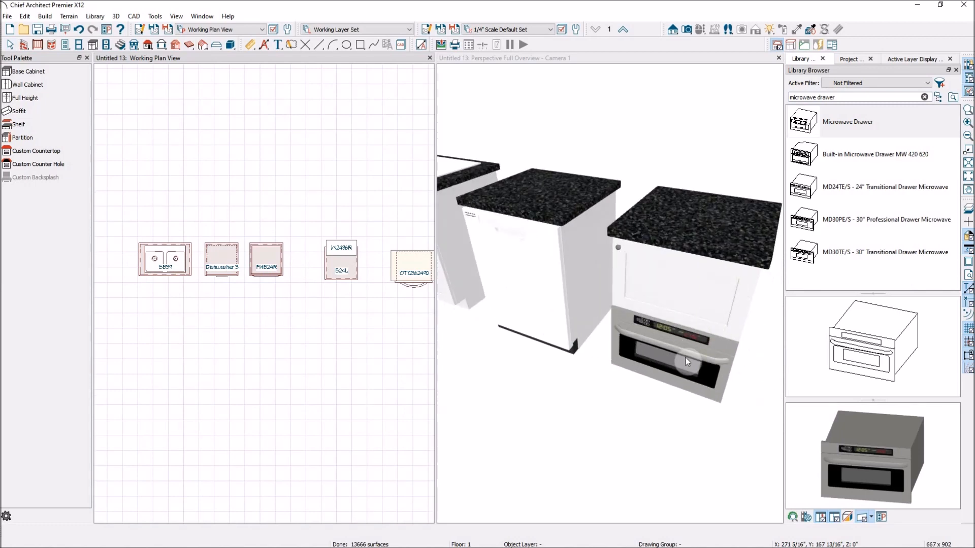
{"action": "left_click", "coordinate": [679, 329]}
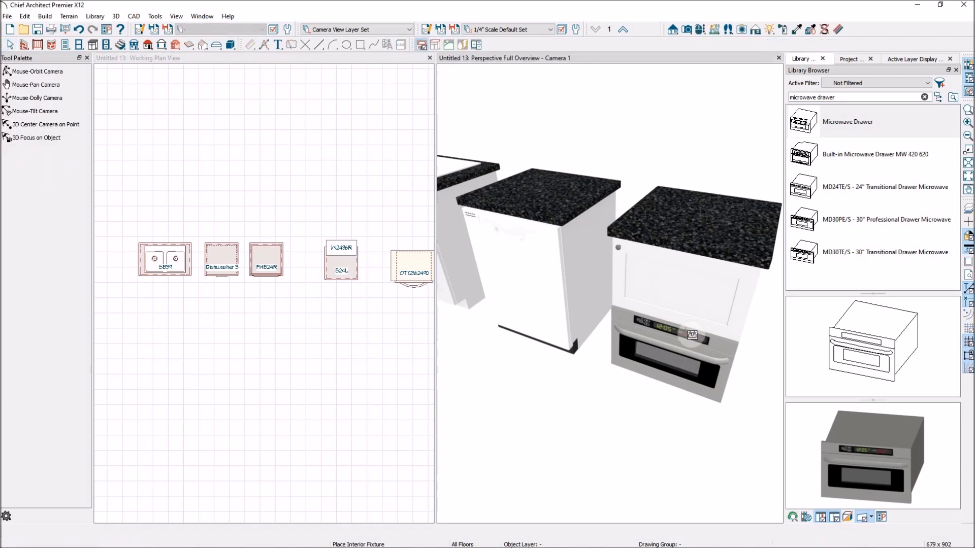
{"action": "left_click", "coordinate": [677, 319]}
{"action": "double_click", "coordinate": [678, 318]}
{"action": "left_click", "coordinate": [692, 213]}
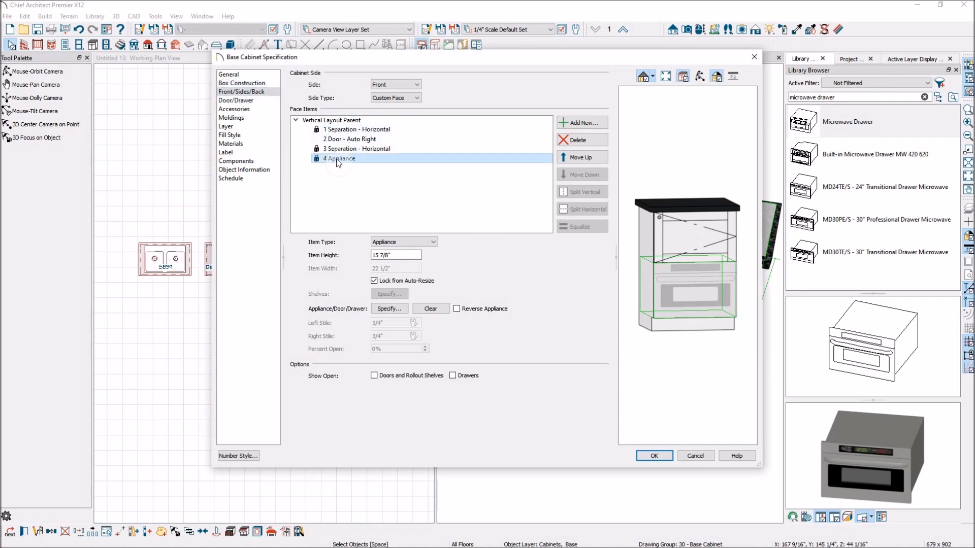
{"action": "left_click", "coordinate": [579, 158]}
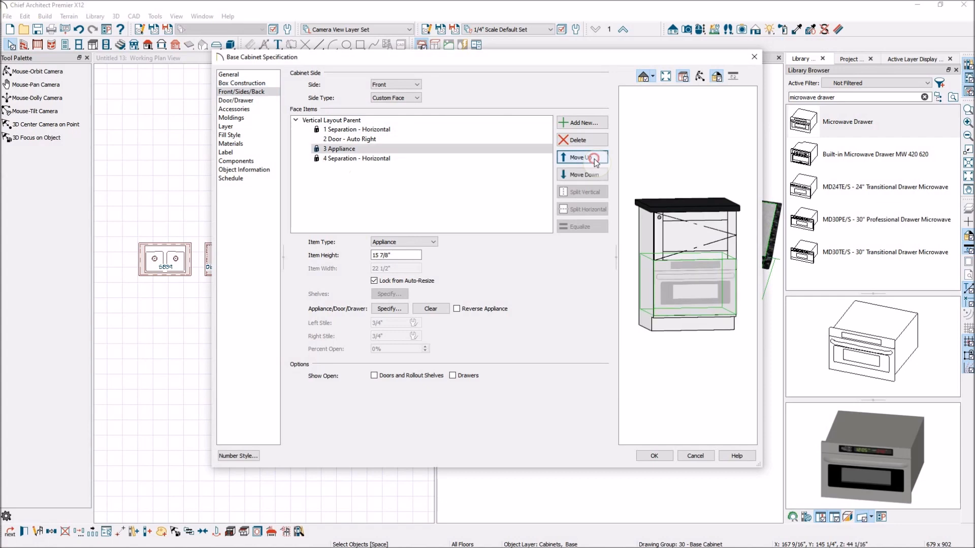
{"action": "left_click", "coordinate": [594, 159]}
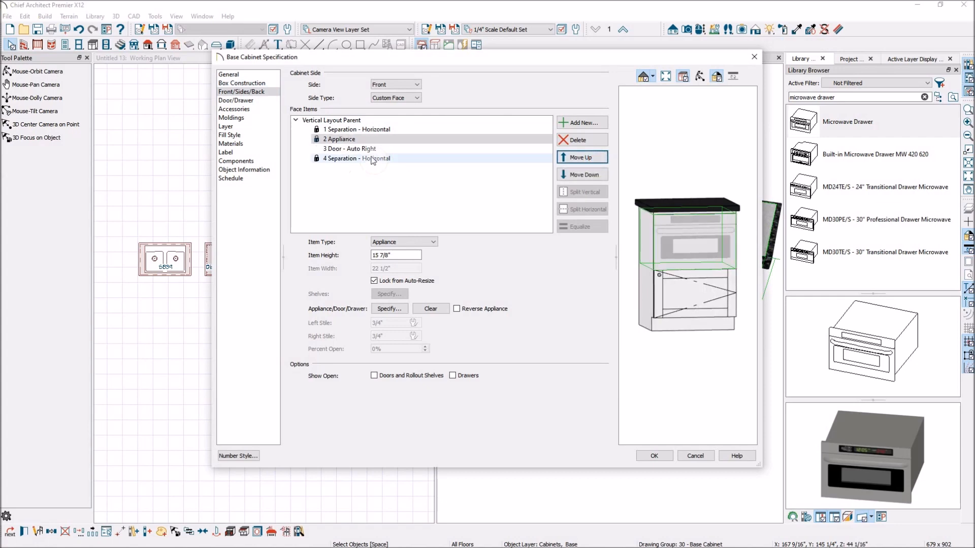
Step: Move the bottom horizontal separation up between the appliance and the door, then apply the cabinet changes
{"action": "left_click", "coordinate": [376, 158]}
{"action": "left_click", "coordinate": [596, 160]}
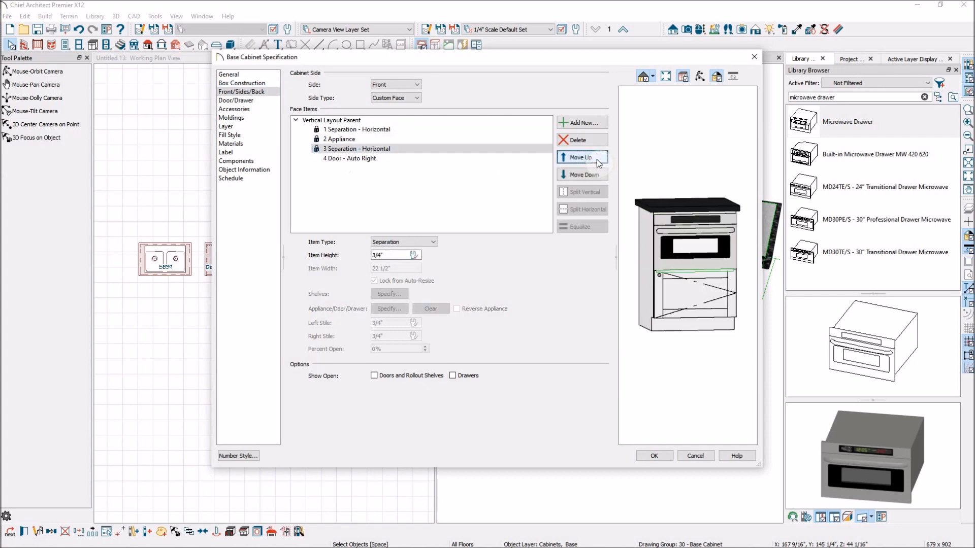
{"action": "left_click", "coordinate": [597, 159]}
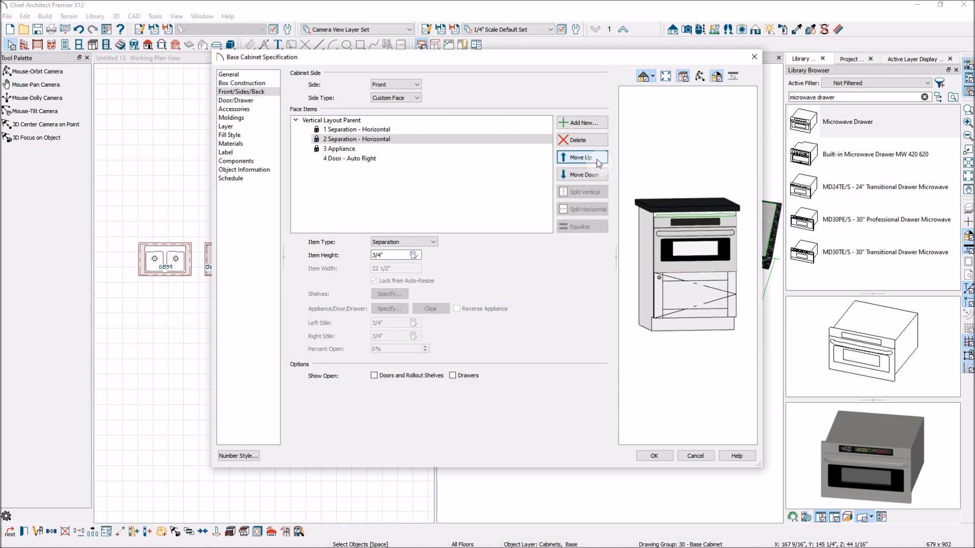
{"action": "left_click", "coordinate": [584, 174]}
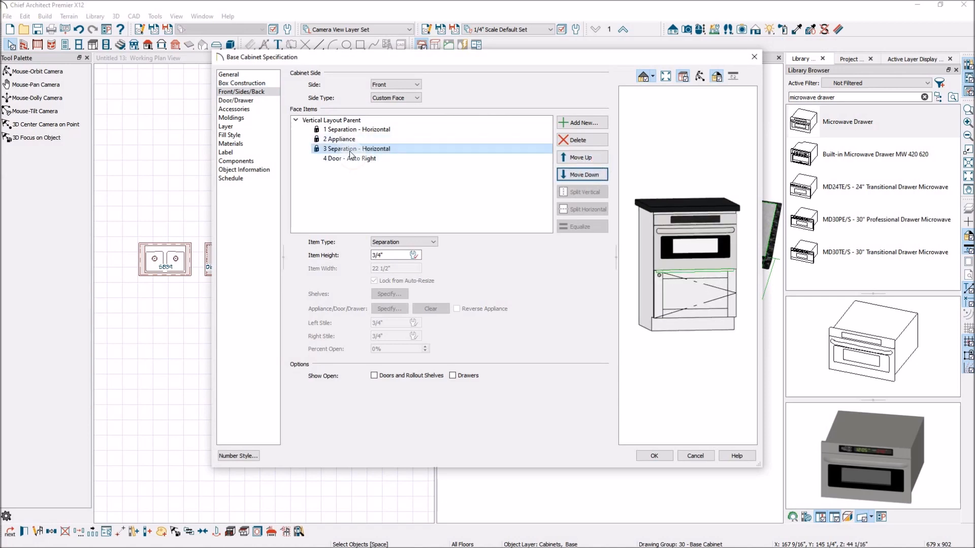
{"action": "left_click", "coordinate": [645, 373]}
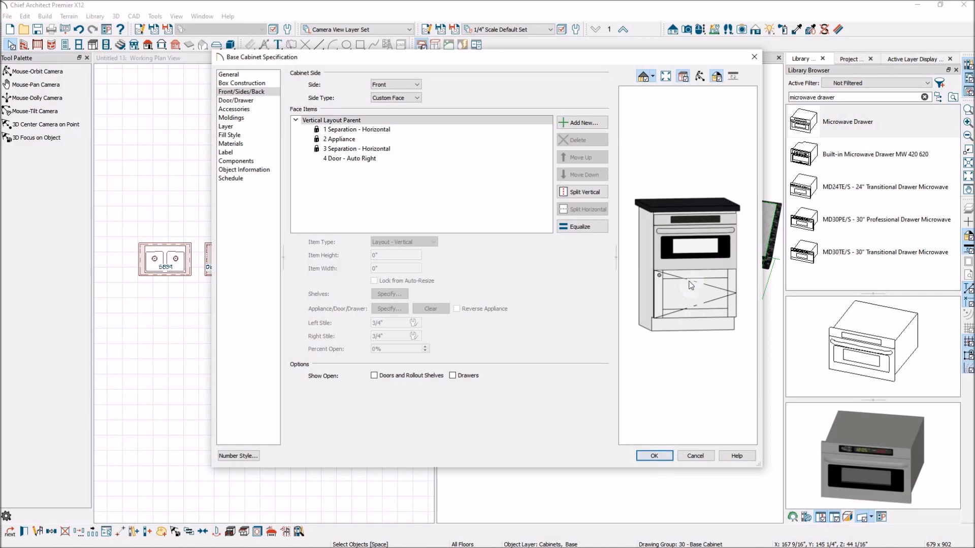
{"action": "left_click", "coordinate": [654, 456]}
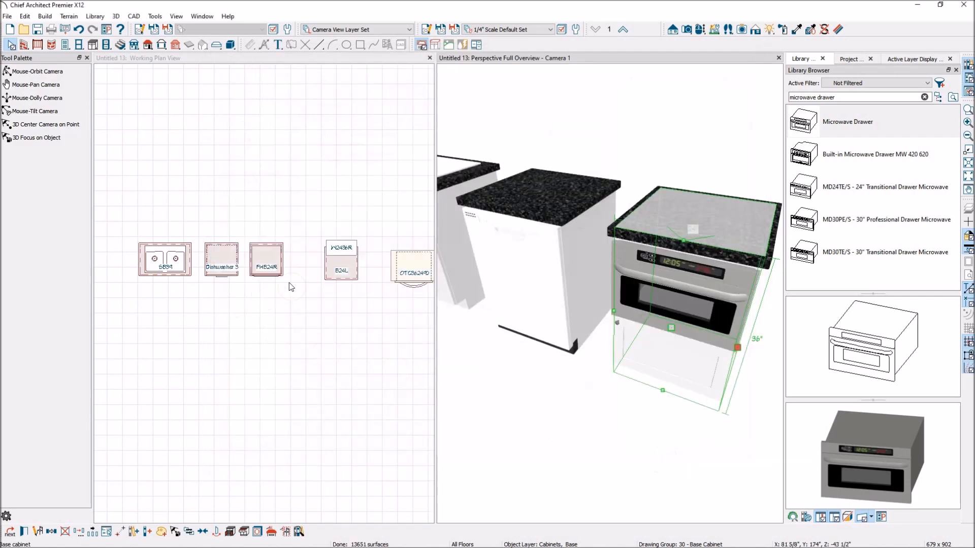
Step: Search the library for wall oven
{"action": "scroll", "coordinate": [654, 251], "scroll_direction": "down", "scroll_amount": 3}
{"action": "scroll", "coordinate": [500, 258], "scroll_direction": "up", "scroll_amount": 1}
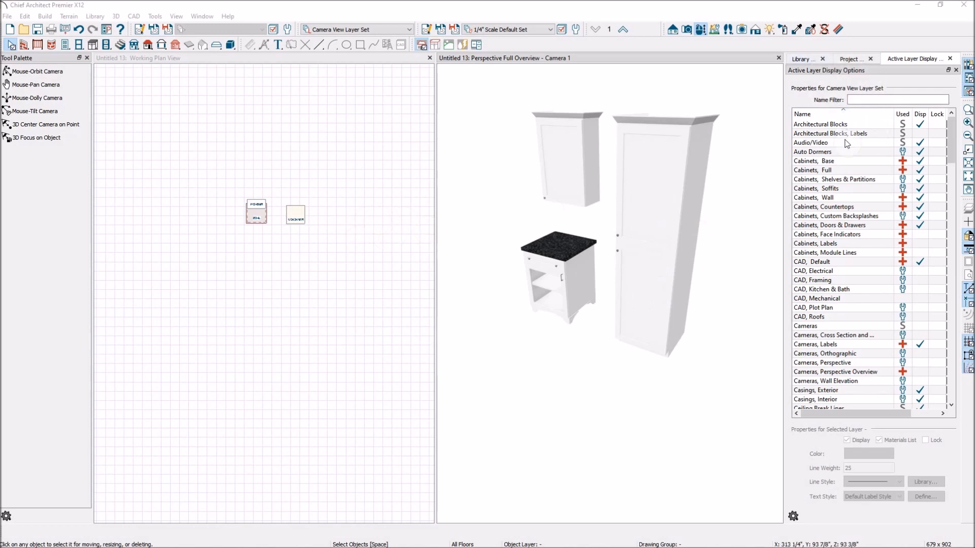
{"action": "left_click", "coordinate": [802, 59]}
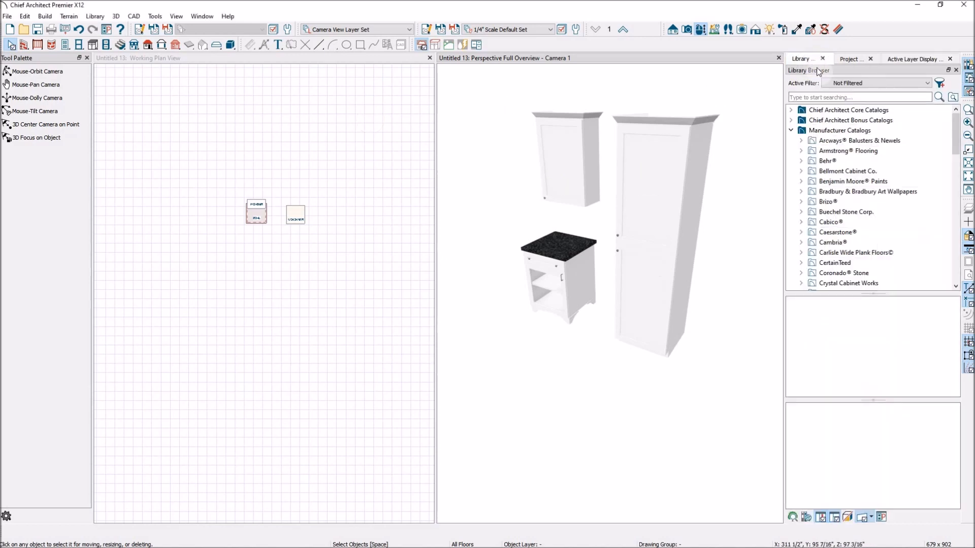
{"action": "left_click", "coordinate": [791, 131]}
{"action": "left_click", "coordinate": [816, 97]}
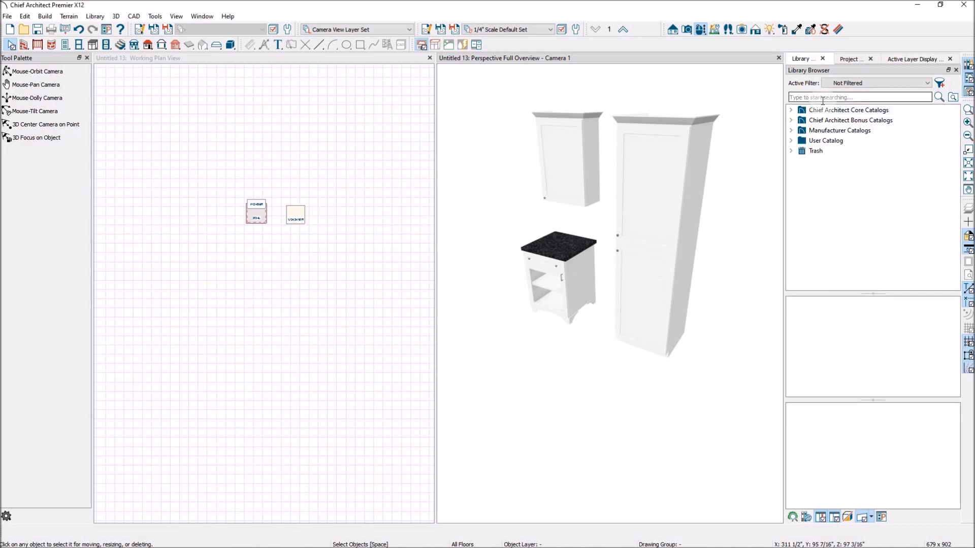
{"action": "type", "text": "wall oven"}
{"action": "key", "text": "Return"}
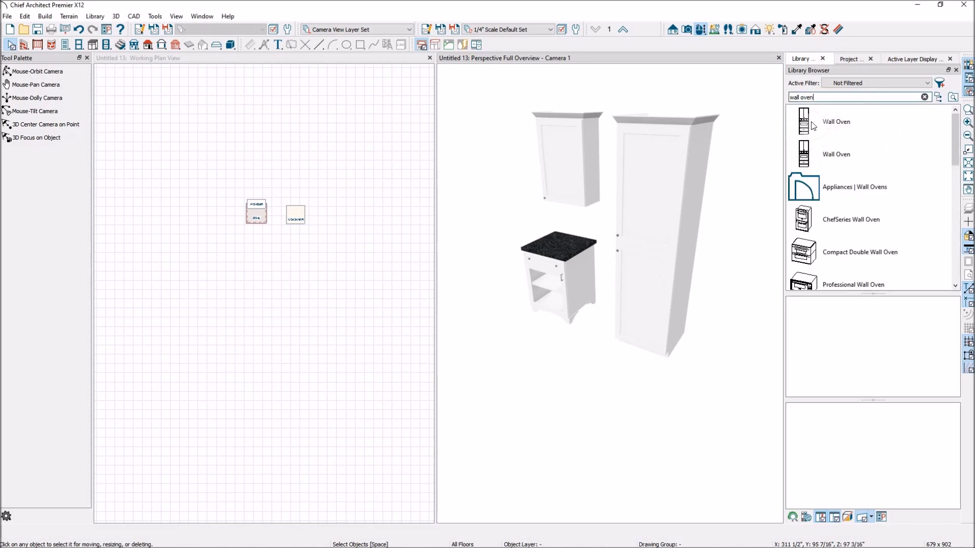
{"action": "scroll", "coordinate": [897, 147], "scroll_direction": "down", "scroll_amount": 3}
{"action": "scroll", "coordinate": [897, 148], "scroll_direction": "up", "scroll_amount": 3}
Step: Try to place the ChefSeries Wall Oven into the 24-inch full height cabinet
{"action": "left_click", "coordinate": [249, 64]}
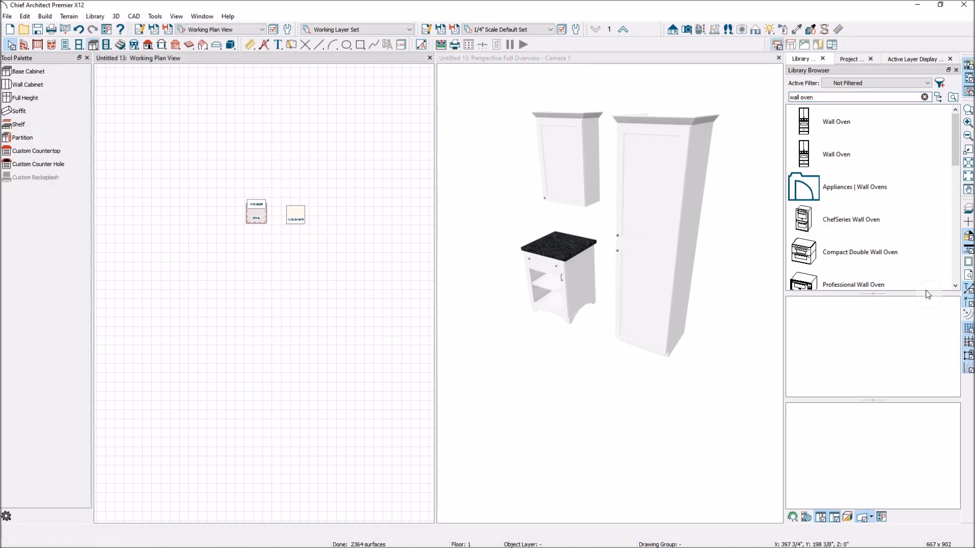
{"action": "left_click", "coordinate": [819, 221]}
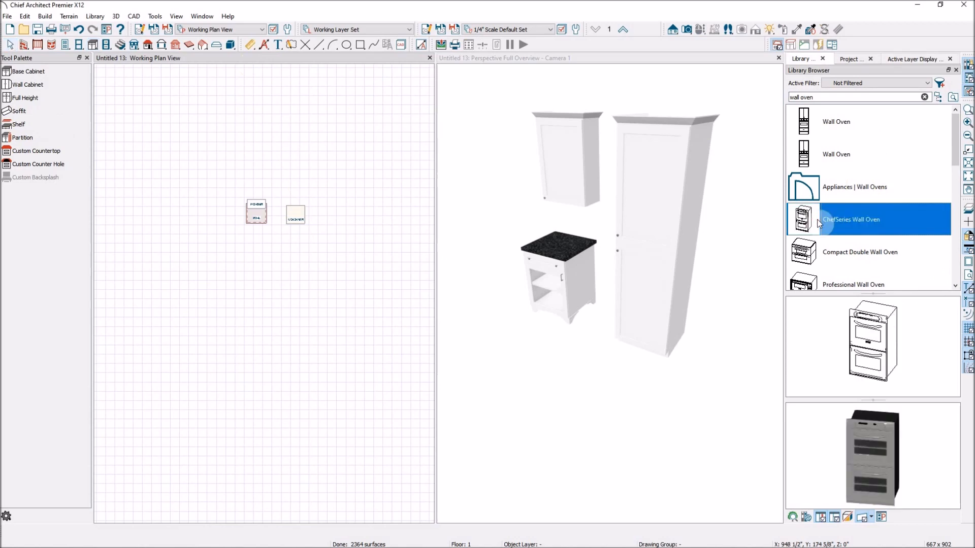
{"action": "scroll", "coordinate": [296, 224], "scroll_direction": "up", "scroll_amount": 4}
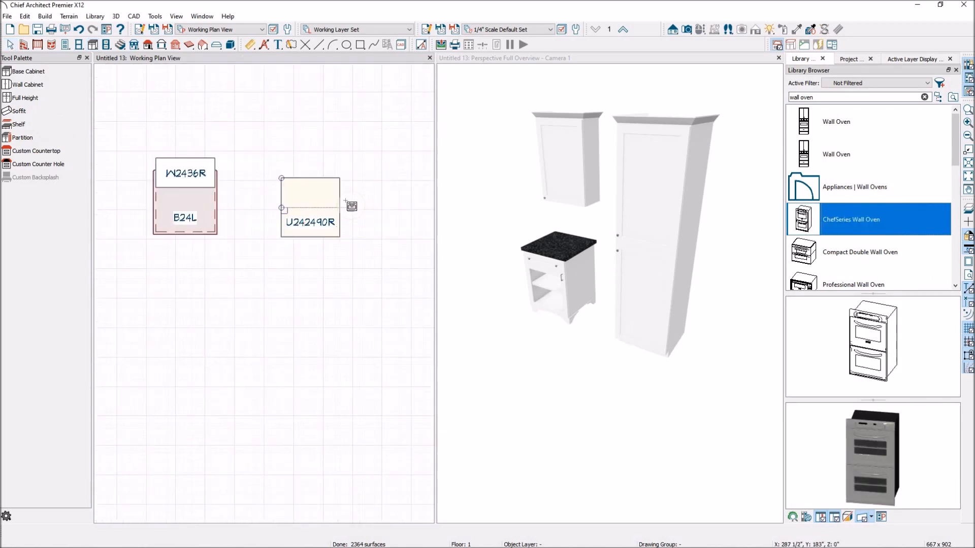
{"action": "left_click", "coordinate": [311, 206]}
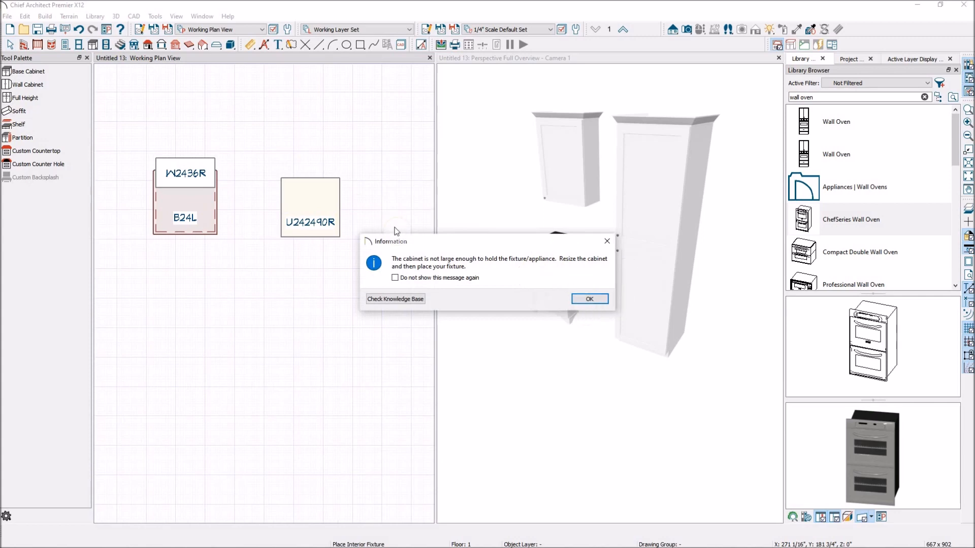
{"action": "left_click", "coordinate": [588, 299]}
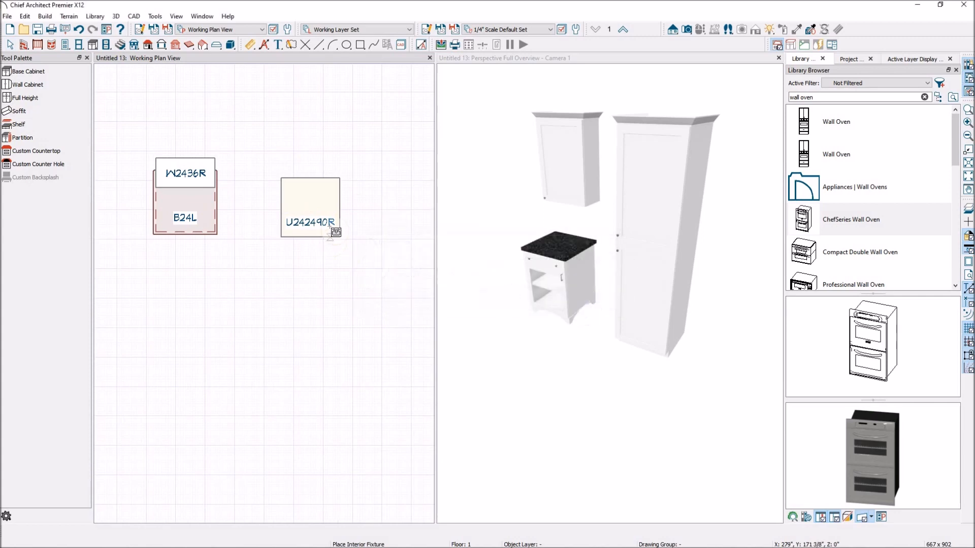
Step: Widen the full height cabinet to 3 feet by stretching its right edge
{"action": "left_click", "coordinate": [325, 205]}
{"action": "left_click_drag", "start_coordinate": [340, 206], "coordinate": [369, 209]}
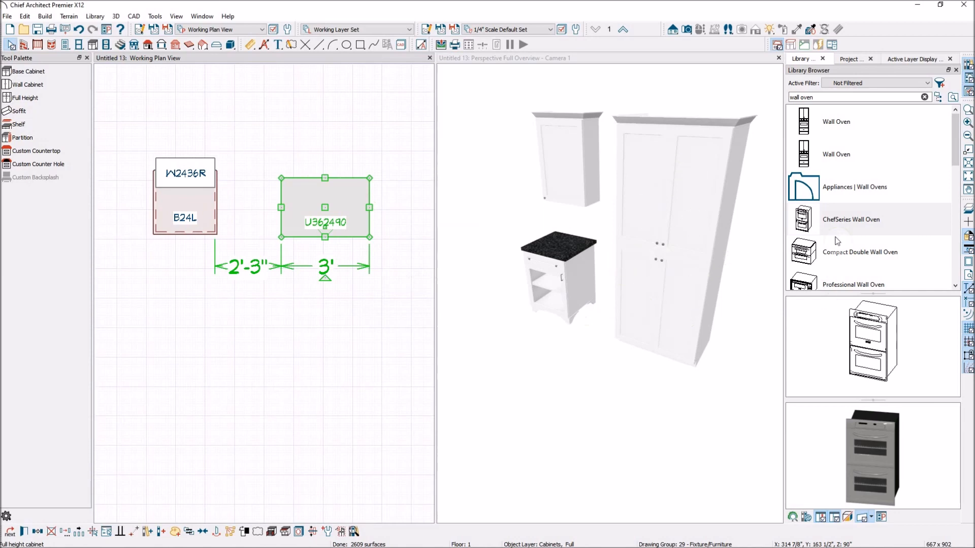
Step: Place the ChefSeries Wall Oven into the widened full height cabinet
{"action": "left_click", "coordinate": [831, 218]}
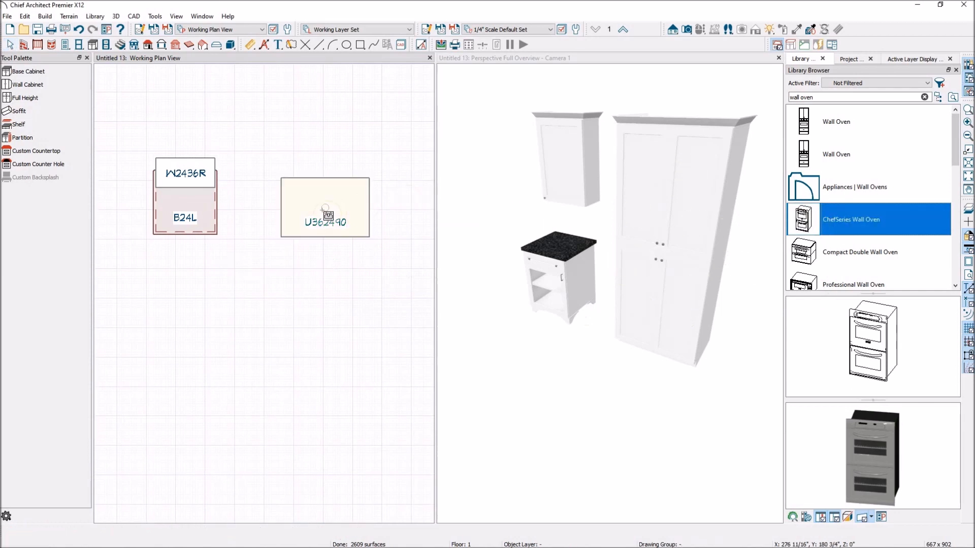
{"action": "left_click", "coordinate": [323, 210]}
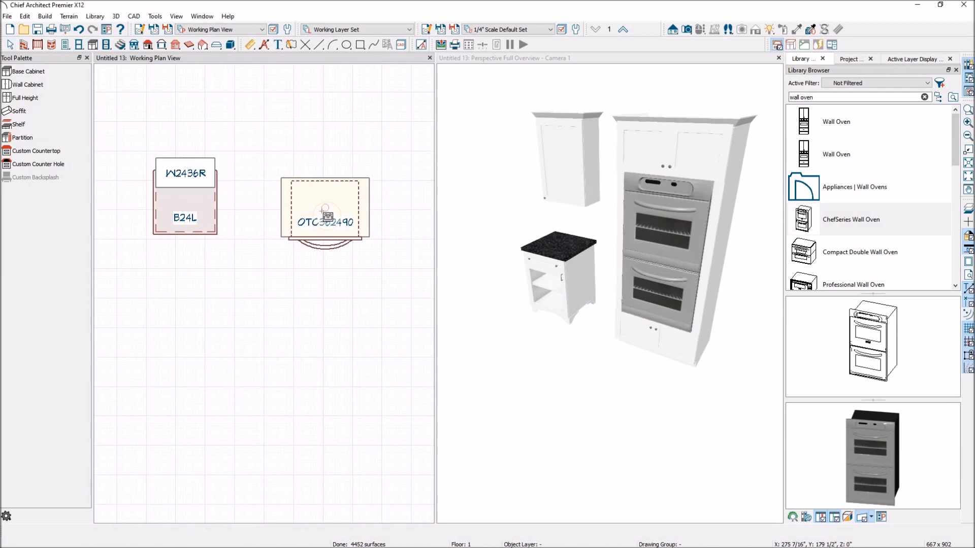
{"action": "scroll", "coordinate": [711, 213], "scroll_direction": "up", "scroll_amount": 5}
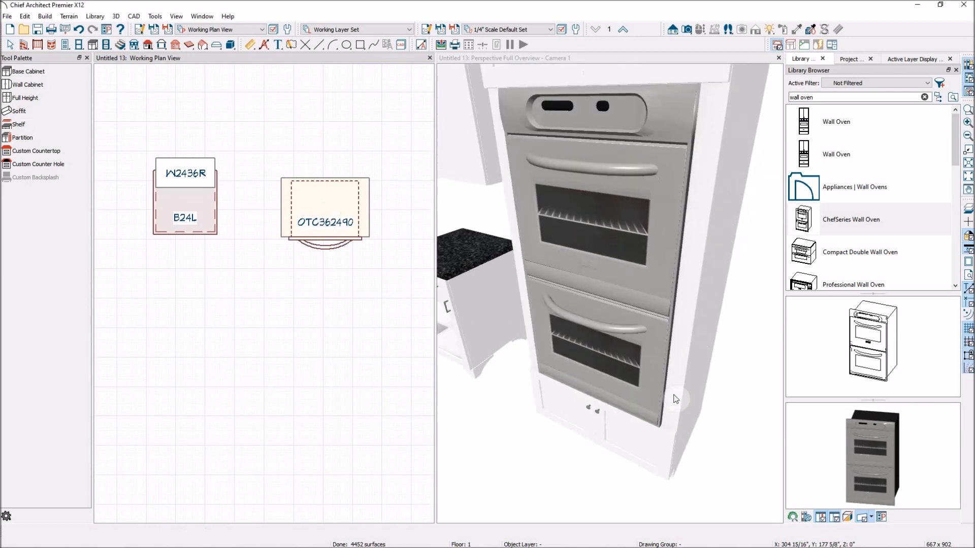
{"action": "scroll", "coordinate": [682, 196], "scroll_direction": "down", "scroll_amount": 5}
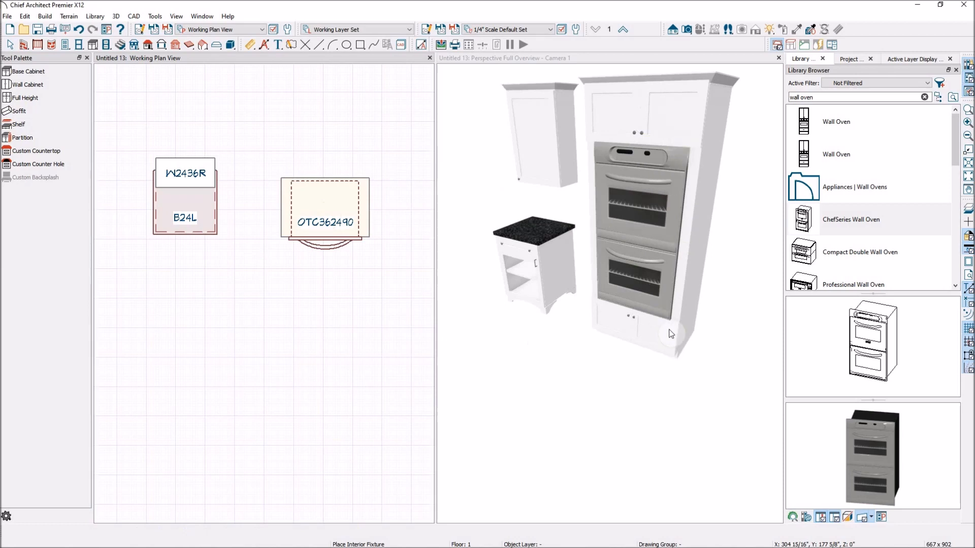
Step: Open the oven cabinet's specification to review its front face items, then close it
{"action": "left_click", "coordinate": [639, 276]}
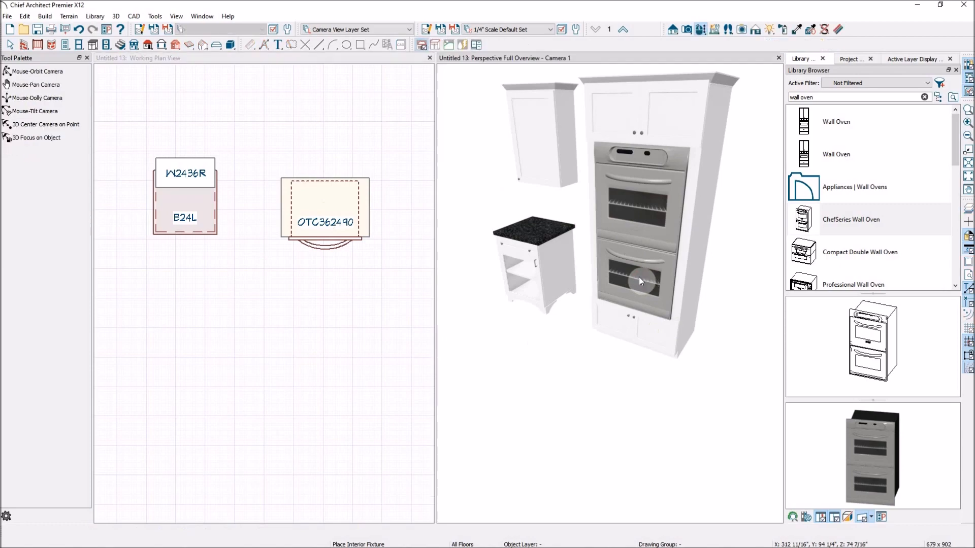
{"action": "left_click", "coordinate": [638, 275]}
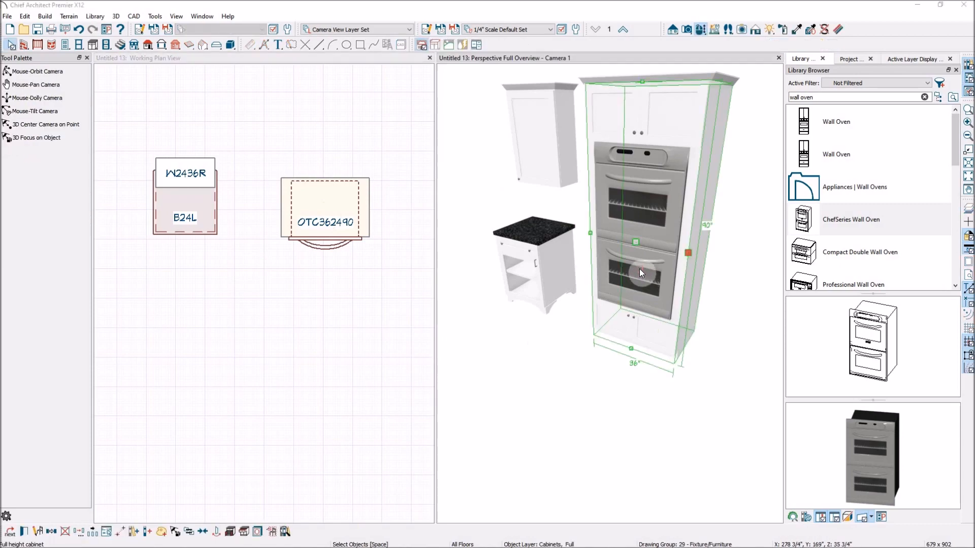
{"action": "double_click", "coordinate": [638, 270]}
{"action": "left_click", "coordinate": [698, 277]}
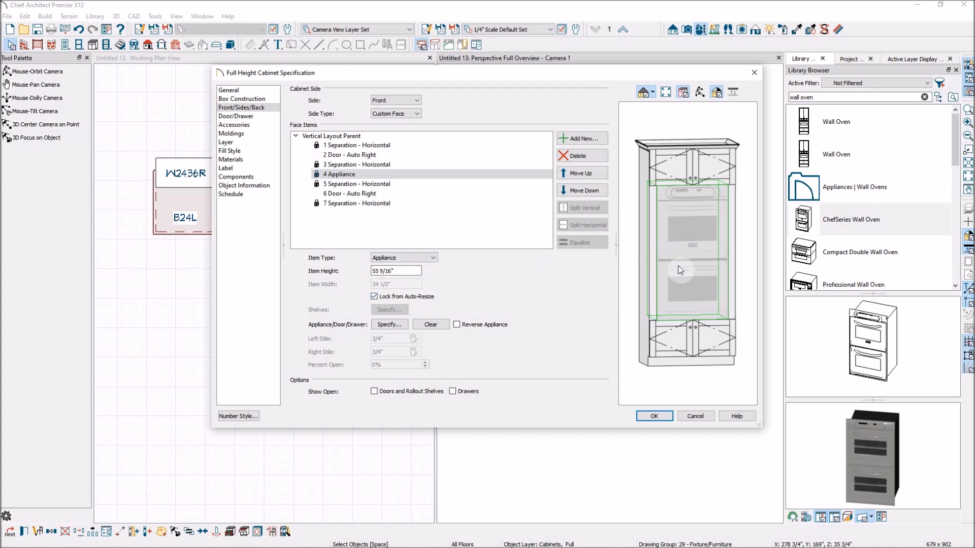
{"action": "left_click", "coordinate": [658, 409]}
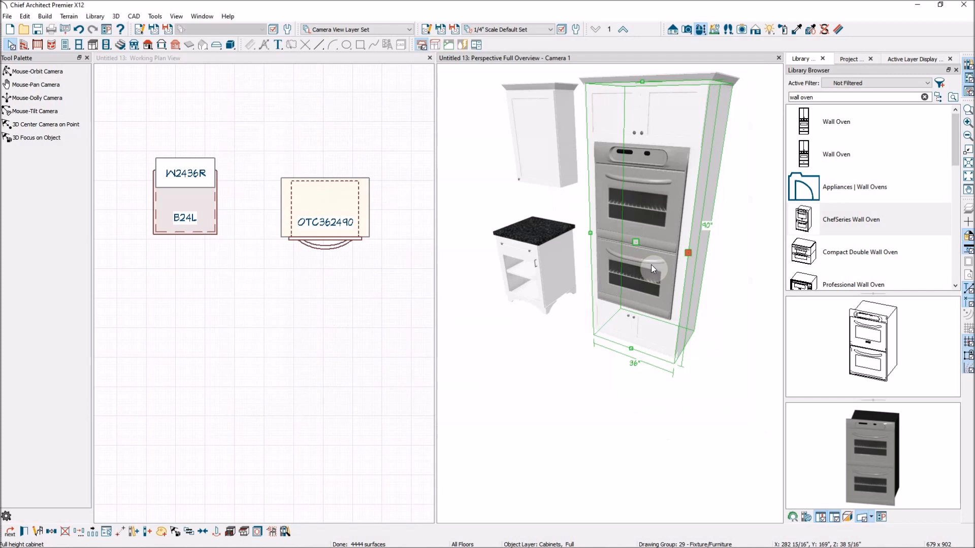
Step: Open the oven cabinet's specification and set the bottom door face item's height to 12 inches
{"action": "key", "text": "Escape"}
{"action": "left_click", "coordinate": [643, 236]}
{"action": "key", "text": "Escape"}
{"action": "left_click", "coordinate": [649, 239]}
{"action": "key", "text": "Escape"}
{"action": "left_click", "coordinate": [650, 289]}
{"action": "double_click", "coordinate": [641, 264]}
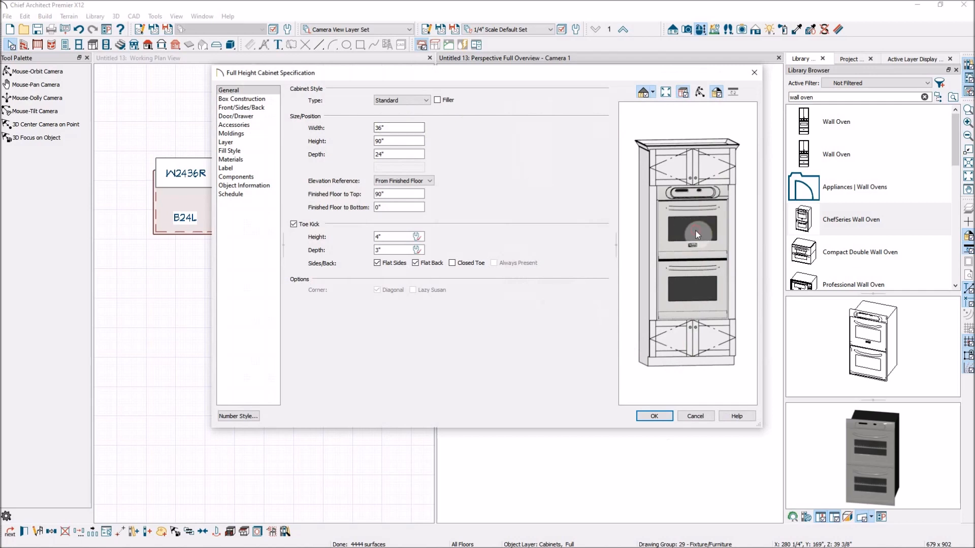
{"action": "left_click", "coordinate": [242, 107]}
{"action": "left_click", "coordinate": [646, 224]}
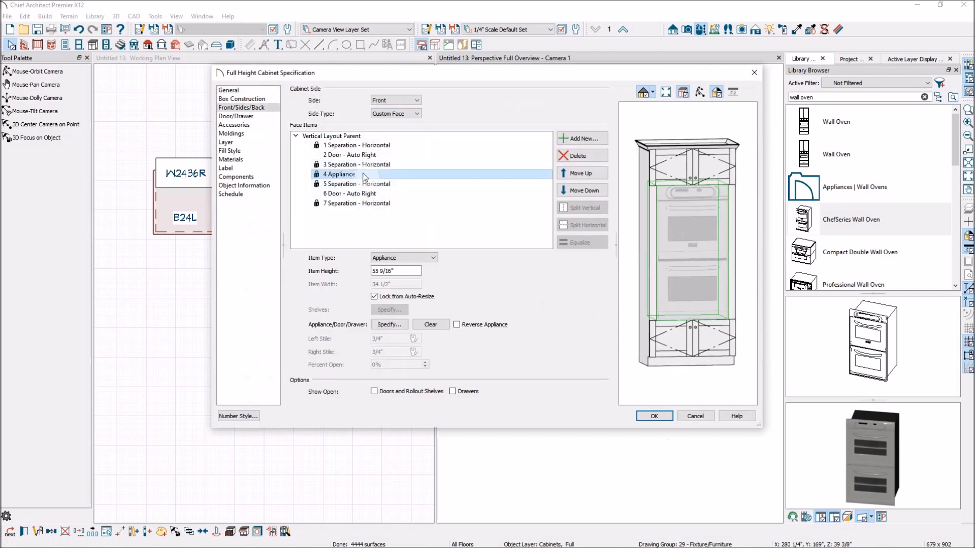
{"action": "left_click", "coordinate": [698, 344]}
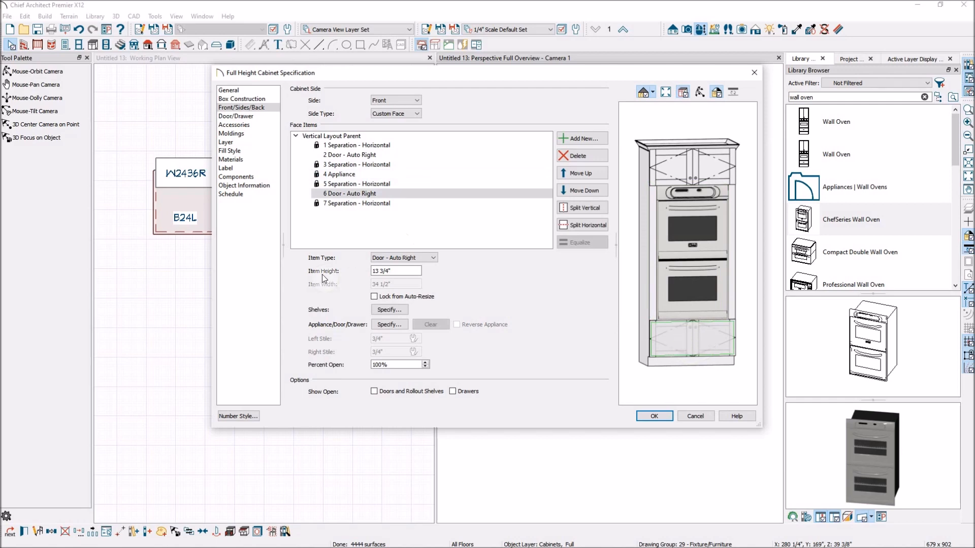
{"action": "double_click", "coordinate": [401, 271]}
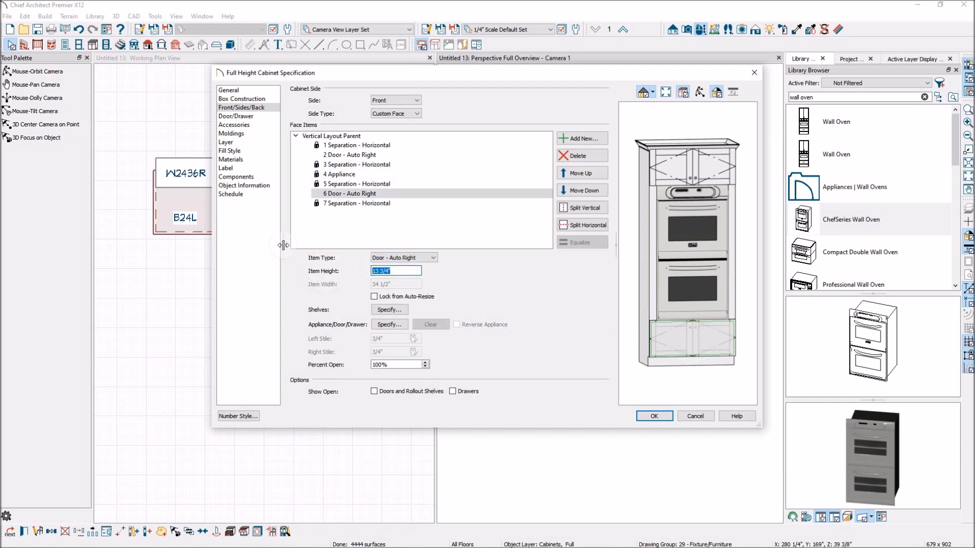
{"action": "type", "text": "12"}
{"action": "key", "text": "Tab"}
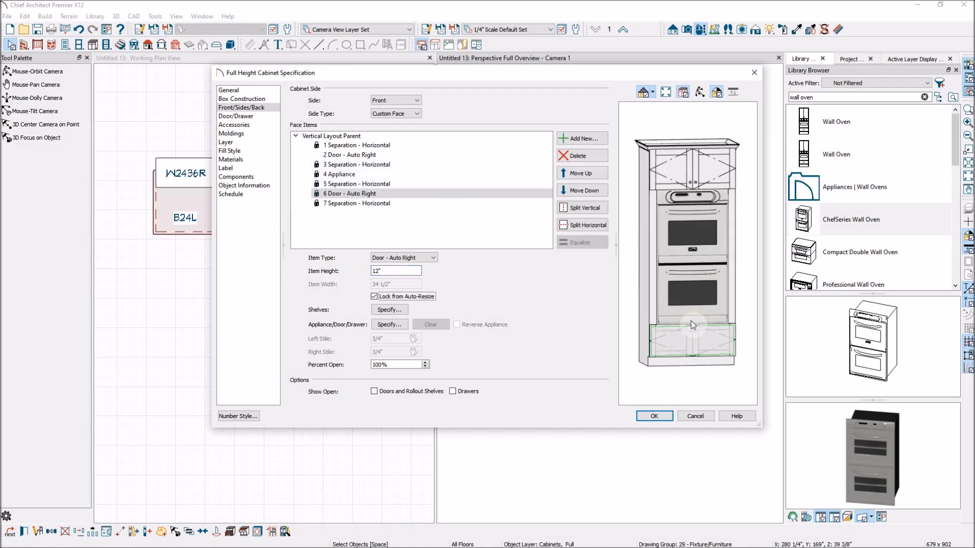
Step: Change that bottom face item's type to Drawer and apply the cabinet specification
{"action": "left_click", "coordinate": [421, 258]}
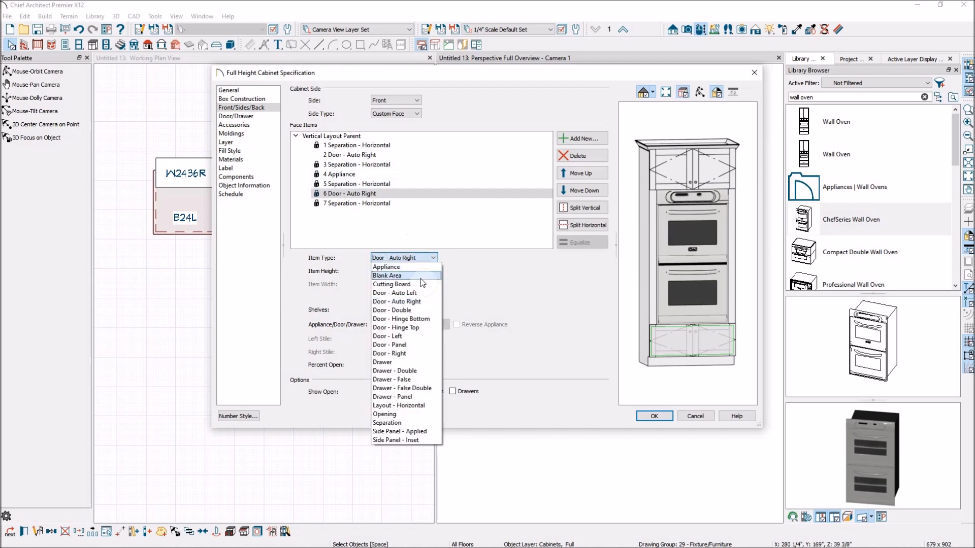
{"action": "left_click", "coordinate": [413, 362]}
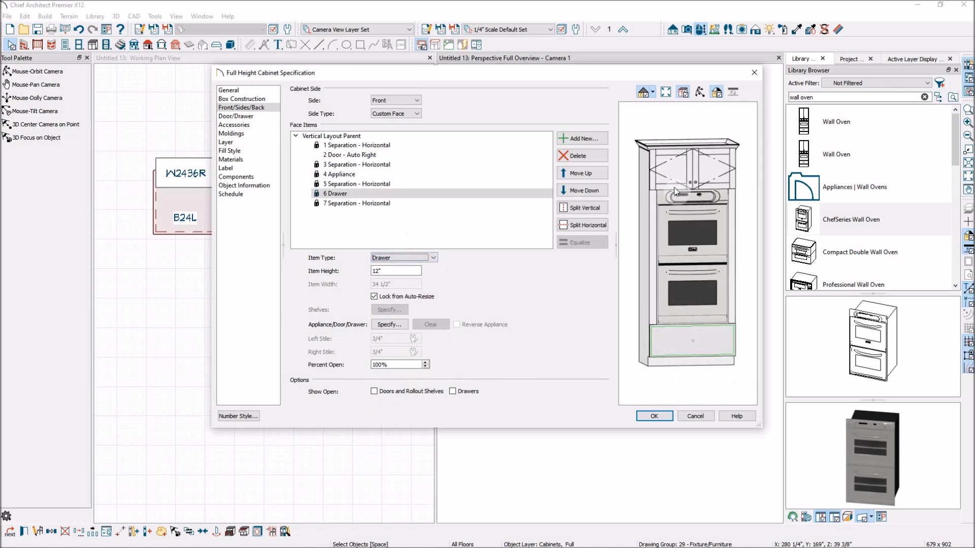
{"action": "left_click", "coordinate": [748, 247]}
{"action": "left_click", "coordinate": [657, 417]}
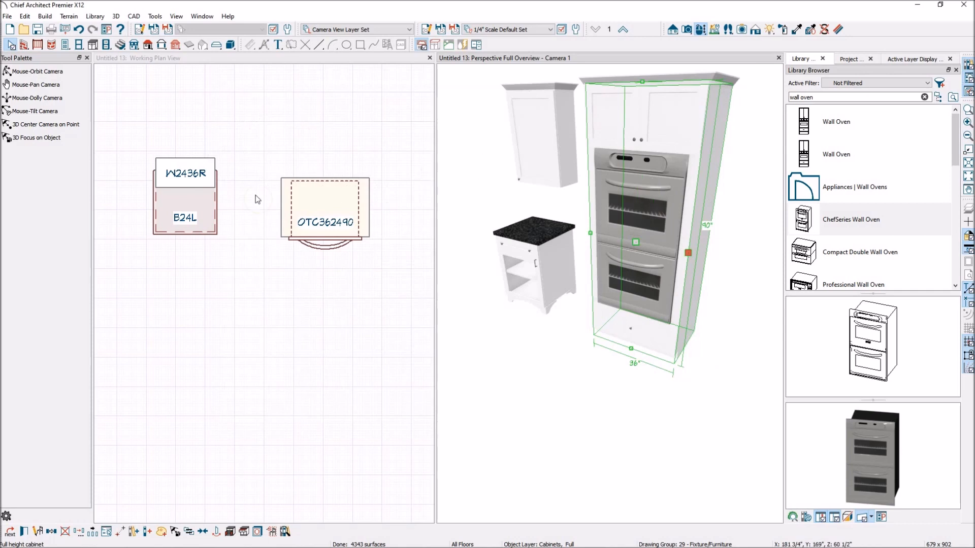
Step: Open the wall cabinet's specification and replace its crown molding profile with CA-22
{"action": "scroll", "coordinate": [288, 222], "scroll_direction": "down", "scroll_amount": 4}
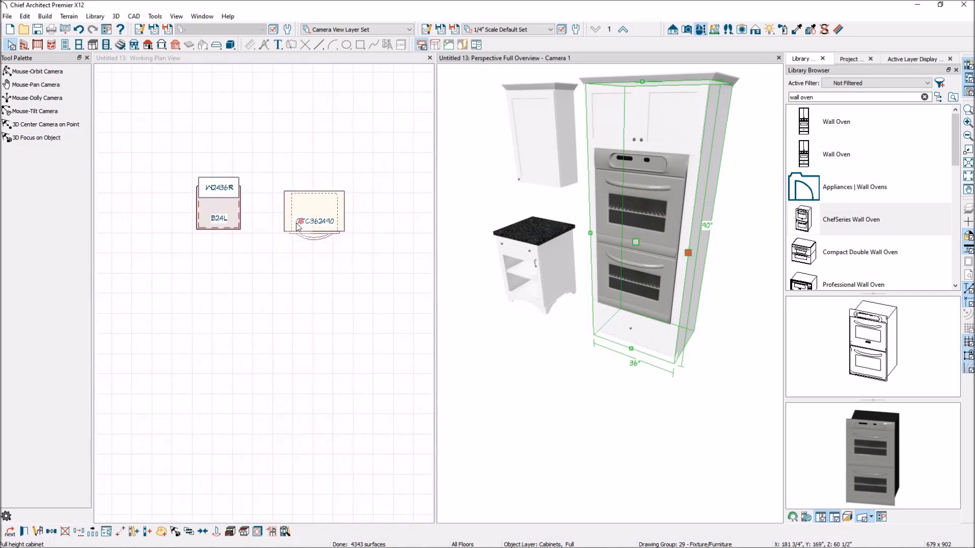
{"action": "scroll", "coordinate": [297, 225], "scroll_direction": "down", "scroll_amount": 1}
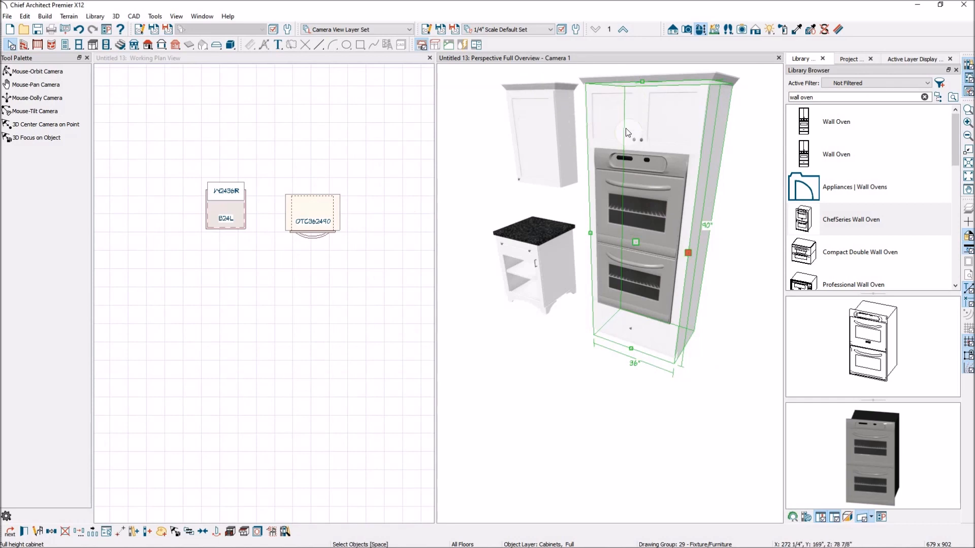
{"action": "left_click", "coordinate": [569, 131]}
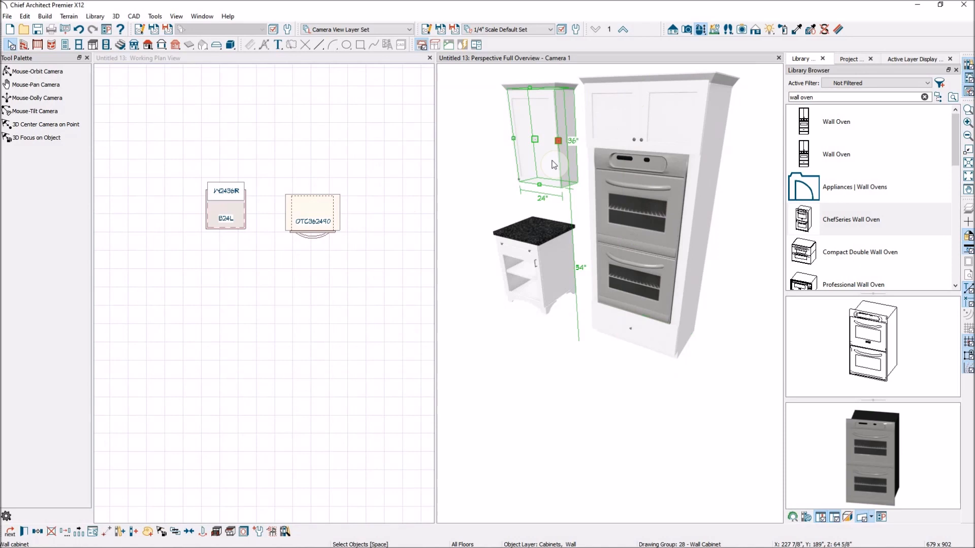
{"action": "double_click", "coordinate": [552, 161]}
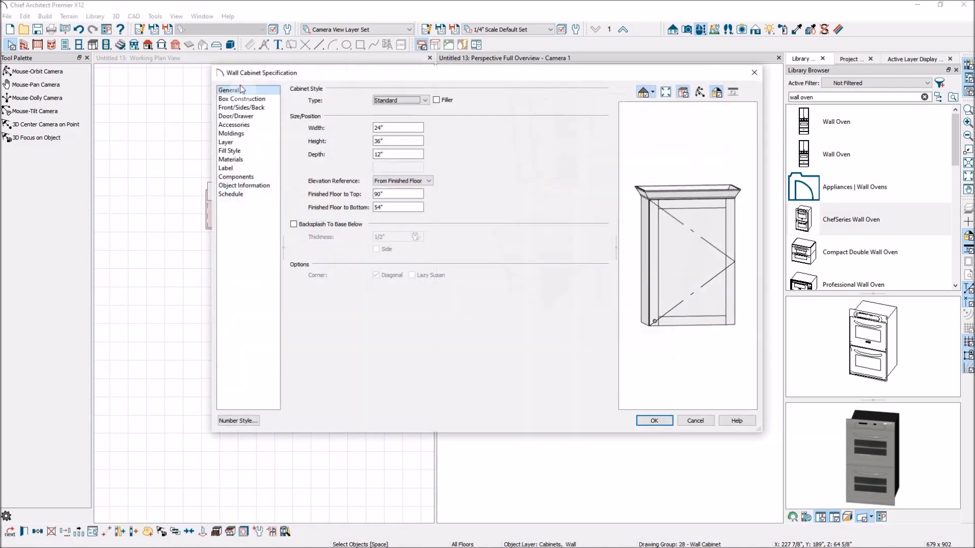
{"action": "left_click", "coordinate": [233, 133]}
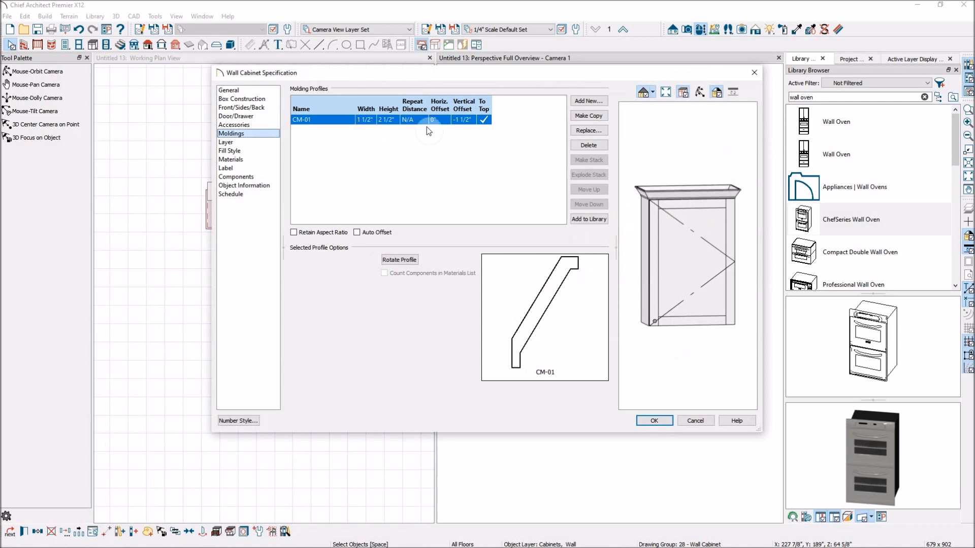
{"action": "left_click", "coordinate": [595, 130]}
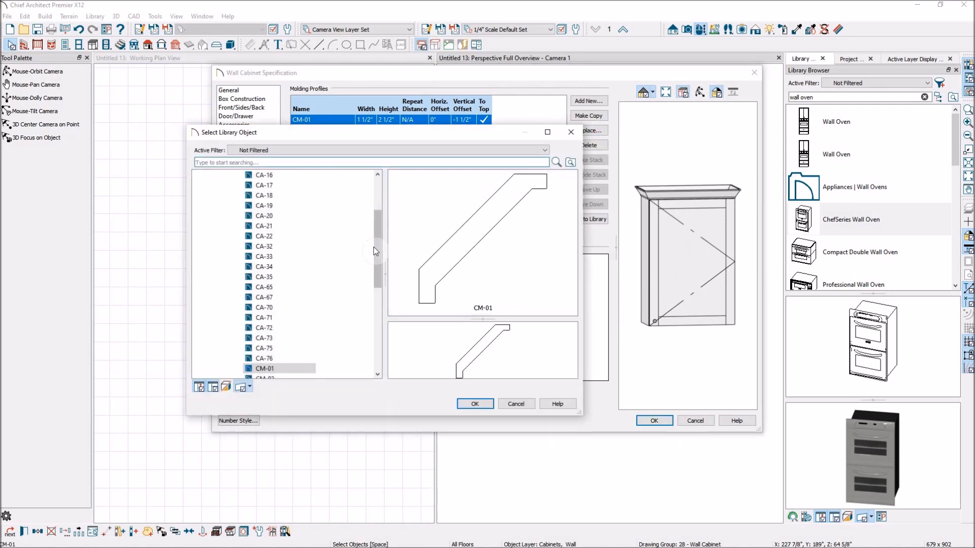
{"action": "left_click_drag", "start_coordinate": [378, 238], "coordinate": [378, 205]}
{"action": "left_click", "coordinate": [274, 257]}
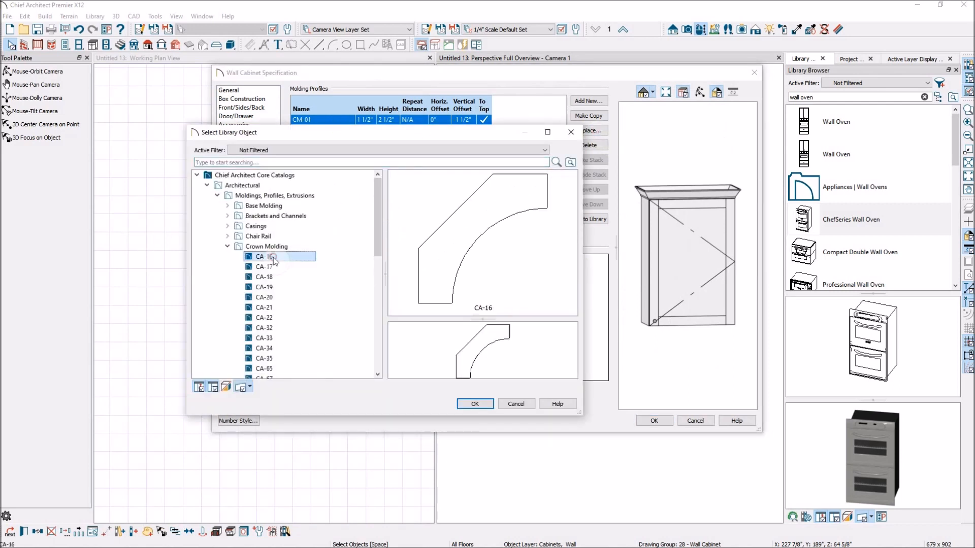
{"action": "left_click", "coordinate": [276, 266]}
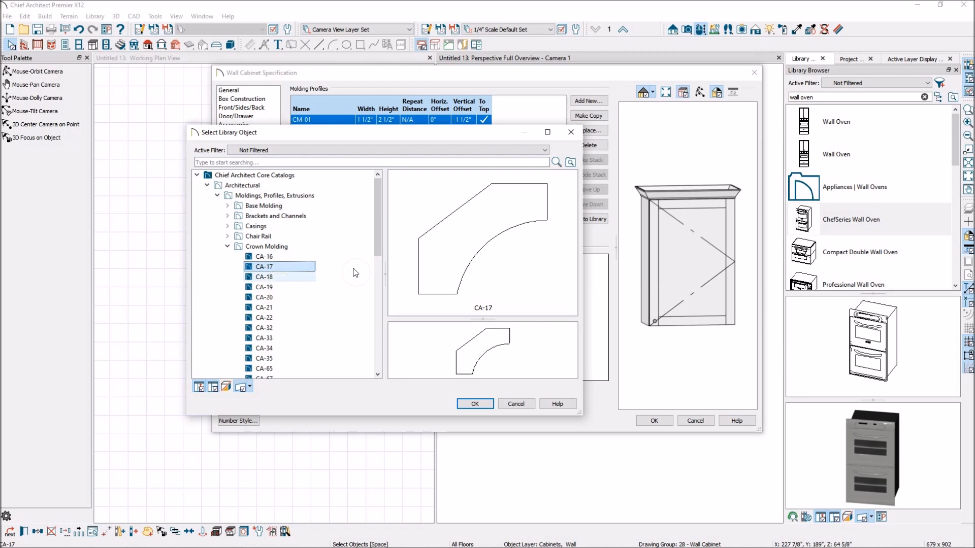
{"action": "left_click_drag", "start_coordinate": [375, 240], "coordinate": [376, 264]}
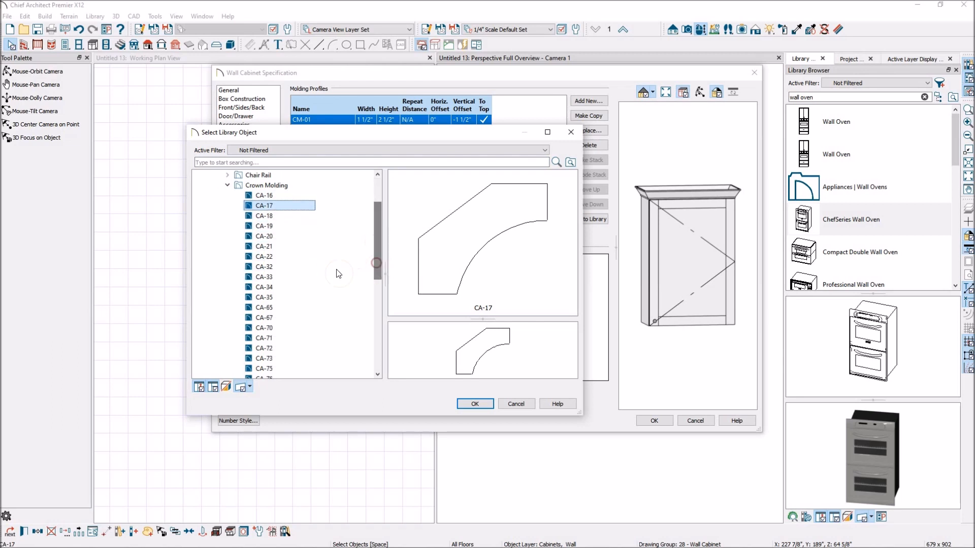
{"action": "left_click", "coordinate": [282, 257]}
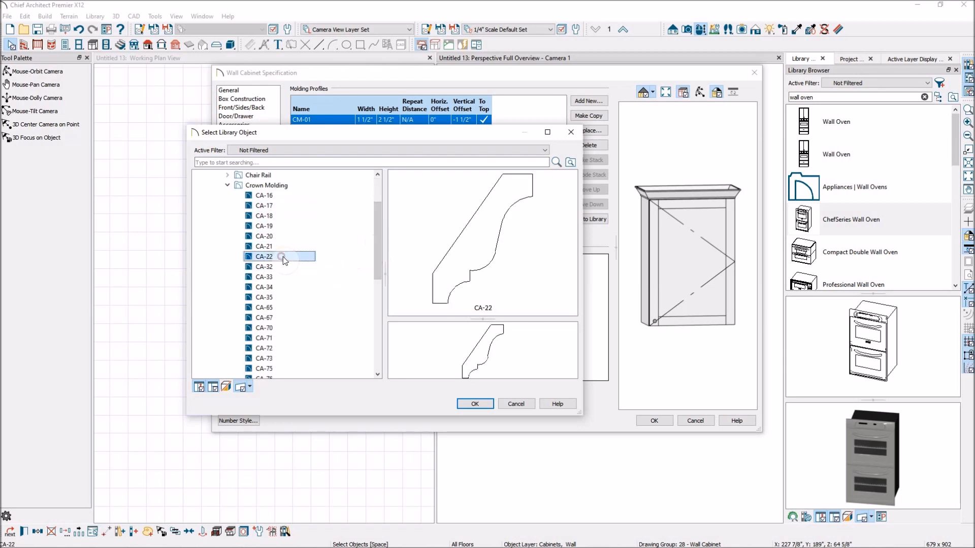
{"action": "left_click", "coordinate": [483, 404]}
Step: Set the CA-22 molding's vertical offset to 0 inches
{"action": "left_click", "coordinate": [676, 301]}
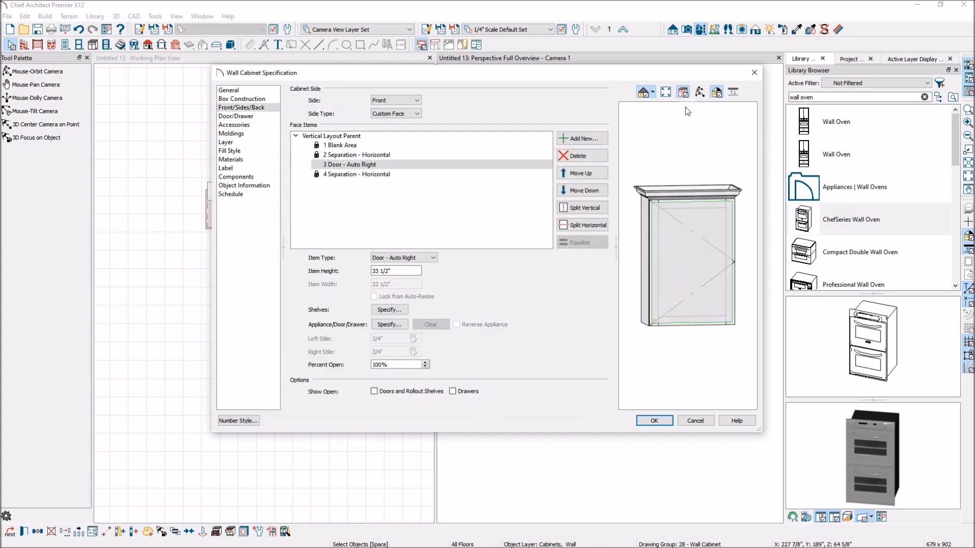
{"action": "left_click", "coordinate": [700, 93]}
{"action": "left_click_drag", "start_coordinate": [701, 334], "coordinate": [734, 306]}
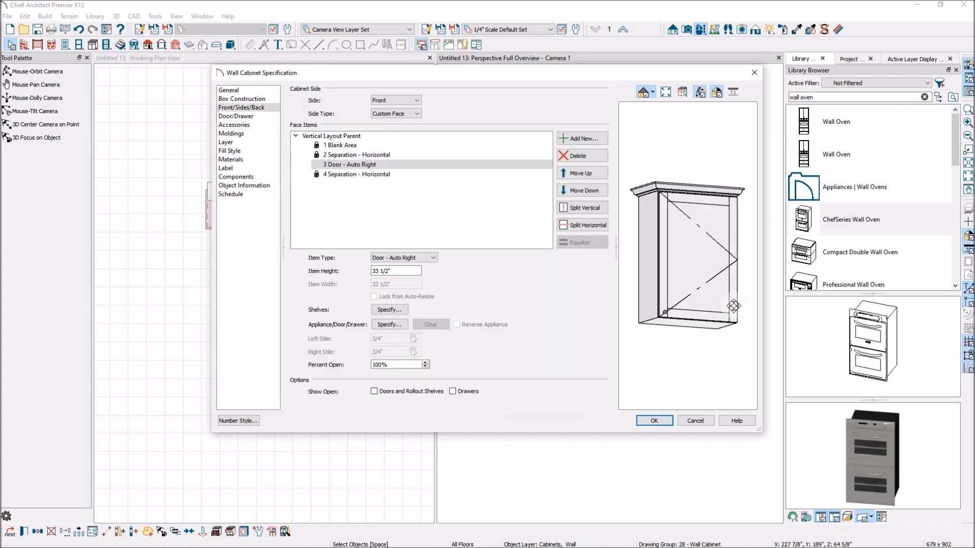
{"action": "left_click_drag", "start_coordinate": [696, 277], "coordinate": [707, 278]}
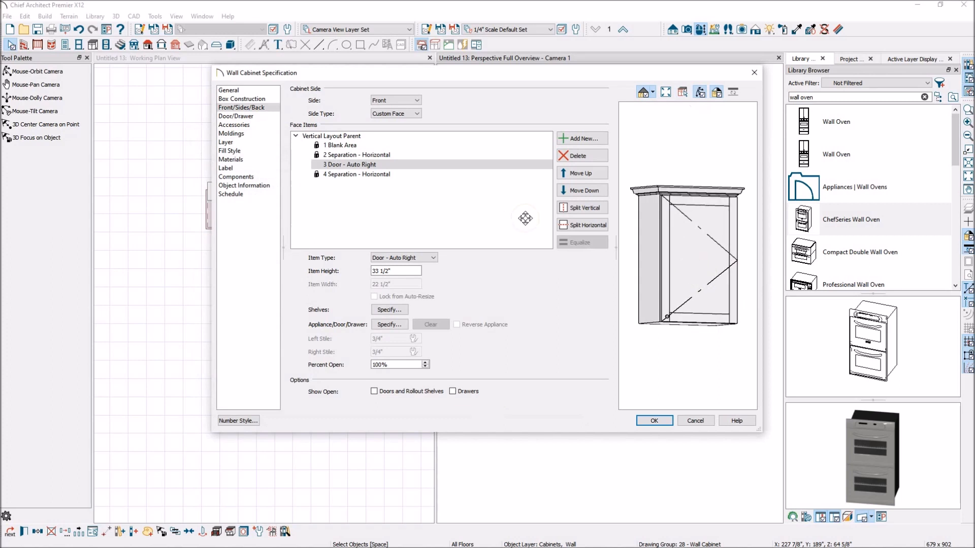
{"action": "left_click", "coordinate": [220, 133]}
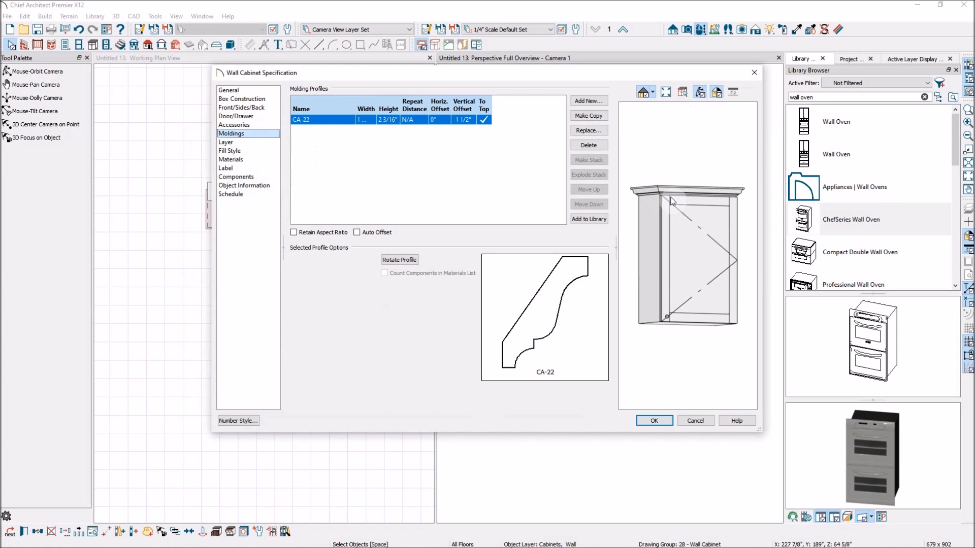
{"action": "left_click", "coordinate": [464, 122]}
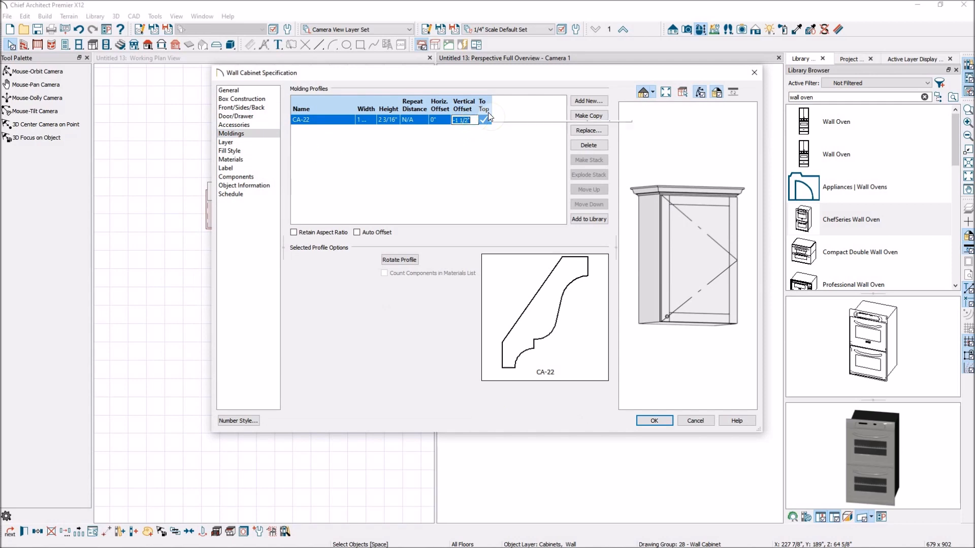
{"action": "type", "text": "0"}
{"action": "key", "text": "Tab"}
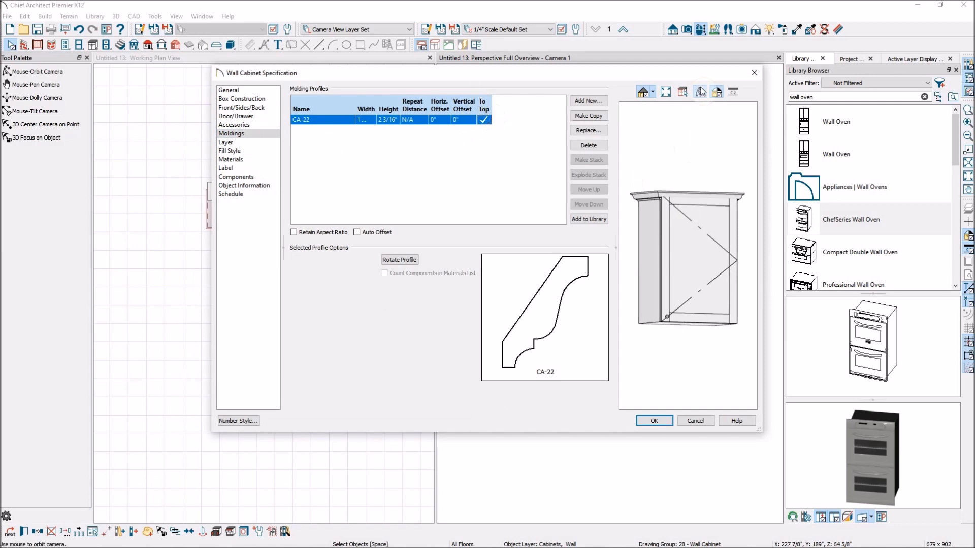
{"action": "left_click_drag", "start_coordinate": [695, 159], "coordinate": [673, 221]}
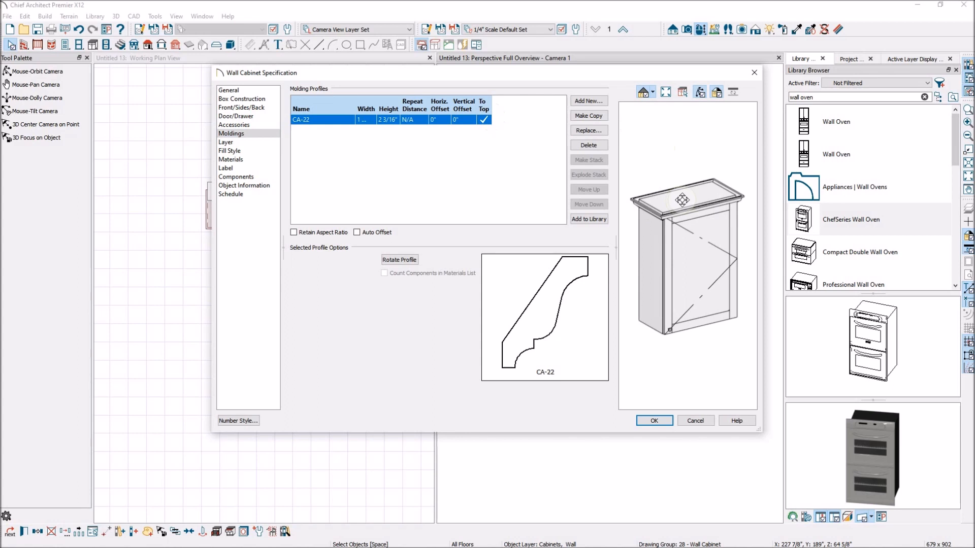
Step: Set the CA-22 molding's vertical offset to 2 3/16 inches
{"action": "left_click", "coordinate": [467, 119]}
{"action": "double_click", "coordinate": [466, 121]}
{"action": "left_click", "coordinate": [513, 160]}
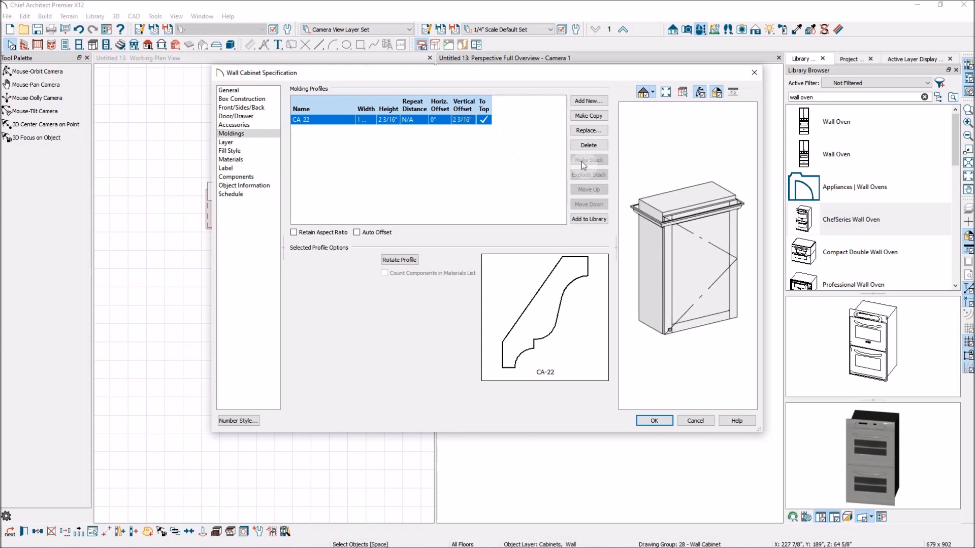
{"action": "key", "text": "Tab"}
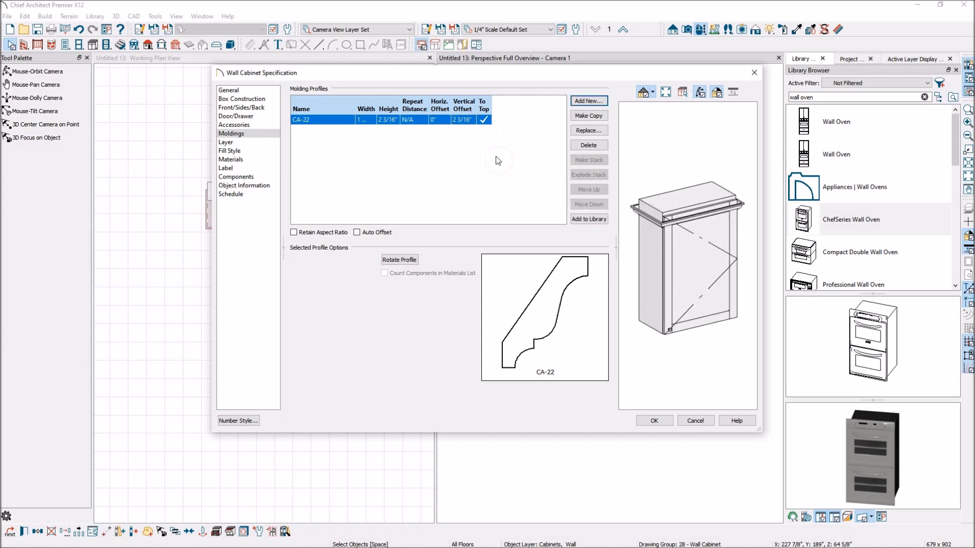
Step: Set the CA-22 molding's vertical offset to -2 3/16 inches
{"action": "left_click", "coordinate": [465, 120]}
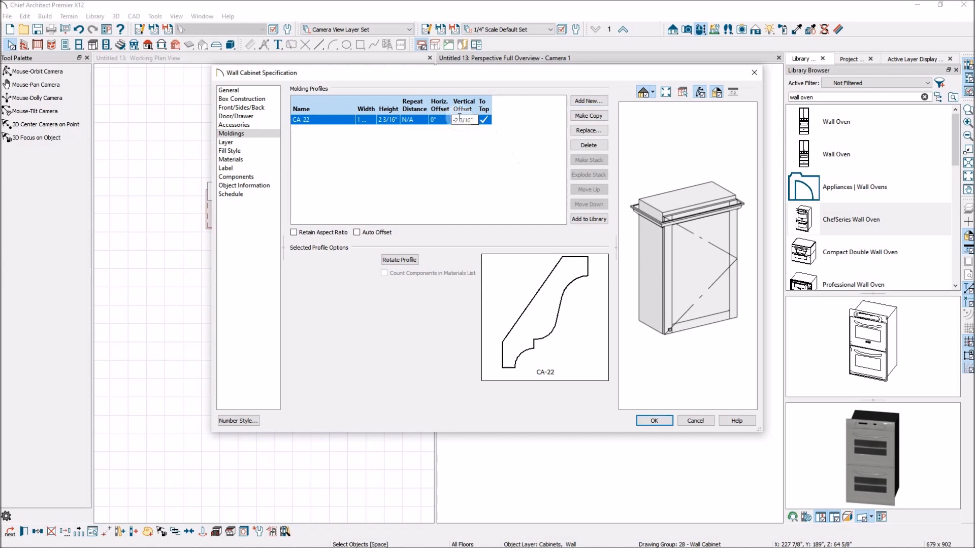
{"action": "key", "text": "Tab"}
{"action": "left_click", "coordinate": [702, 94]}
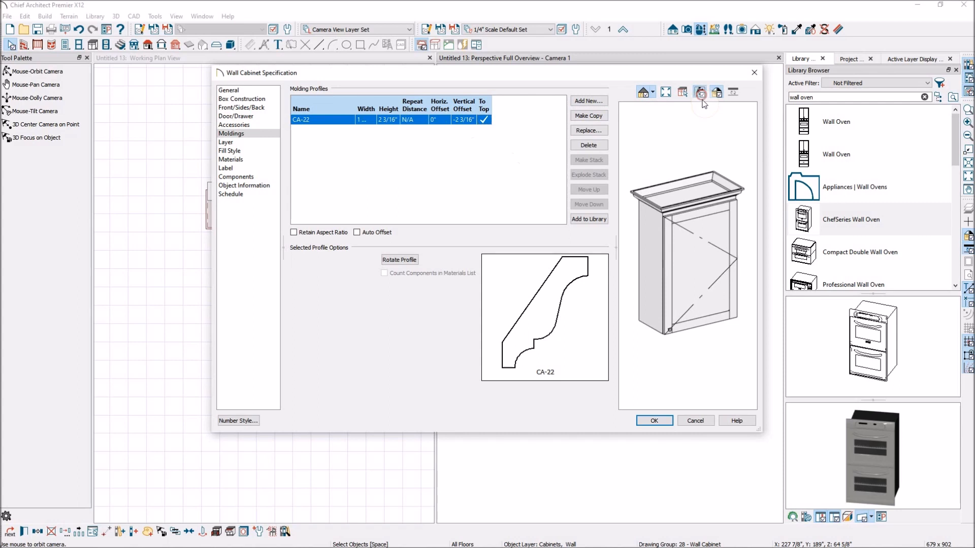
{"action": "mouse_move", "coordinate": [709, 252]}
{"action": "left_mouse_down"}
{"action": "mouse_move", "coordinate": [692, 266]}
{"action": "mouse_move", "coordinate": [682, 254]}
{"action": "mouse_move", "coordinate": [678, 333]}
{"action": "mouse_move", "coordinate": [704, 251]}
{"action": "mouse_move", "coordinate": [721, 254]}
{"action": "mouse_move", "coordinate": [715, 242]}
{"action": "mouse_move", "coordinate": [673, 241]}
{"action": "mouse_move", "coordinate": [690, 218]}
{"action": "mouse_move", "coordinate": [727, 250]}
{"action": "mouse_move", "coordinate": [683, 268]}
{"action": "mouse_move", "coordinate": [658, 308]}
{"action": "mouse_move", "coordinate": [696, 282]}
{"action": "mouse_move", "coordinate": [731, 288]}
{"action": "mouse_move", "coordinate": [684, 267]}
{"action": "mouse_move", "coordinate": [731, 269]}
{"action": "mouse_move", "coordinate": [687, 258]}
{"action": "mouse_move", "coordinate": [709, 252]}
{"action": "left_mouse_up"}
Step: Add a second crown molding profile, CA-34, to the wall cabinet's moldings
{"action": "left_click", "coordinate": [589, 101]}
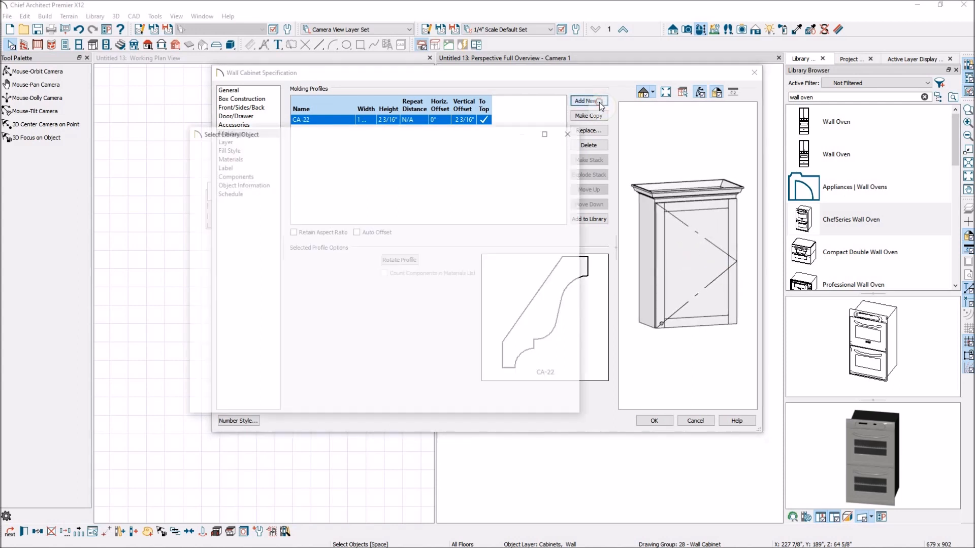
{"action": "left_click", "coordinate": [273, 257]}
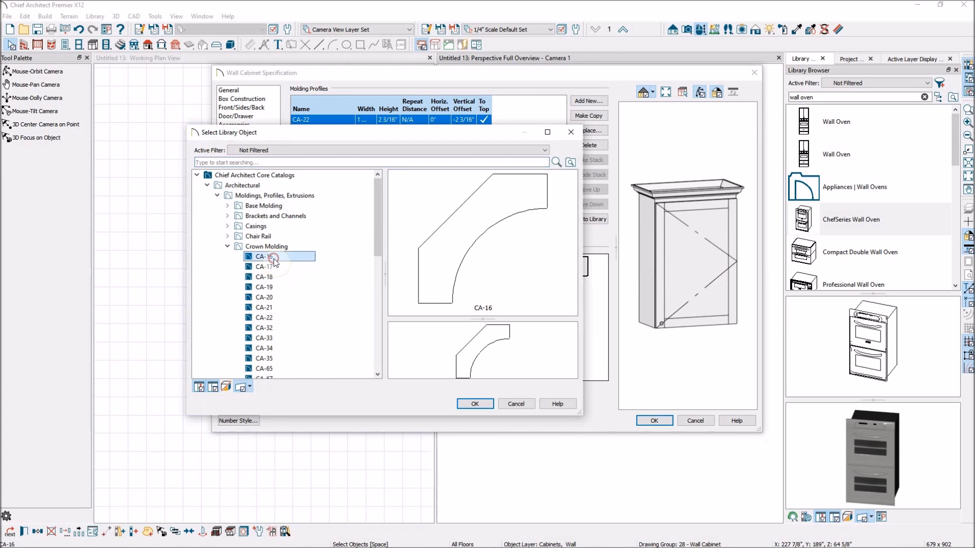
{"action": "left_click", "coordinate": [264, 347]}
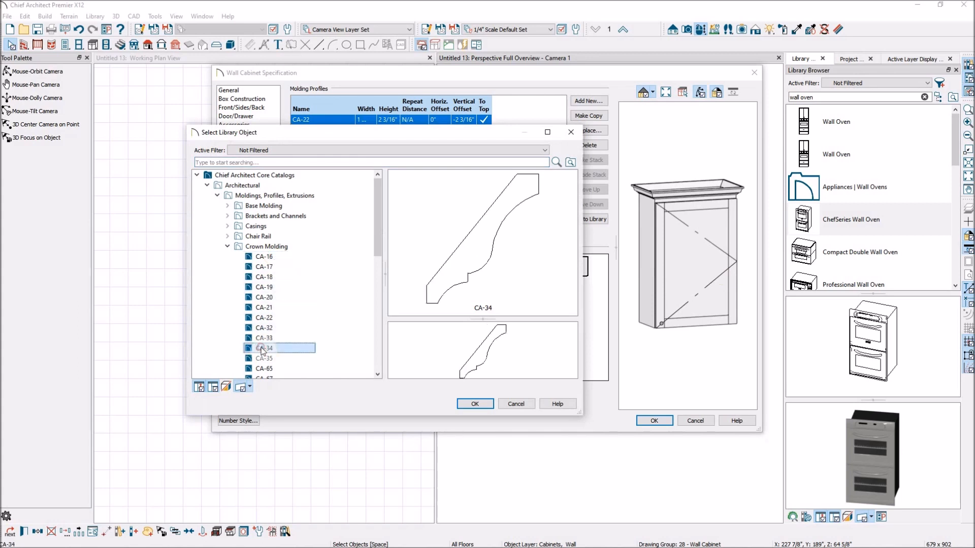
{"action": "mouse_move", "coordinate": [379, 245]}
{"action": "left_mouse_down"}
{"action": "mouse_move", "coordinate": [388, 280]}
{"action": "mouse_move", "coordinate": [389, 260]}
{"action": "left_mouse_up"}
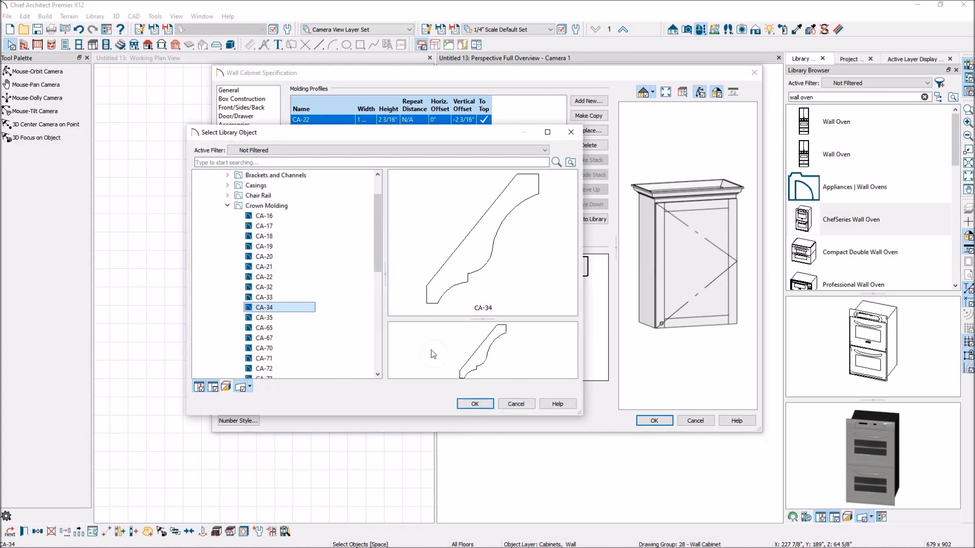
{"action": "left_click", "coordinate": [475, 404]}
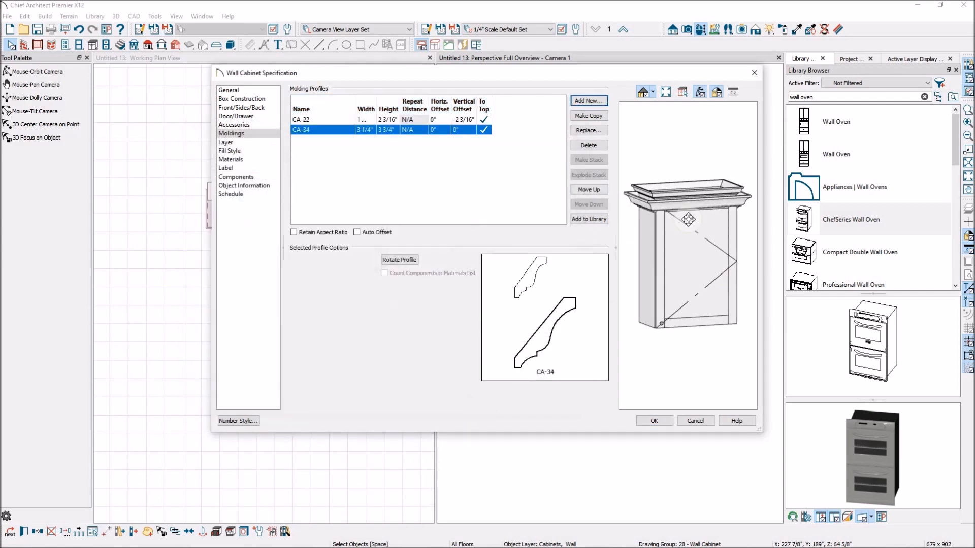
{"action": "left_click_drag", "start_coordinate": [691, 218], "coordinate": [706, 205]}
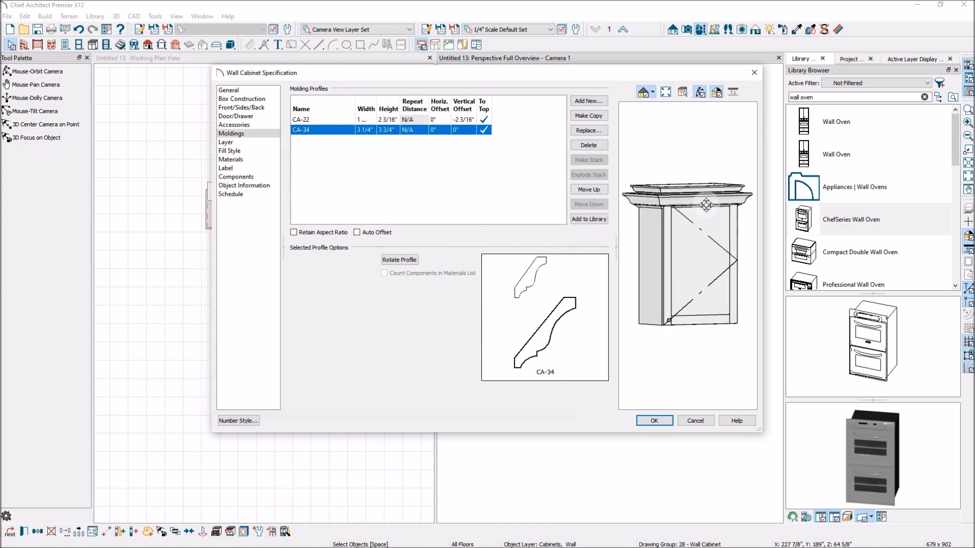
Step: Set the CA-34 molding's vertical offset to -8 inches
{"action": "left_click", "coordinate": [440, 129]}
{"action": "left_click", "coordinate": [464, 127]}
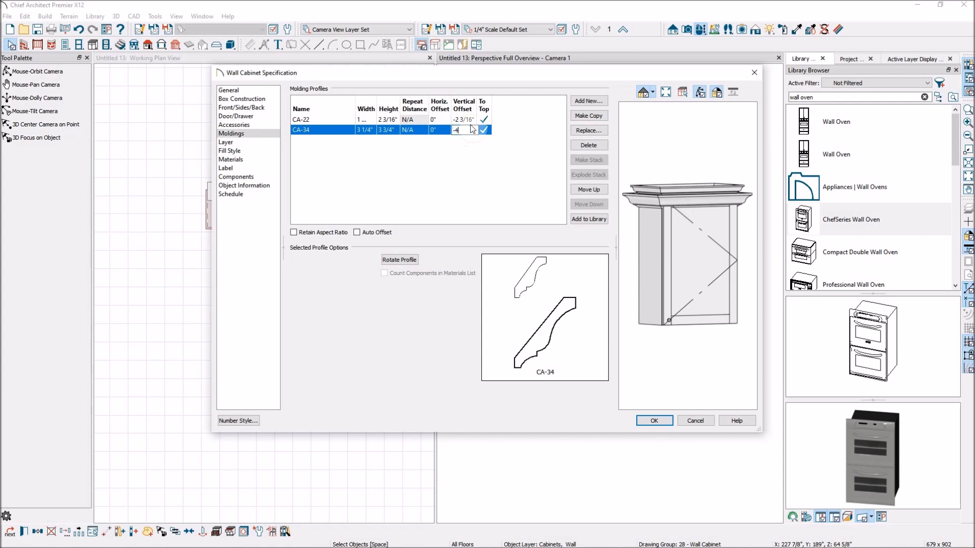
{"action": "type", "text": "-4"}
{"action": "left_click", "coordinate": [486, 128]}
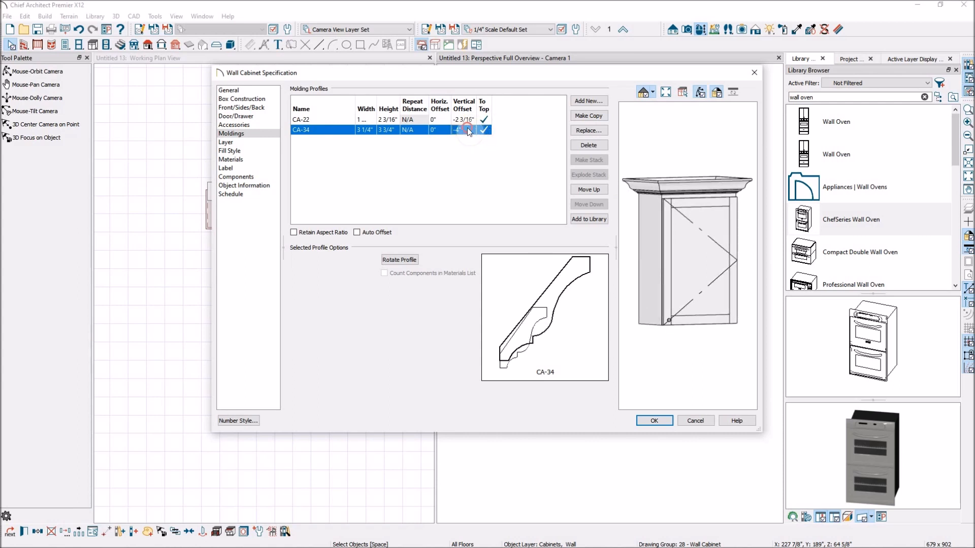
{"action": "left_click", "coordinate": [464, 129]}
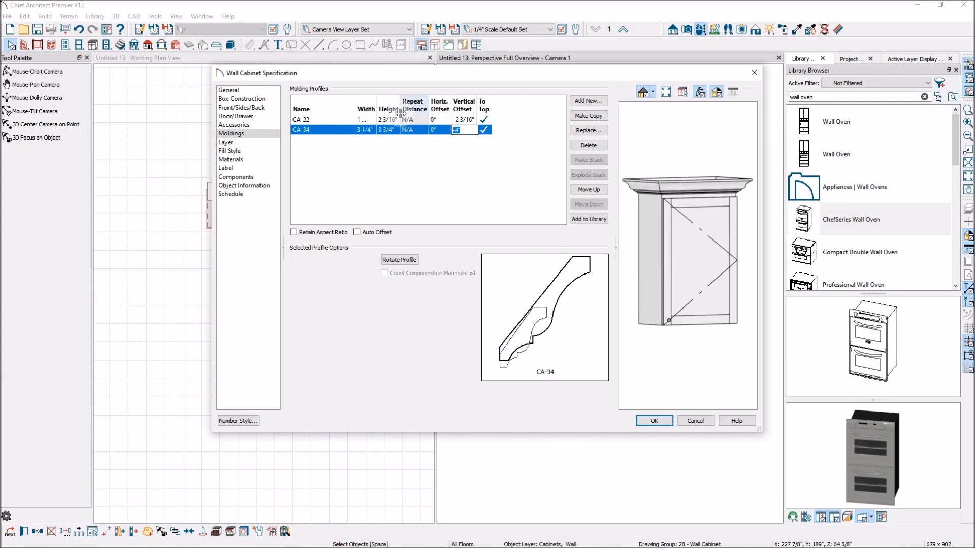
{"action": "key", "text": "Return"}
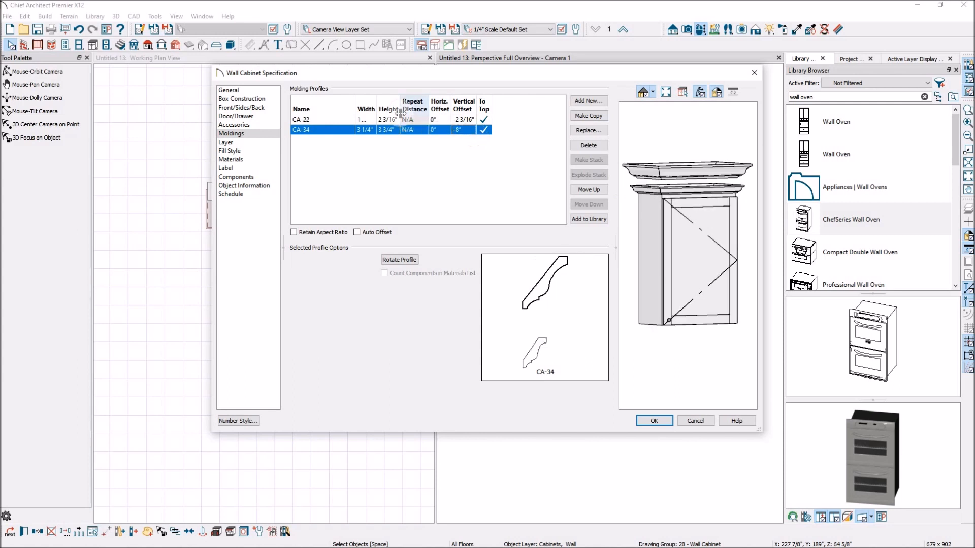
{"action": "mouse_move", "coordinate": [708, 224]}
{"action": "left_mouse_down"}
{"action": "mouse_move", "coordinate": [716, 250]}
{"action": "mouse_move", "coordinate": [731, 256]}
{"action": "mouse_move", "coordinate": [712, 257]}
{"action": "mouse_move", "coordinate": [711, 285]}
{"action": "mouse_move", "coordinate": [718, 268]}
{"action": "mouse_move", "coordinate": [694, 229]}
{"action": "mouse_move", "coordinate": [723, 234]}
{"action": "left_mouse_up"}
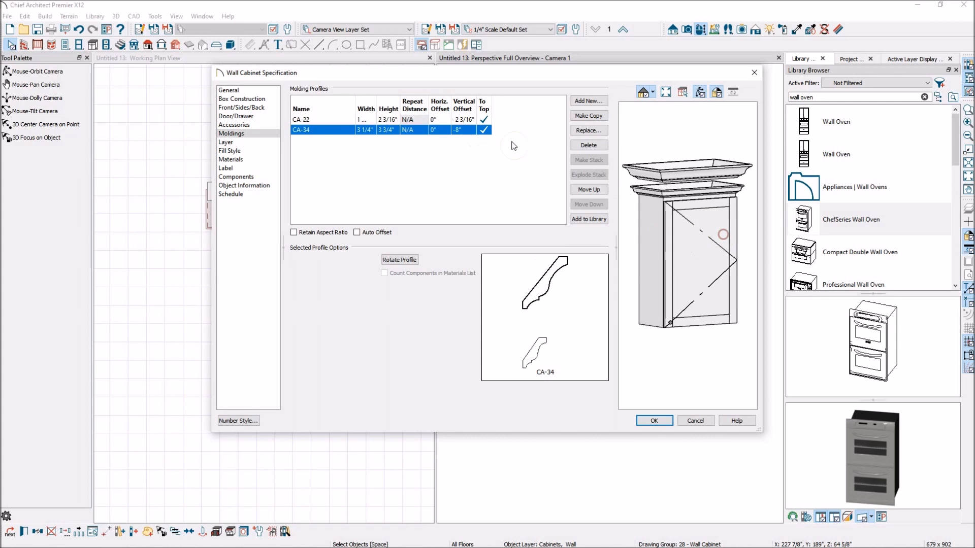
Step: Delete the CA-34 molding profile from the wall cabinet's moldings
{"action": "left_click", "coordinate": [466, 129]}
{"action": "left_click_drag", "start_coordinate": [667, 201], "coordinate": [685, 213]}
{"action": "mouse_move", "coordinate": [721, 246]}
{"action": "left_mouse_down"}
{"action": "mouse_move", "coordinate": [690, 251]}
{"action": "mouse_move", "coordinate": [726, 247]}
{"action": "left_mouse_up"}
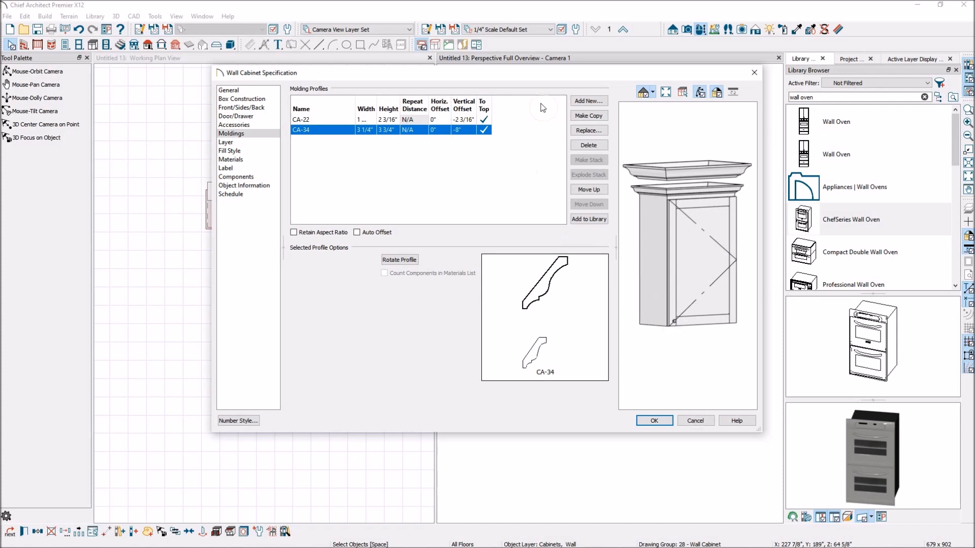
{"action": "left_click", "coordinate": [589, 145]}
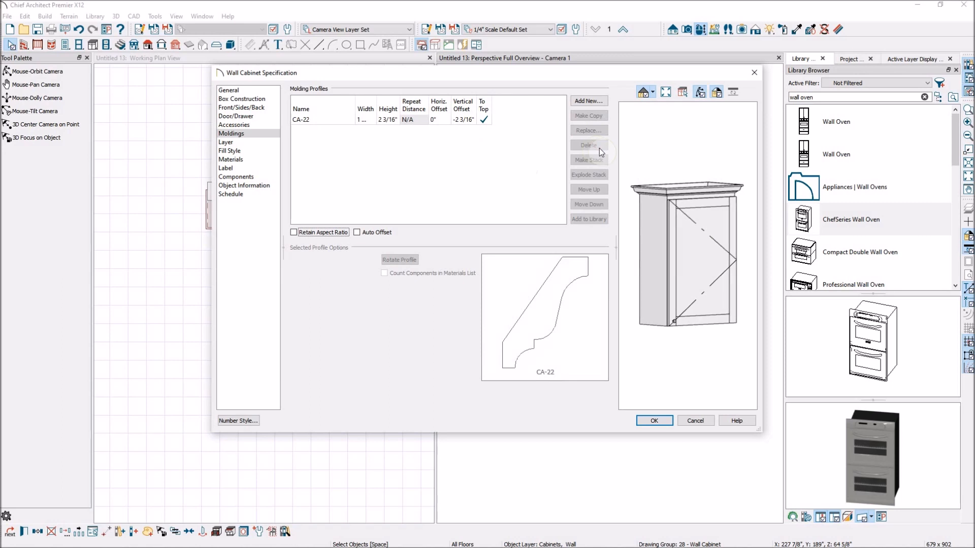
Step: Replace the CA-22 crown molding with the CA-001 profile from the Base Molding library category
{"action": "left_click", "coordinate": [309, 121]}
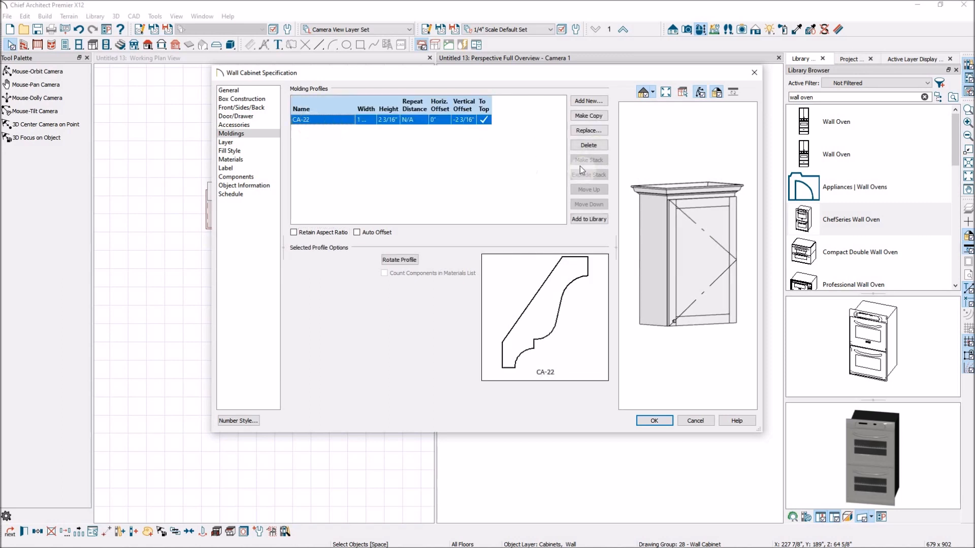
{"action": "left_click", "coordinate": [594, 131]}
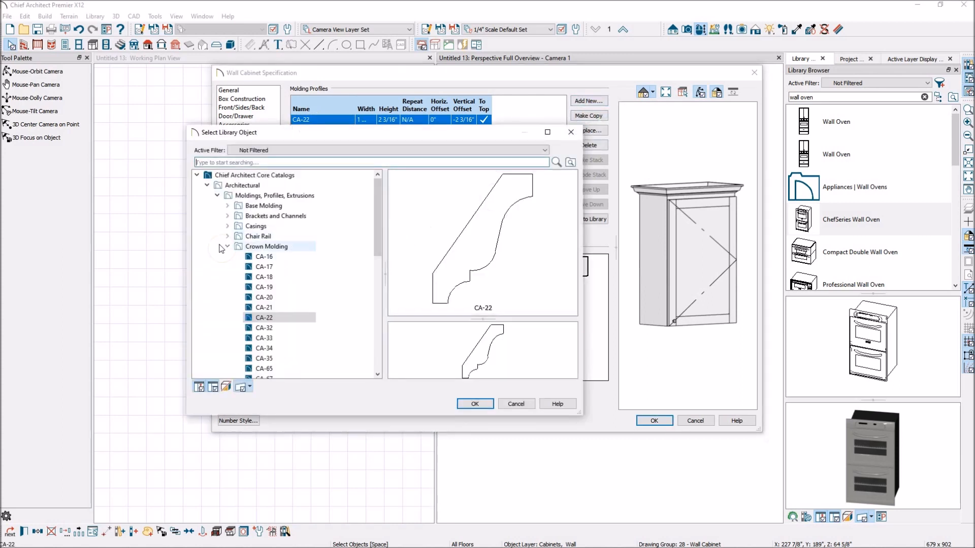
{"action": "left_click", "coordinate": [227, 246]}
{"action": "left_click", "coordinate": [227, 205]}
{"action": "left_click", "coordinate": [262, 216]}
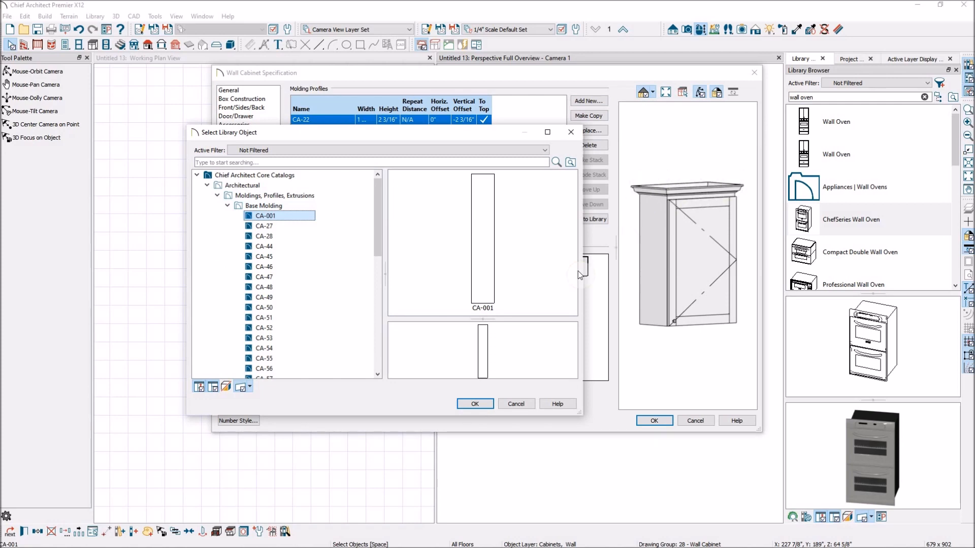
{"action": "left_click", "coordinate": [481, 408]}
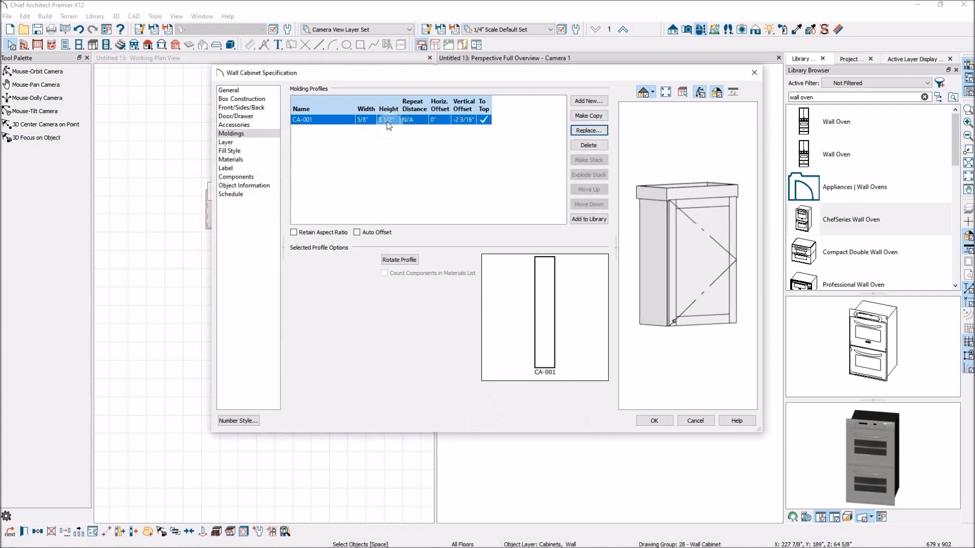
Step: Set the CA-001 molding's vertical offset to -3 1/2 inches
{"action": "left_click", "coordinate": [466, 117]}
{"action": "left_click", "coordinate": [459, 118]}
{"action": "left_click_drag", "start_coordinate": [456, 119], "coordinate": [492, 120]}
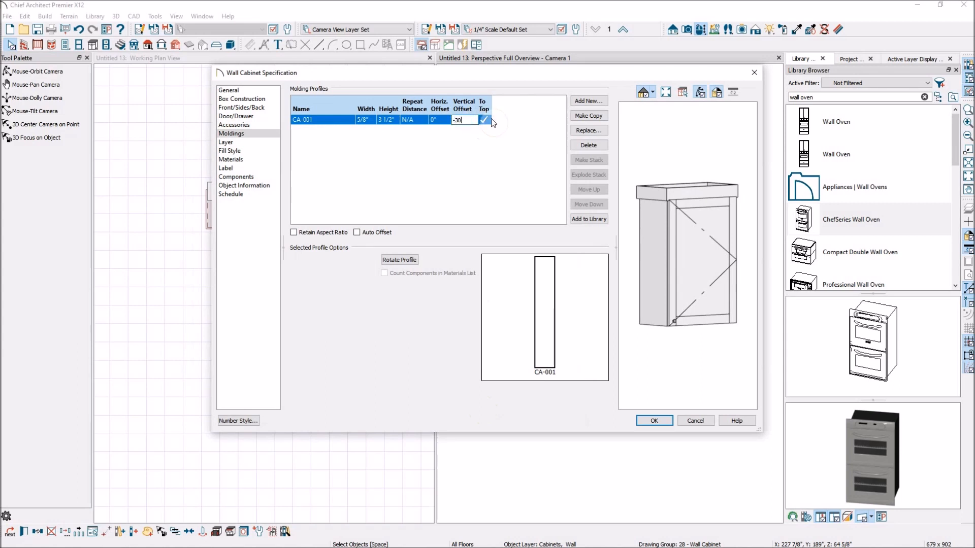
{"action": "key", "text": "Tab"}
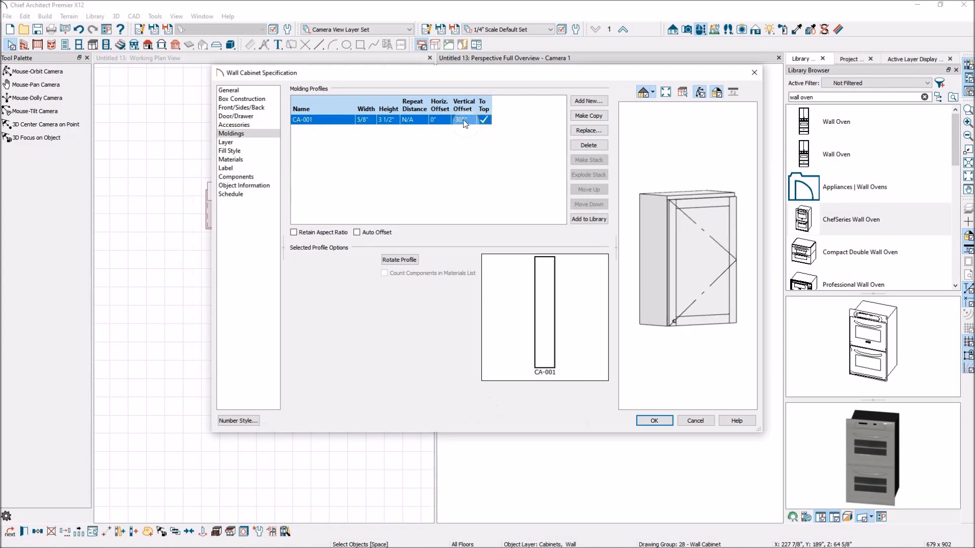
{"action": "left_click", "coordinate": [471, 120]}
{"action": "type", "text": "-3.5"}
{"action": "key", "text": "Tab"}
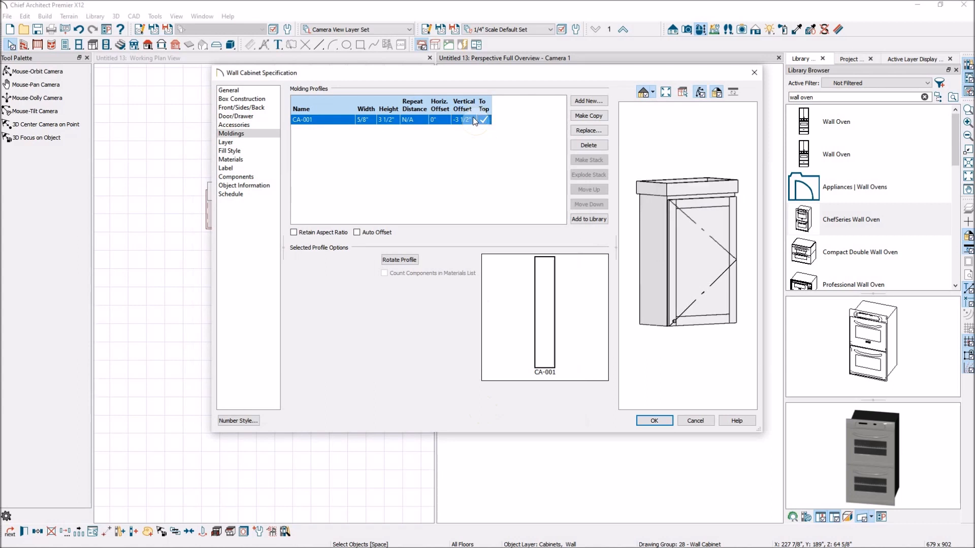
Step: Set the CA-001 molding's horizontal offset to -5/8 inch and apply the wall cabinet specification
{"action": "mouse_move", "coordinate": [704, 194]}
{"action": "left_mouse_down"}
{"action": "mouse_move", "coordinate": [712, 284]}
{"action": "mouse_move", "coordinate": [628, 221]}
{"action": "mouse_move", "coordinate": [716, 264]}
{"action": "mouse_move", "coordinate": [721, 193]}
{"action": "mouse_move", "coordinate": [683, 176]}
{"action": "mouse_move", "coordinate": [698, 184]}
{"action": "left_mouse_up"}
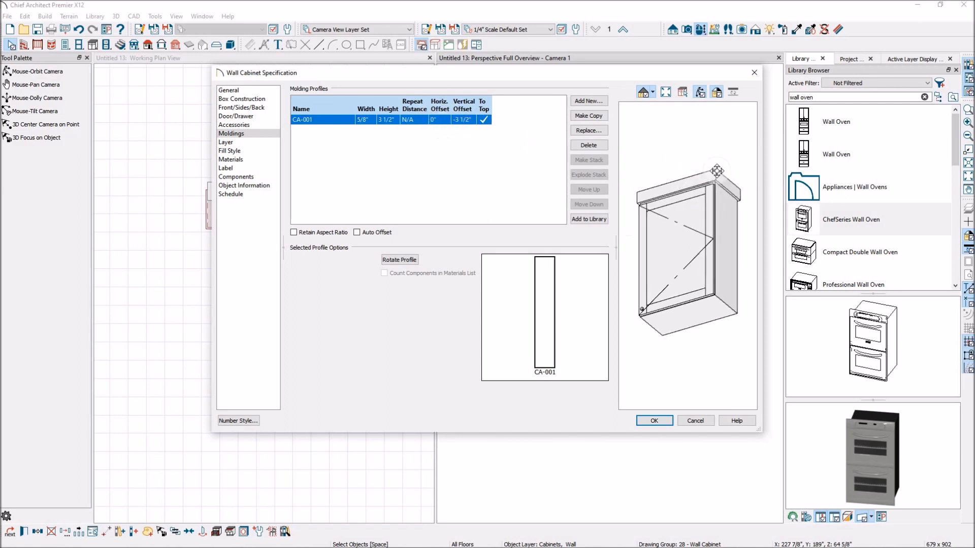
{"action": "scroll", "coordinate": [721, 178], "scroll_direction": "up", "scroll_amount": 5}
{"action": "scroll", "coordinate": [726, 177], "scroll_direction": "up", "scroll_amount": 5}
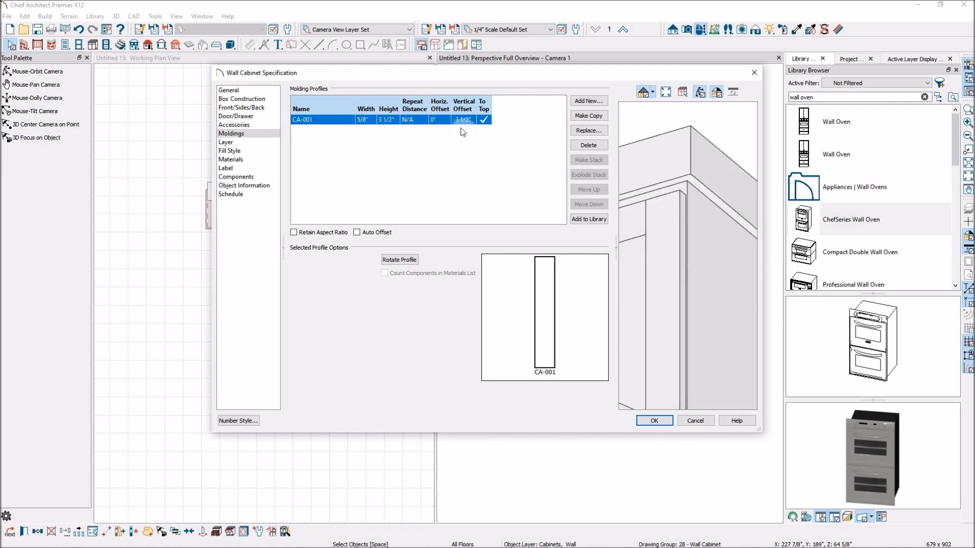
{"action": "left_click", "coordinate": [442, 123]}
{"action": "key", "text": "Tab"}
{"action": "type", "text": "3 1/2"}
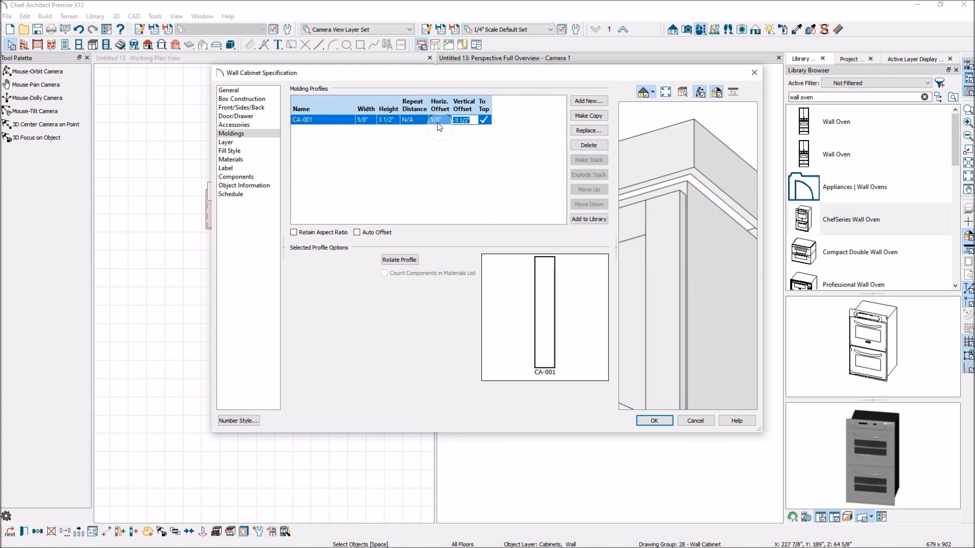
{"action": "left_click", "coordinate": [434, 119]}
{"action": "key", "text": "Tab"}
{"action": "left_click_drag", "start_coordinate": [696, 167], "coordinate": [710, 211]}
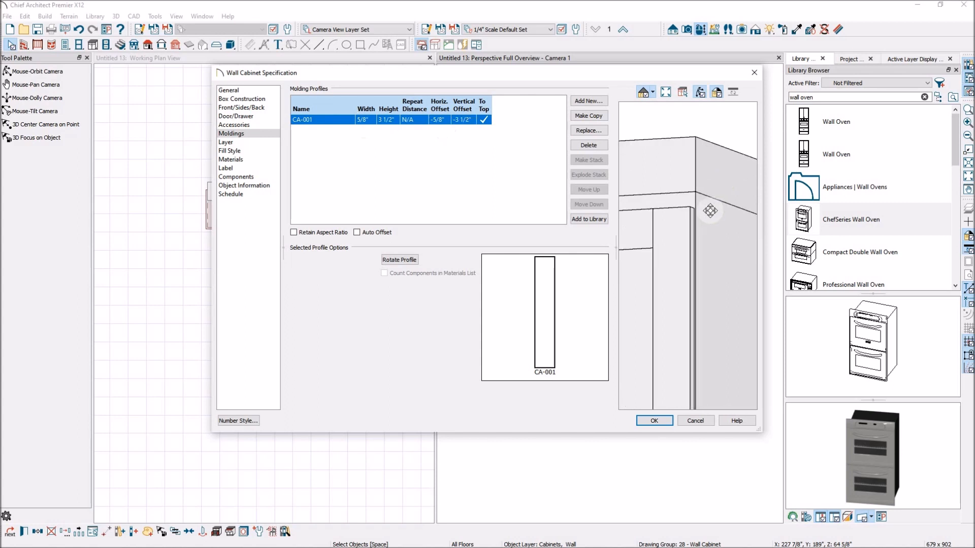
{"action": "scroll", "coordinate": [706, 214], "scroll_direction": "down", "scroll_amount": 6}
{"action": "mouse_move", "coordinate": [661, 242]}
{"action": "left_mouse_down"}
{"action": "mouse_move", "coordinate": [716, 273]}
{"action": "mouse_move", "coordinate": [714, 239]}
{"action": "mouse_move", "coordinate": [723, 239]}
{"action": "mouse_move", "coordinate": [638, 243]}
{"action": "mouse_move", "coordinate": [662, 259]}
{"action": "left_mouse_up"}
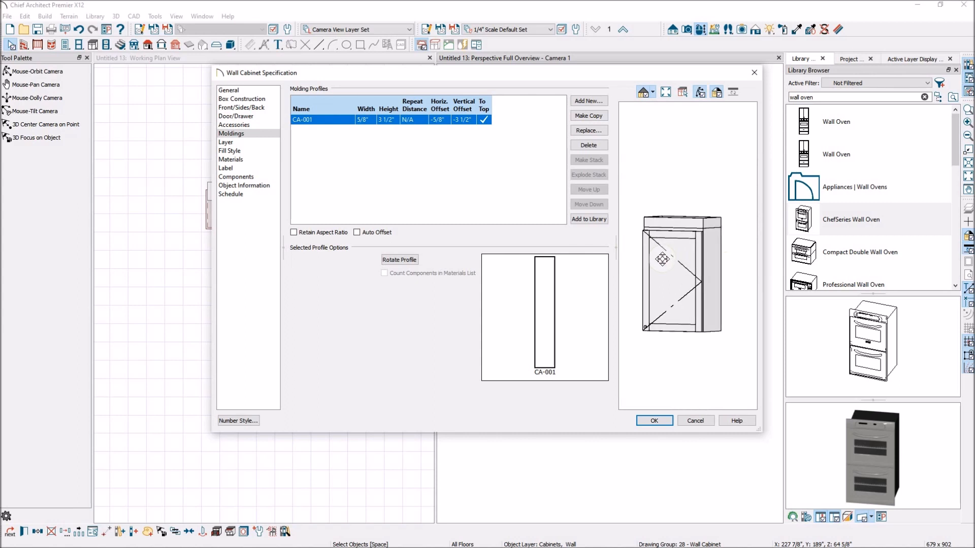
{"action": "scroll", "coordinate": [700, 228], "scroll_direction": "up", "scroll_amount": 5}
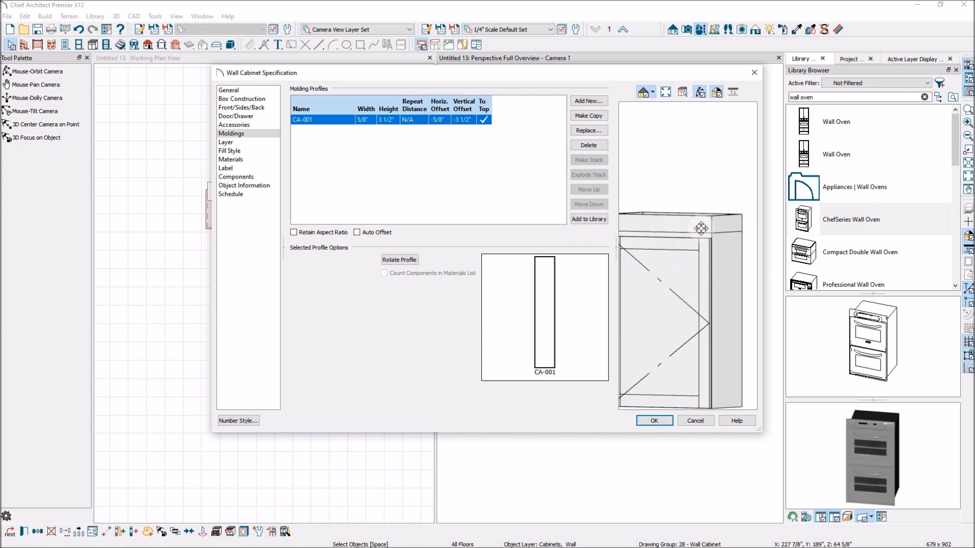
{"action": "scroll", "coordinate": [700, 223], "scroll_direction": "down", "scroll_amount": 3}
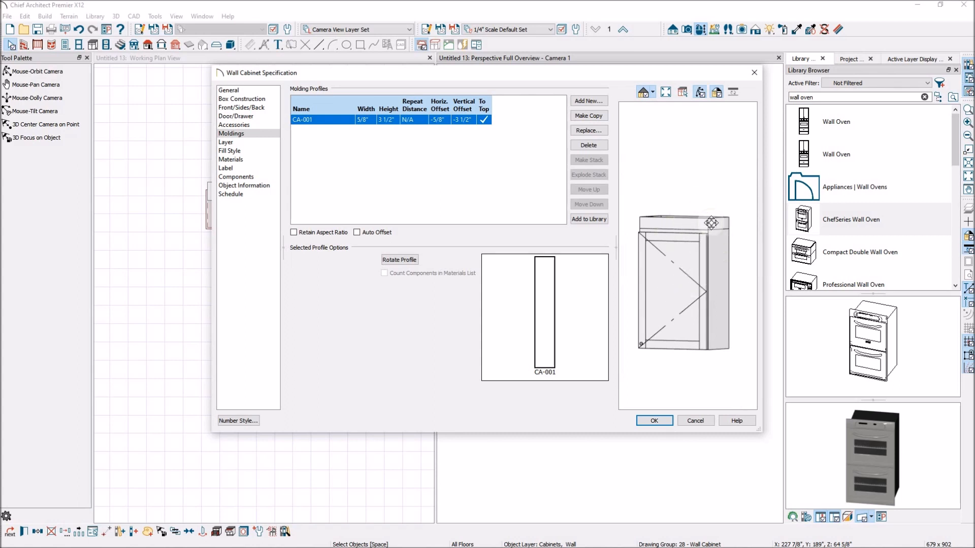
{"action": "left_click_drag", "start_coordinate": [696, 230], "coordinate": [701, 295]}
{"action": "left_click", "coordinate": [658, 421]}
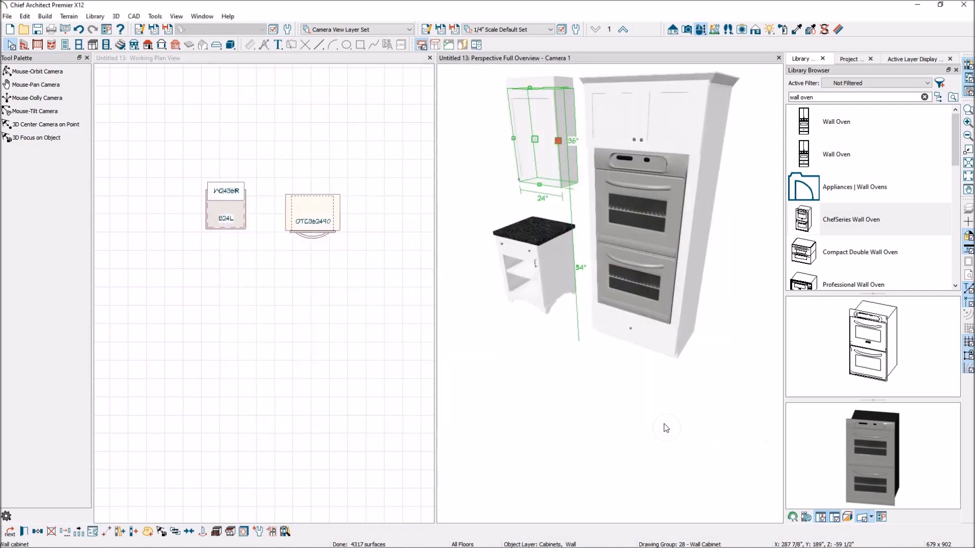
Step: Place a base cabinet in the plan to the right of the existing cabinets and oven
{"action": "scroll", "coordinate": [587, 379], "scroll_direction": "down", "scroll_amount": 2}
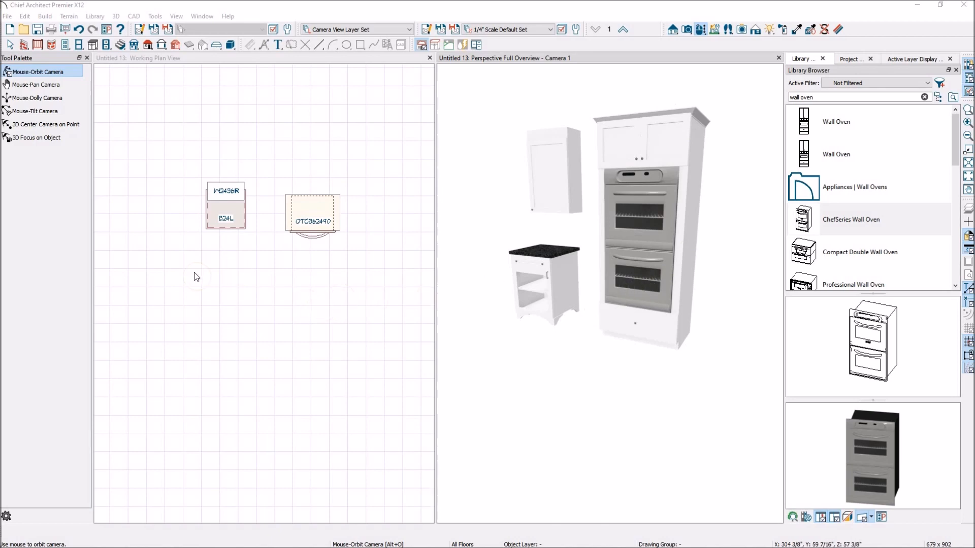
{"action": "scroll", "coordinate": [172, 274], "scroll_direction": "down", "scroll_amount": 5}
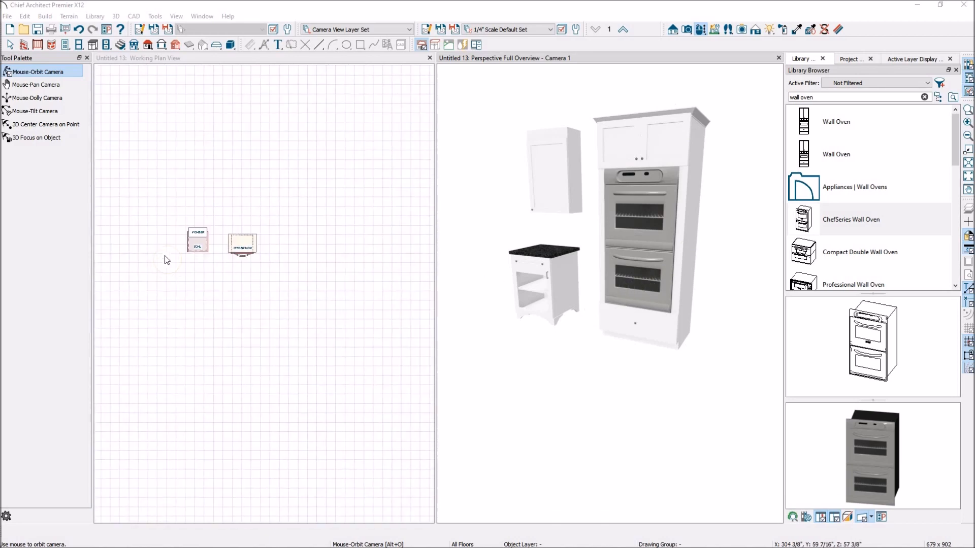
{"action": "scroll", "coordinate": [282, 270], "scroll_direction": "down", "scroll_amount": 2}
{"action": "scroll", "coordinate": [355, 269], "scroll_direction": "up", "scroll_amount": 2}
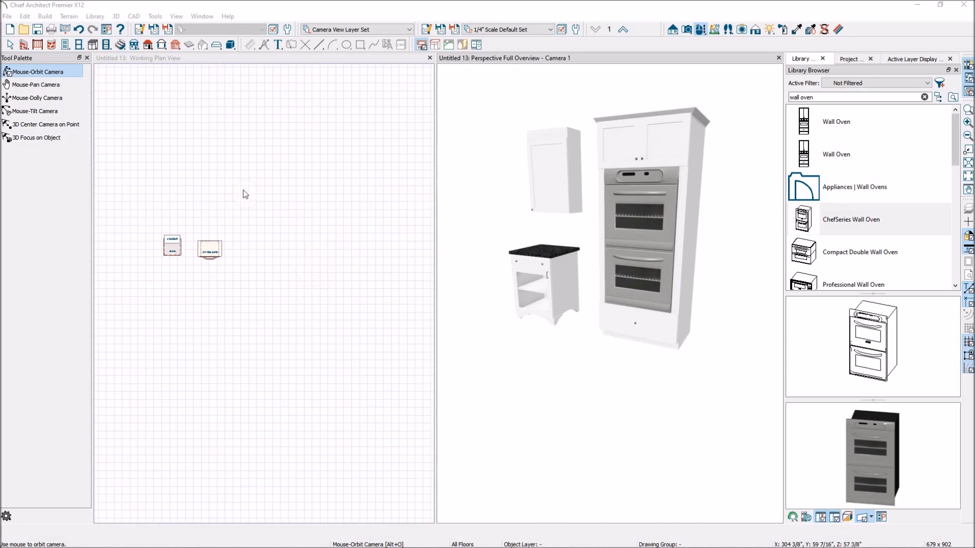
{"action": "left_click", "coordinate": [93, 45]}
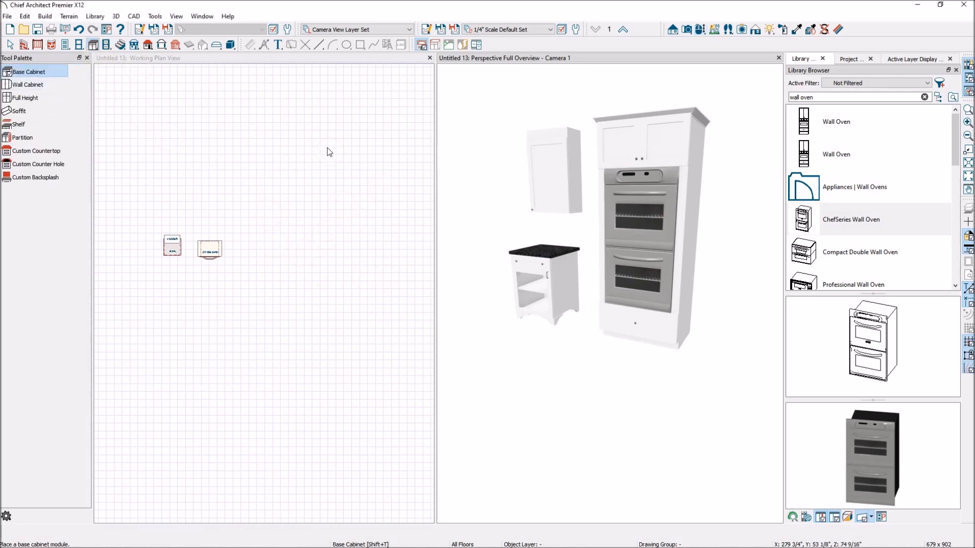
{"action": "left_click", "coordinate": [212, 59]}
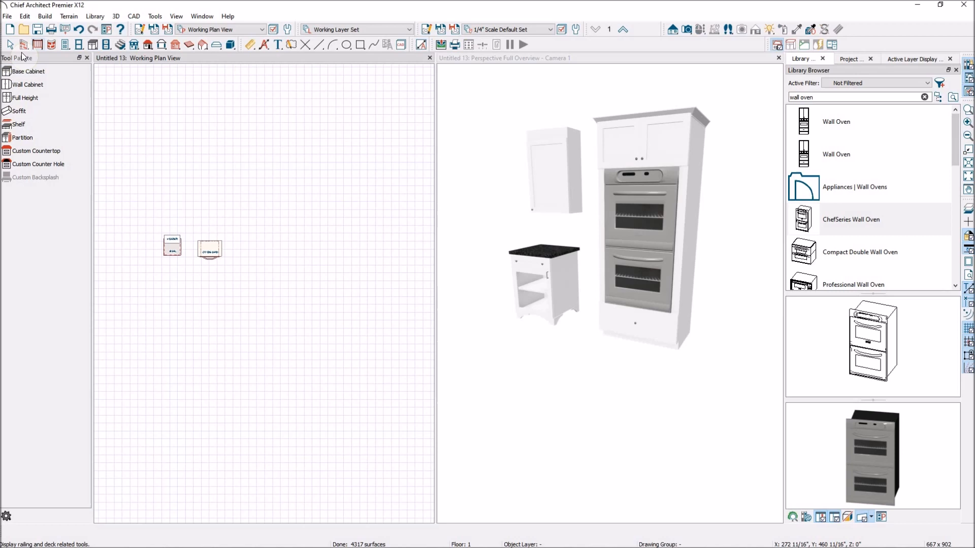
{"action": "left_click", "coordinate": [23, 72]}
{"action": "left_click", "coordinate": [291, 250]}
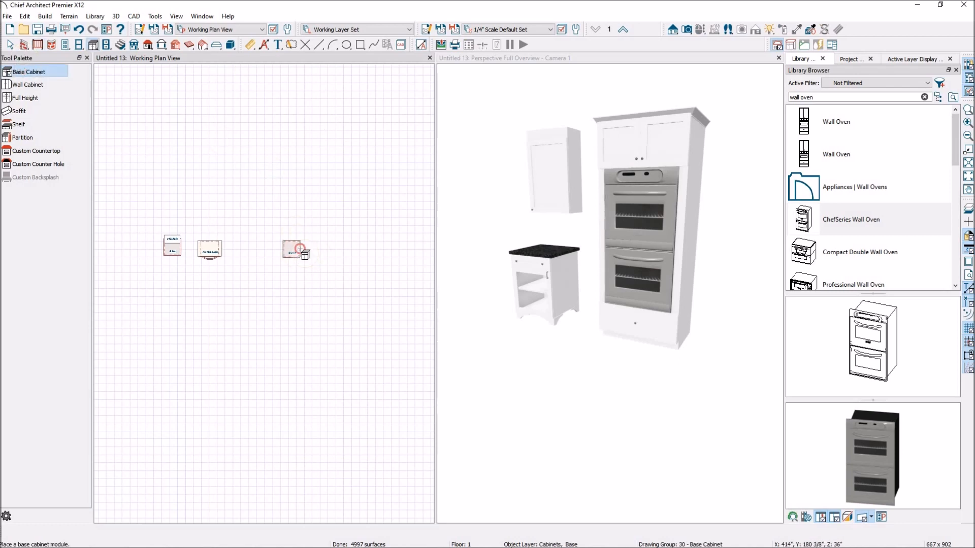
{"action": "left_click", "coordinate": [300, 249]}
Step: Place a second base cabinet directly beside the new base cabinet
{"action": "scroll", "coordinate": [582, 305], "scroll_direction": "down", "scroll_amount": 5}
{"action": "scroll", "coordinate": [424, 249], "scroll_direction": "down", "scroll_amount": 3}
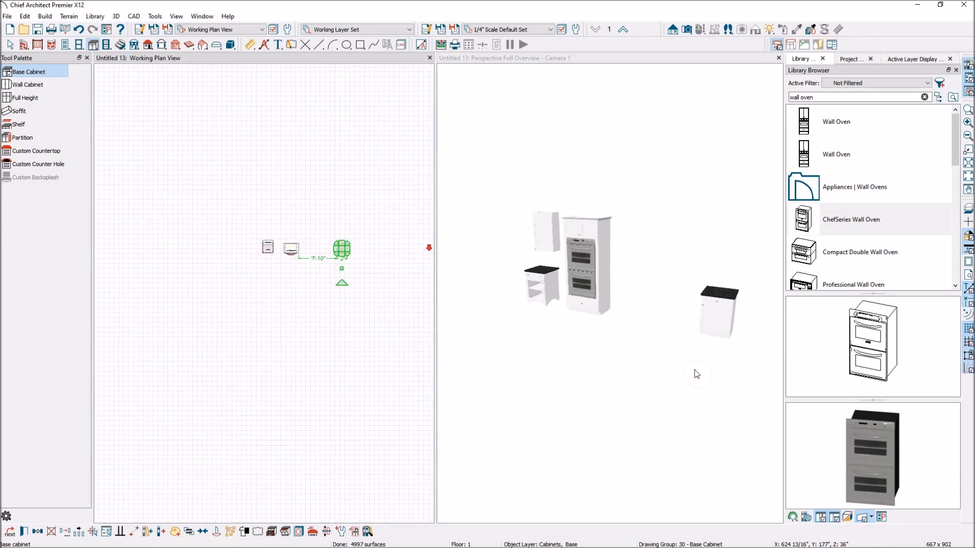
{"action": "scroll", "coordinate": [697, 374], "scroll_direction": "down", "scroll_amount": 2}
{"action": "scroll", "coordinate": [488, 262], "scroll_direction": "down", "scroll_amount": 3}
{"action": "scroll", "coordinate": [639, 337], "scroll_direction": "up", "scroll_amount": 4}
{"action": "scroll", "coordinate": [657, 284], "scroll_direction": "up", "scroll_amount": 2}
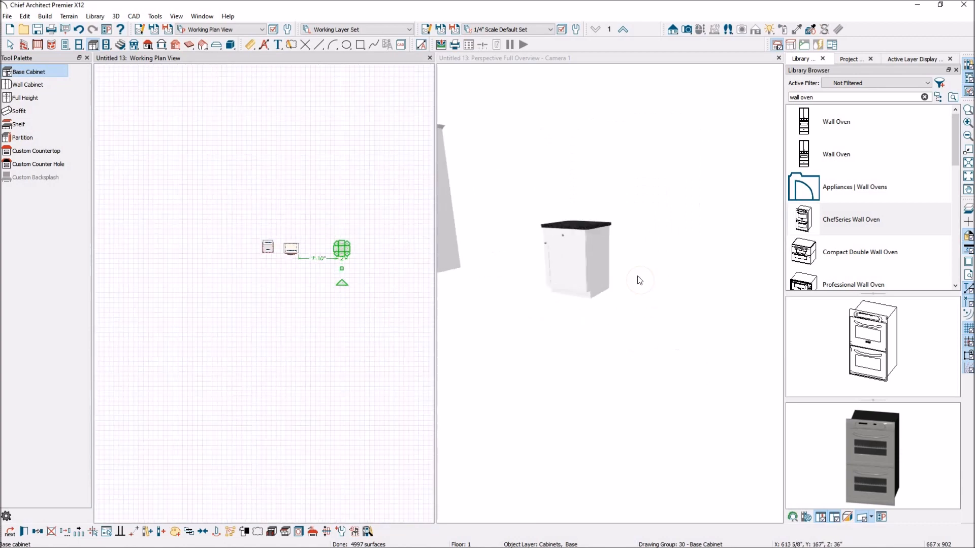
{"action": "scroll", "coordinate": [639, 281], "scroll_direction": "down", "scroll_amount": 2}
{"action": "left_click", "coordinate": [309, 222]}
{"action": "scroll", "coordinate": [371, 246], "scroll_direction": "up", "scroll_amount": 4}
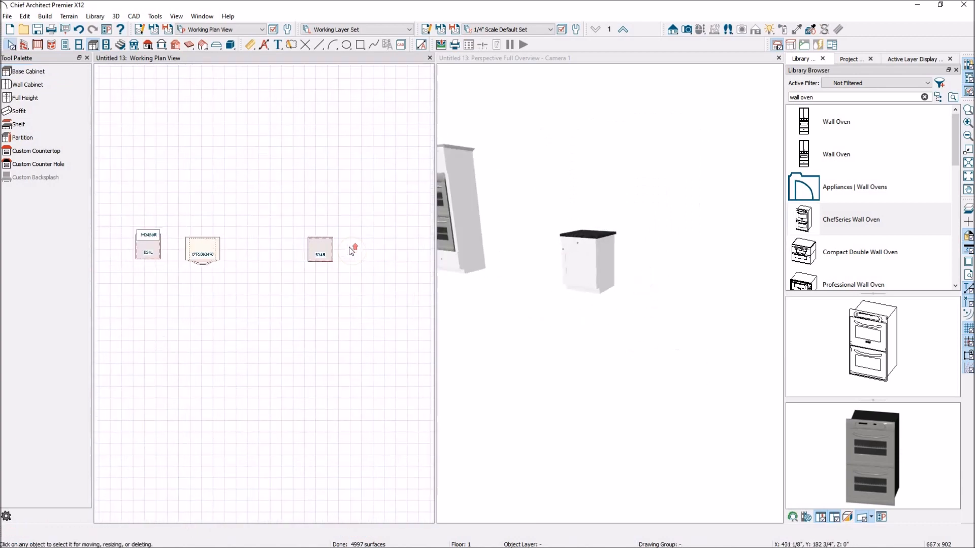
{"action": "left_click", "coordinate": [30, 72]}
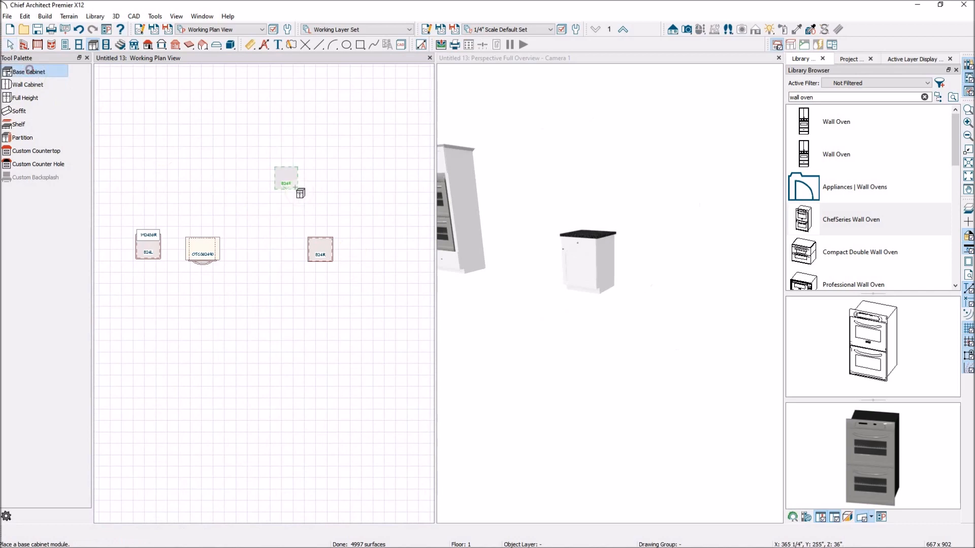
{"action": "left_click", "coordinate": [342, 252]}
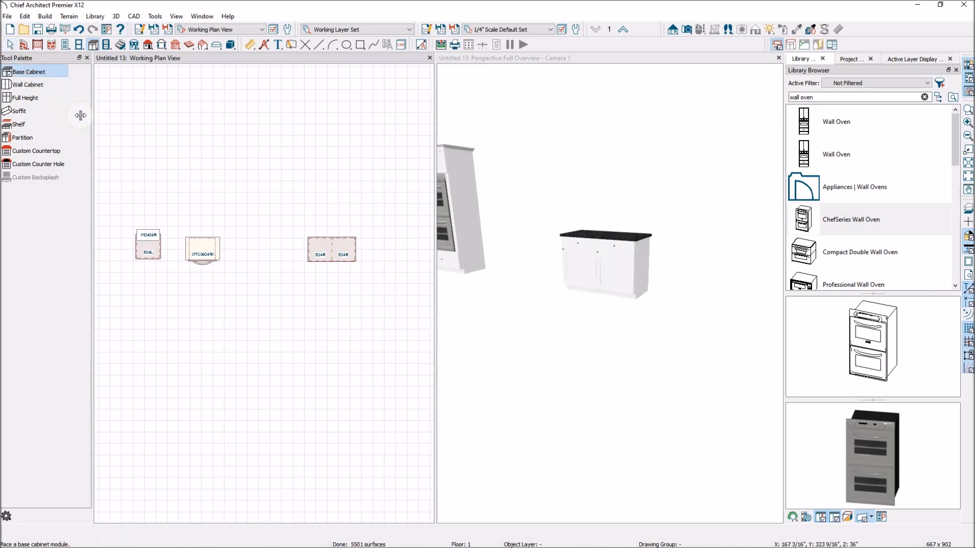
Step: Place a full height cabinet at the right end of the new base cabinet run
{"action": "left_click", "coordinate": [32, 84]}
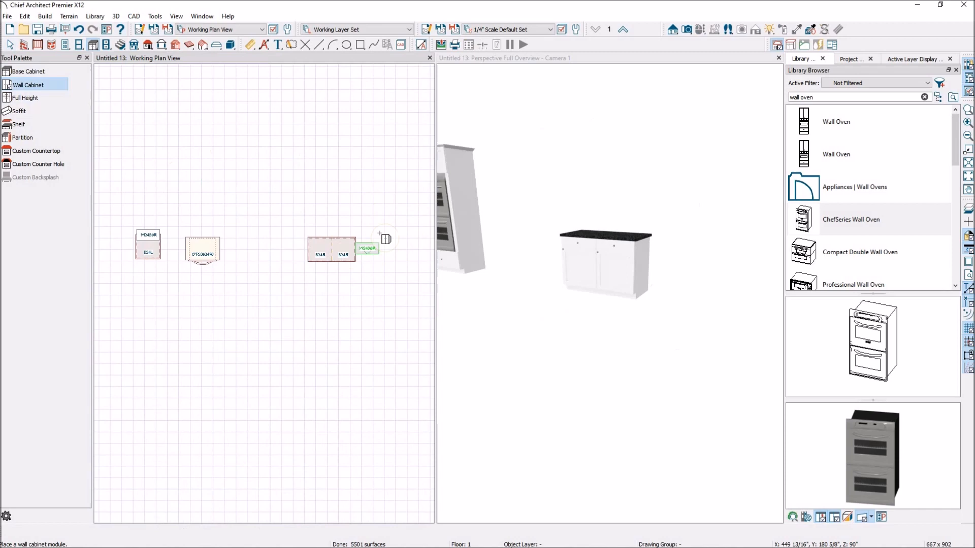
{"action": "left_click", "coordinate": [29, 98]}
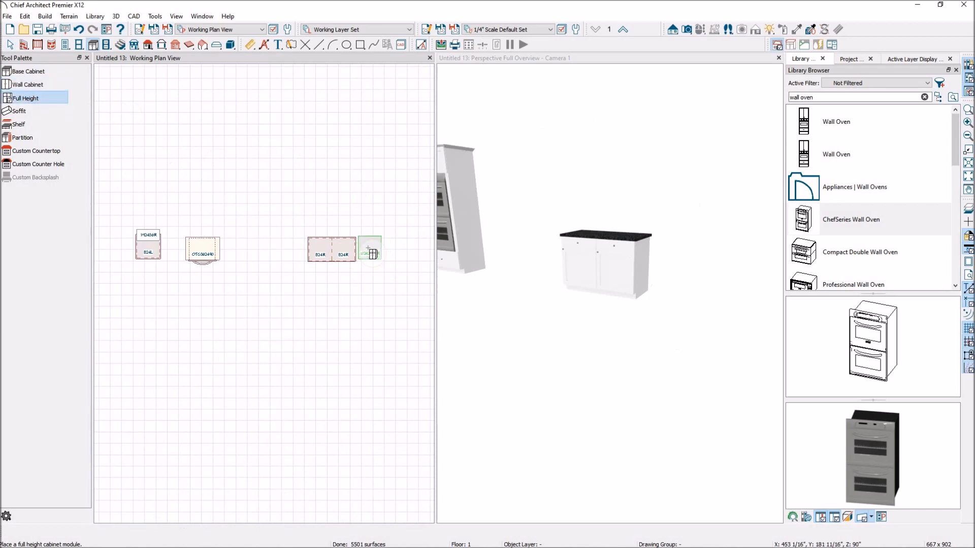
{"action": "left_click", "coordinate": [363, 254]}
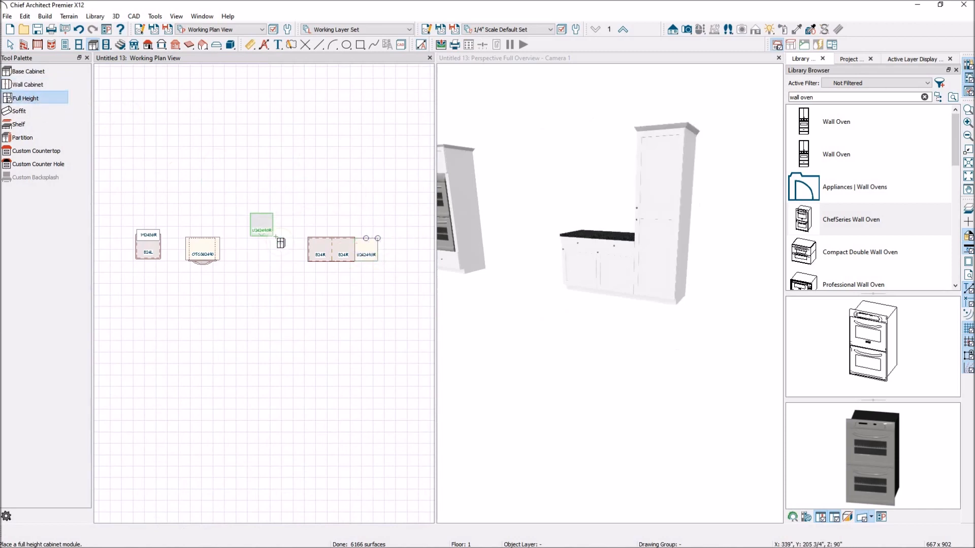
Step: Place another full height cabinet at the left end of the base cabinet run
{"action": "left_click", "coordinate": [304, 256]}
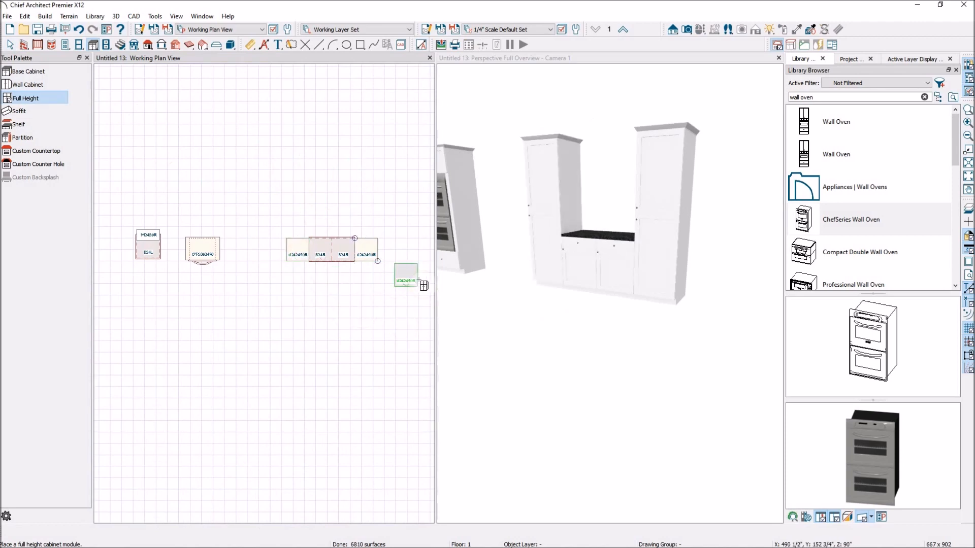
{"action": "key", "text": "space"}
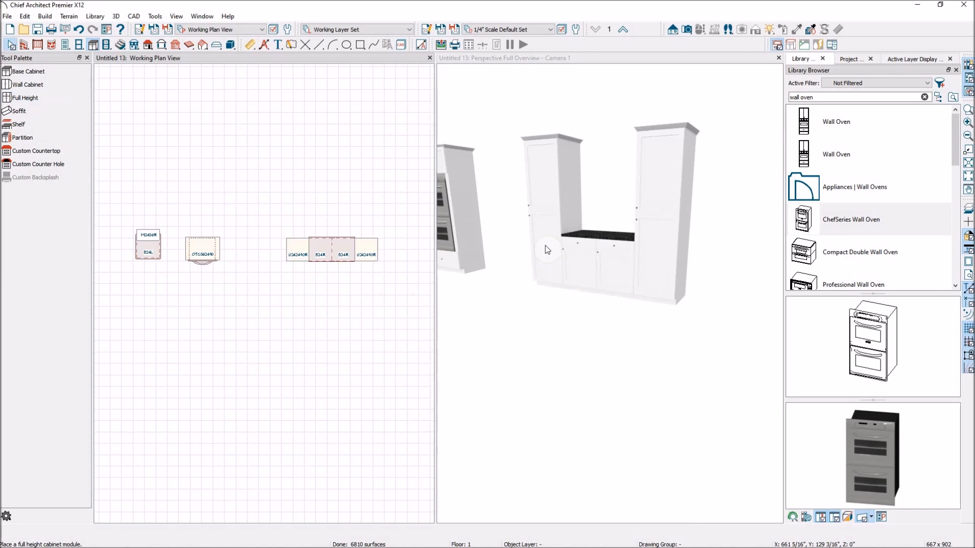
{"action": "left_click", "coordinate": [545, 250]}
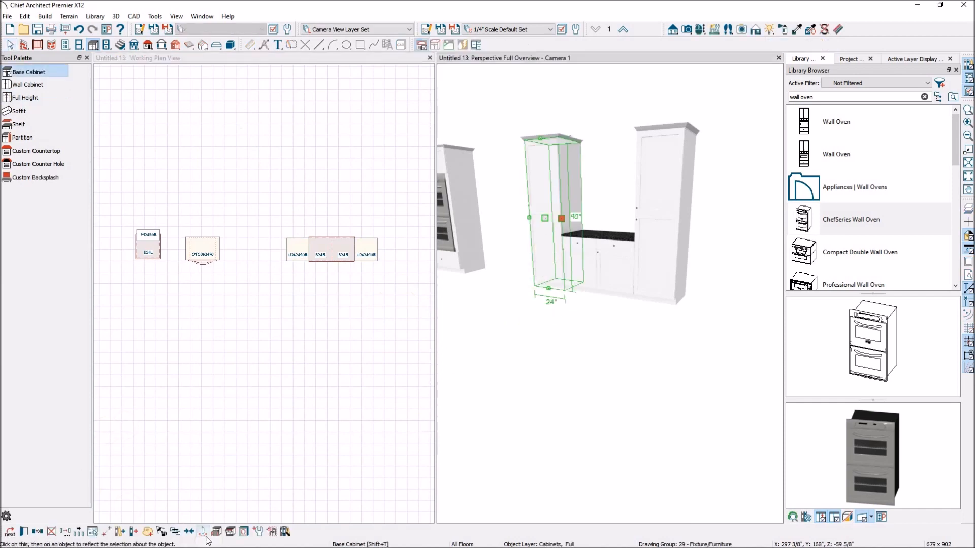
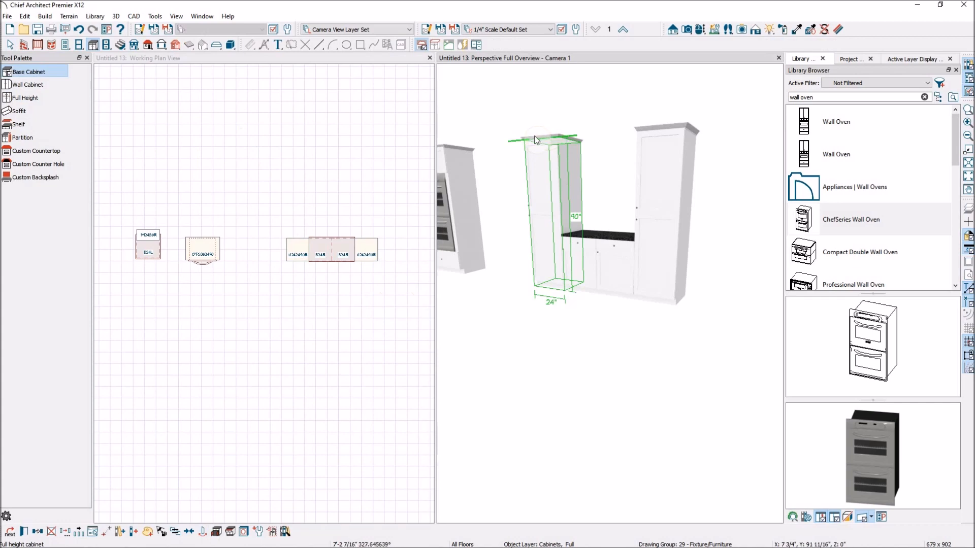
Step: Select both full height cabinets, open their specification, and remove the upper and lower doors to leave open shelving
{"action": "left_click", "coordinate": [559, 133]}
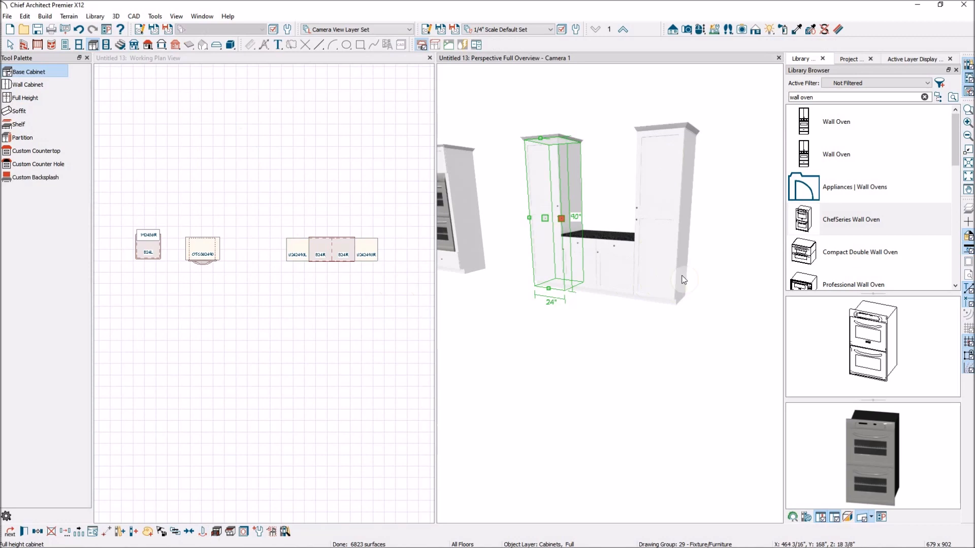
{"action": "left_click", "coordinate": [657, 253], "text": "shift"}
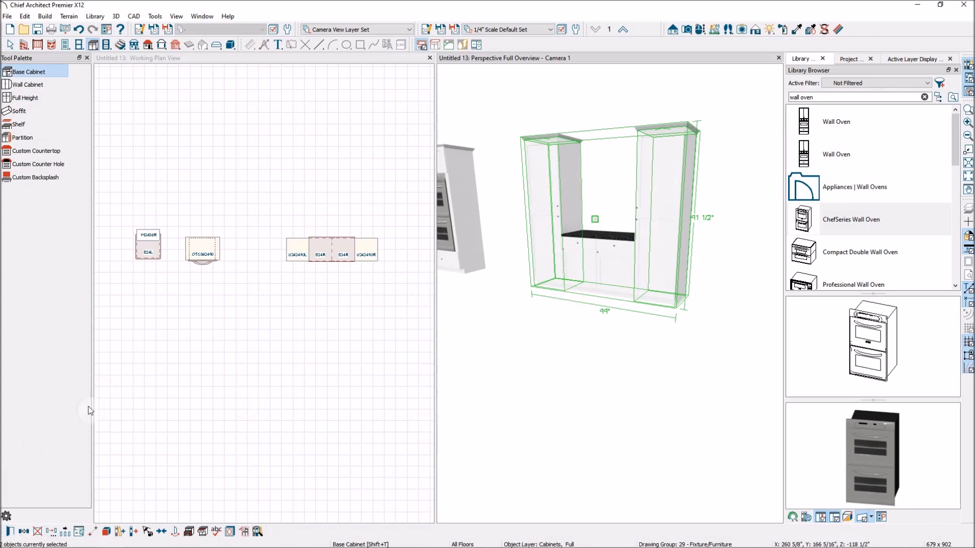
{"action": "left_click", "coordinate": [9, 532]}
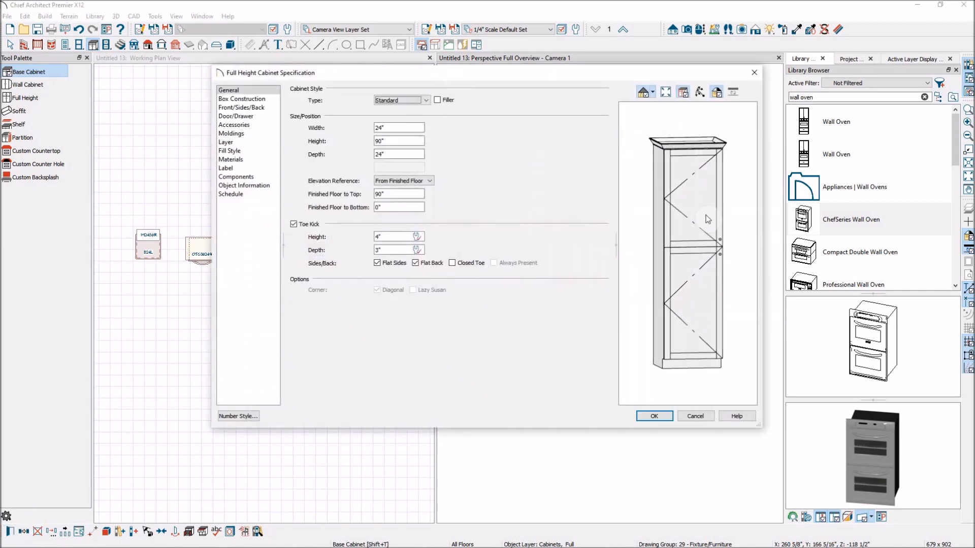
{"action": "left_click", "coordinate": [701, 208]}
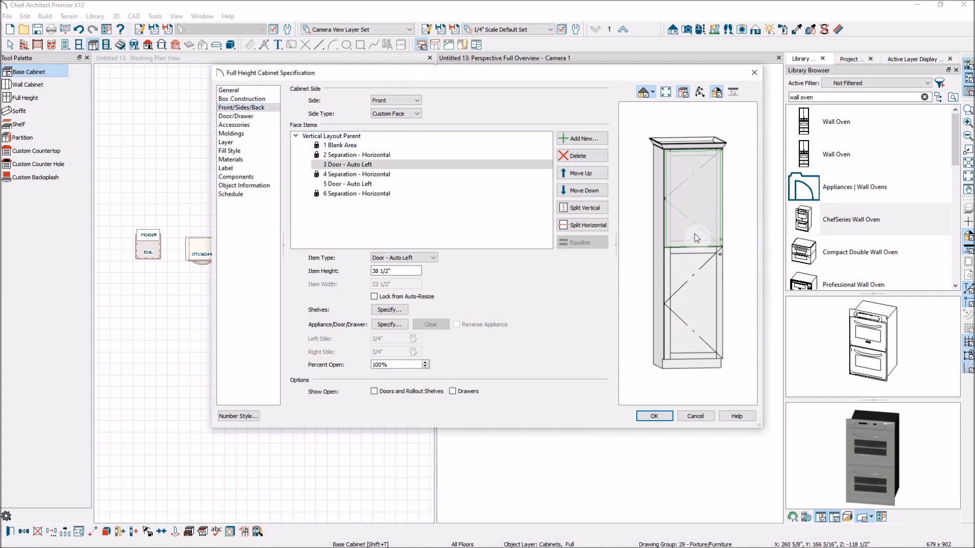
{"action": "key", "text": "Delete"}
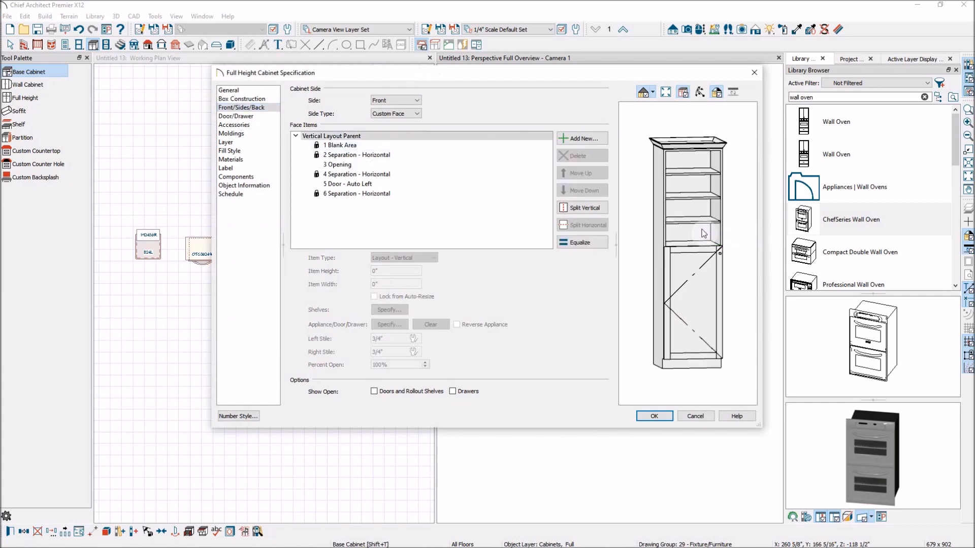
{"action": "left_click", "coordinate": [703, 279]}
{"action": "key", "text": "Delete"}
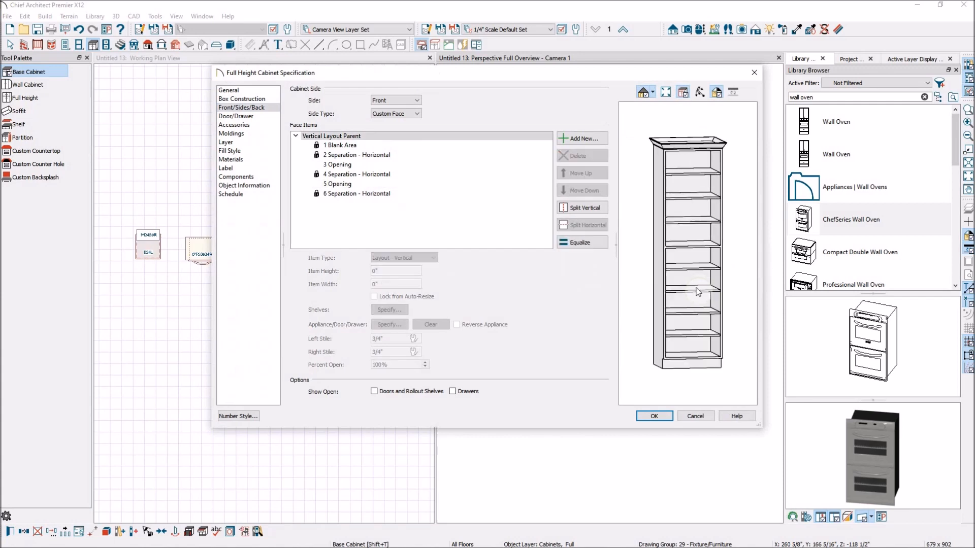
Step: Set the upper opening's shelves to manual management with two shelves
{"action": "left_click", "coordinate": [684, 218]}
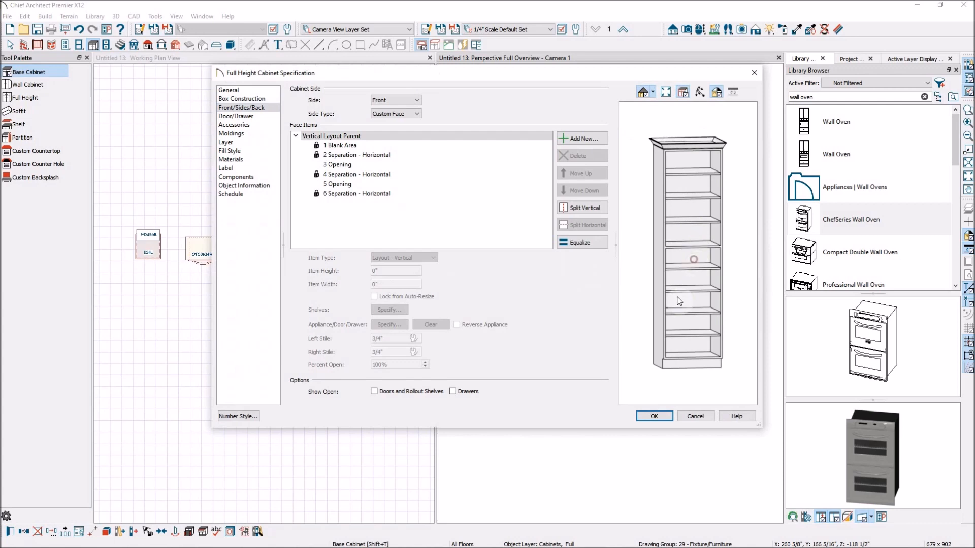
{"action": "left_click", "coordinate": [360, 164]}
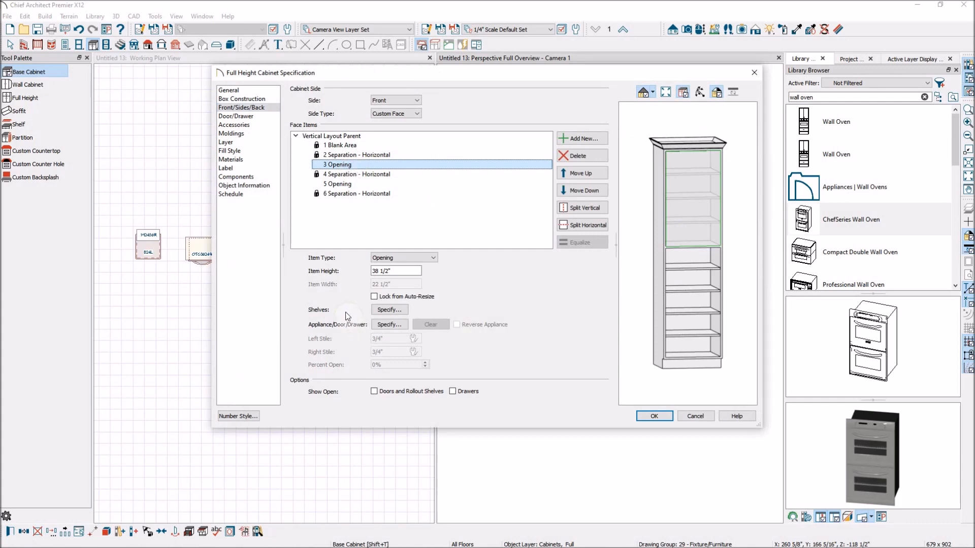
{"action": "left_click", "coordinate": [397, 312]}
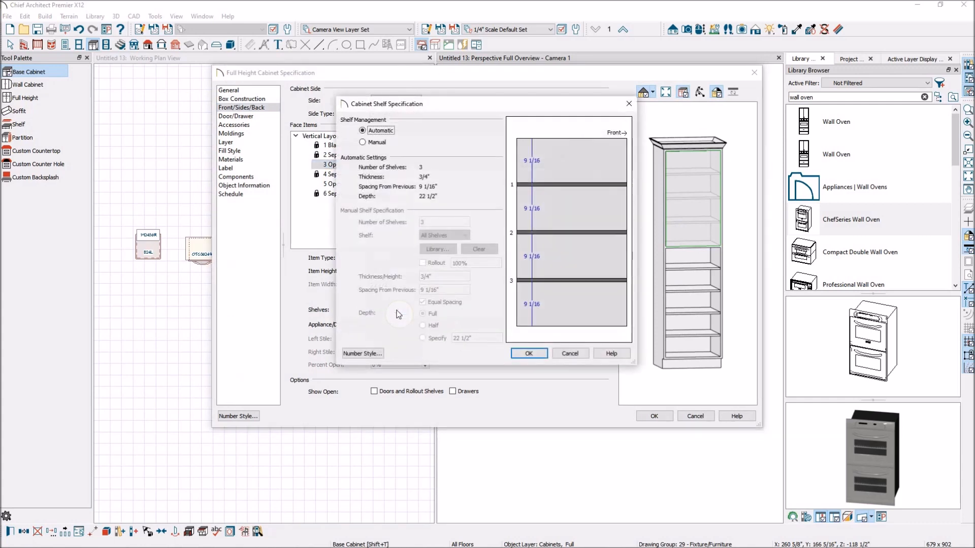
{"action": "left_click", "coordinate": [363, 143]}
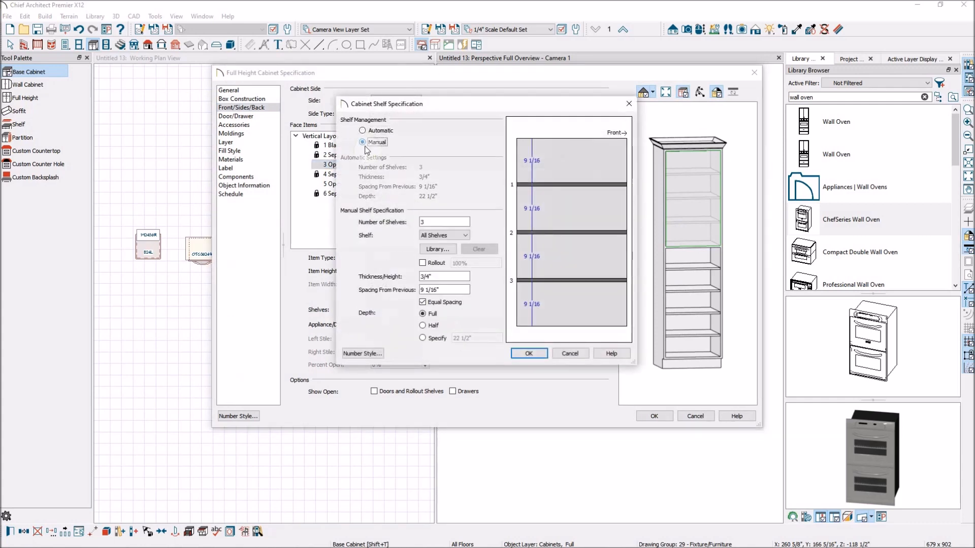
{"action": "double_click", "coordinate": [440, 222]}
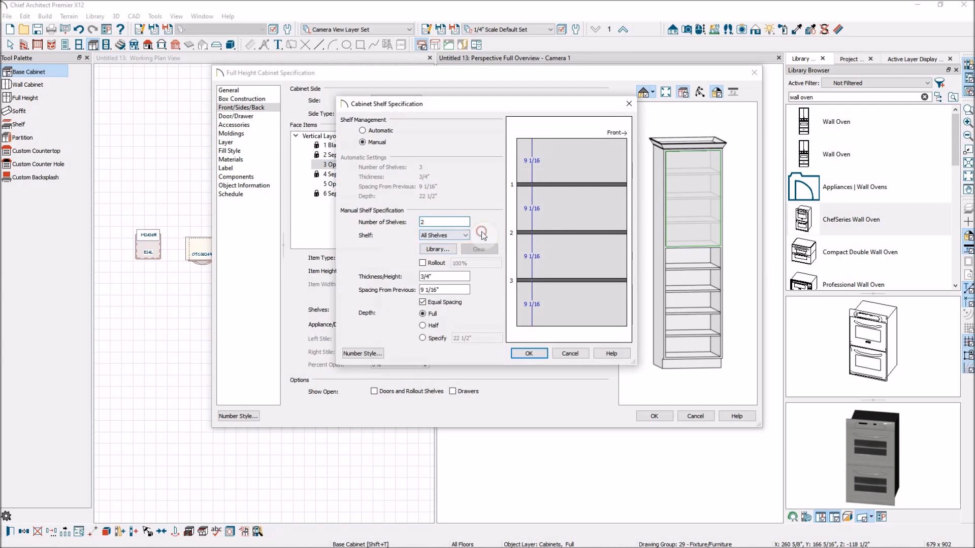
{"action": "left_click", "coordinate": [446, 248]}
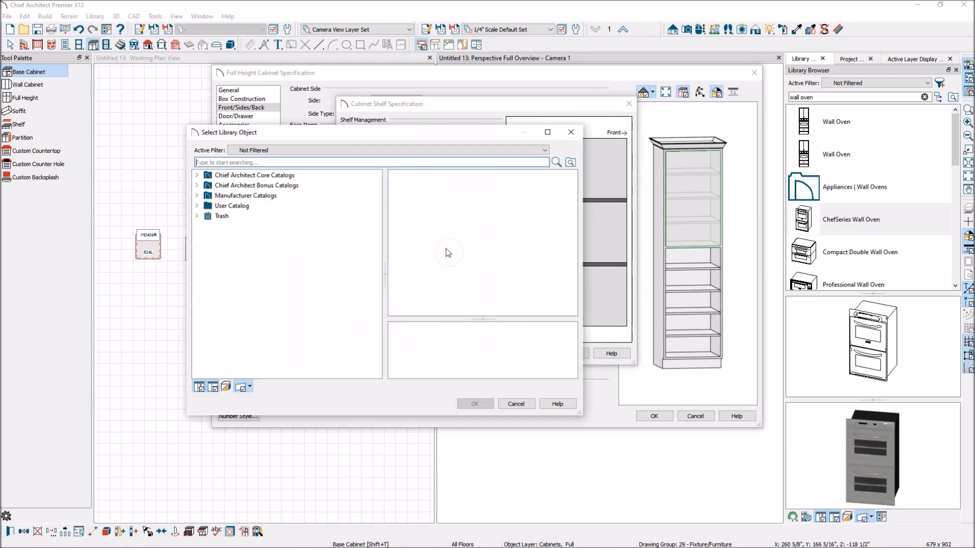
{"action": "left_click", "coordinate": [516, 403]}
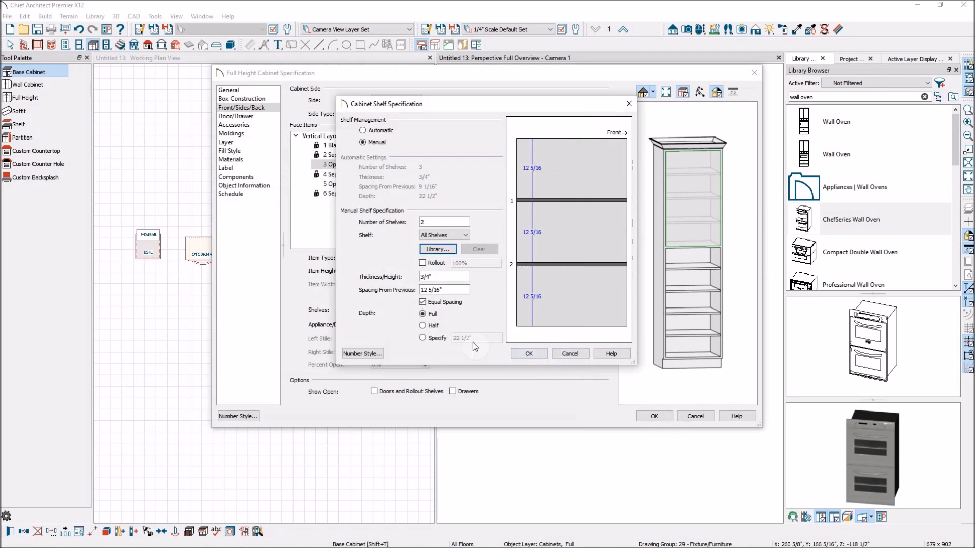
{"action": "left_click", "coordinate": [529, 353]}
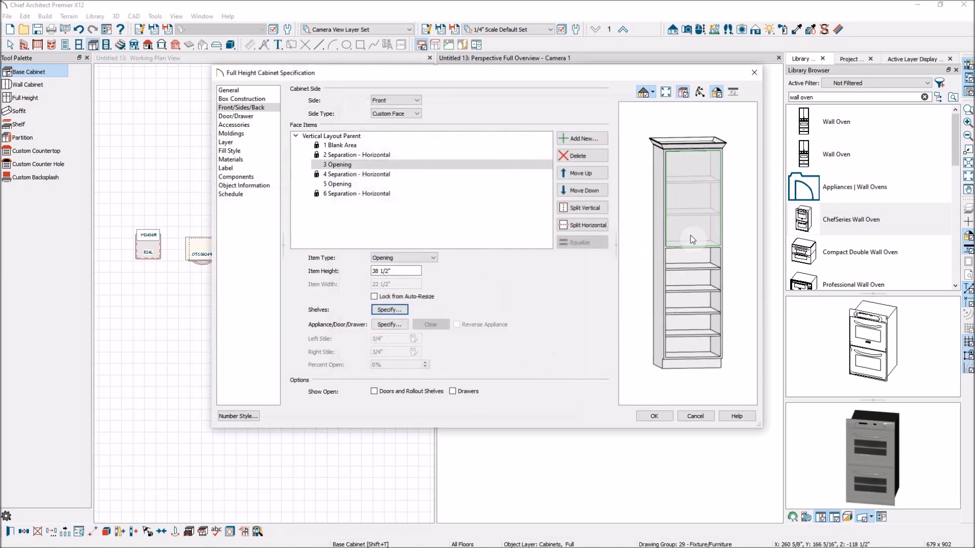
Step: Change the lower opening to a Door - Left item with a height of 34 1/2" and apply
{"action": "left_click", "coordinate": [699, 296]}
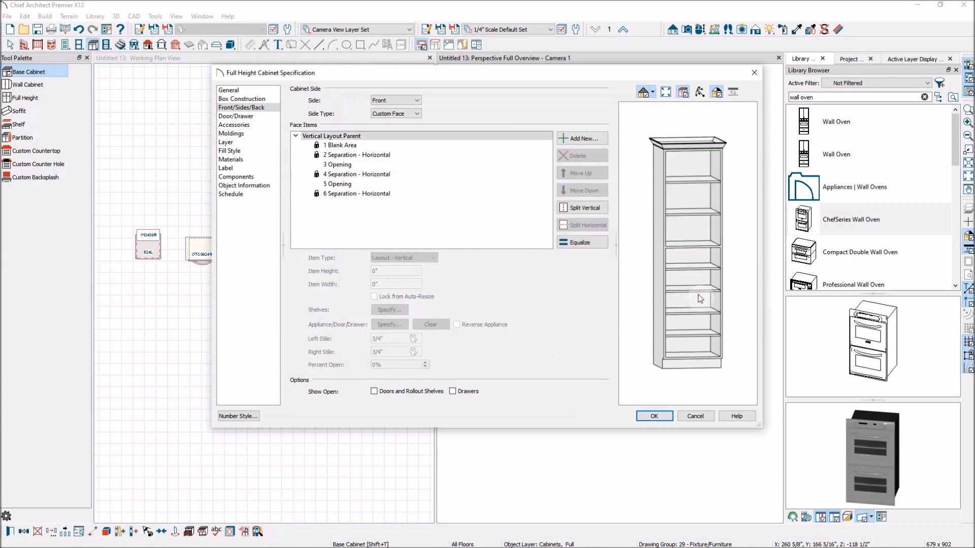
{"action": "left_click", "coordinate": [349, 186]}
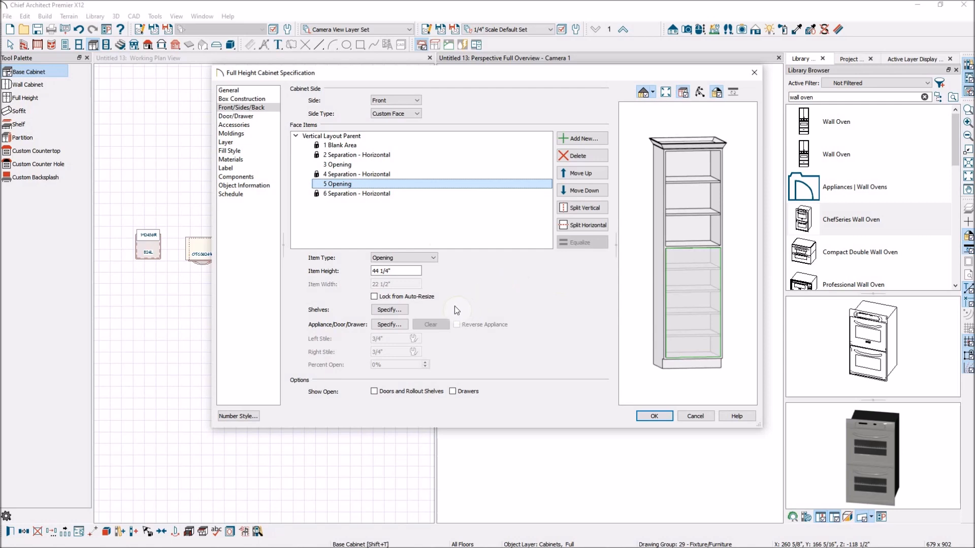
{"action": "left_click", "coordinate": [433, 258]}
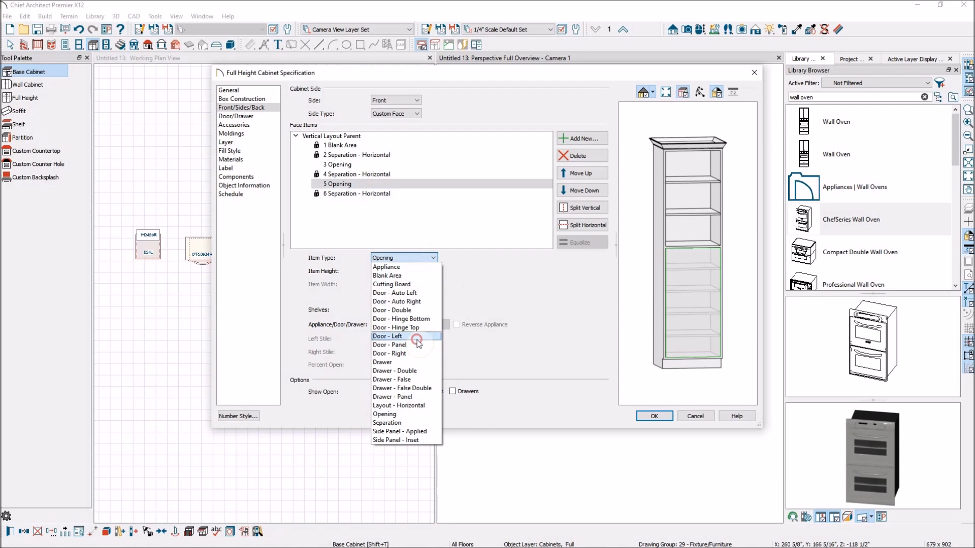
{"action": "left_click", "coordinate": [417, 338]}
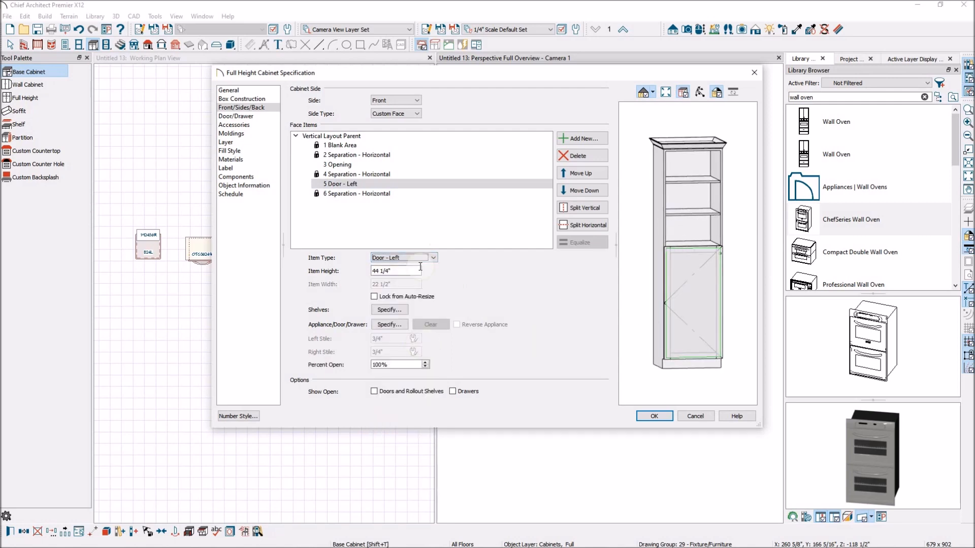
{"action": "left_click", "coordinate": [406, 274]}
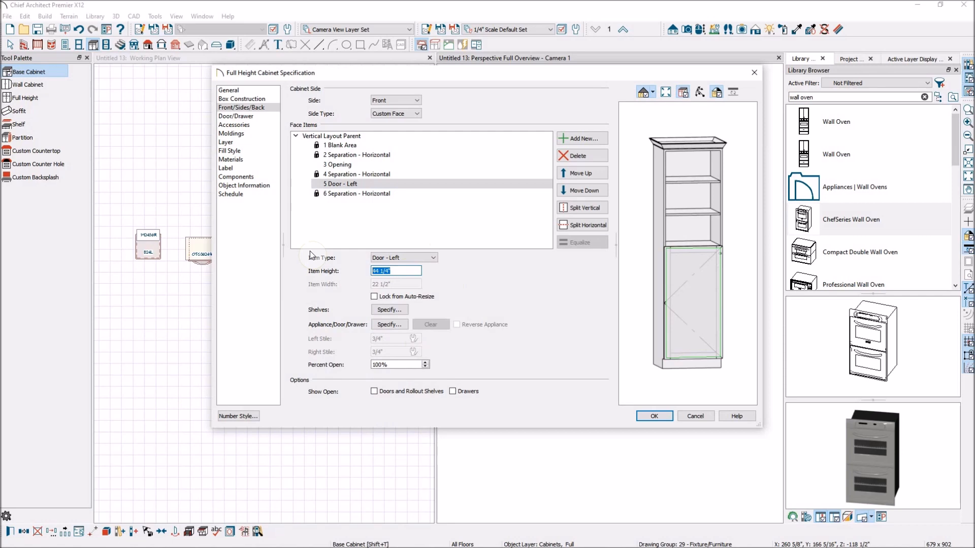
{"action": "type", "text": "34.5"}
{"action": "key", "text": "Tab"}
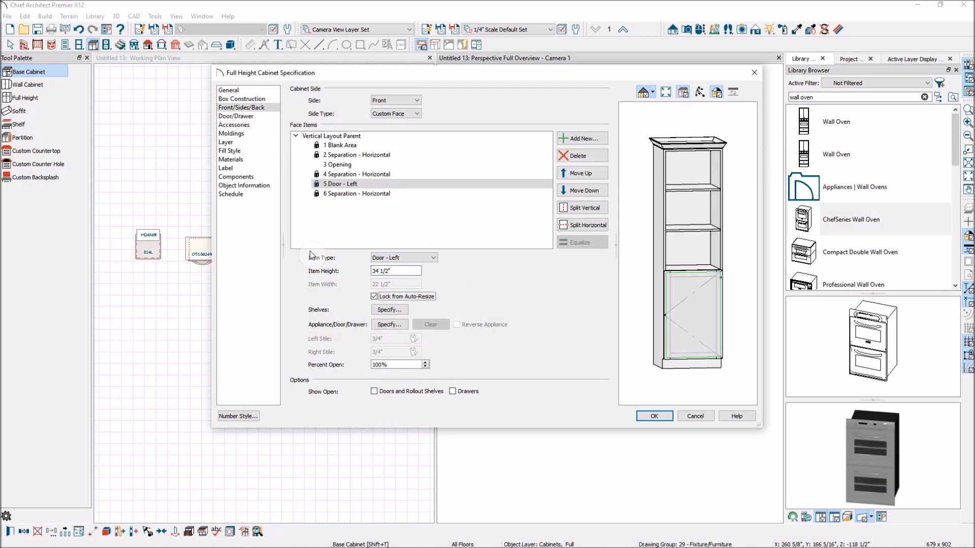
{"action": "left_click", "coordinate": [654, 416]}
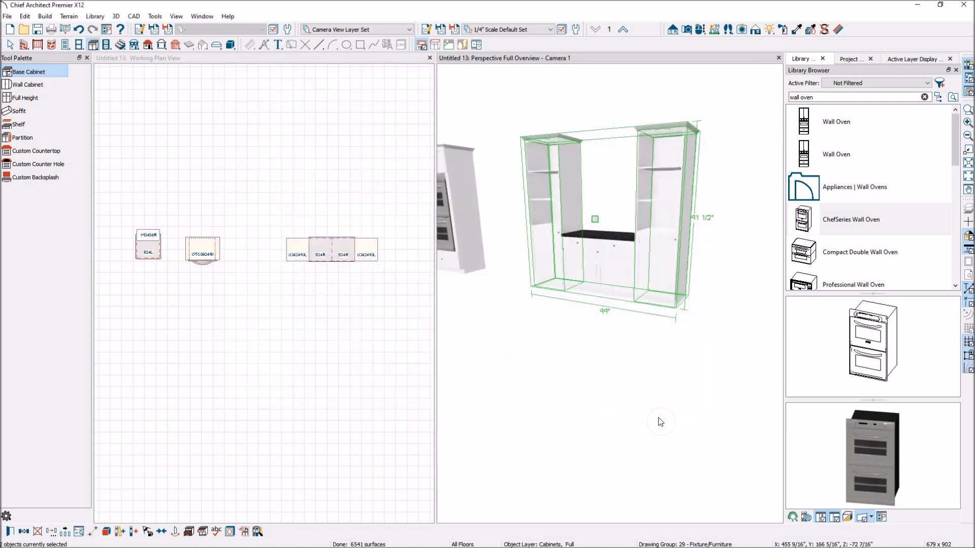
Step: Reopen both full height cabinets' specification and set the lower door's height to 30"
{"action": "left_click", "coordinate": [648, 340]}
{"action": "scroll", "coordinate": [571, 259], "scroll_direction": "up", "scroll_amount": 3}
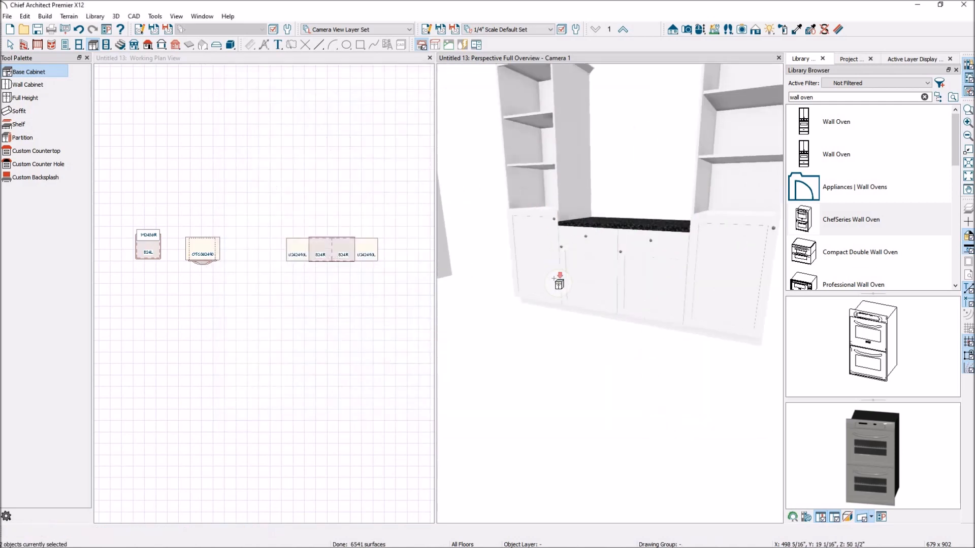
{"action": "scroll", "coordinate": [561, 276], "scroll_direction": "down", "scroll_amount": 3}
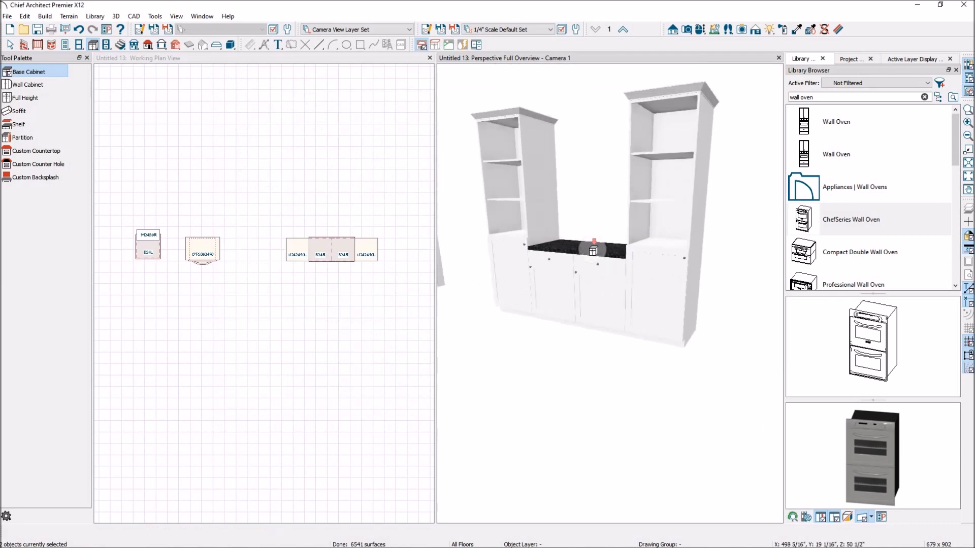
{"action": "scroll", "coordinate": [551, 249], "scroll_direction": "down", "scroll_amount": 2}
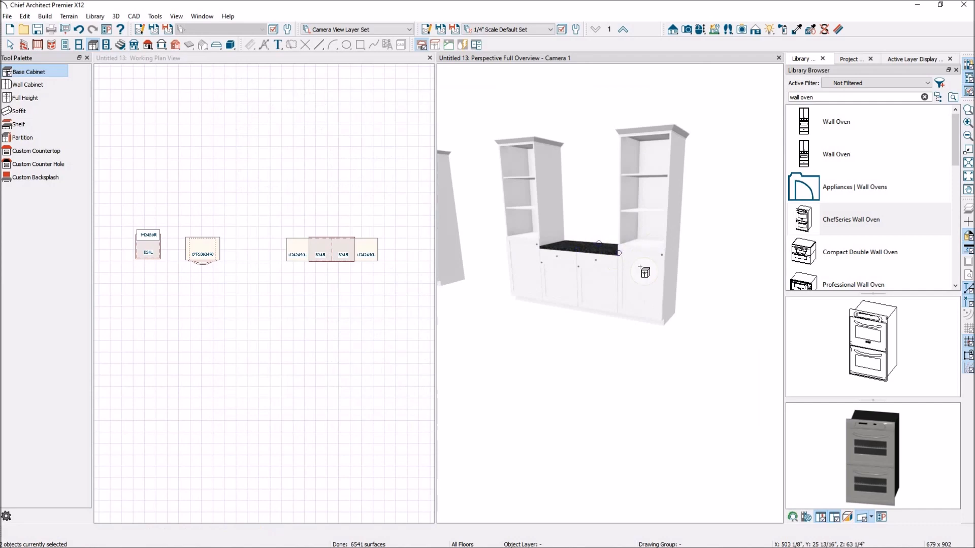
{"action": "key", "text": "space"}
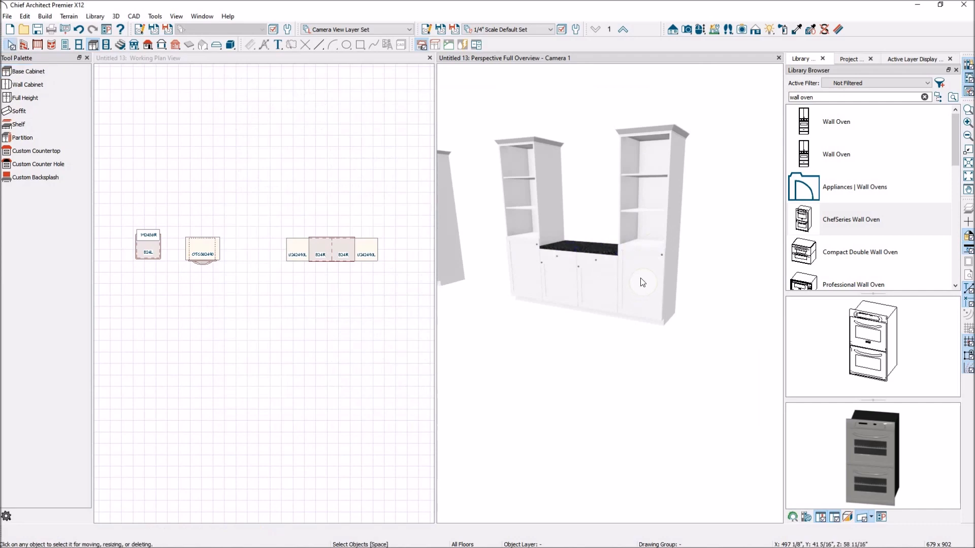
{"action": "left_click", "coordinate": [640, 278]}
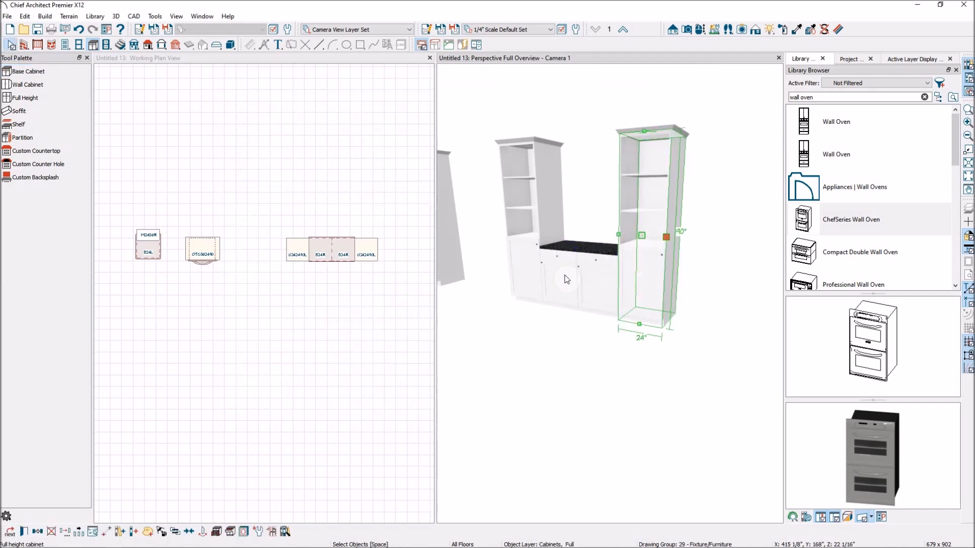
{"action": "left_click", "coordinate": [526, 259], "text": "shift"}
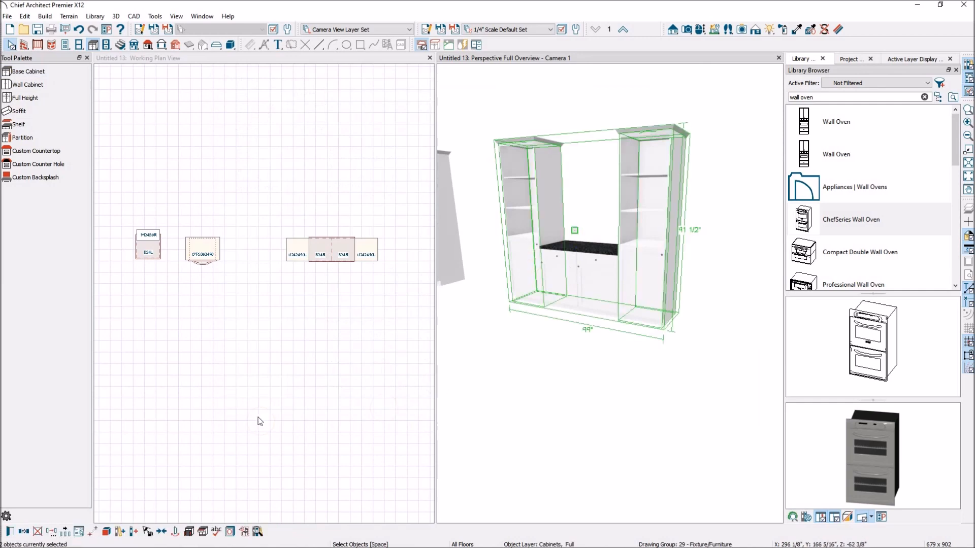
{"action": "left_click", "coordinate": [9, 537]}
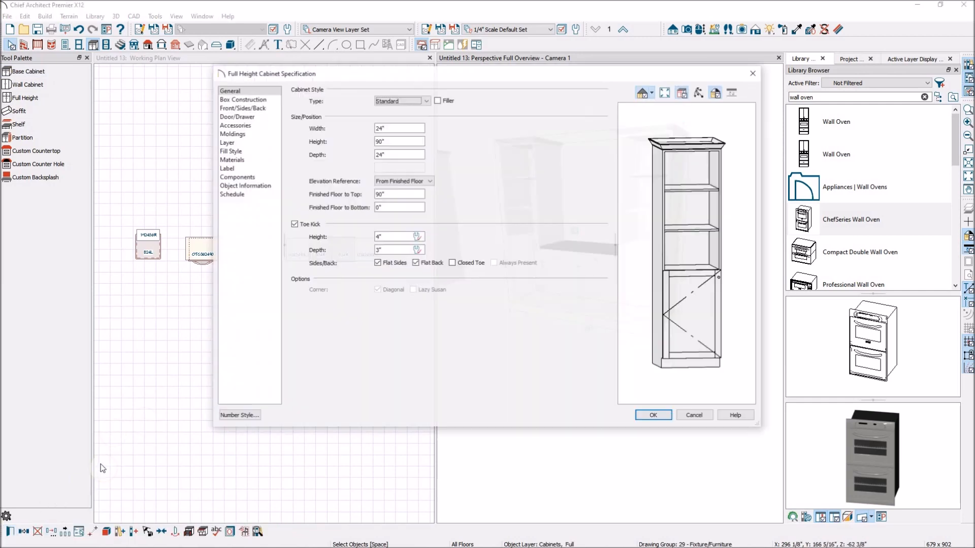
{"action": "left_click", "coordinate": [684, 321]}
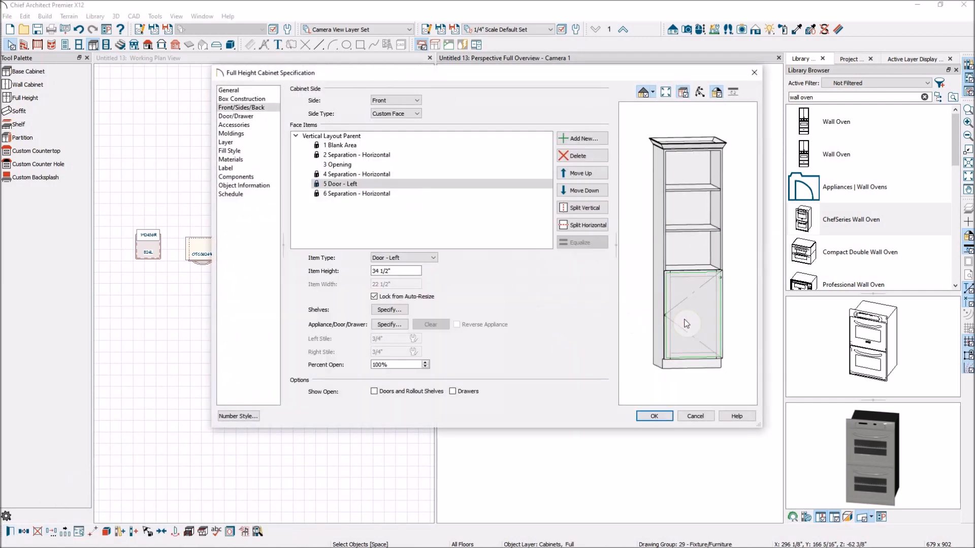
{"action": "double_click", "coordinate": [406, 268]}
{"action": "type", "text": "30"}
{"action": "left_click", "coordinate": [652, 415]}
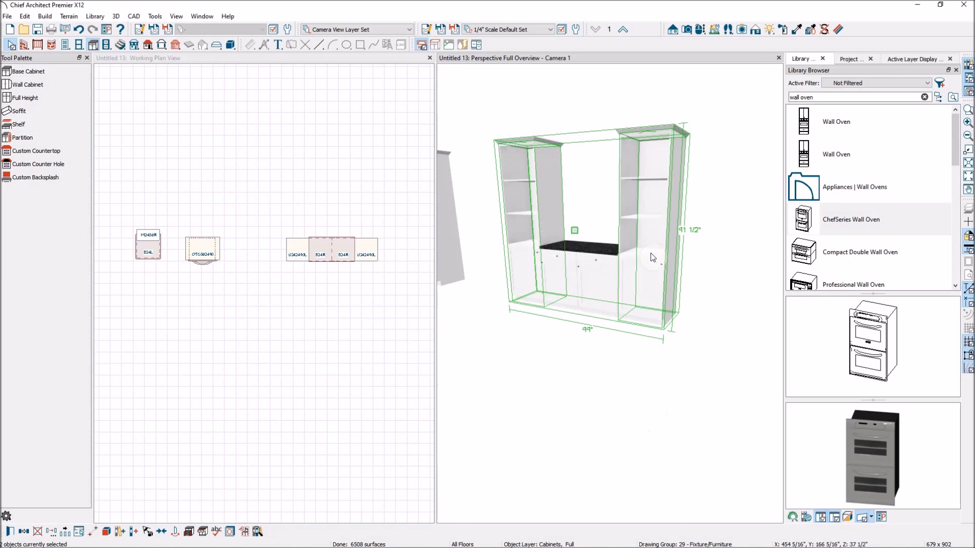
Step: Draw a straight exterior wall along the back of the cabinet run in the plan view
{"action": "left_click", "coordinate": [614, 360]}
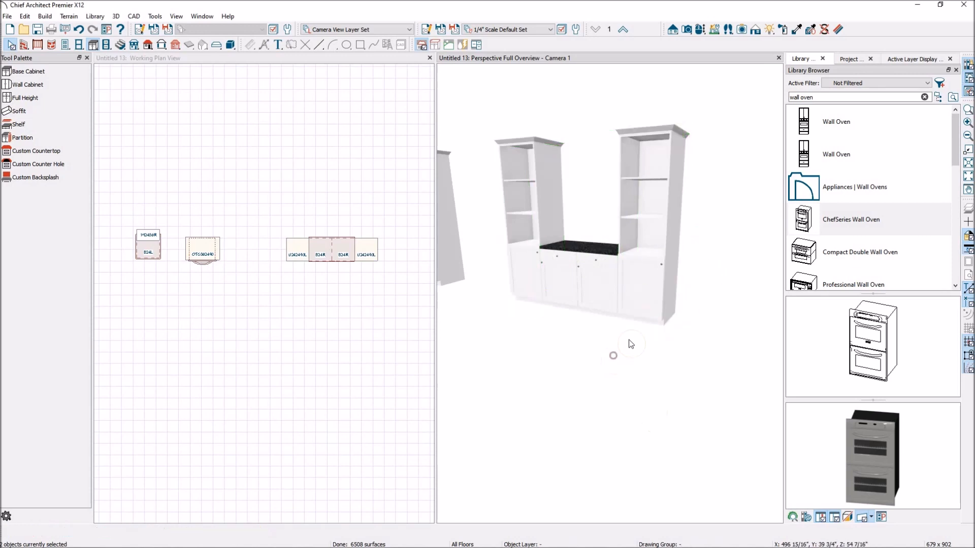
{"action": "left_click", "coordinate": [312, 172]}
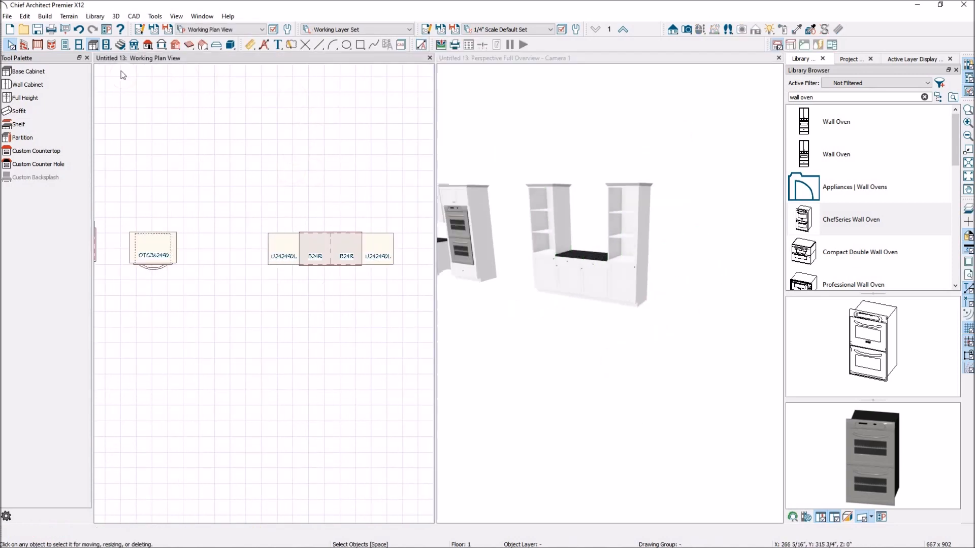
{"action": "left_click", "coordinate": [24, 45]}
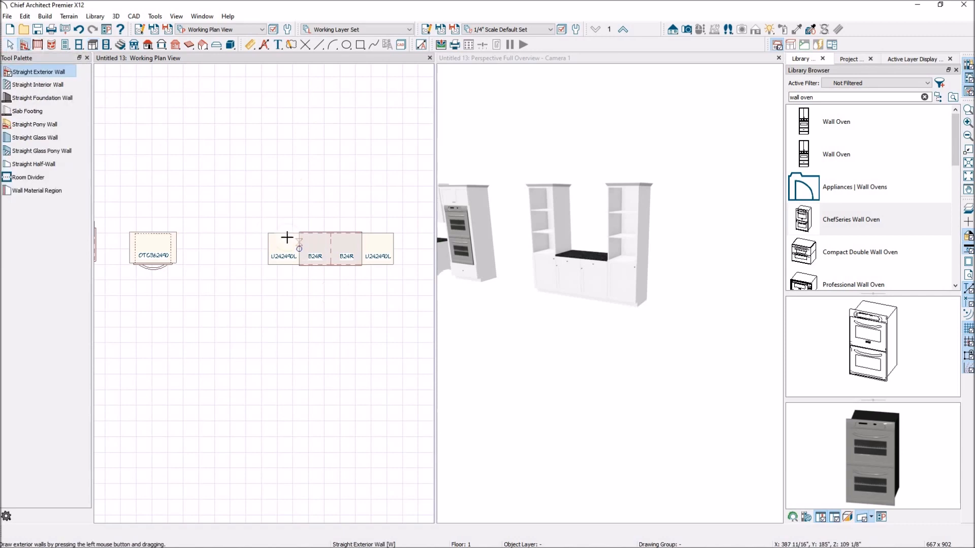
{"action": "left_click_drag", "start_coordinate": [260, 236], "coordinate": [395, 233]}
{"action": "key", "text": "space"}
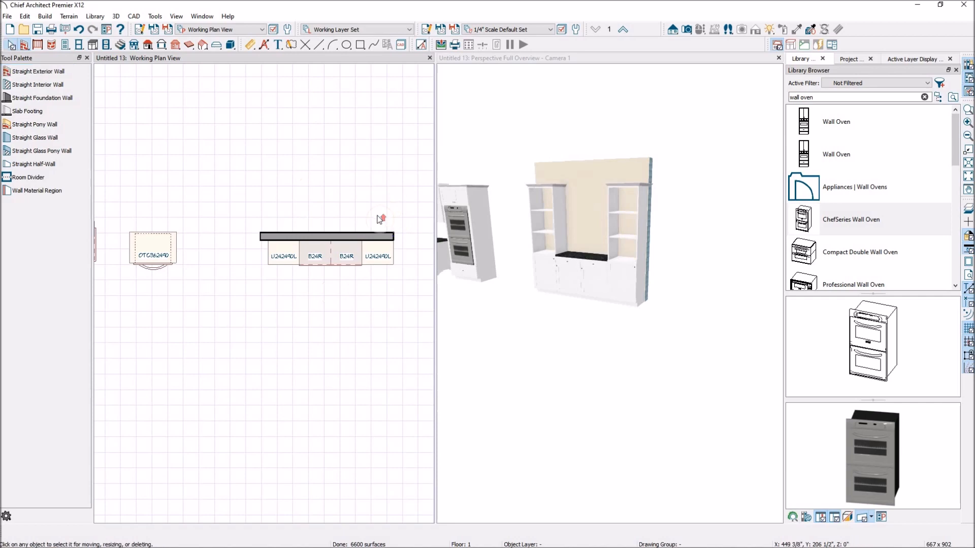
Step: Select the new wall and drag it so it sits against the back of the cabinets
{"action": "scroll", "coordinate": [374, 219], "scroll_direction": "up", "scroll_amount": 1}
{"action": "left_click", "coordinate": [337, 243]}
{"action": "left_click_drag", "start_coordinate": [353, 239], "coordinate": [354, 228]}
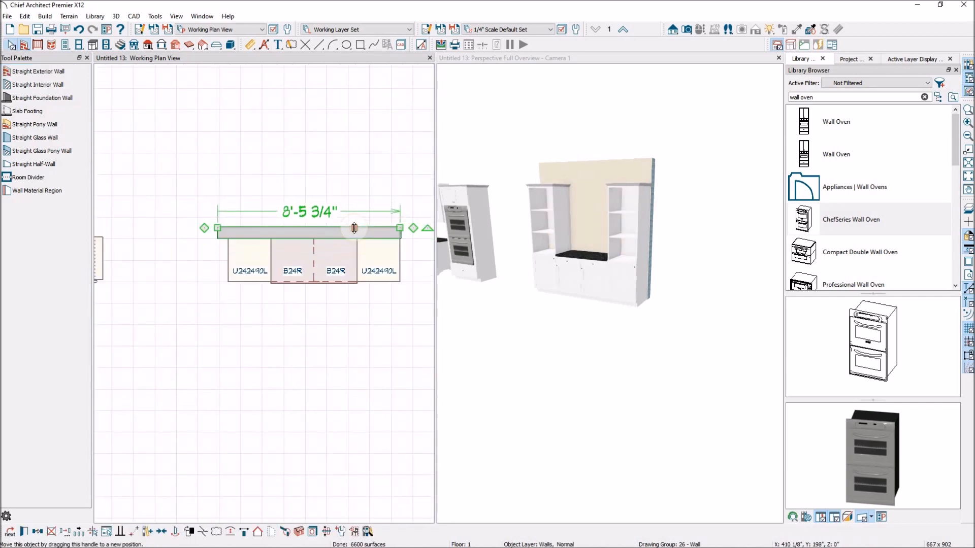
Step: Place a soffit above the opening between the two full height cabinets
{"action": "left_click", "coordinate": [151, 120]}
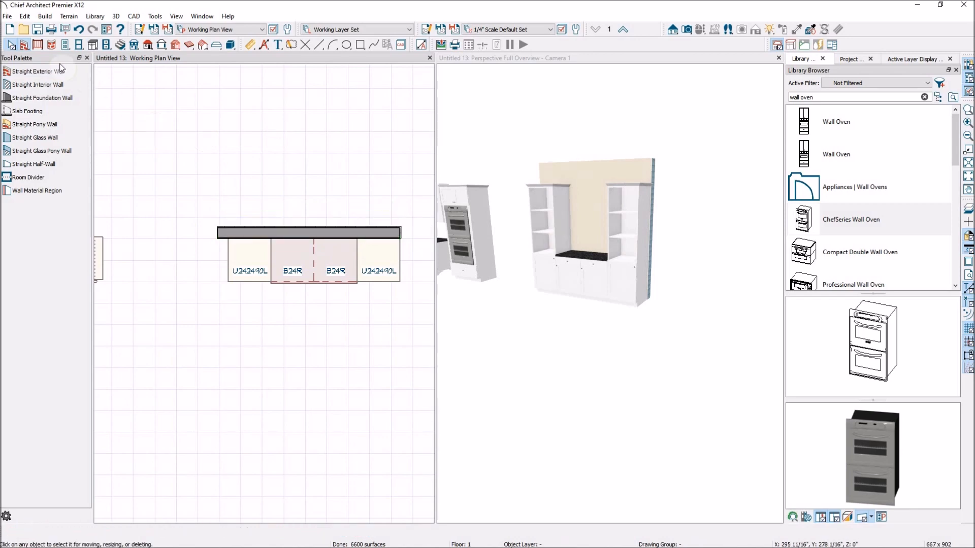
{"action": "left_click", "coordinate": [93, 45]}
{"action": "left_click", "coordinate": [19, 111]}
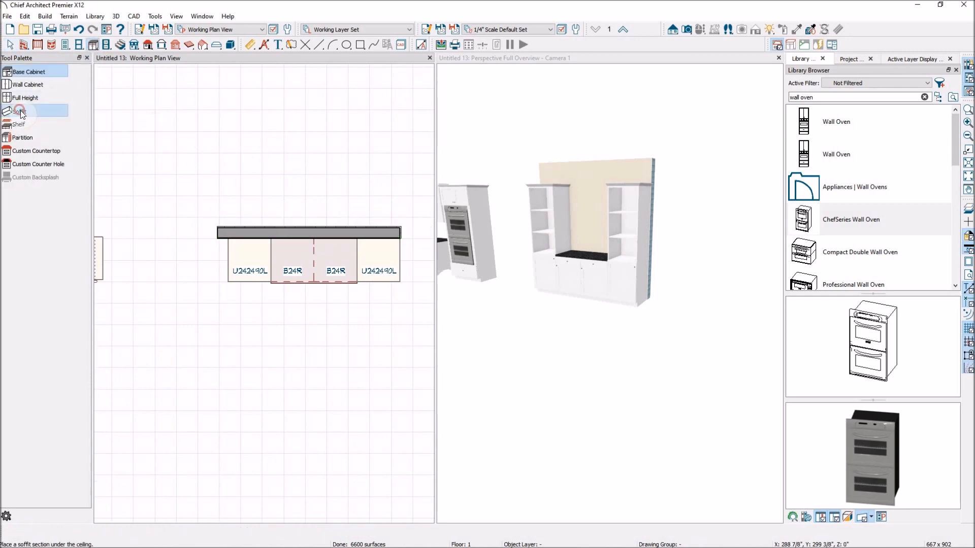
{"action": "left_click", "coordinate": [319, 248]}
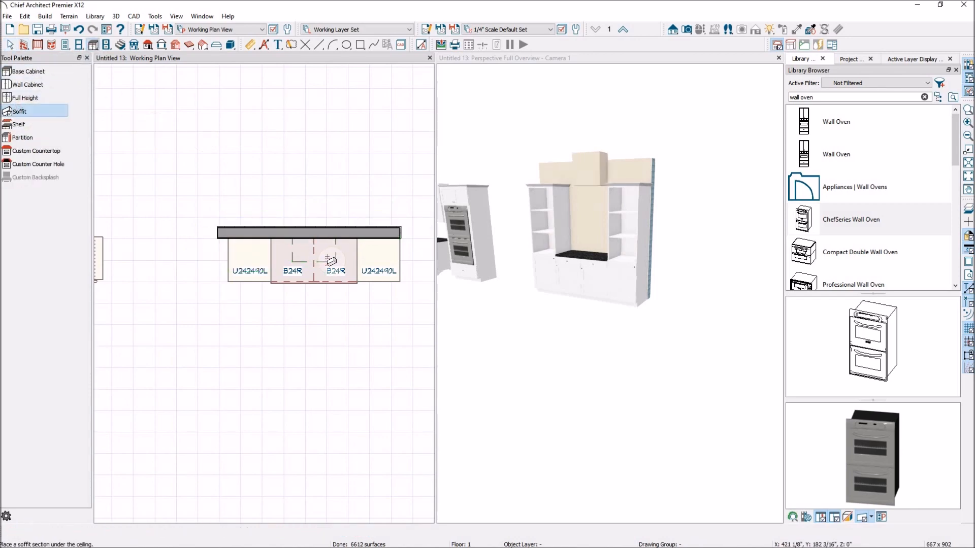
Step: Stretch both ends of the soffit so it spans the full 48" opening between the full height cabinets
{"action": "key", "text": "space"}
{"action": "left_click", "coordinate": [325, 258]}
{"action": "left_click_drag", "start_coordinate": [292, 251], "coordinate": [271, 250]}
{"action": "left_click_drag", "start_coordinate": [336, 250], "coordinate": [356, 247]}
Step: Lower the soffit's top in the 3D view to reduce its height to about 7"
{"action": "left_click", "coordinate": [580, 184]}
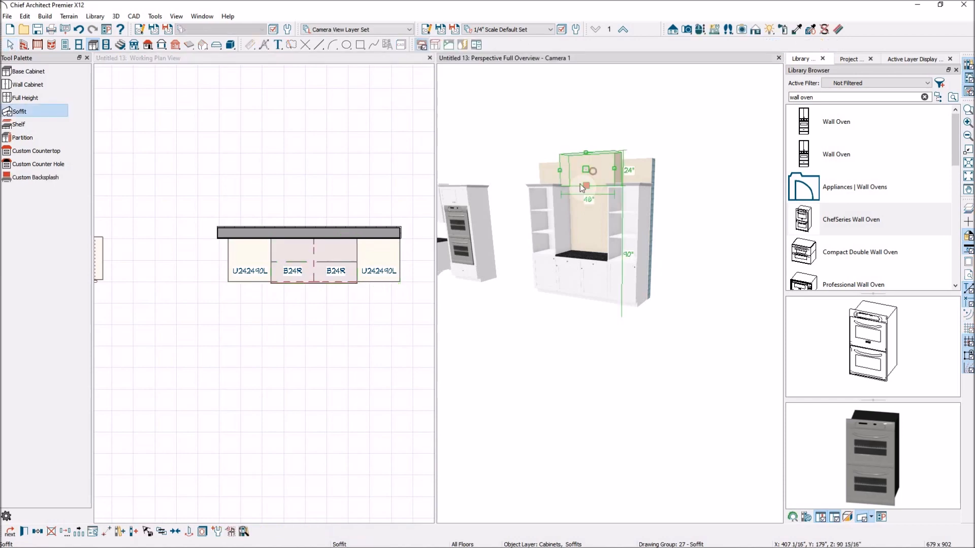
{"action": "left_click_drag", "start_coordinate": [587, 172], "coordinate": [587, 195]}
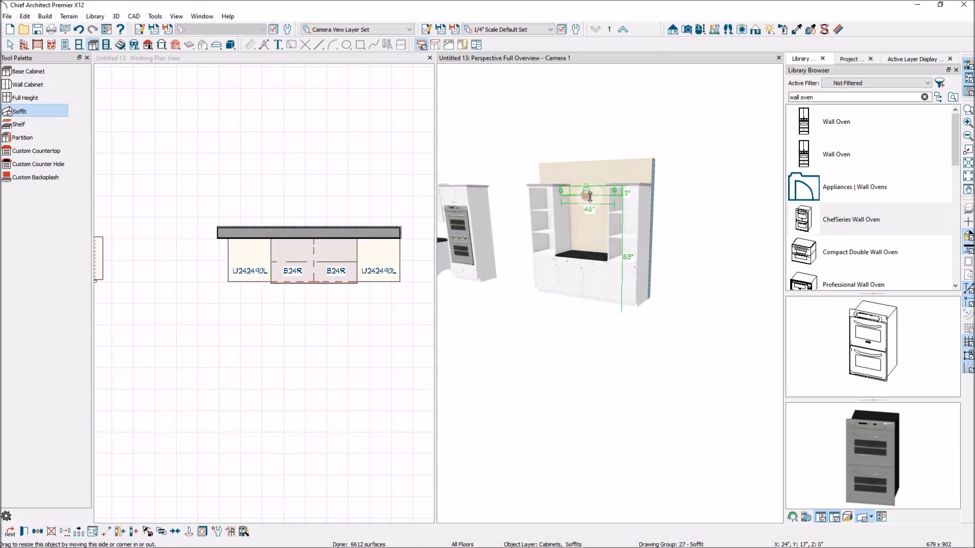
{"action": "scroll", "coordinate": [602, 205], "scroll_direction": "up", "scroll_amount": 2}
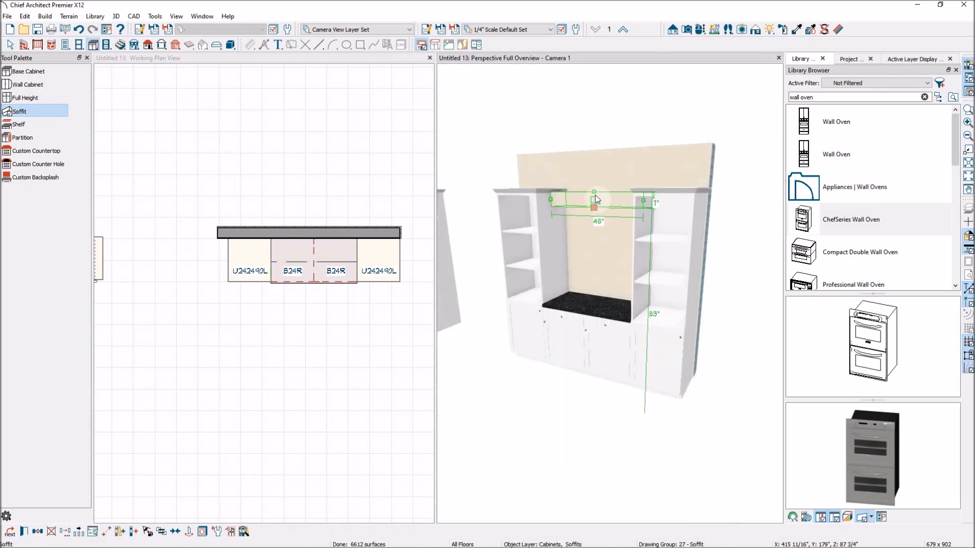
{"action": "scroll", "coordinate": [595, 195], "scroll_direction": "up", "scroll_amount": 3}
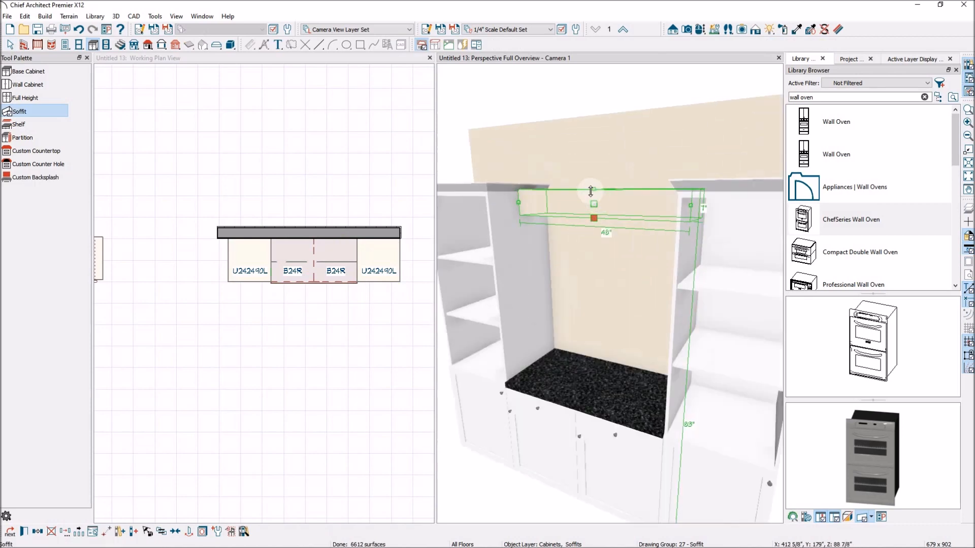
{"action": "left_click_drag", "start_coordinate": [593, 185], "coordinate": [593, 189]}
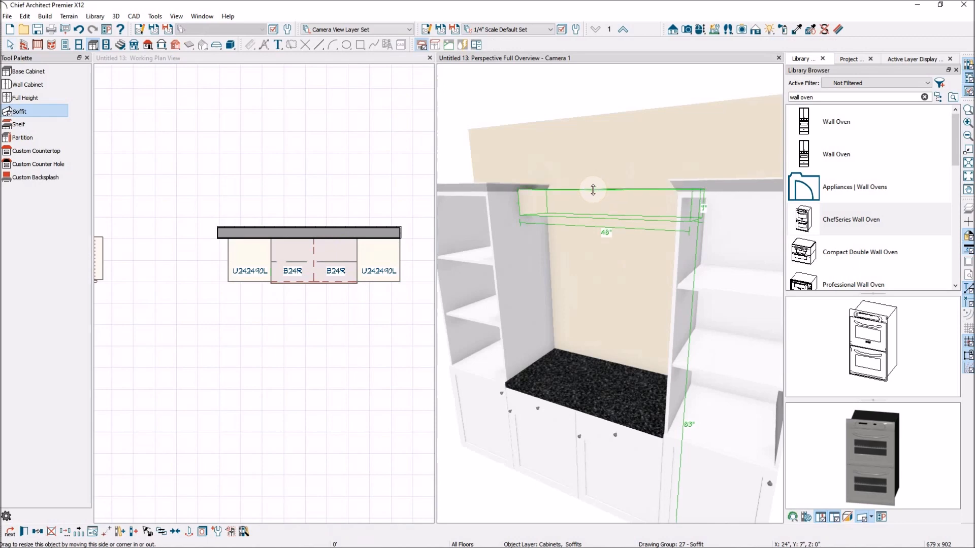
Step: Extend the soffit's depth forward to the front of the cabinets
{"action": "left_click", "coordinate": [331, 261]}
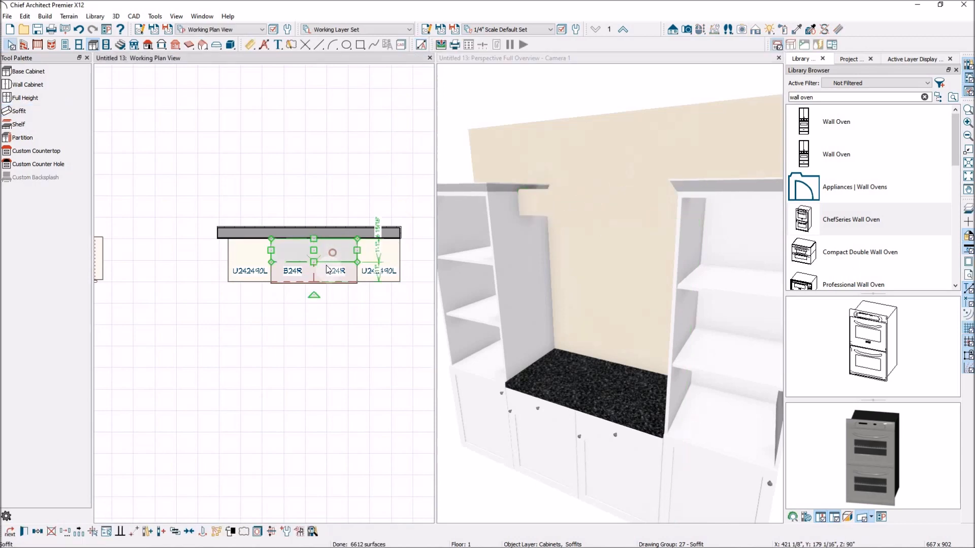
{"action": "left_click_drag", "start_coordinate": [316, 275], "coordinate": [316, 278]}
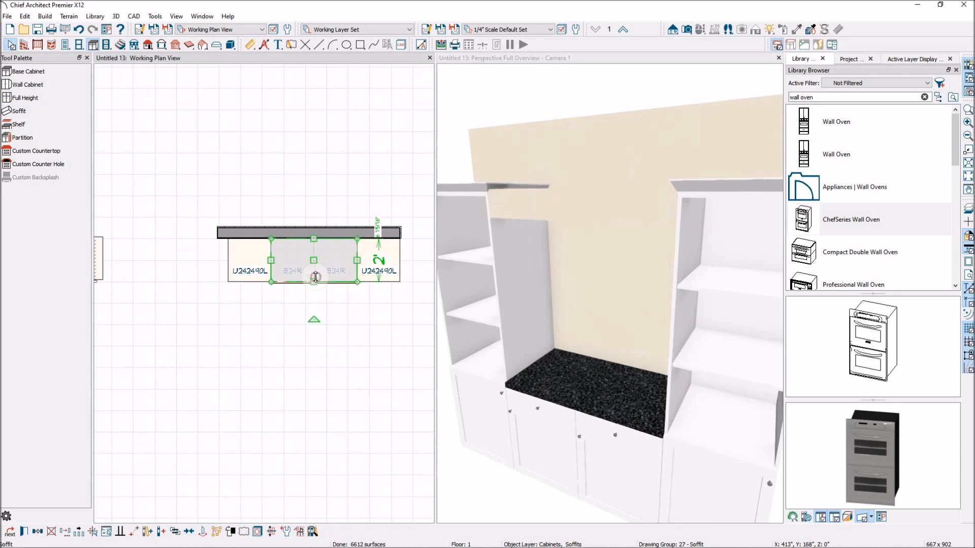
Step: Sample the cabinets' Snow White material with the Material Eyedropper
{"action": "left_click", "coordinate": [679, 63]}
{"action": "left_click", "coordinate": [796, 29]}
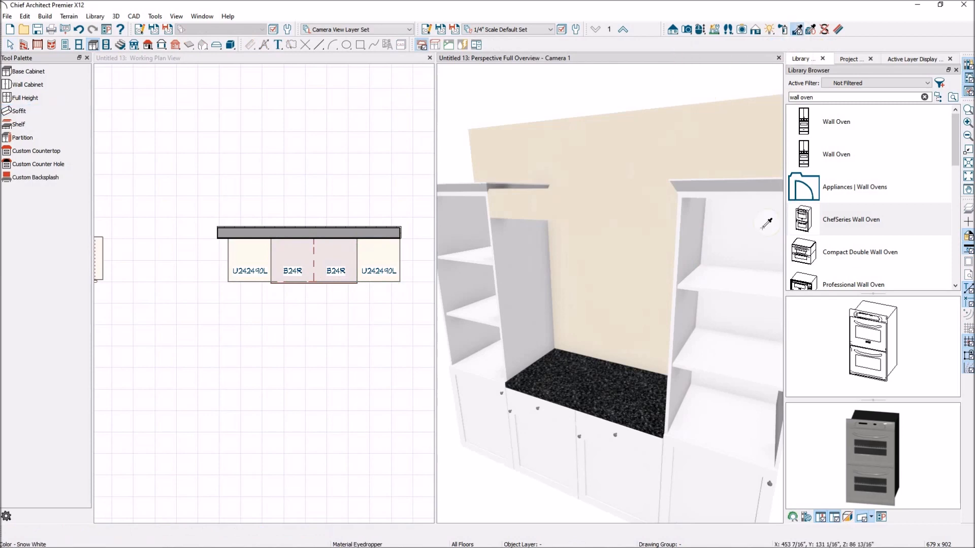
{"action": "left_click", "coordinate": [594, 214]}
{"action": "scroll", "coordinate": [604, 193], "scroll_direction": "down", "scroll_amount": 3}
{"action": "key", "text": "space"}
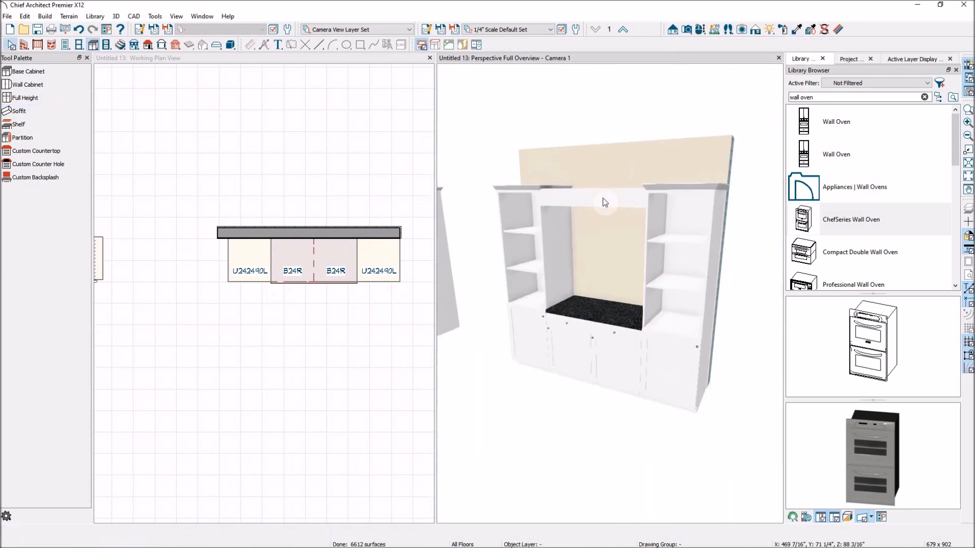
Step: Add the CA-73 crown molding profile from the core catalog's Crown Molding library to the soffit
{"action": "left_click", "coordinate": [603, 199]}
{"action": "double_click", "coordinate": [602, 198]}
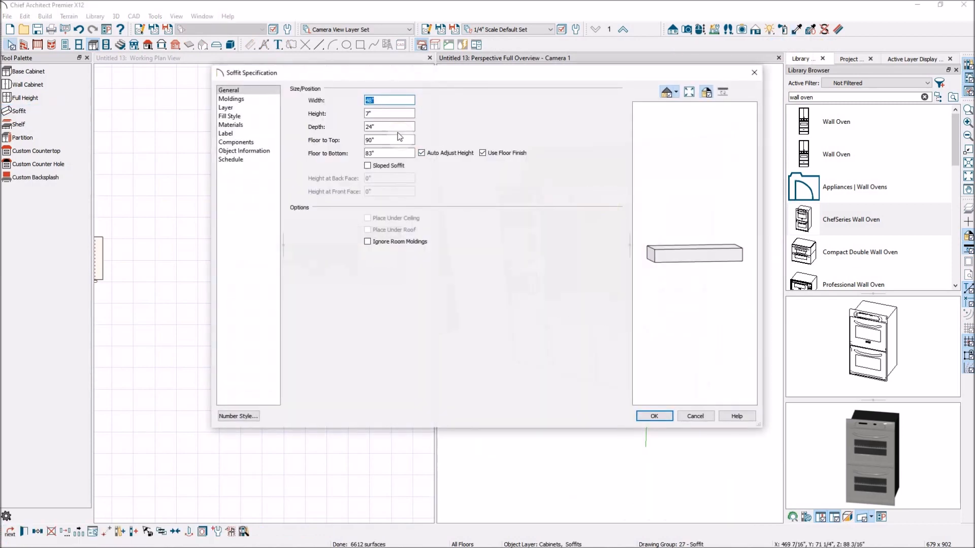
{"action": "left_click", "coordinate": [262, 99]}
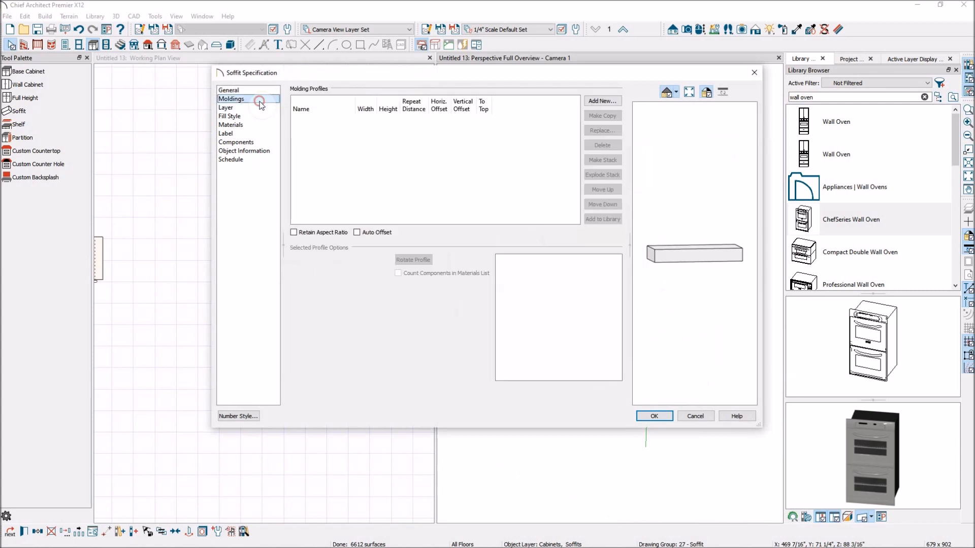
{"action": "left_click", "coordinate": [602, 101]}
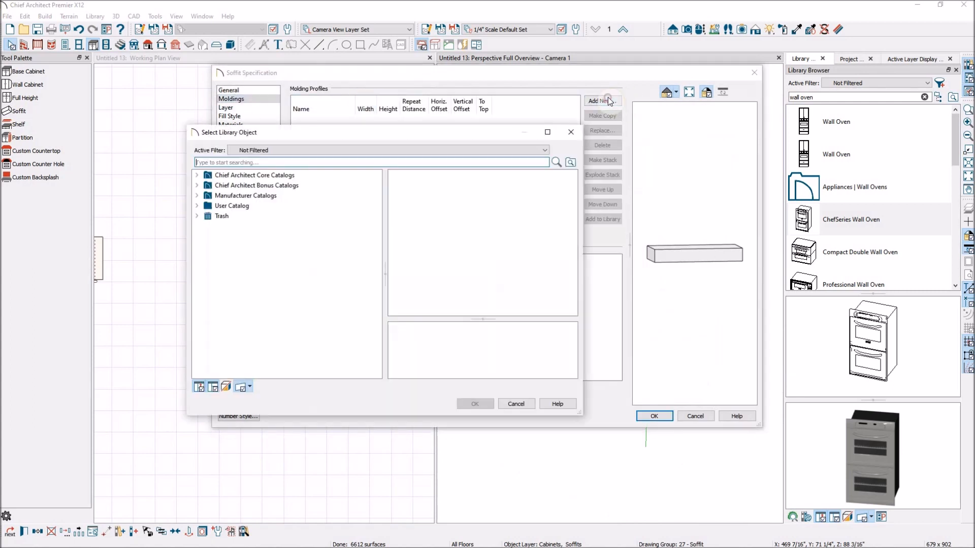
{"action": "left_click", "coordinate": [198, 174]}
{"action": "left_click", "coordinate": [207, 186]}
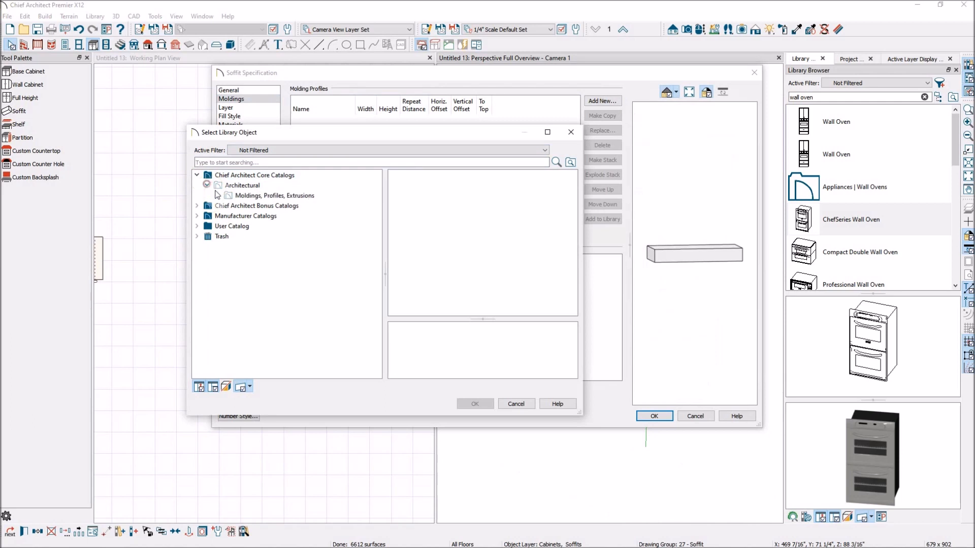
{"action": "left_click", "coordinate": [217, 195]}
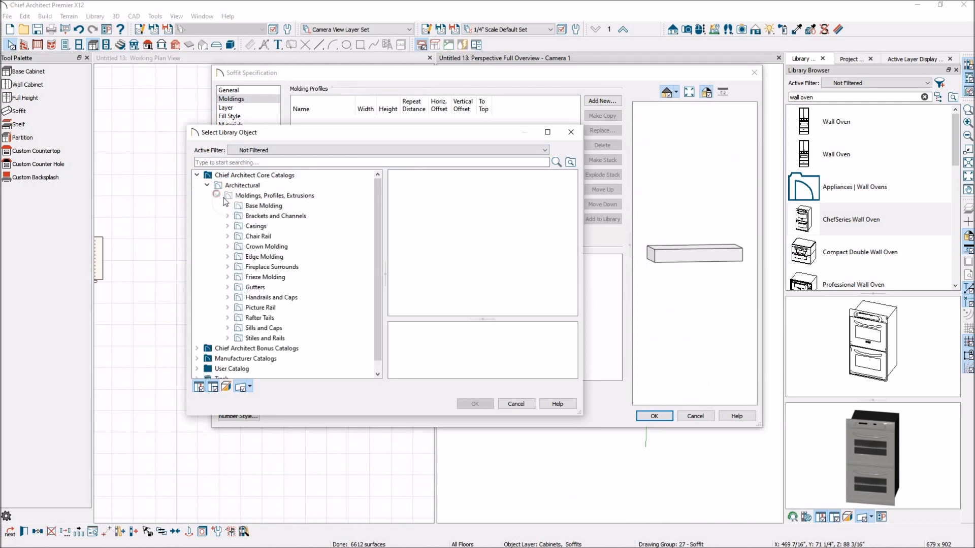
{"action": "left_click", "coordinate": [227, 246]}
{"action": "left_click", "coordinate": [263, 256]}
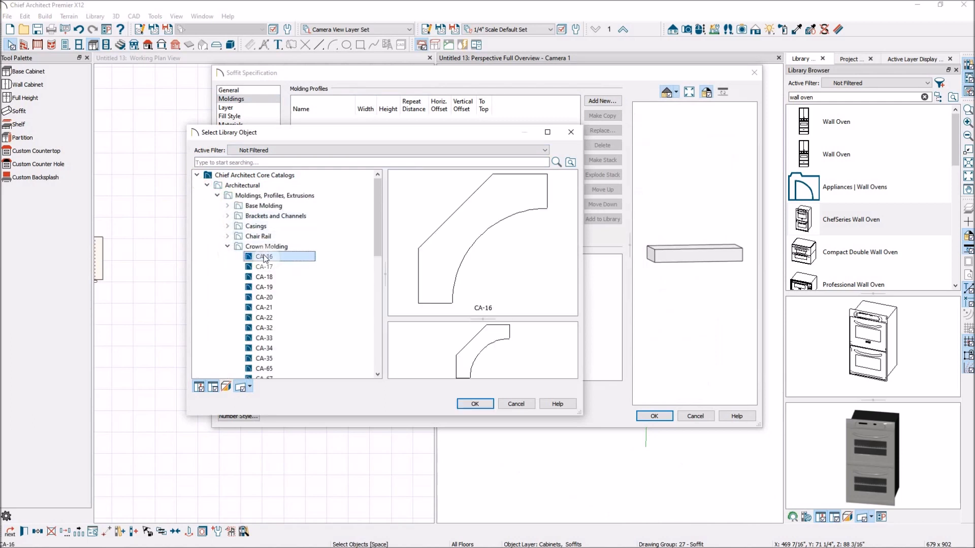
{"action": "left_click", "coordinate": [286, 267]}
{"action": "scroll", "coordinate": [285, 266], "scroll_direction": "down", "scroll_amount": 1}
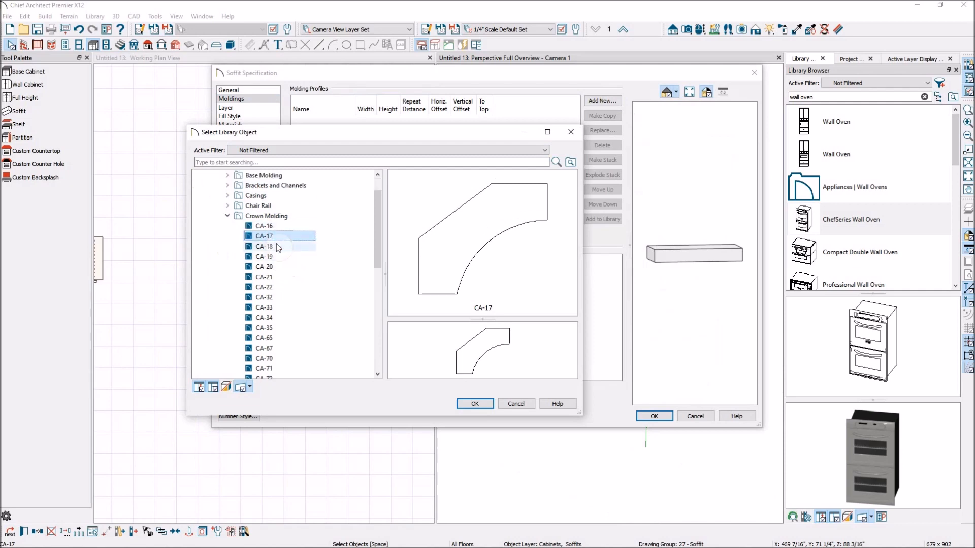
{"action": "left_click", "coordinate": [279, 248]}
{"action": "left_click", "coordinate": [305, 216]}
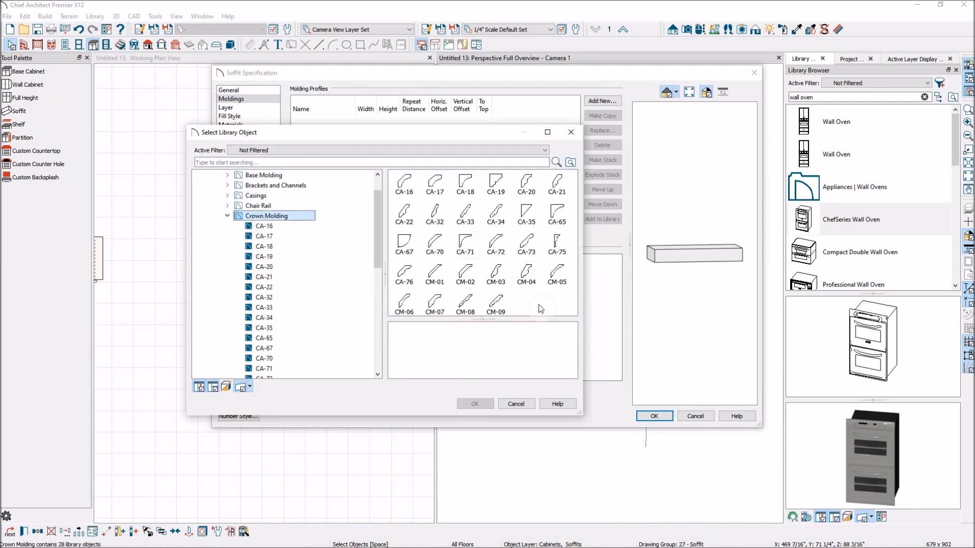
{"action": "left_click", "coordinate": [527, 248]}
{"action": "left_click", "coordinate": [482, 405]}
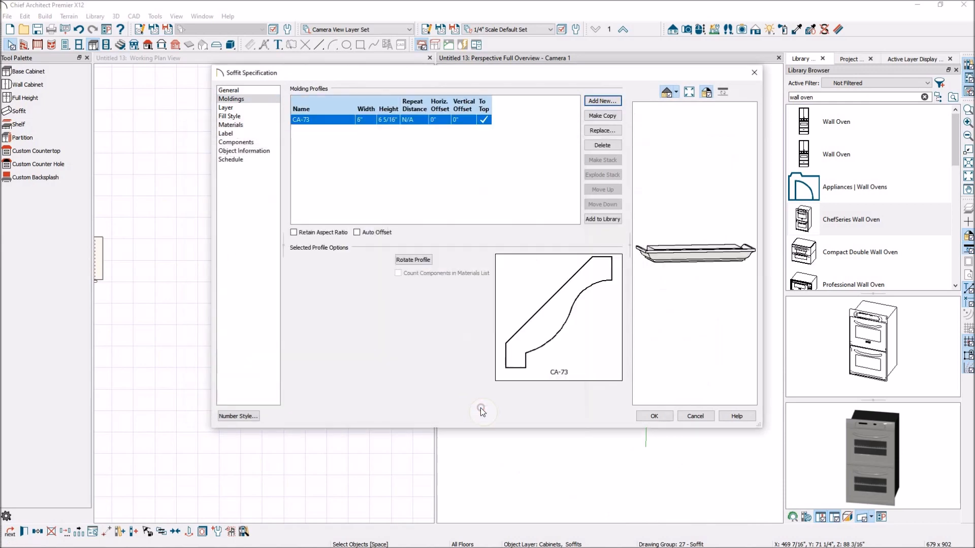
{"action": "left_click", "coordinate": [655, 418]}
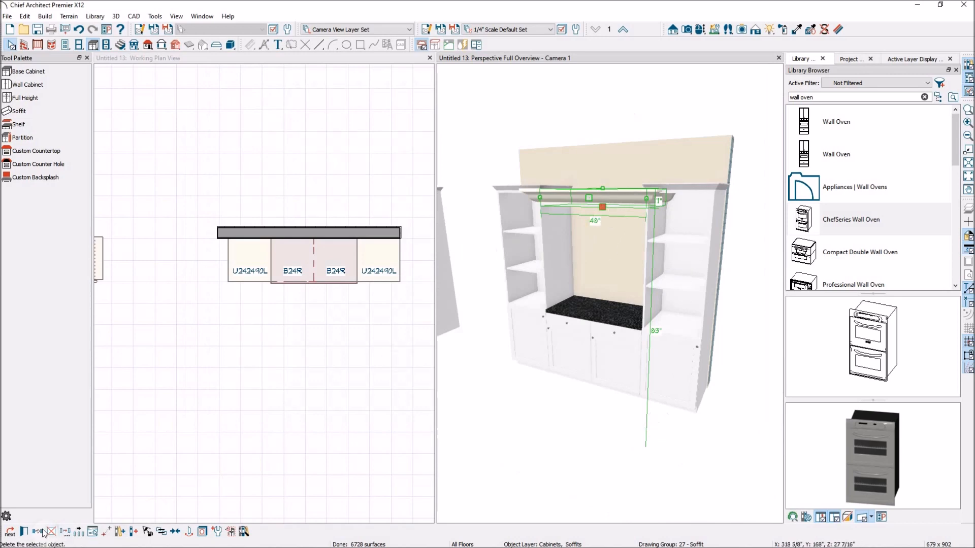
Step: Replace the soffit's molding profile with the CA-72 crown molding
{"action": "left_click", "coordinate": [24, 533]}
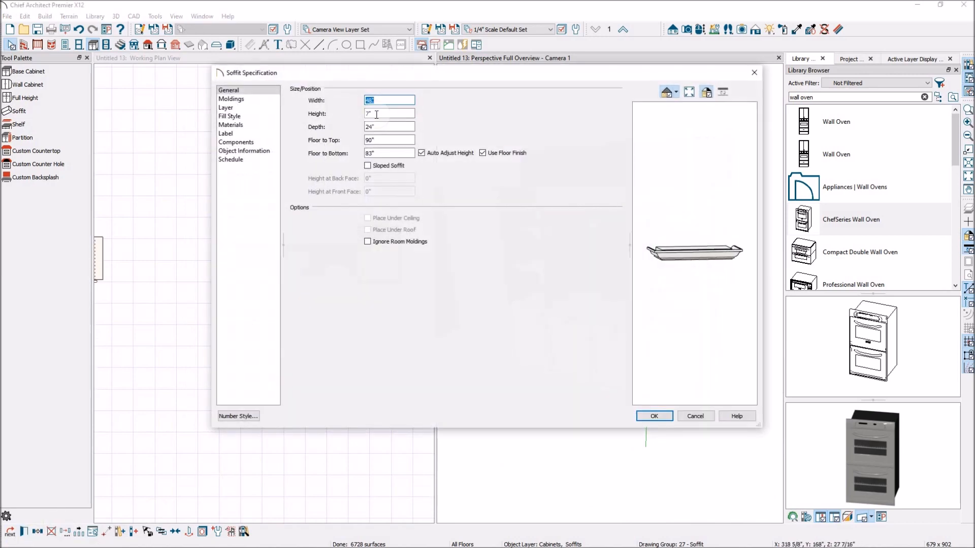
{"action": "left_click", "coordinate": [245, 100]}
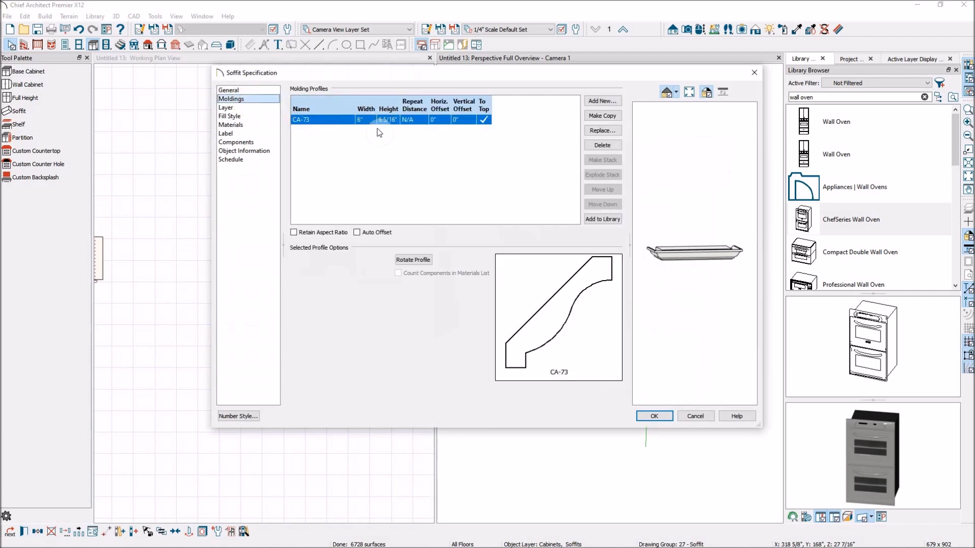
{"action": "left_click", "coordinate": [613, 130]}
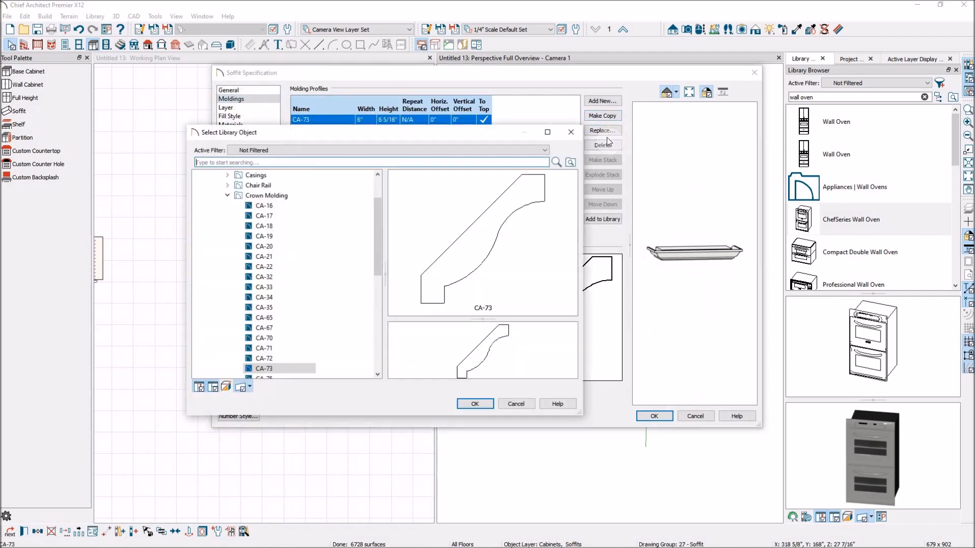
{"action": "left_click", "coordinate": [265, 358]}
{"action": "left_click", "coordinate": [490, 403]}
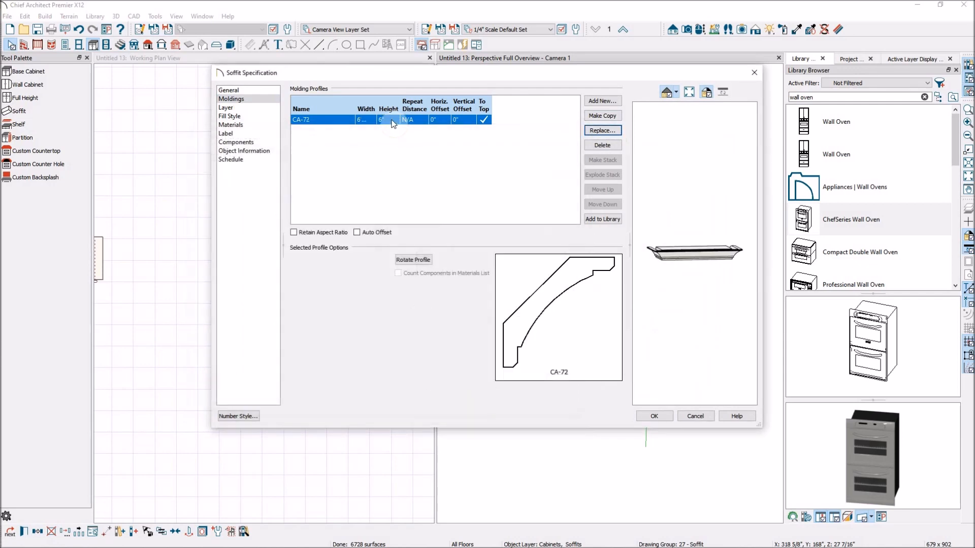
{"action": "left_click", "coordinate": [655, 416]}
Step: Select both full height cabinets and replace their crown molding with the CA-72 profile
{"action": "left_click", "coordinate": [689, 237]}
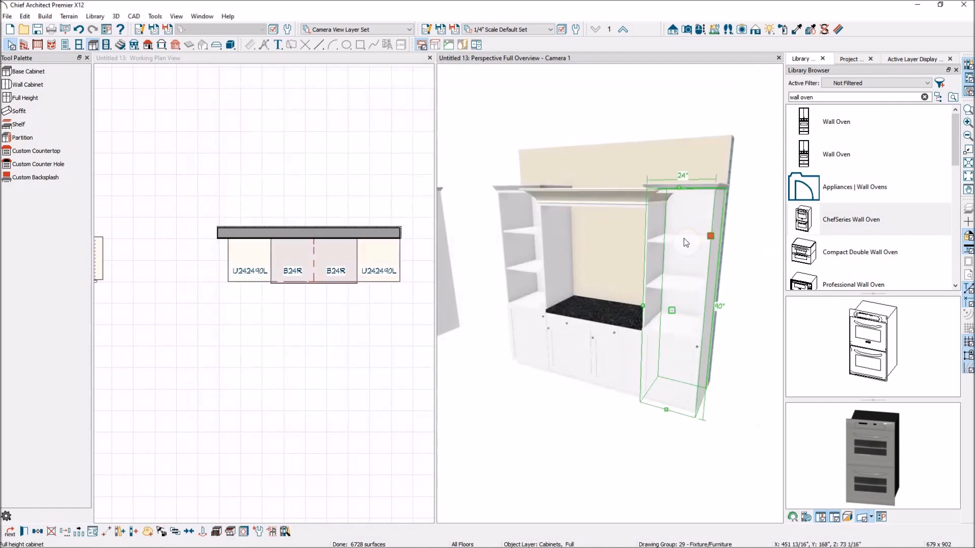
{"action": "left_click", "coordinate": [522, 254]}
{"action": "mouse_move", "coordinate": [87, 534]}
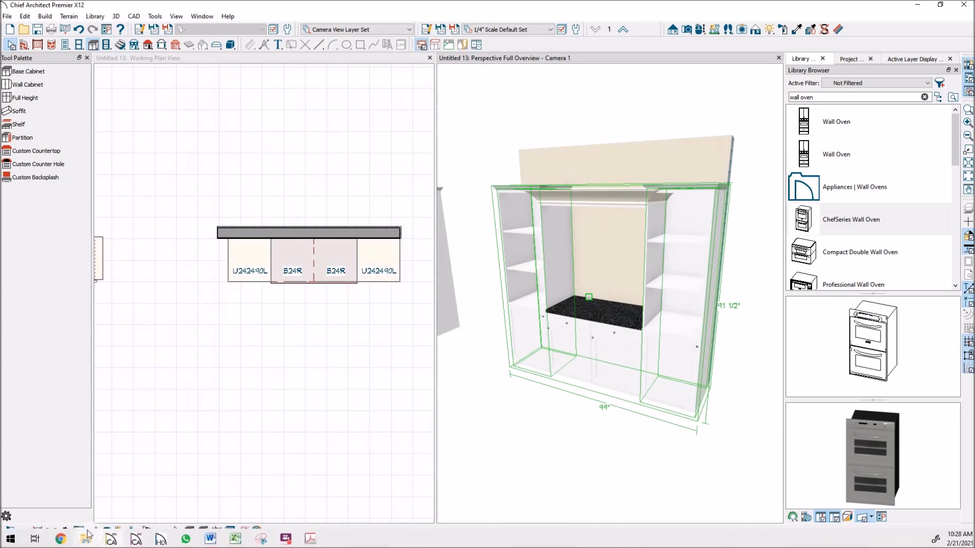
{"action": "left_click", "coordinate": [16, 532]}
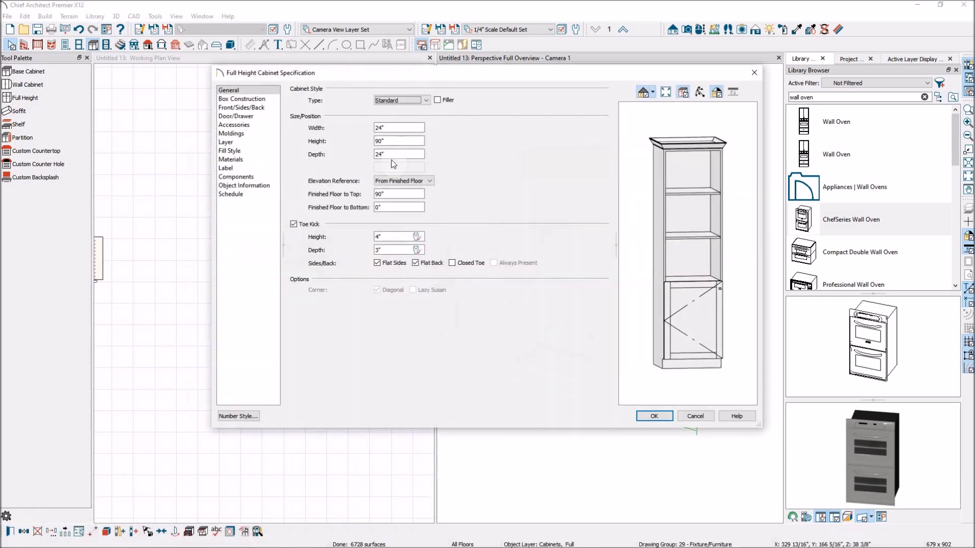
{"action": "left_click", "coordinate": [231, 133]}
{"action": "left_click", "coordinate": [323, 119]}
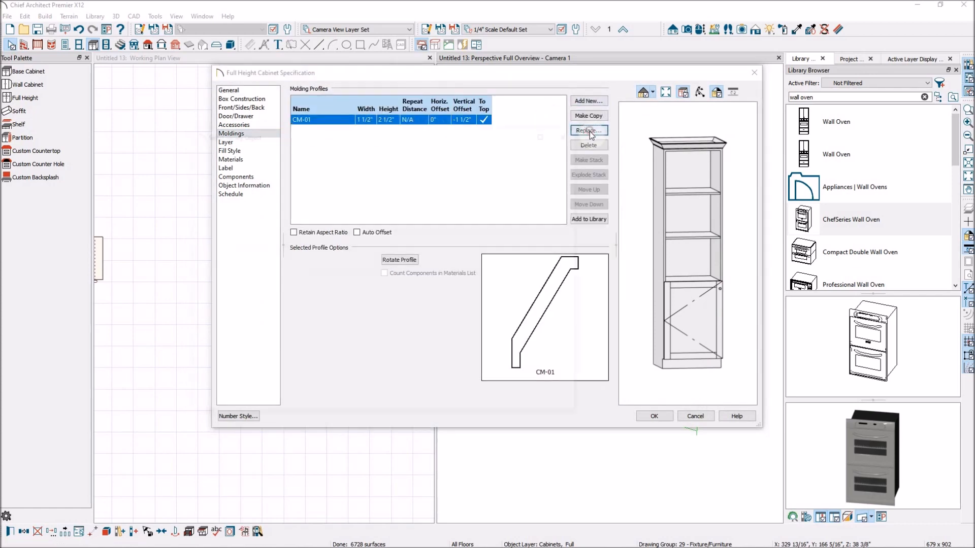
{"action": "left_click", "coordinate": [590, 131]}
{"action": "left_click", "coordinate": [298, 329]}
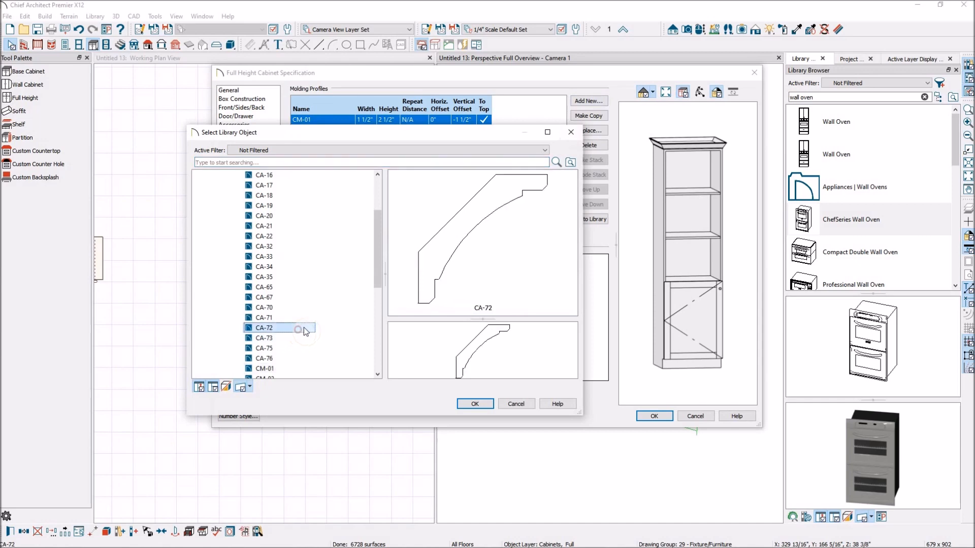
{"action": "left_click", "coordinate": [477, 402]}
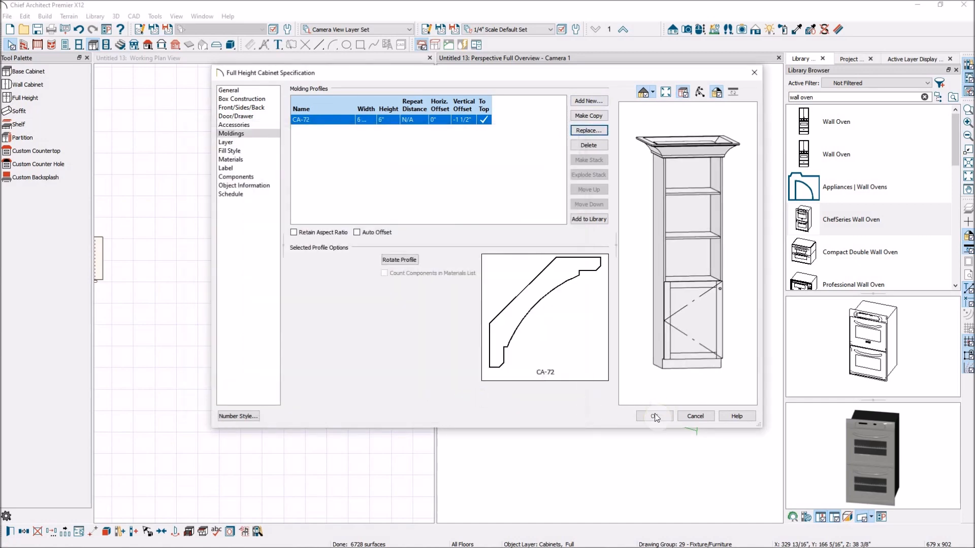
{"action": "left_click", "coordinate": [654, 416]}
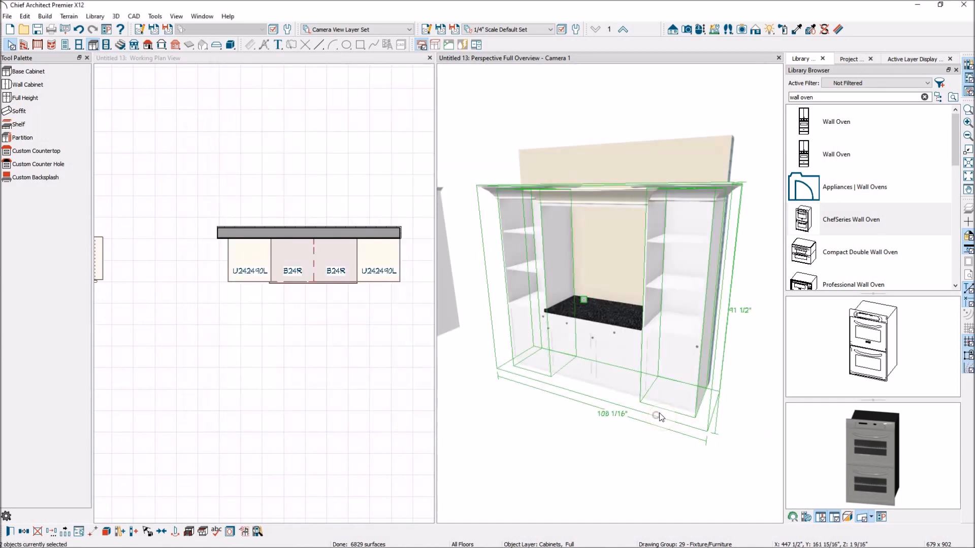
Step: Select the soffit above the center opening and nudge it slightly to reposition it
{"action": "left_click", "coordinate": [747, 254]}
{"action": "left_click", "coordinate": [597, 199]}
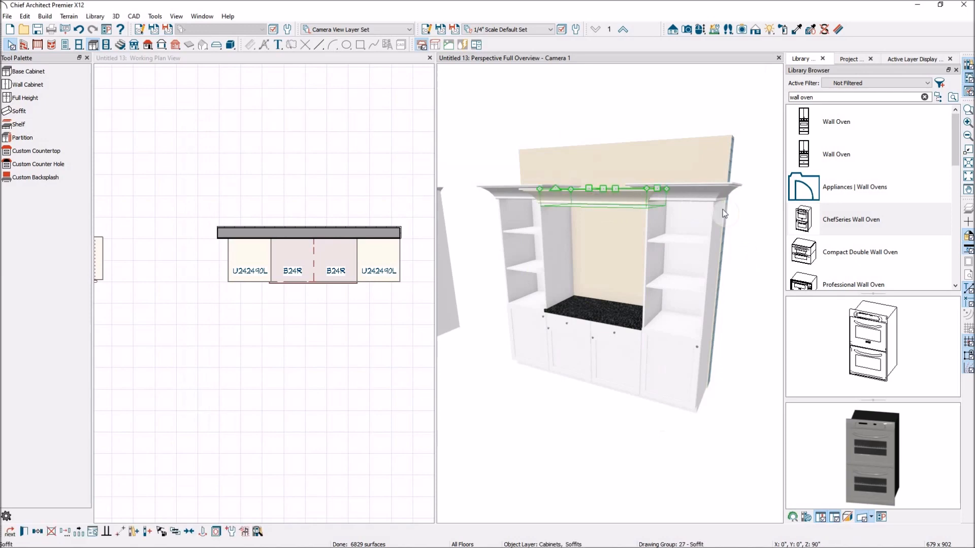
{"action": "scroll", "coordinate": [607, 198], "scroll_direction": "up", "scroll_amount": 5}
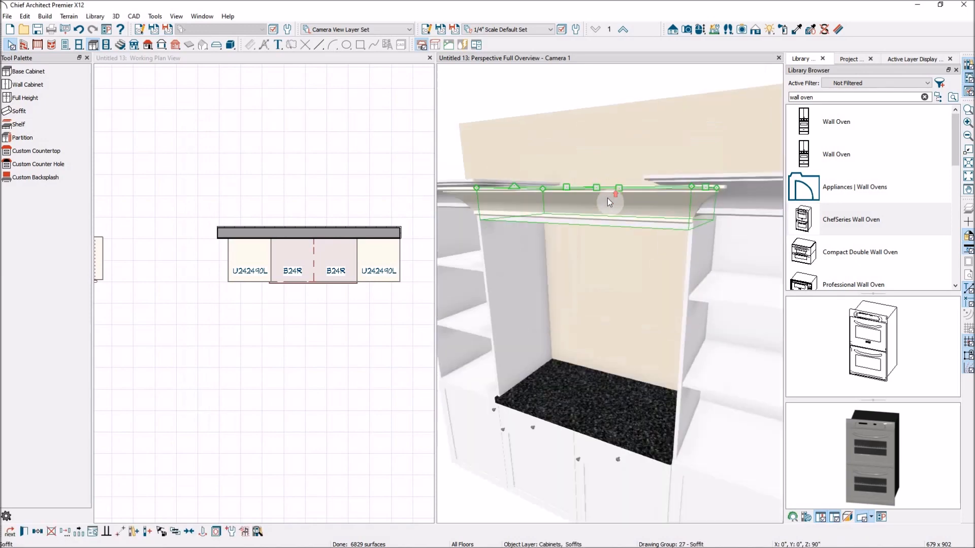
{"action": "left_click", "coordinate": [676, 70]}
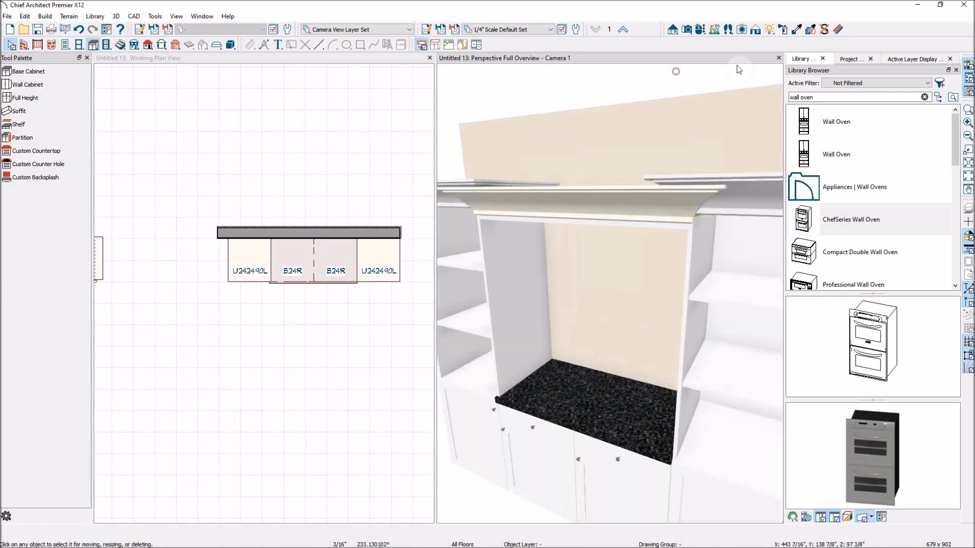
{"action": "left_click", "coordinate": [700, 29]}
{"action": "left_click_drag", "start_coordinate": [661, 144], "coordinate": [644, 229]}
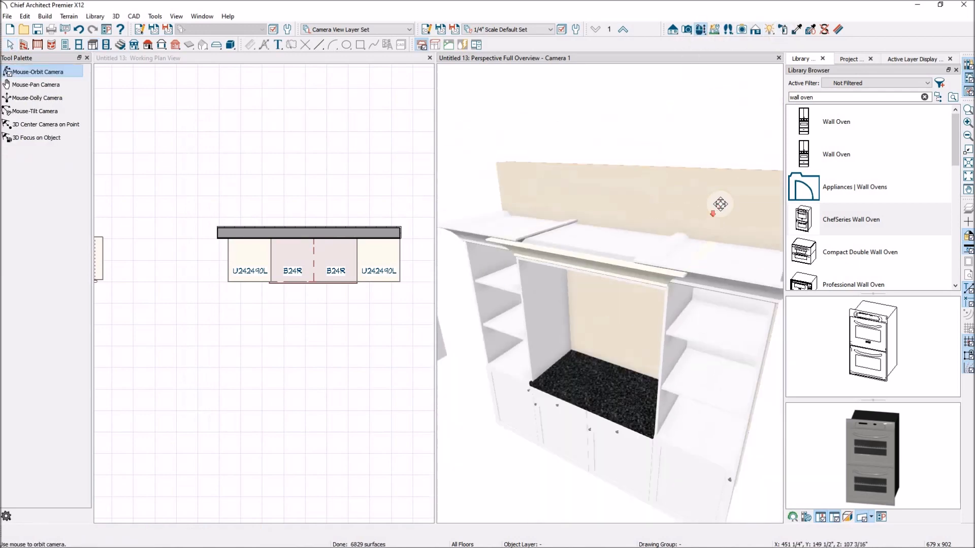
{"action": "key", "text": "space"}
{"action": "left_click", "coordinate": [611, 249]}
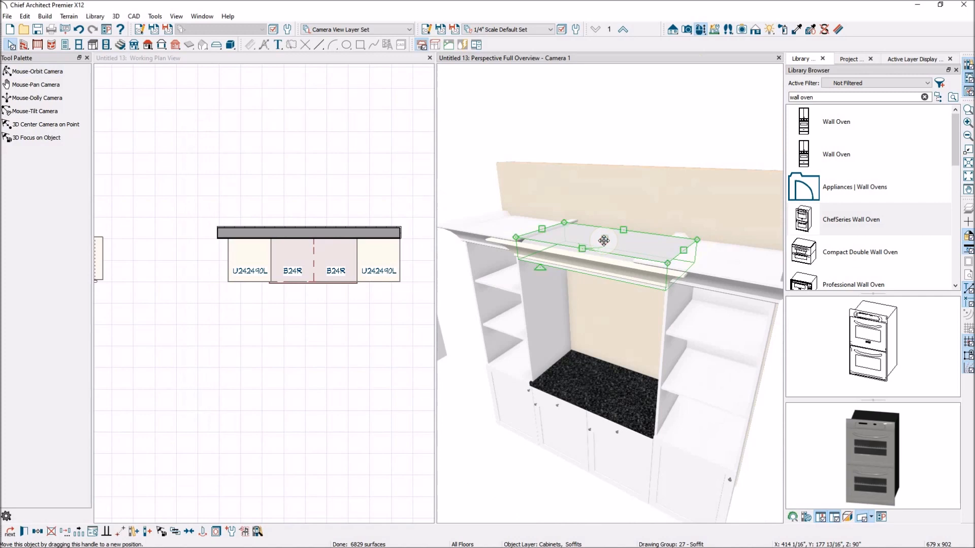
{"action": "left_click_drag", "start_coordinate": [581, 249], "coordinate": [570, 256]}
{"action": "left_click", "coordinate": [627, 141]}
Step: Draw a custom backsplash across the back of the center opening above the countertop
{"action": "scroll", "coordinate": [681, 287], "scroll_direction": "down", "scroll_amount": 4}
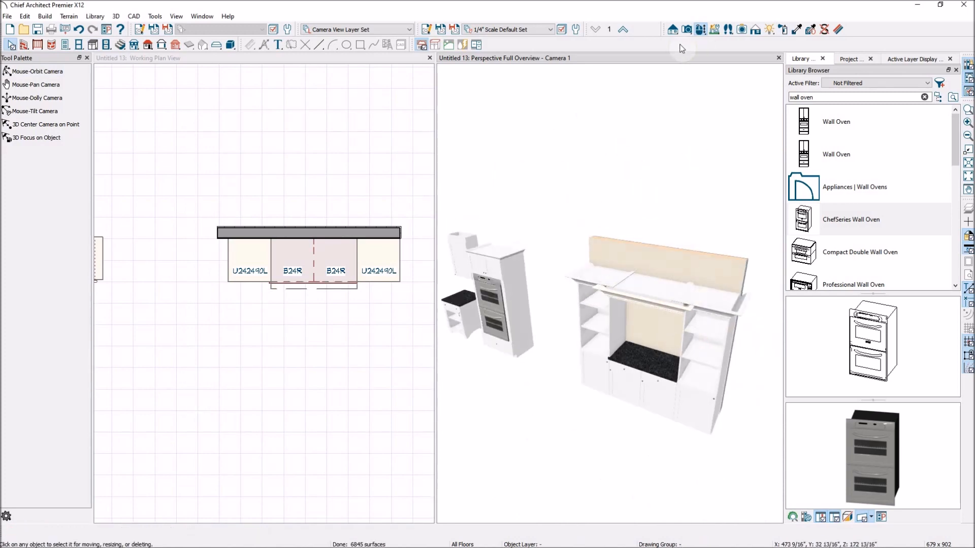
{"action": "scroll", "coordinate": [711, 394], "scroll_direction": "up", "scroll_amount": 2}
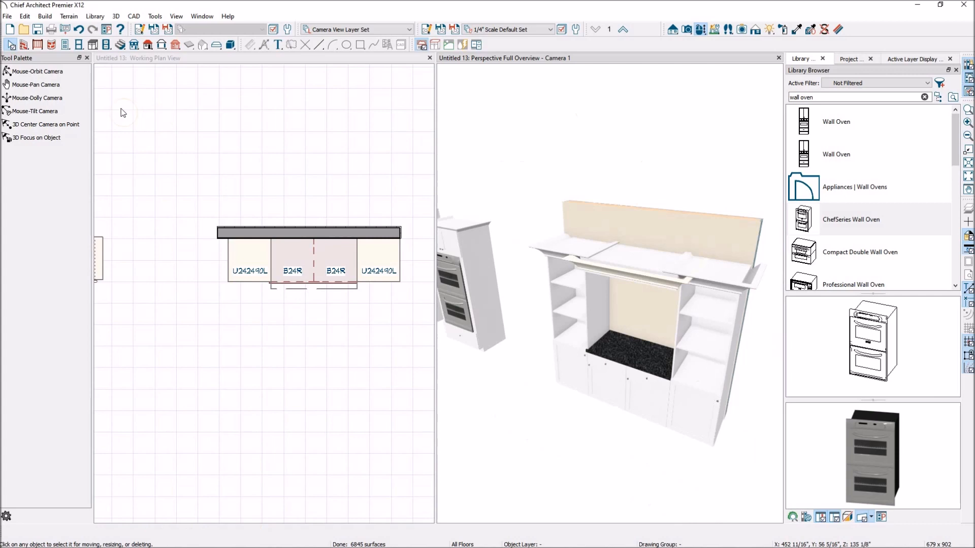
{"action": "left_click", "coordinate": [148, 45]}
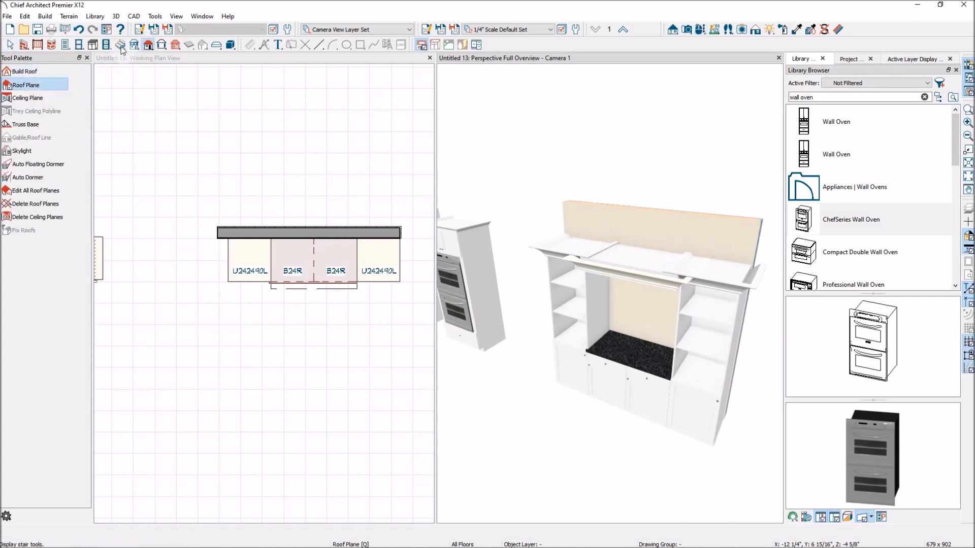
{"action": "left_click", "coordinate": [93, 46]}
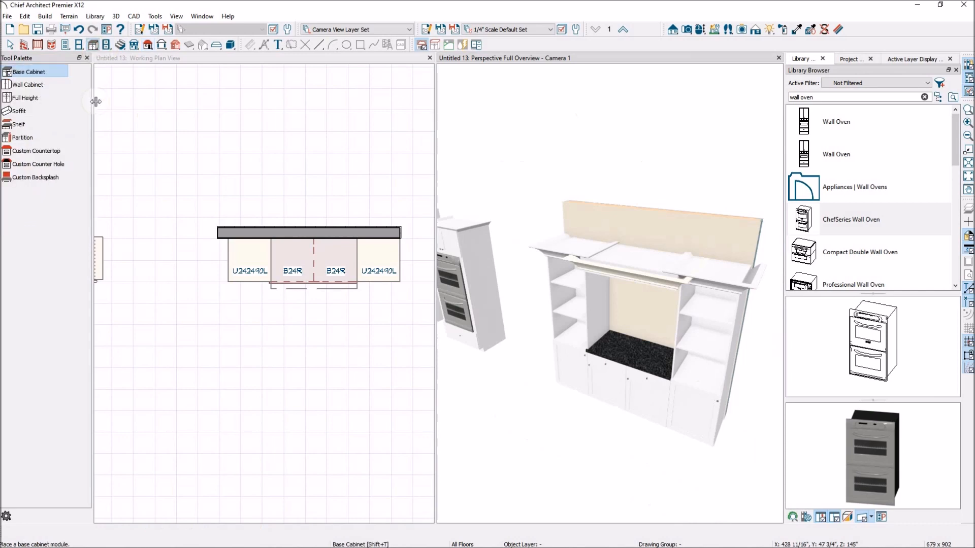
{"action": "left_click", "coordinate": [34, 176]}
{"action": "left_click_drag", "start_coordinate": [611, 330], "coordinate": [683, 281]}
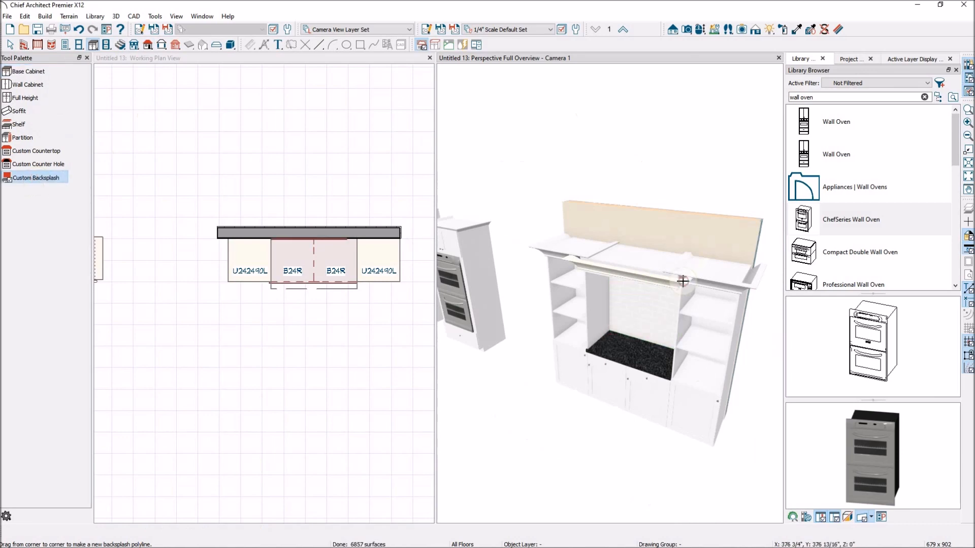
{"action": "left_click", "coordinate": [797, 29]}
{"action": "left_click", "coordinate": [703, 294]}
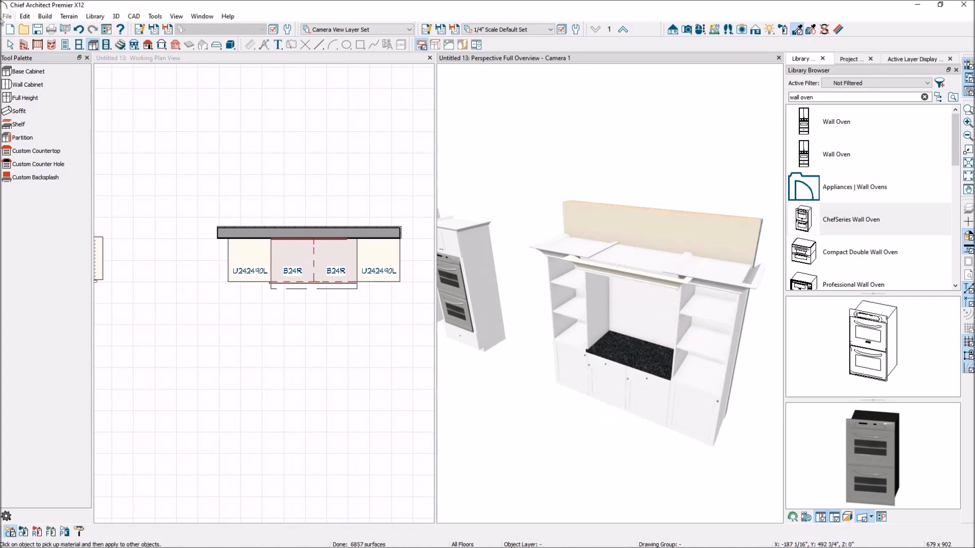
Step: Resize the custom backsplash by stretching its side and top edges to fill the opening
{"action": "left_click", "coordinate": [701, 29]}
{"action": "left_click_drag", "start_coordinate": [608, 359], "coordinate": [642, 331]}
{"action": "key", "text": "Escape"}
{"action": "left_click", "coordinate": [715, 273]}
{"action": "left_click_drag", "start_coordinate": [723, 264], "coordinate": [739, 264]}
{"action": "left_click_drag", "start_coordinate": [693, 228], "coordinate": [693, 216]}
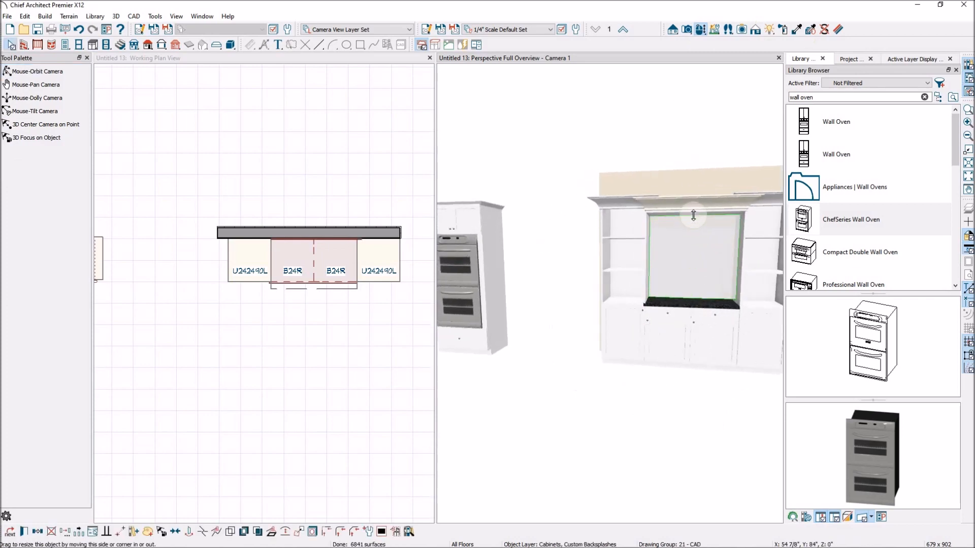
{"action": "left_click", "coordinate": [659, 131]}
Step: Delete the right full height cabinet from the run
{"action": "scroll", "coordinate": [625, 298], "scroll_direction": "down", "scroll_amount": 2}
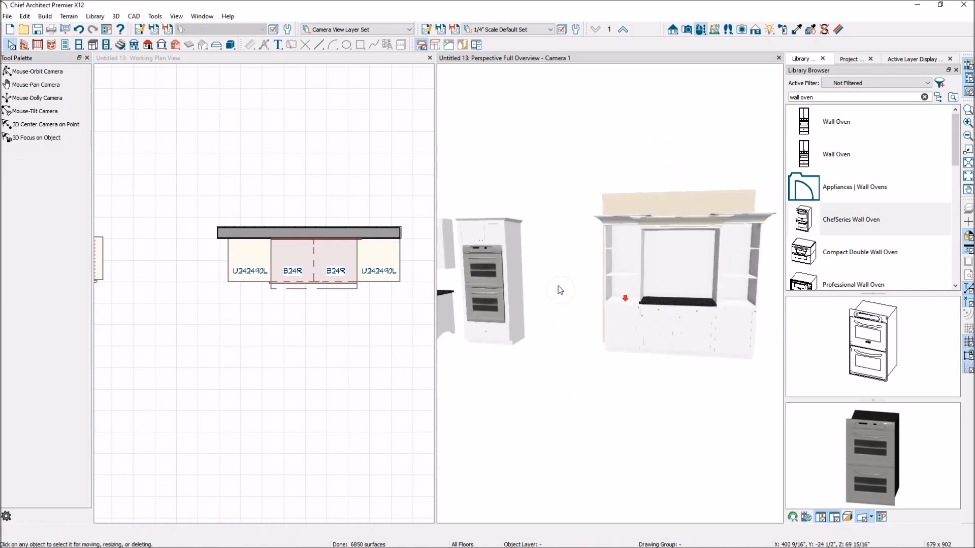
{"action": "scroll", "coordinate": [774, 330], "scroll_direction": "up", "scroll_amount": 3}
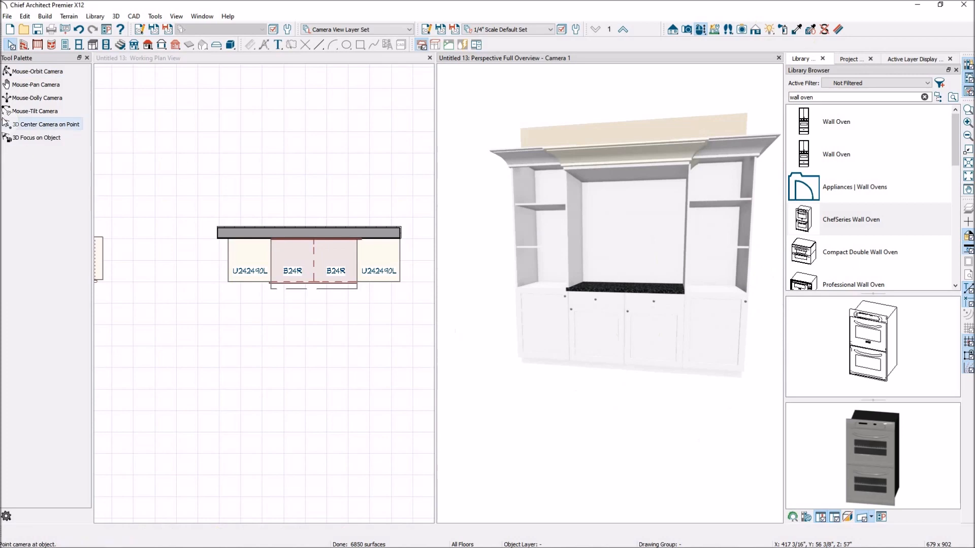
{"action": "left_click", "coordinate": [62, 72]}
{"action": "left_click_drag", "start_coordinate": [705, 322], "coordinate": [681, 337]}
{"action": "key", "text": "space"}
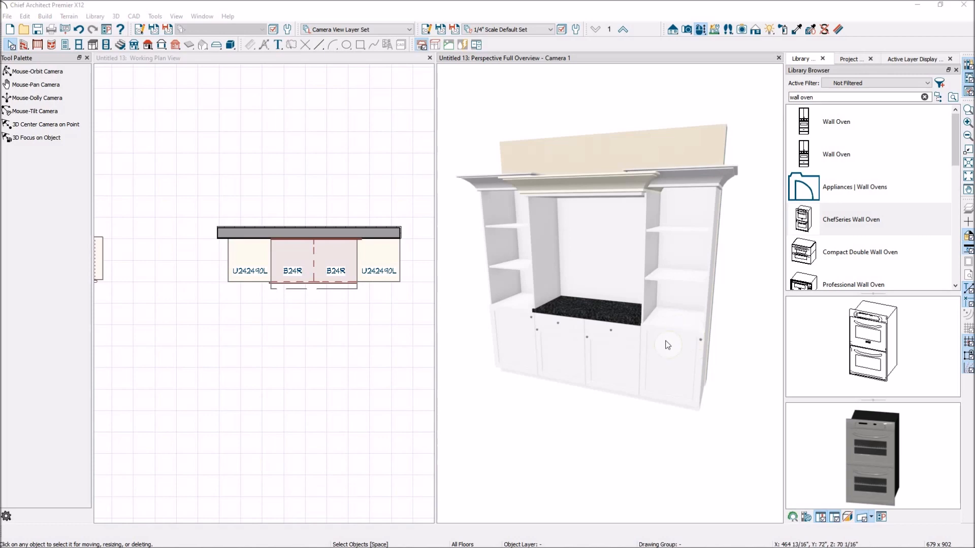
{"action": "left_click", "coordinate": [376, 261]}
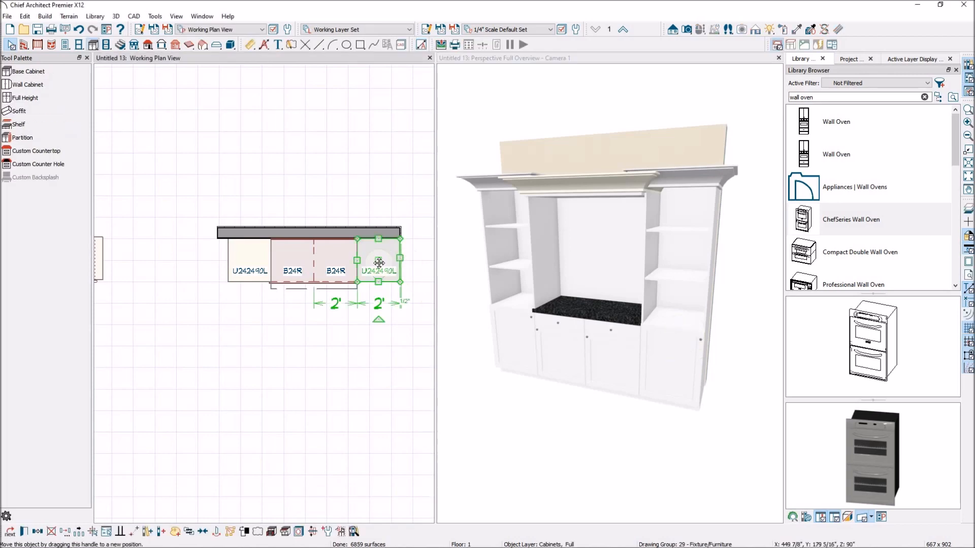
{"action": "key", "text": "Delete"}
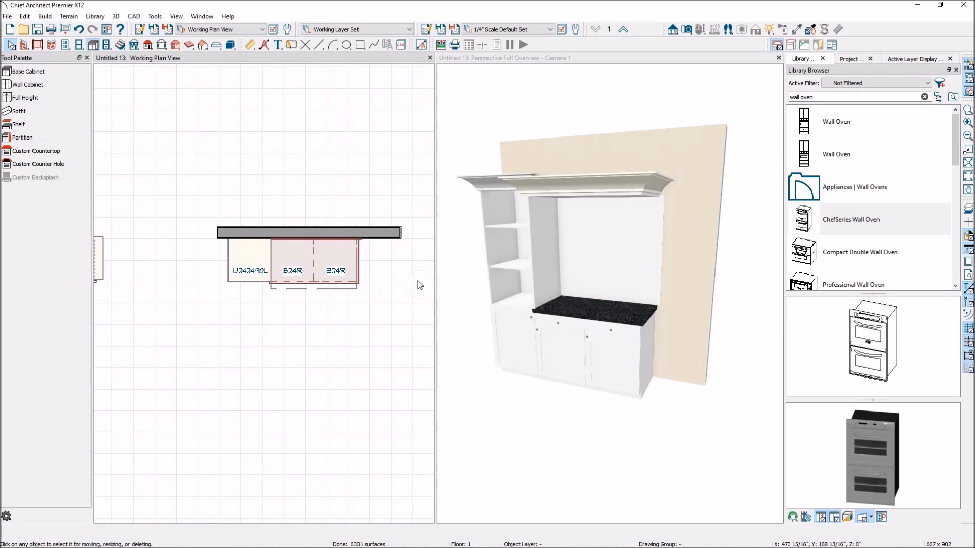
Step: Place a B24R base cabinet and a W2436R wall cabinet at the right end of the run
{"action": "left_click", "coordinate": [28, 71]}
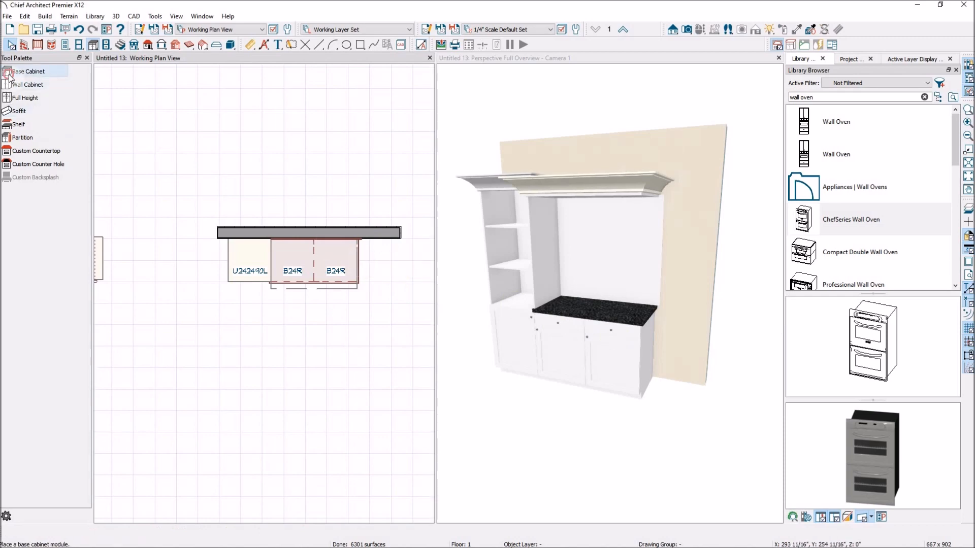
{"action": "left_click", "coordinate": [377, 262]}
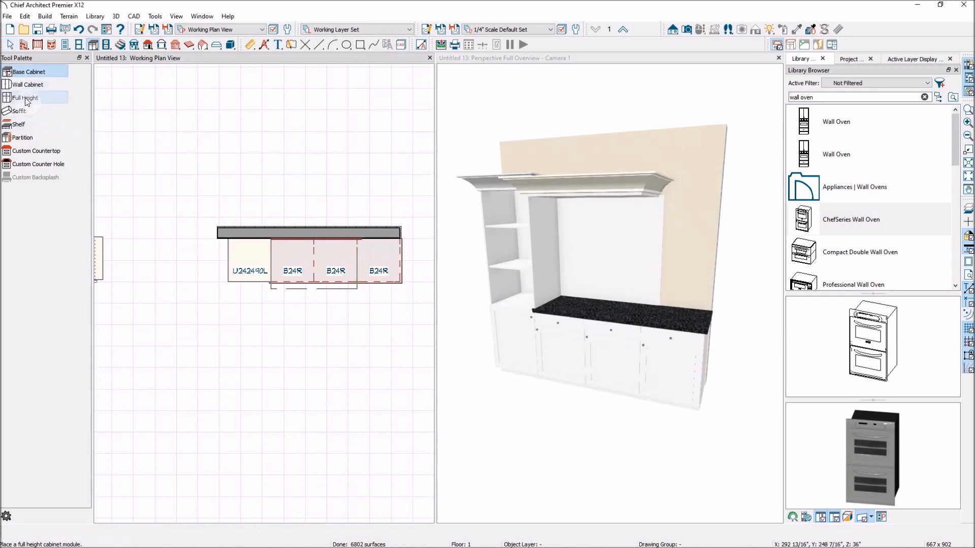
{"action": "left_click", "coordinate": [29, 85]}
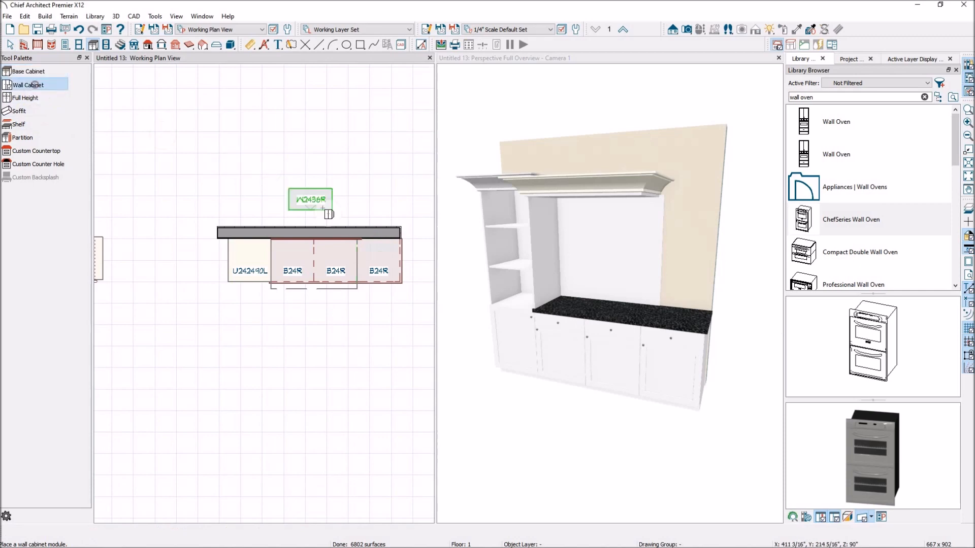
{"action": "left_click", "coordinate": [378, 249]}
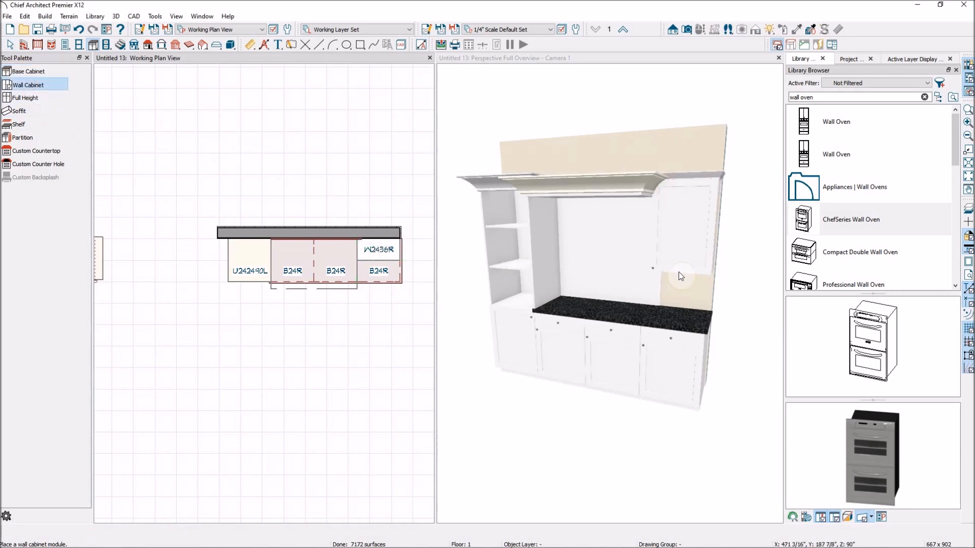
{"action": "key", "text": "Escape"}
Step: Stretch the new wall cabinet down to the countertop, 54" tall, and delete its door face item
{"action": "left_click", "coordinate": [688, 246]}
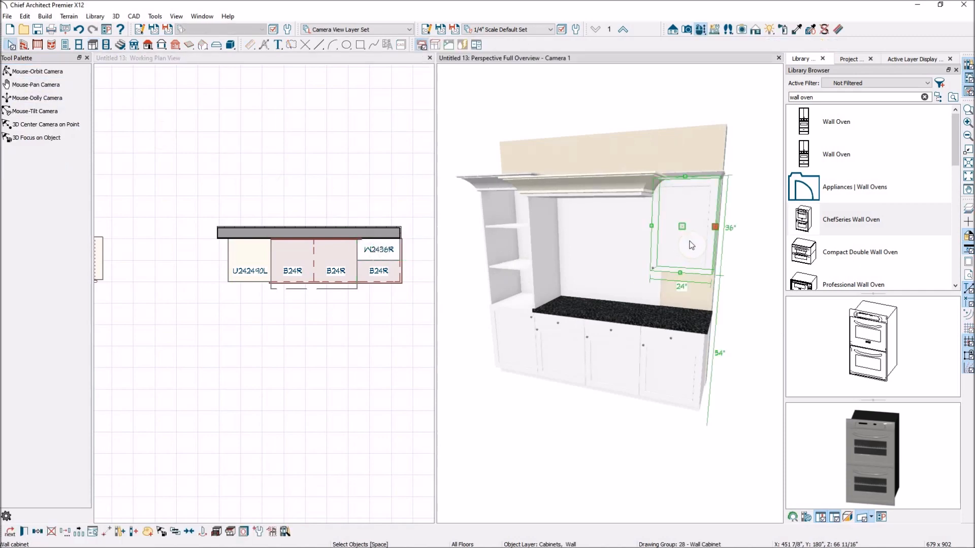
{"action": "left_click_drag", "start_coordinate": [684, 293], "coordinate": [680, 319]}
{"action": "double_click", "coordinate": [679, 279]}
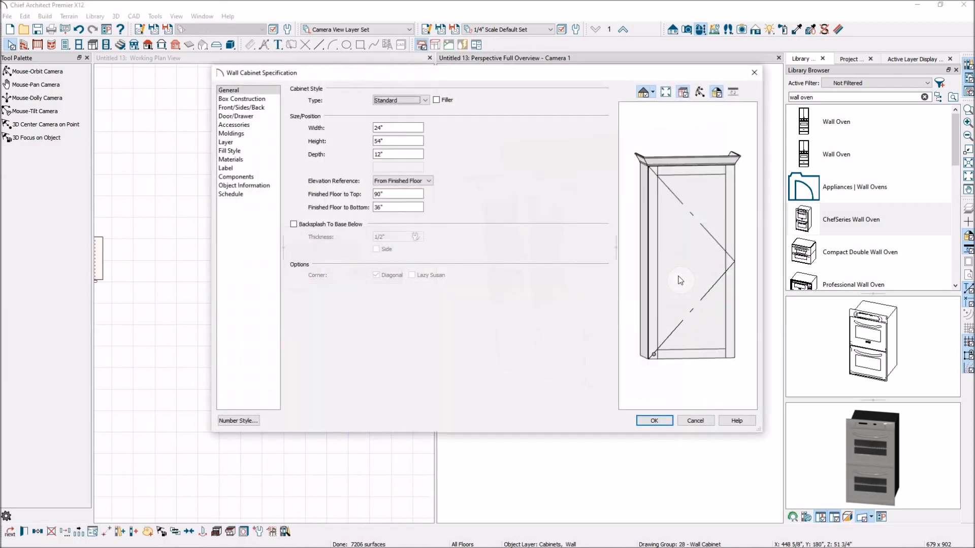
{"action": "key", "text": "Delete"}
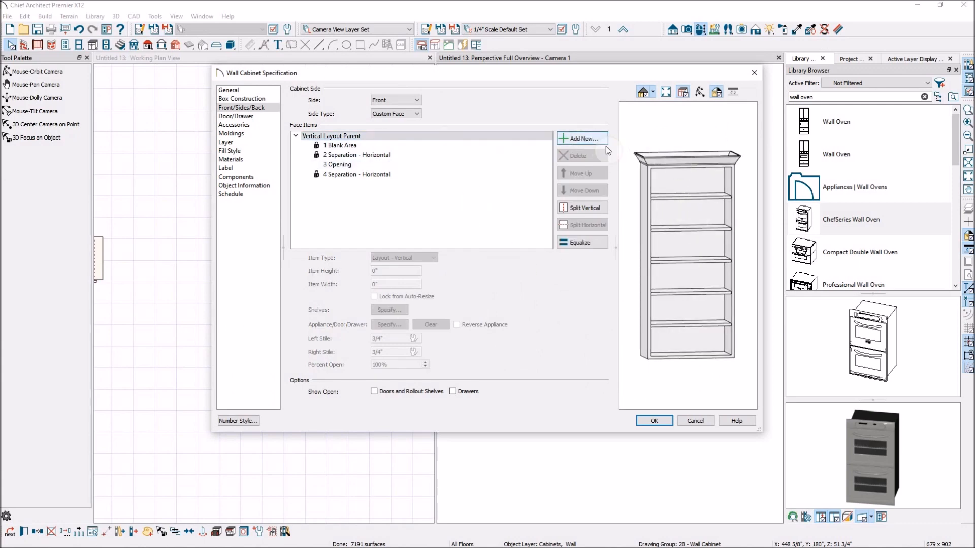
Step: Replace the wall cabinet's crown molding with the CA-72 profile and apply the changes
{"action": "left_click", "coordinate": [242, 134]}
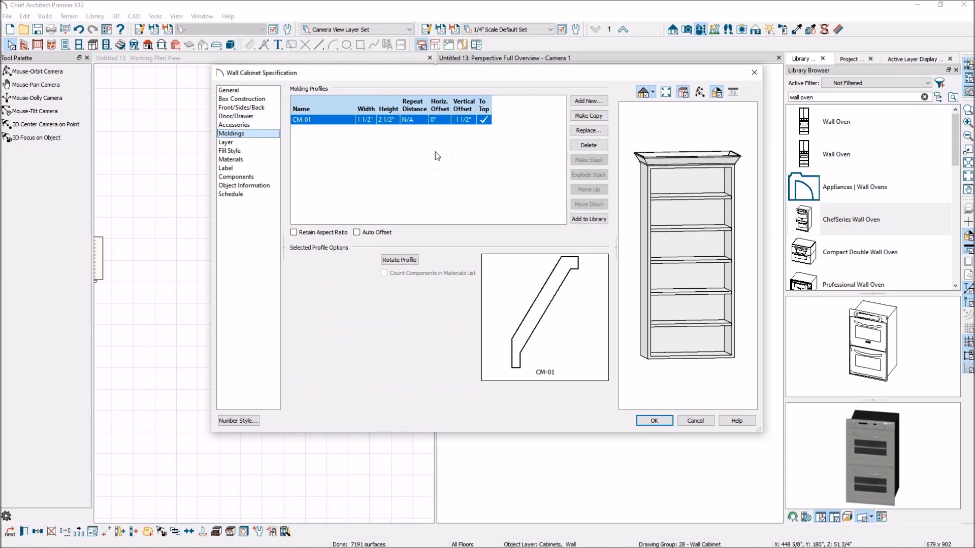
{"action": "left_click", "coordinate": [577, 133]}
{"action": "left_click", "coordinate": [283, 327]}
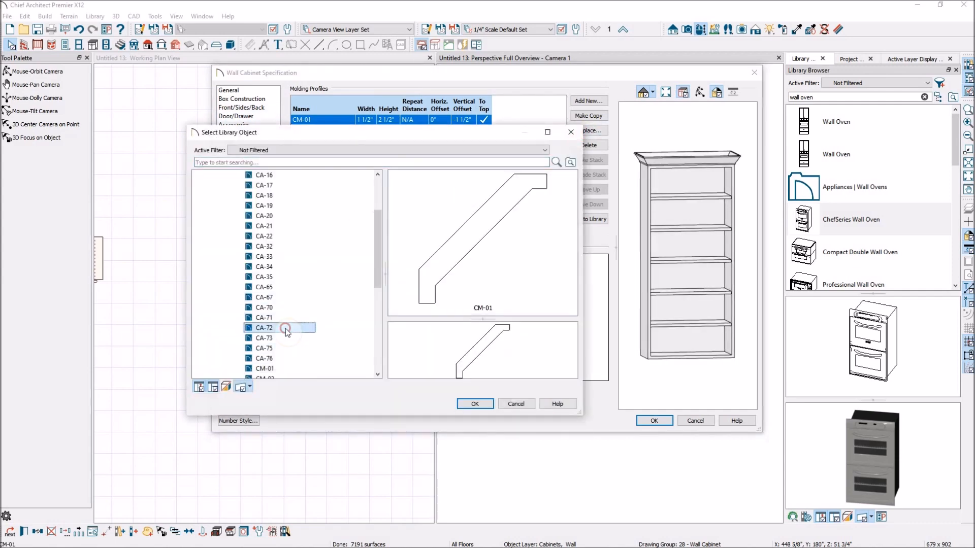
{"action": "left_click", "coordinate": [486, 403]}
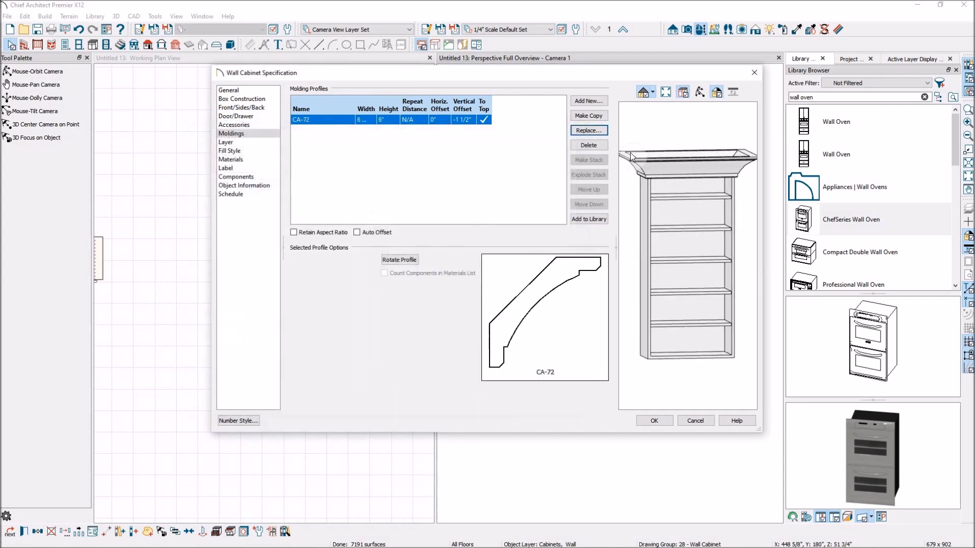
{"action": "left_click", "coordinate": [661, 422]}
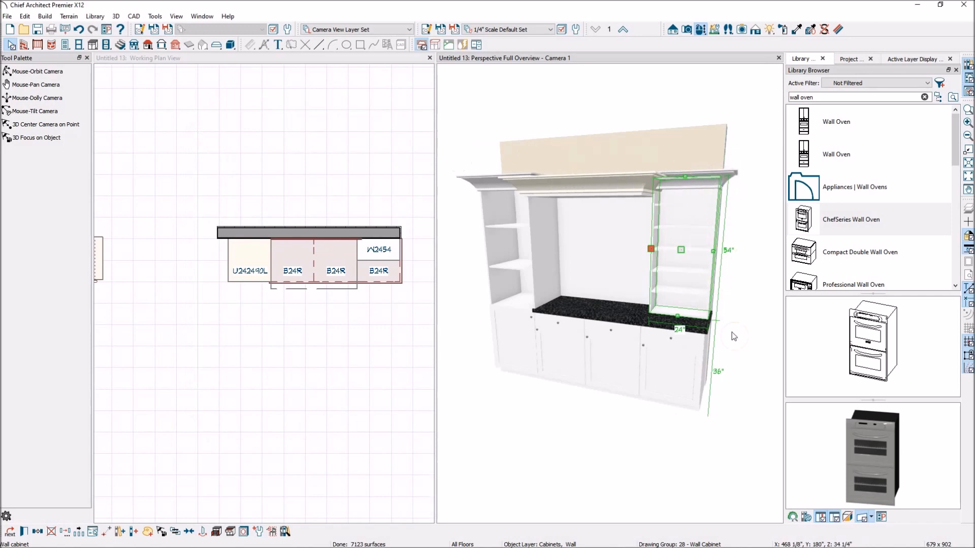
Step: Open the specification of the standalone base cabinet beside the oven tower and examine its front face items and side type options
{"action": "left_click", "coordinate": [732, 401]}
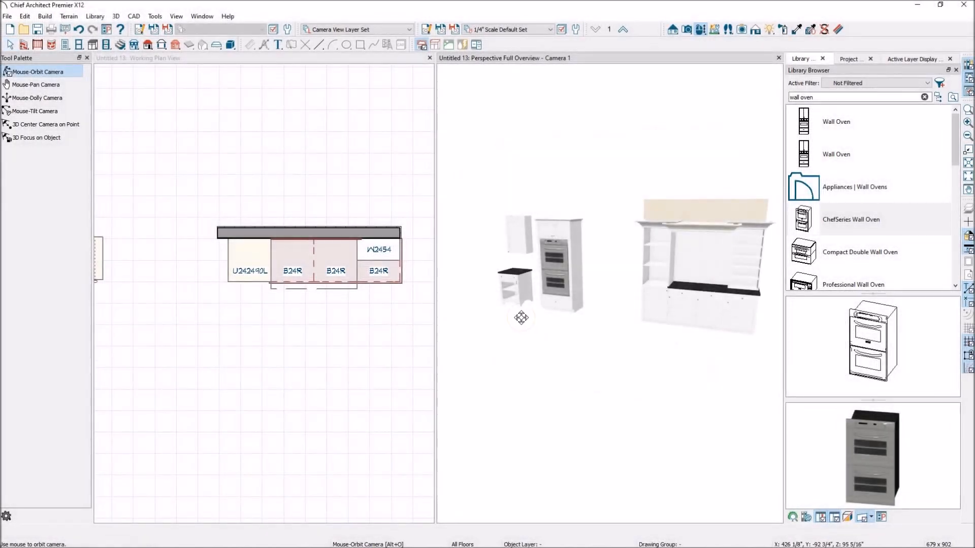
{"action": "left_click_drag", "start_coordinate": [559, 322], "coordinate": [639, 306]}
{"action": "scroll", "coordinate": [616, 305], "scroll_direction": "up", "scroll_amount": 3}
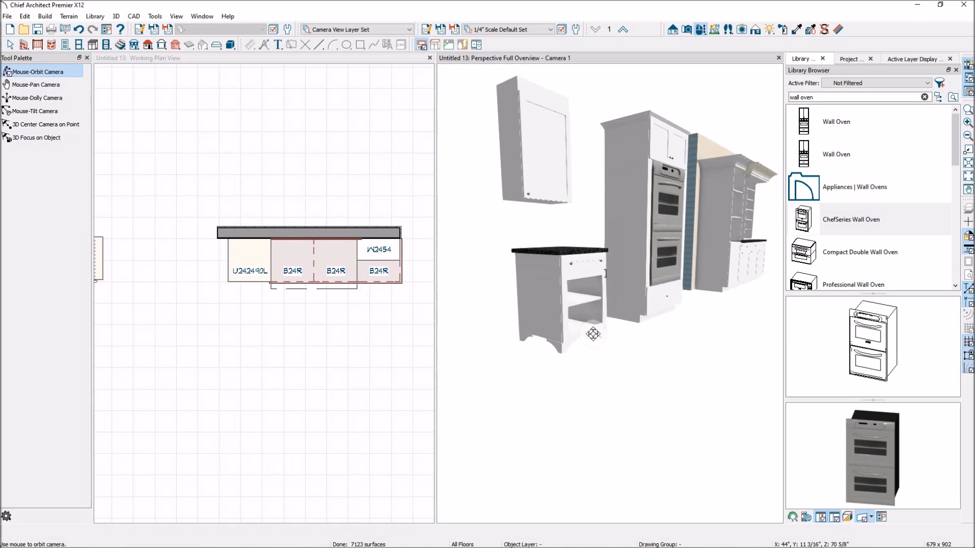
{"action": "key", "text": "space"}
{"action": "left_click", "coordinate": [555, 299]}
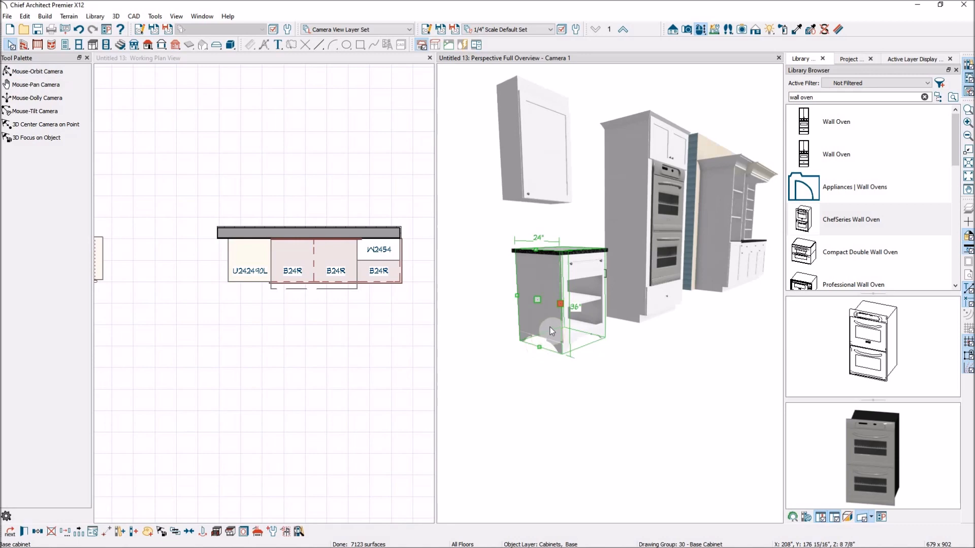
{"action": "double_click", "coordinate": [557, 300]}
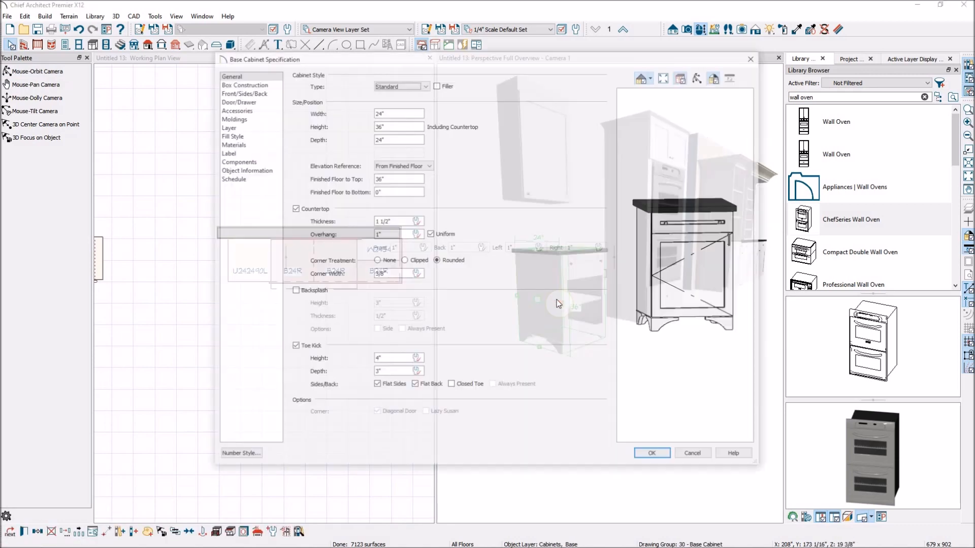
{"action": "left_click", "coordinate": [659, 269]}
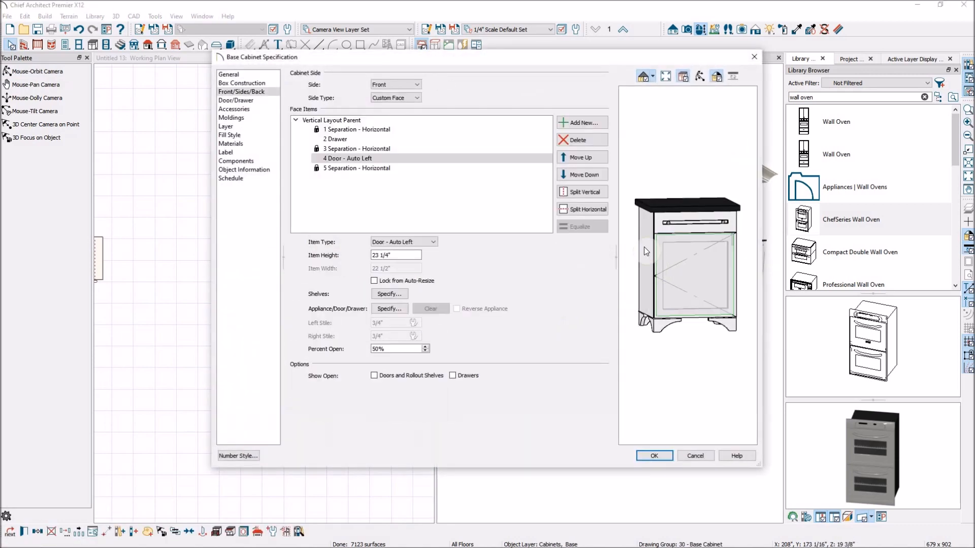
{"action": "left_click_drag", "start_coordinate": [687, 254], "coordinate": [717, 286]}
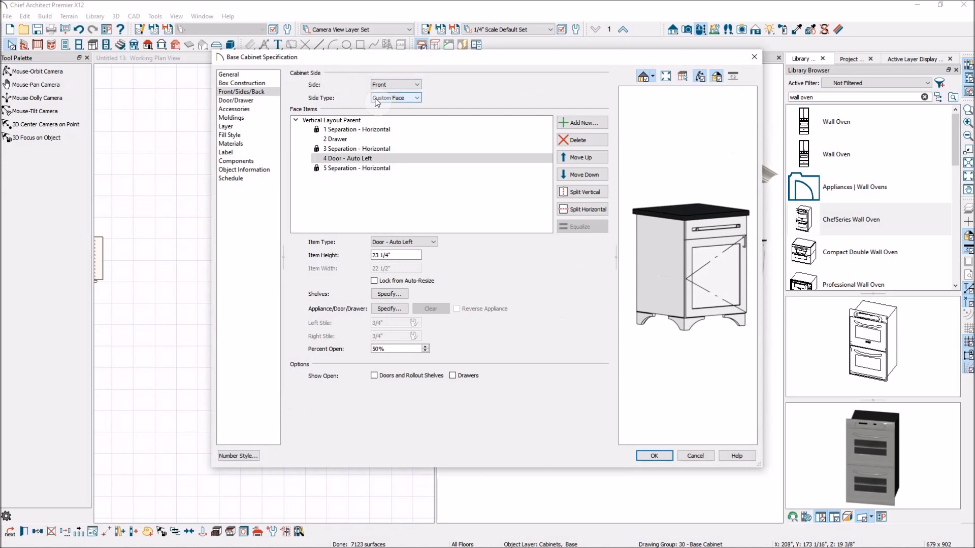
{"action": "left_click", "coordinate": [418, 98]}
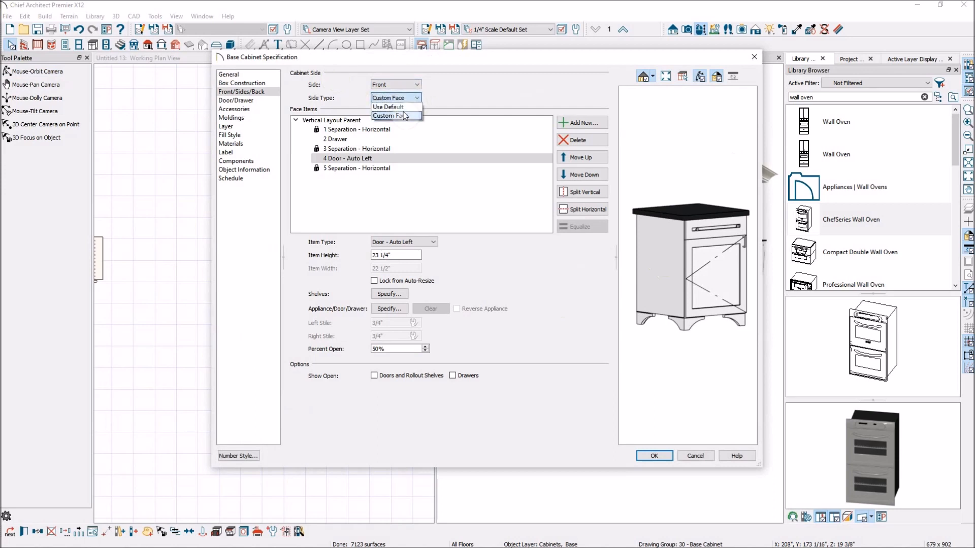
{"action": "left_click", "coordinate": [461, 77]}
Step: Compare the cabinet's front and left side face settings, leaving the left side selected
{"action": "left_click", "coordinate": [271, 82]}
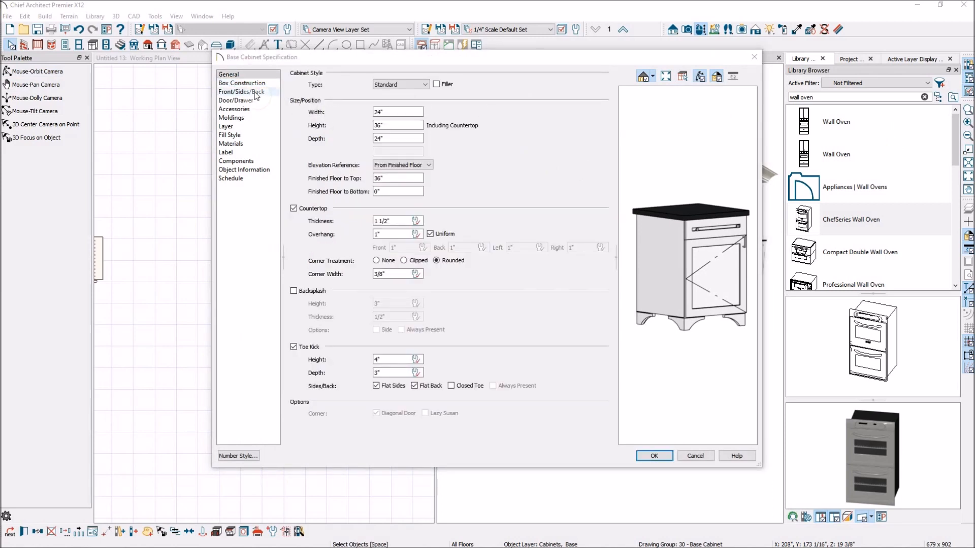
{"action": "left_click", "coordinate": [257, 95]}
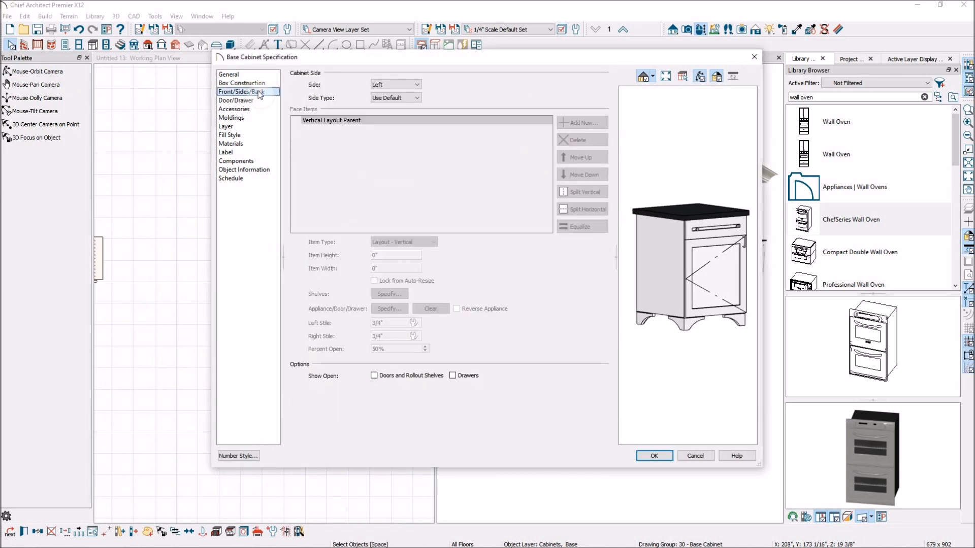
{"action": "left_click", "coordinate": [417, 85]}
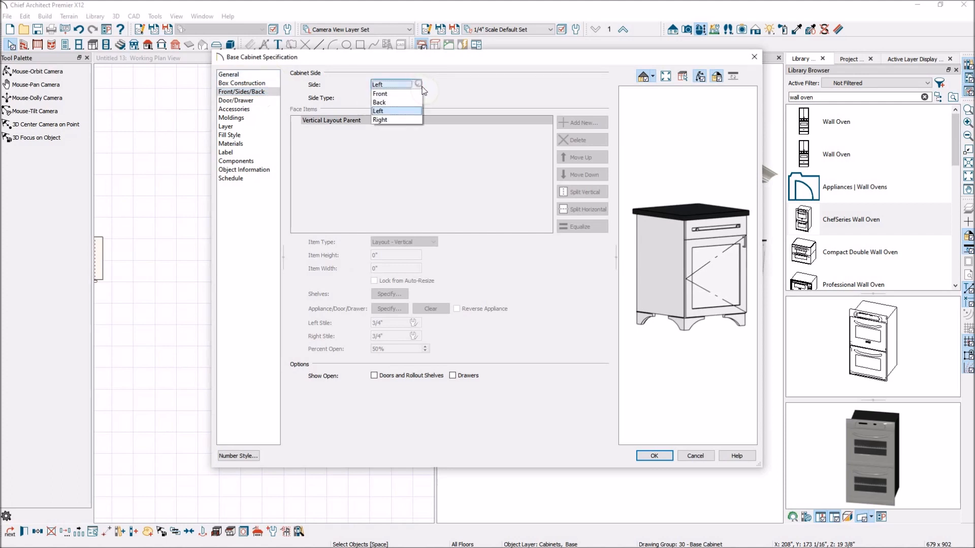
{"action": "left_click", "coordinate": [401, 93]}
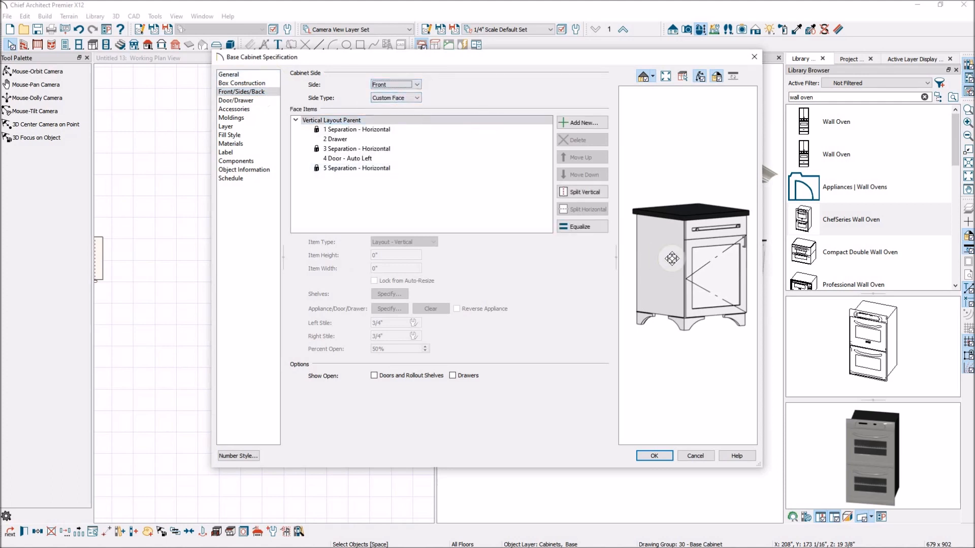
{"action": "left_click", "coordinate": [439, 124]}
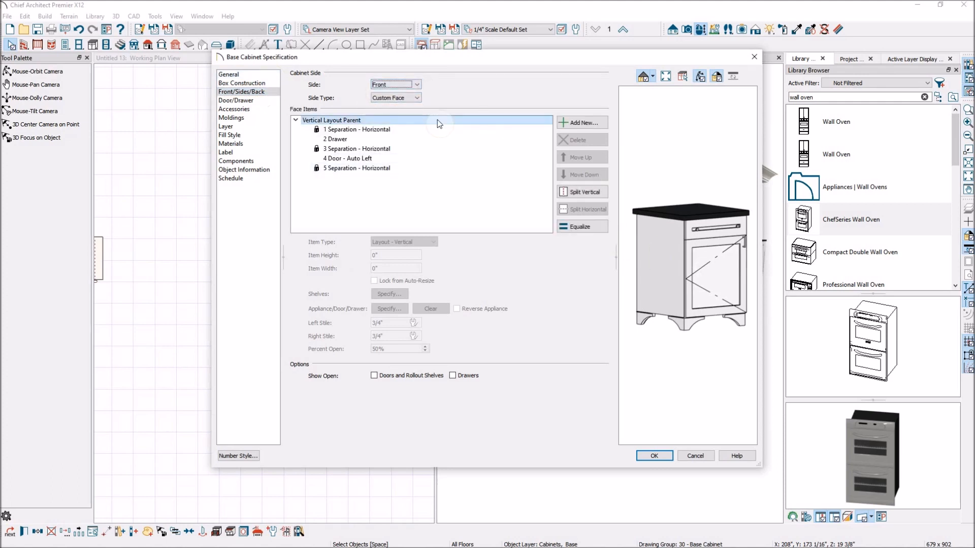
{"action": "left_click", "coordinate": [417, 85]}
{"action": "left_click", "coordinate": [395, 112]}
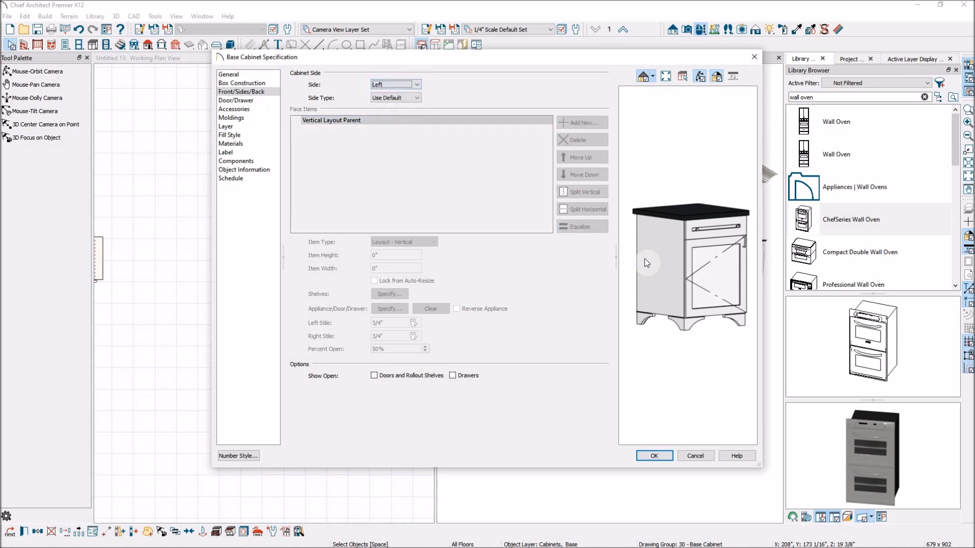
Step: Set the cabinet's left side type to Paneled
{"action": "left_click", "coordinate": [417, 98]}
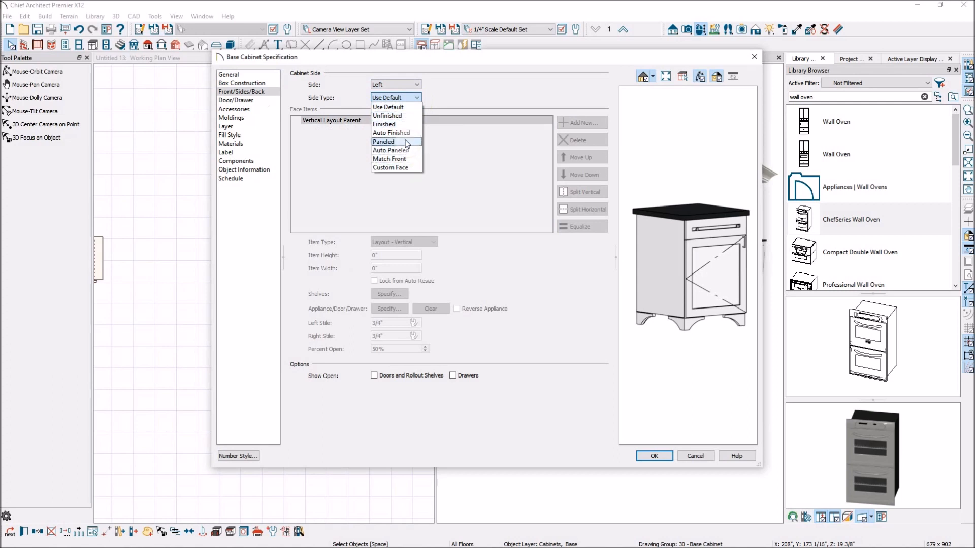
{"action": "left_click", "coordinate": [401, 143]}
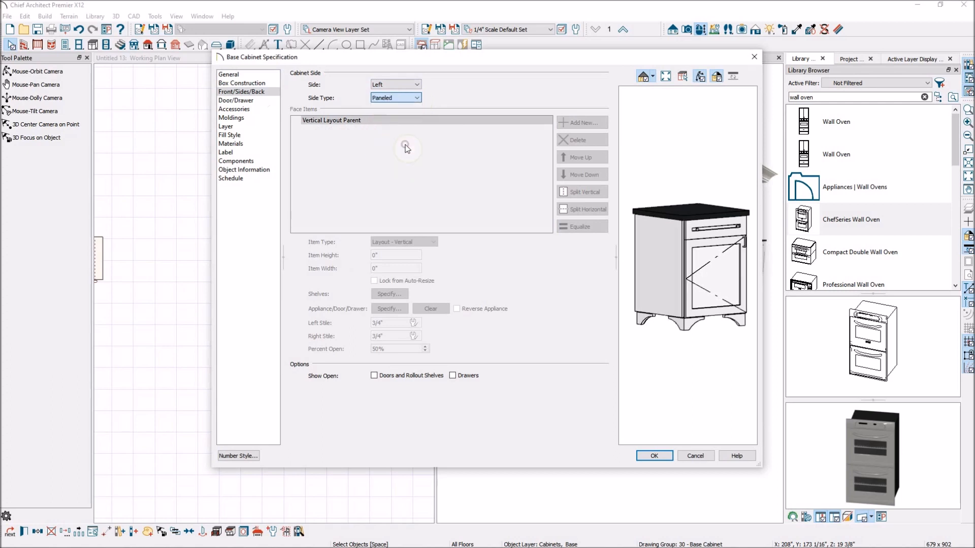
{"action": "scroll", "coordinate": [659, 260], "scroll_direction": "up", "scroll_amount": 3}
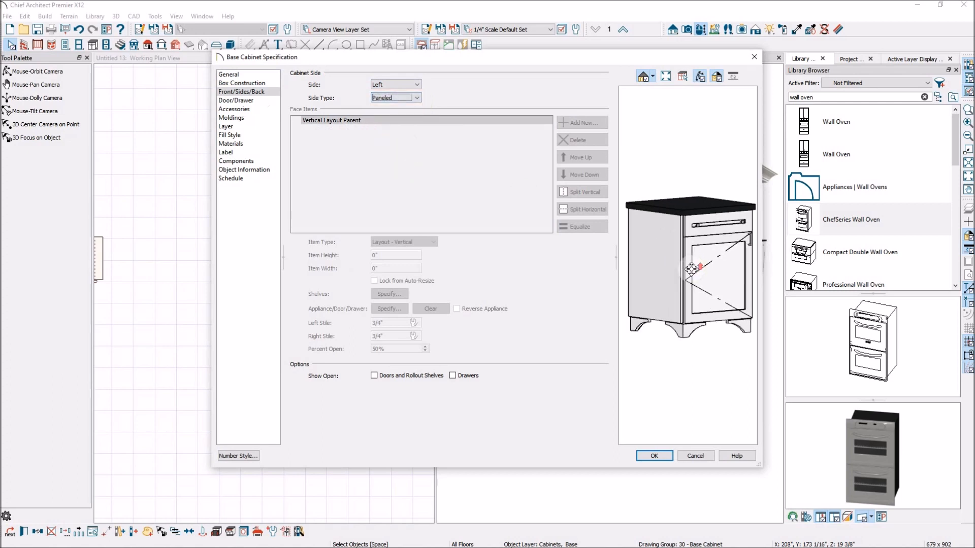
Step: Set the cabinet's left side type to Match Front and apply the changes
{"action": "left_click", "coordinate": [417, 97]}
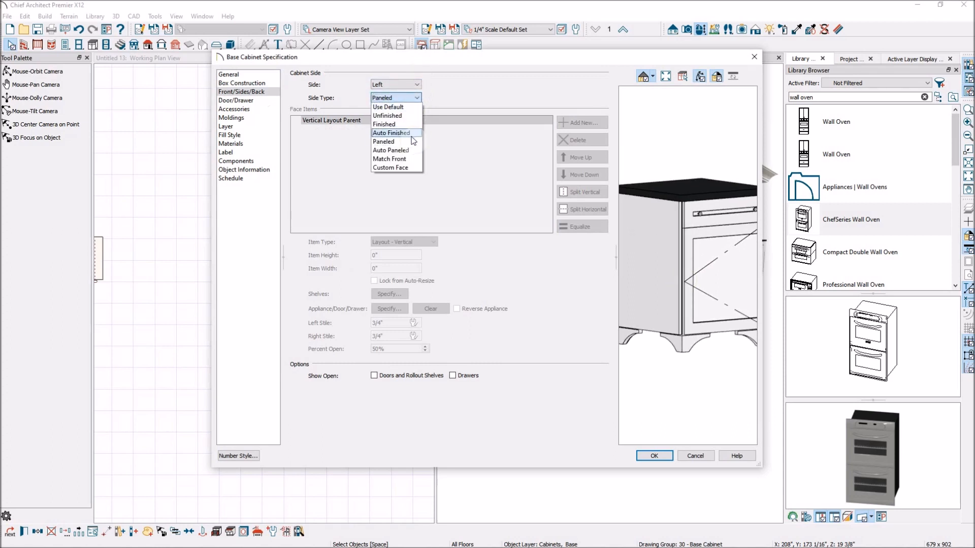
{"action": "left_click", "coordinate": [401, 159]}
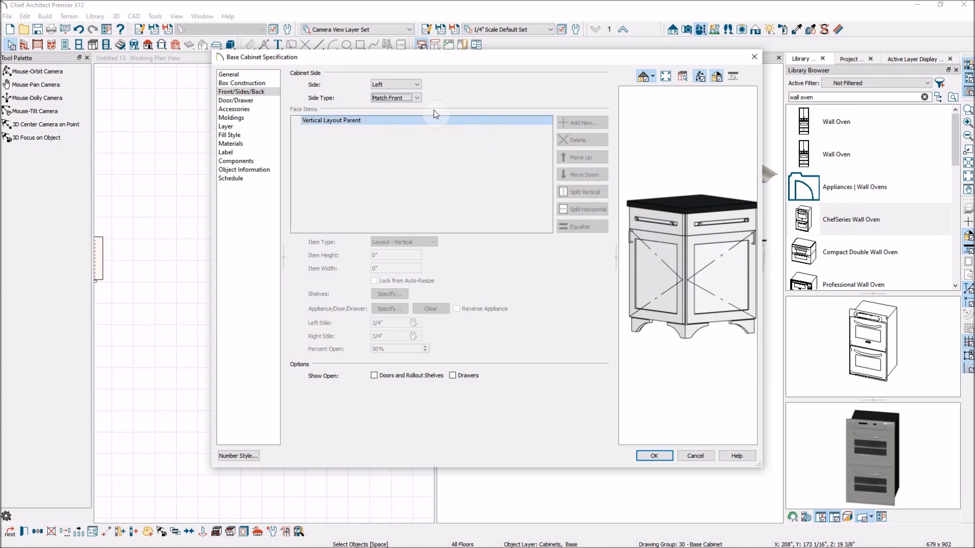
{"action": "left_click", "coordinate": [417, 98]}
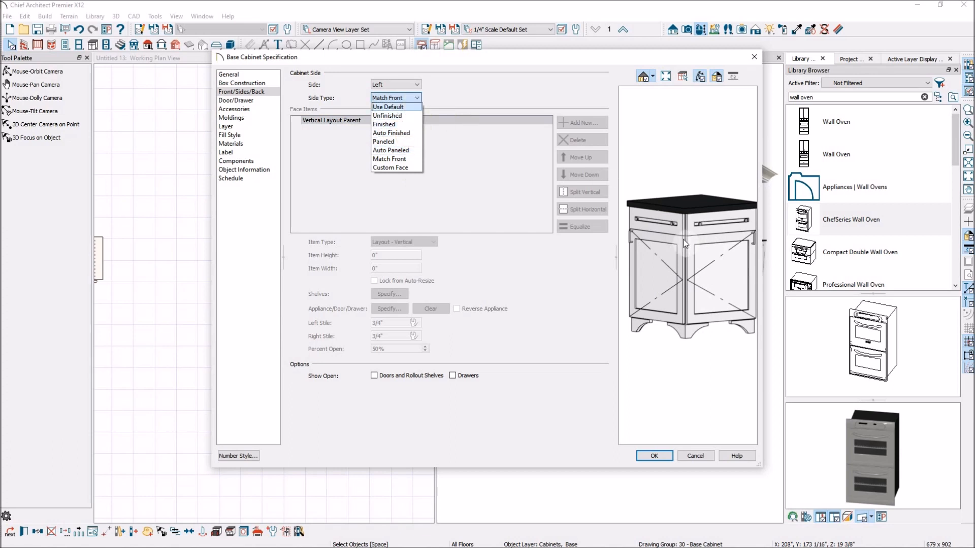
{"action": "left_click", "coordinate": [663, 166]}
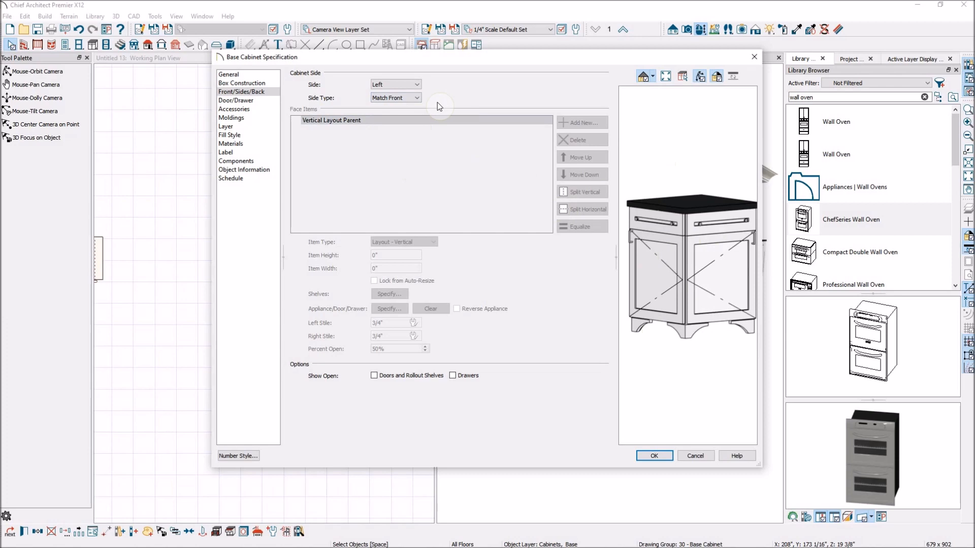
{"action": "left_click", "coordinate": [655, 456]}
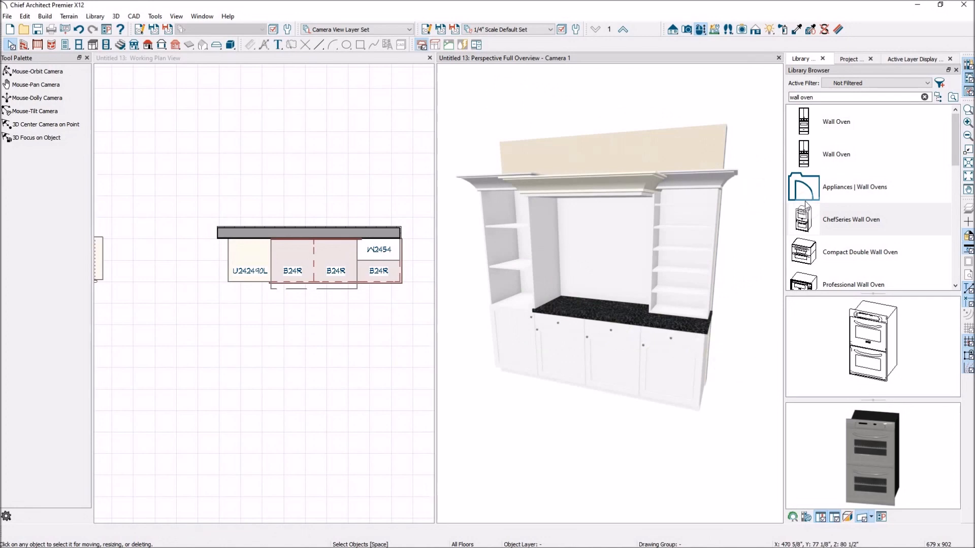
{"action": "scroll", "coordinate": [724, 279], "scroll_direction": "down", "scroll_amount": 5}
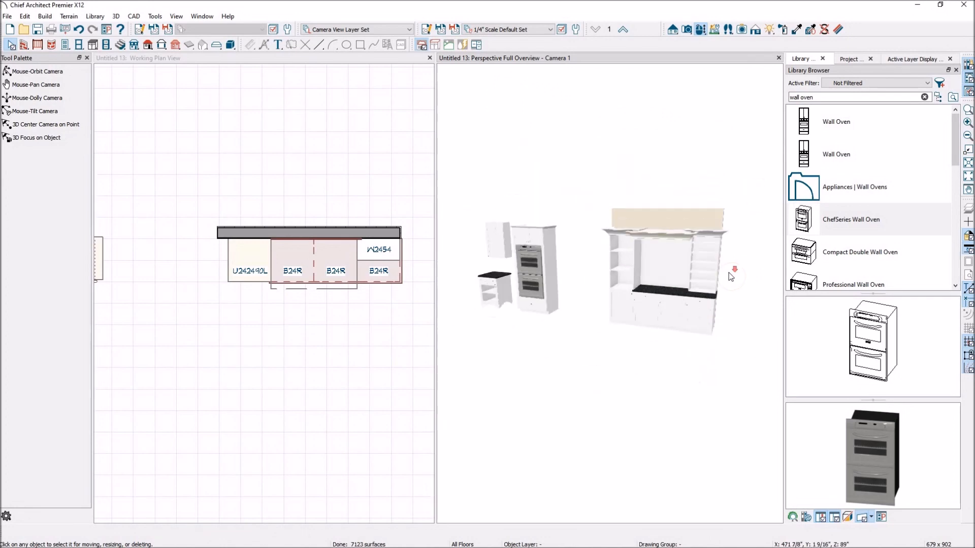
{"action": "scroll", "coordinate": [563, 290], "scroll_direction": "up", "scroll_amount": 2}
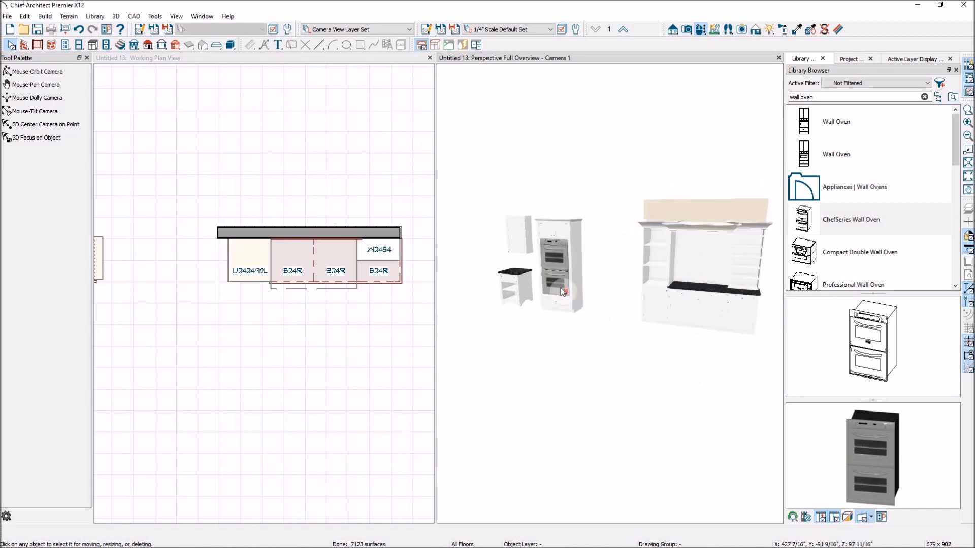